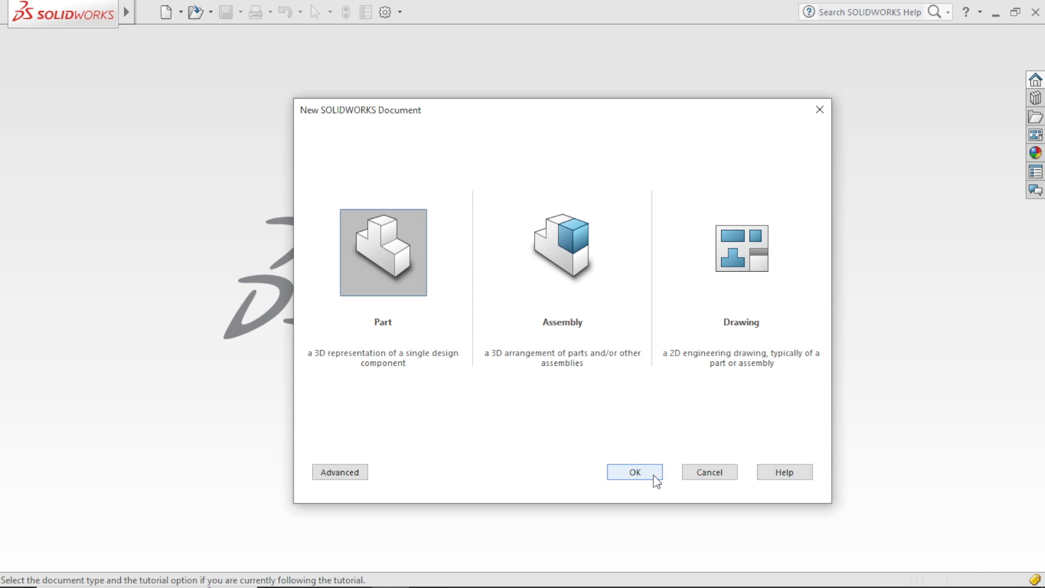
Create a new part document and check its available unit systems, keeping MMGS
left_click(654, 474)
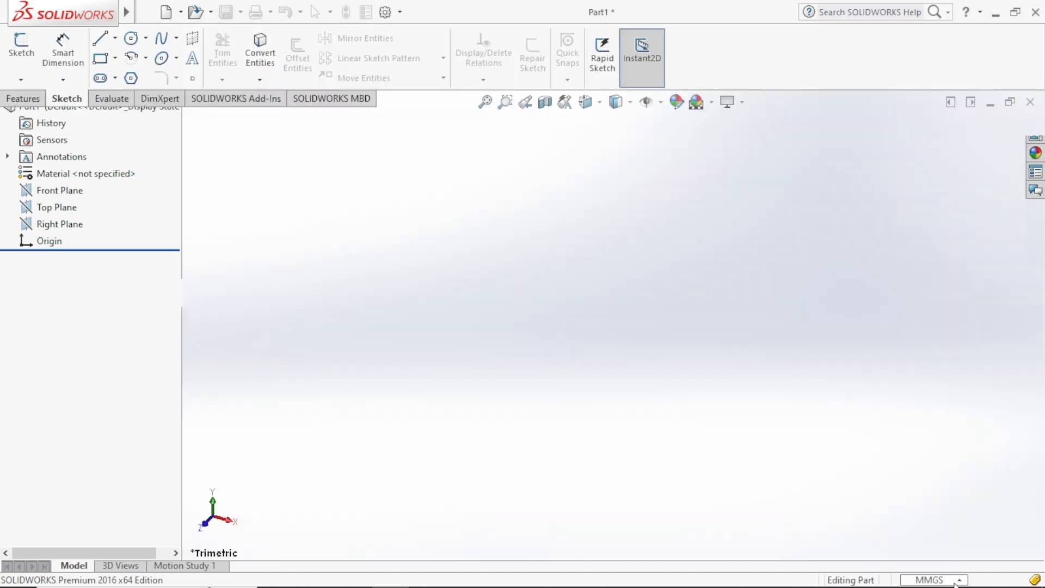
left_click(954, 583)
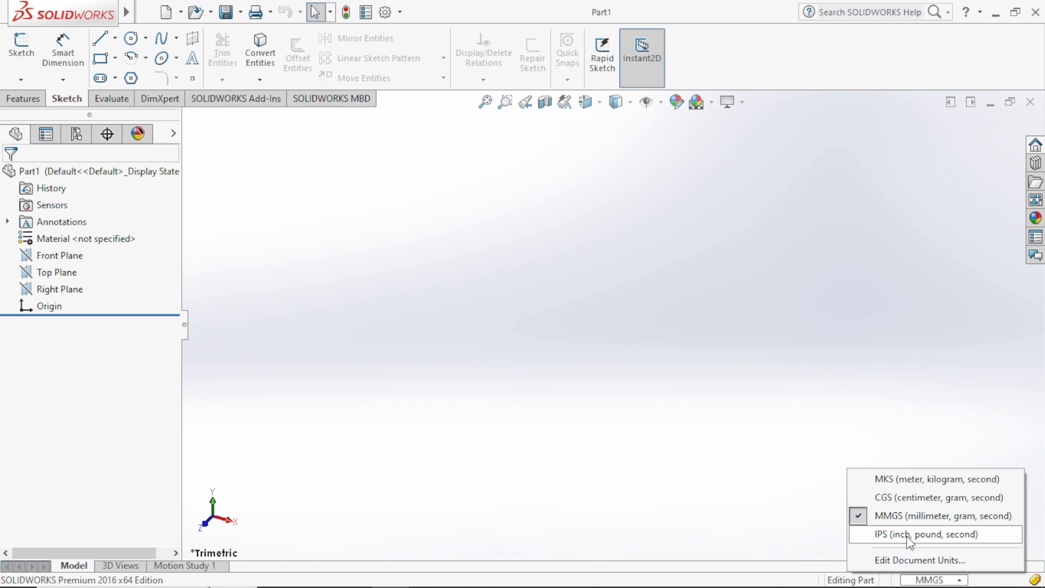
left_click(685, 474)
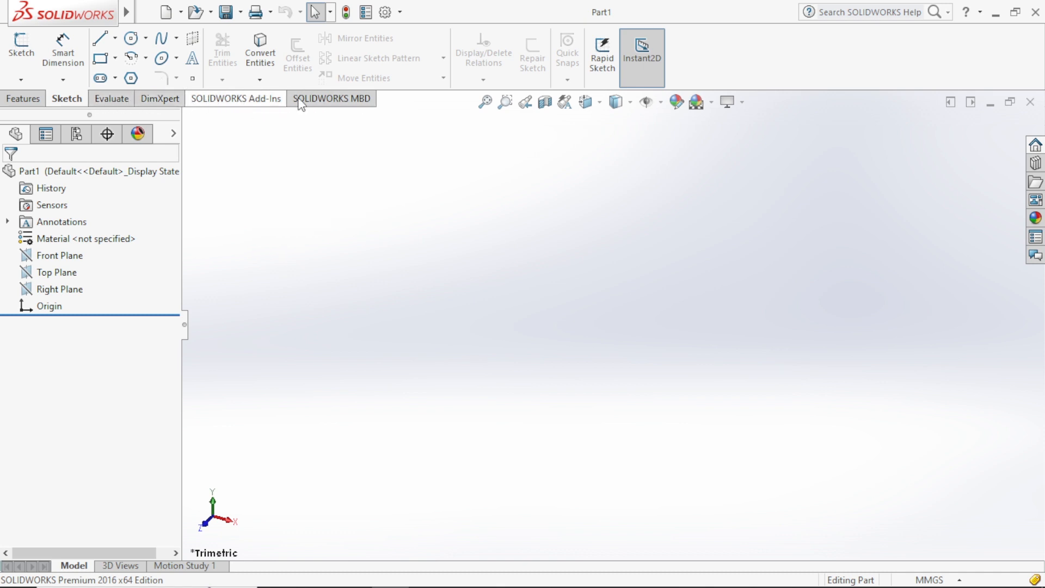
Add the Sheet Metal command set to the CommandManager and bring up its commands
right_click(370, 102)
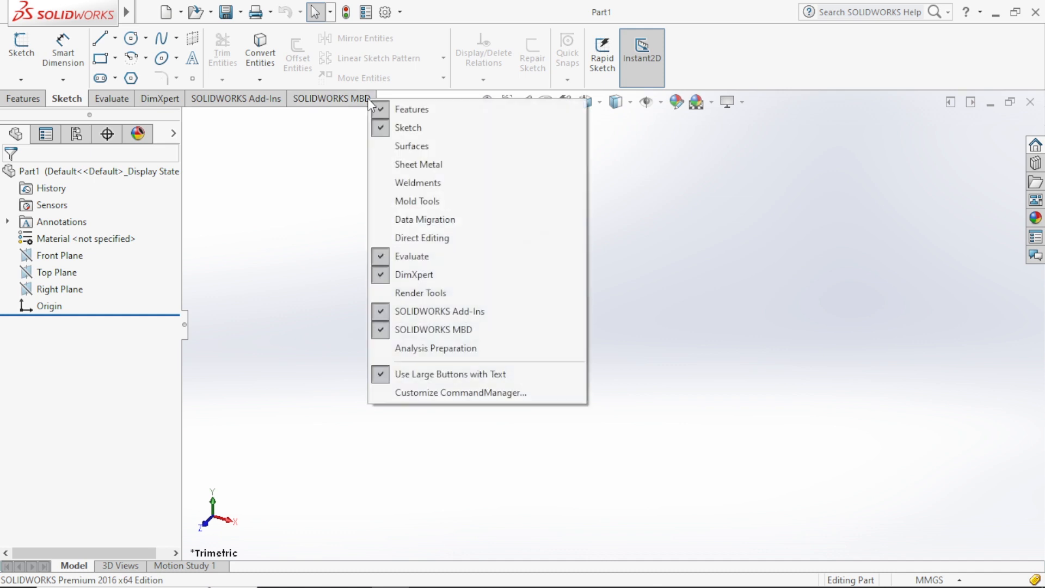
left_click(385, 165)
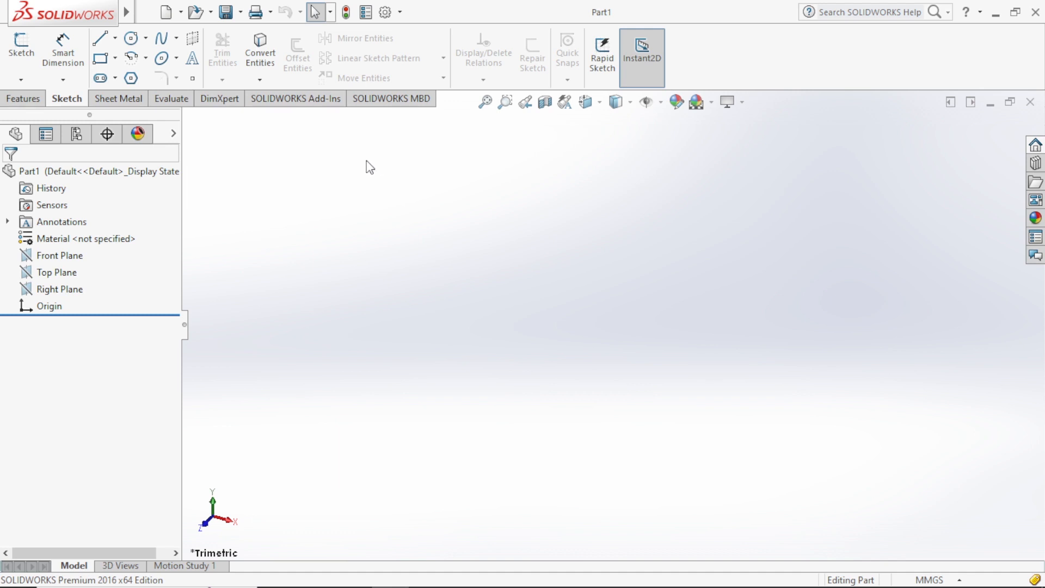
left_click(132, 103)
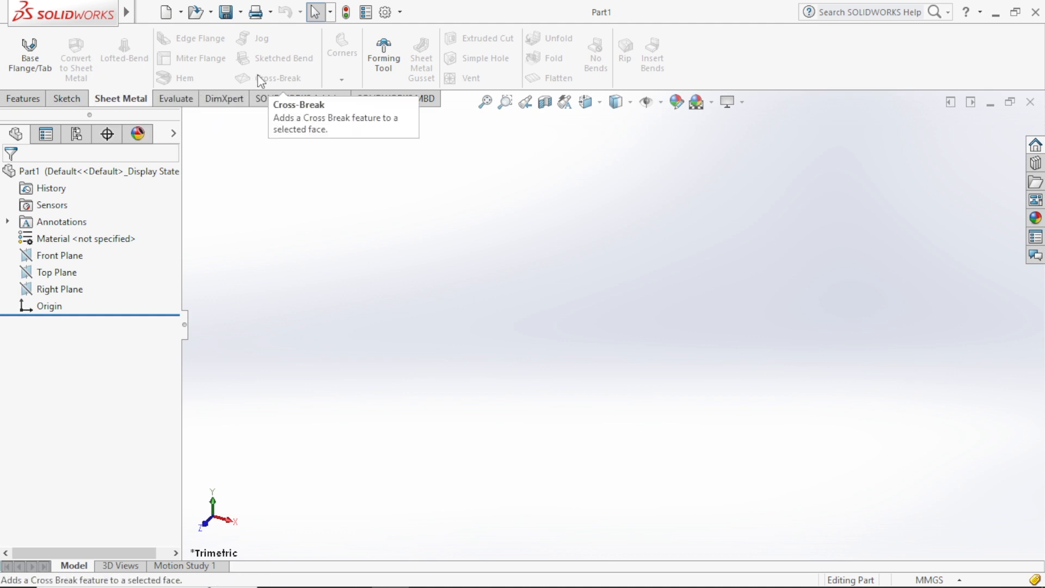
Start a Base Flange sketch on the Top Plane and draw a center rectangle at the origin, about 164 by 74 mm
left_click(31, 66)
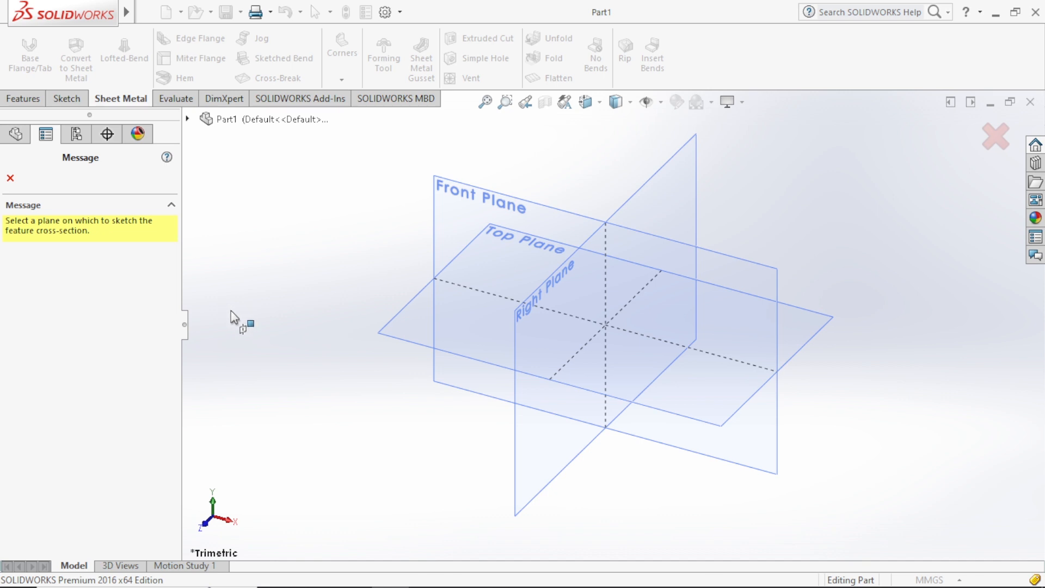
left_click(401, 333)
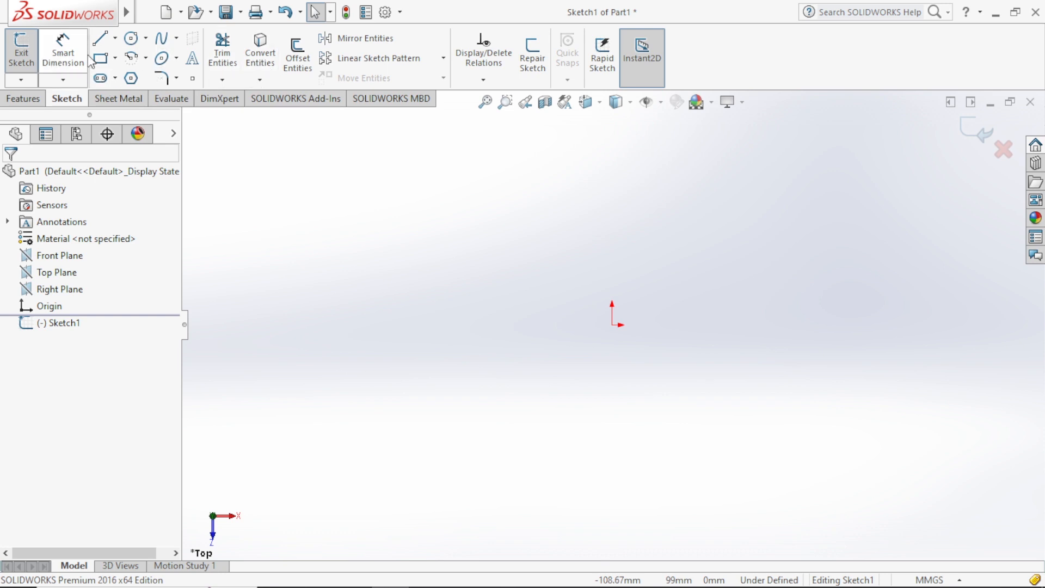
left_click(118, 60)
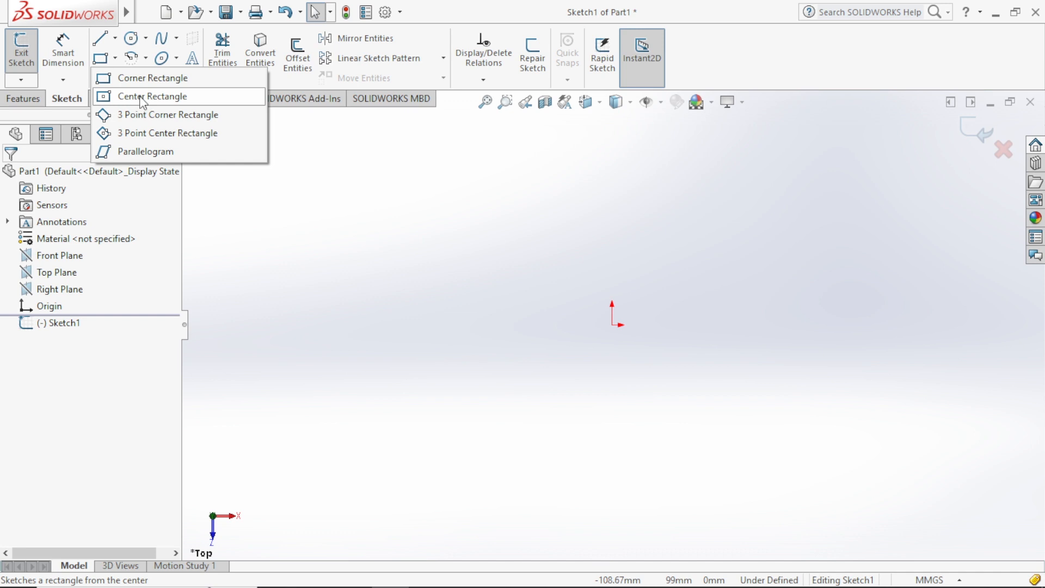
left_click(135, 95)
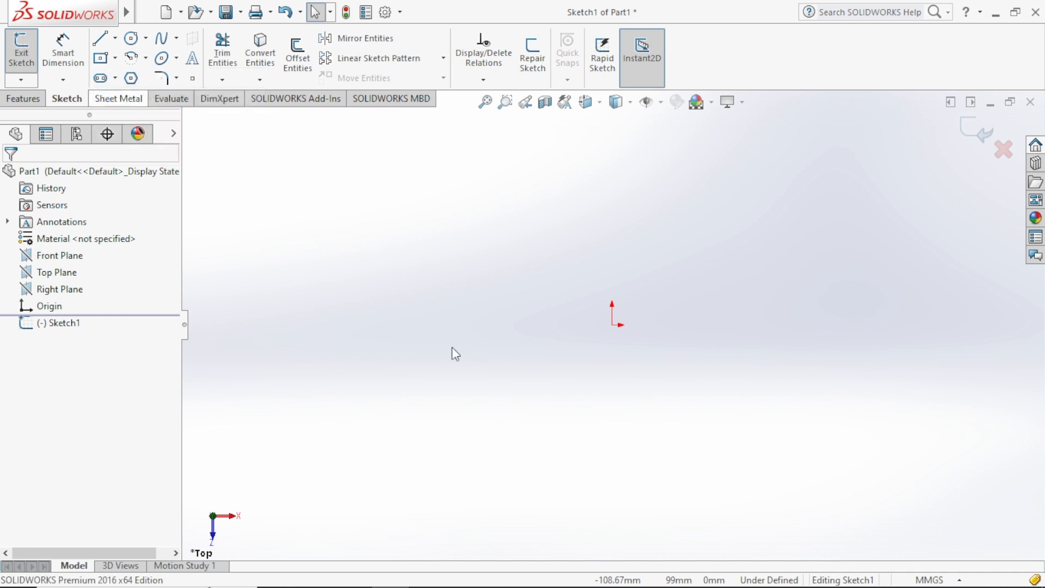
left_click(612, 325)
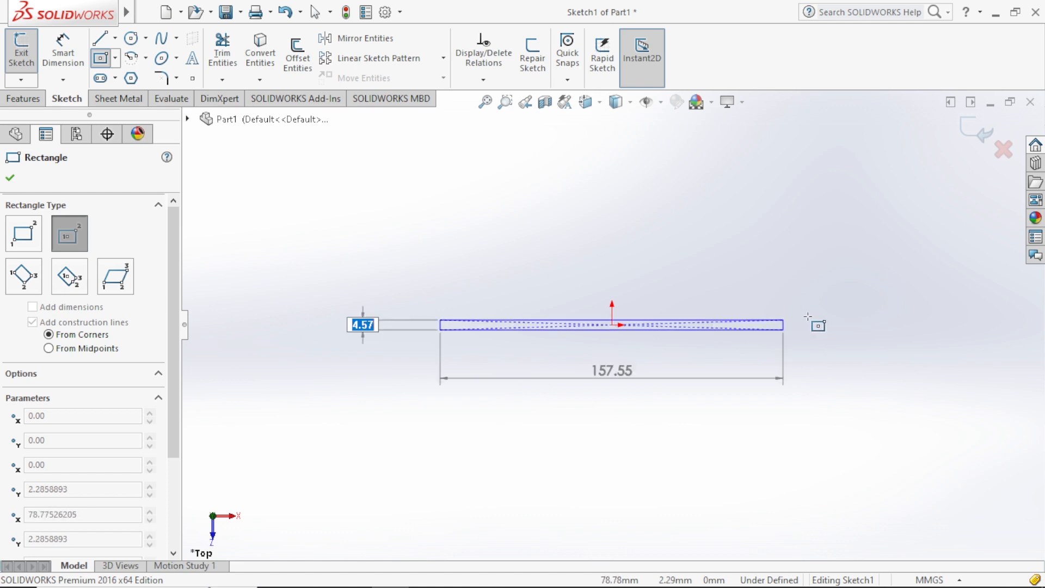
left_click(790, 244)
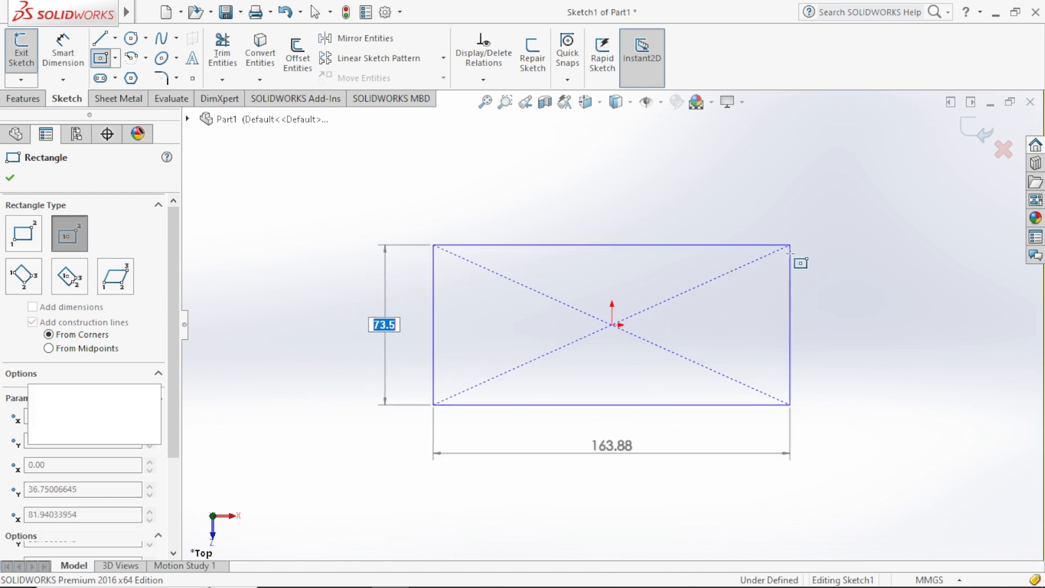
left_click(9, 178)
Dimension the rectangle's height on its vertical side and its width along its lower edge
left_click(54, 61)
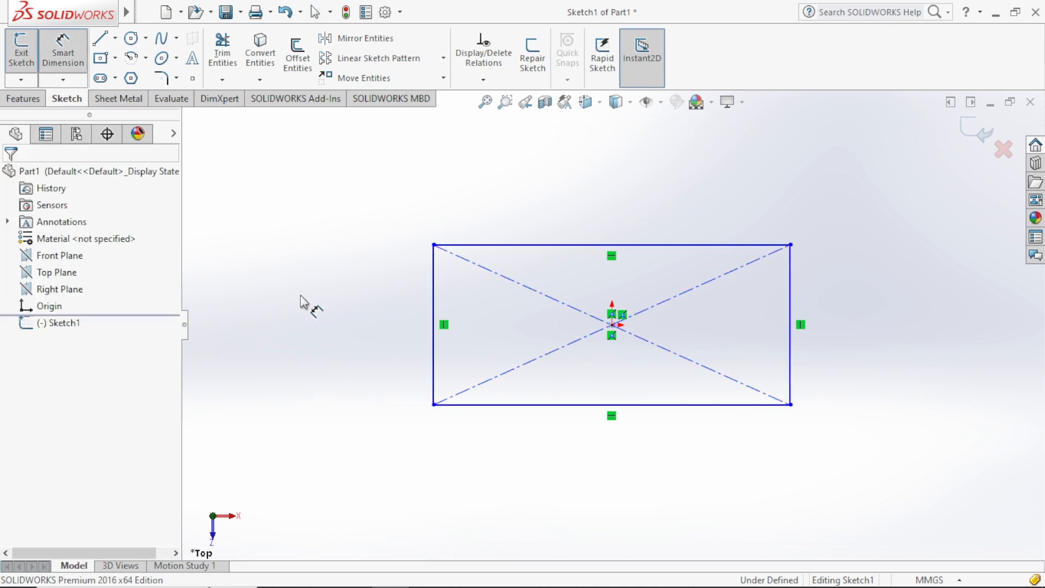
left_click(433, 362)
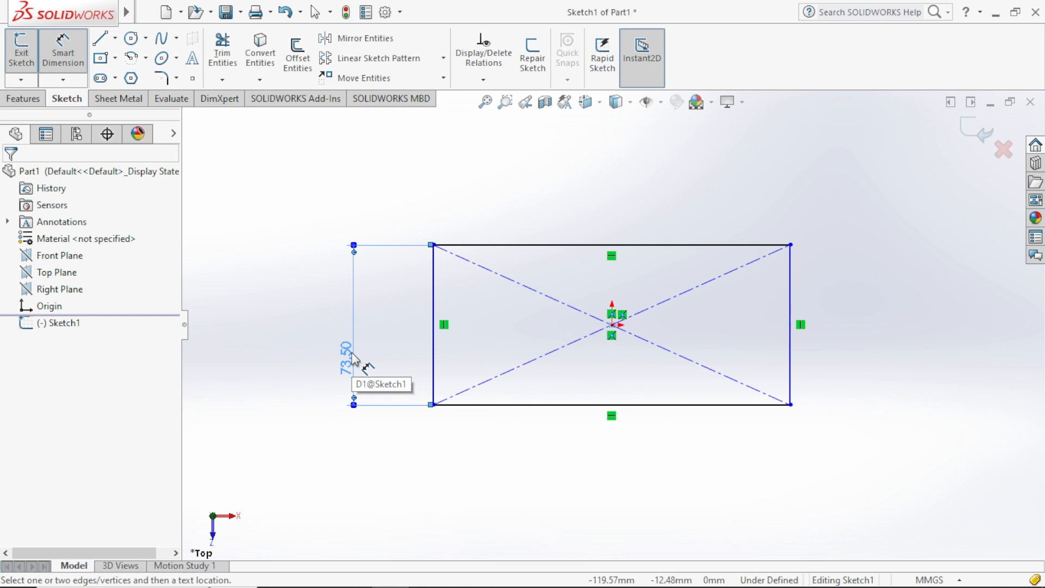
left_click(348, 356)
left_click(560, 409)
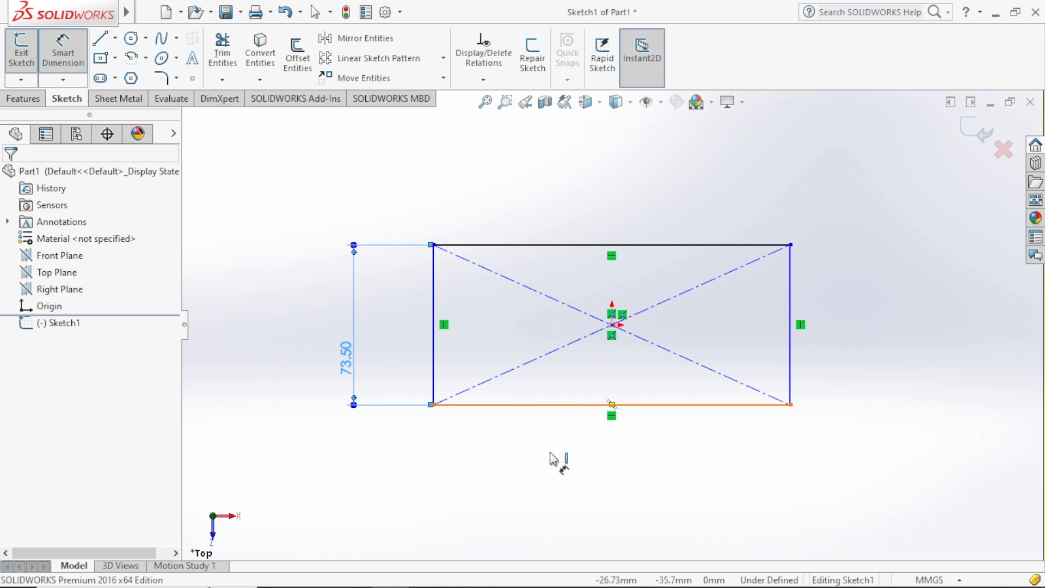
left_click(566, 465)
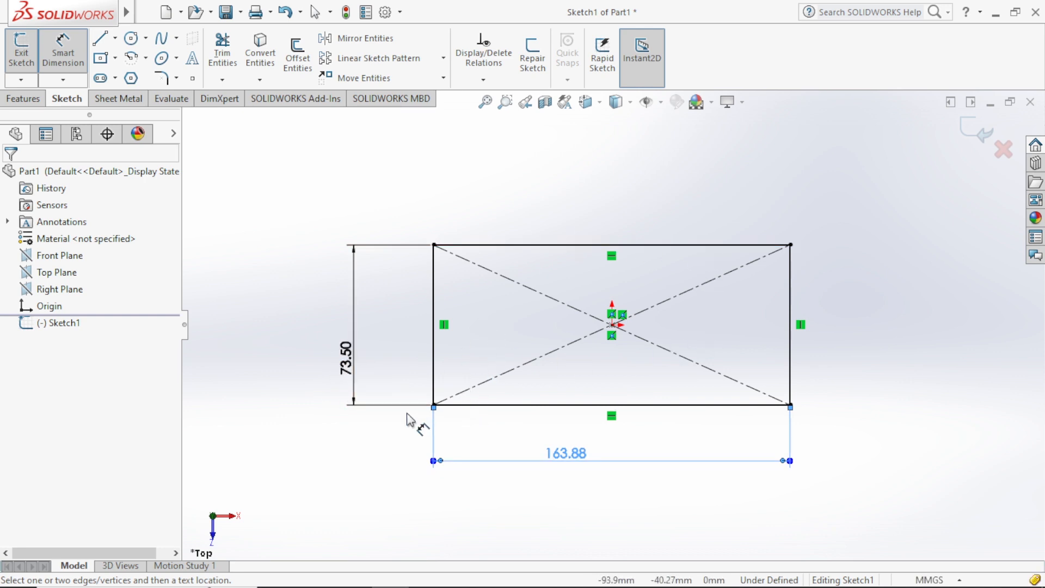
Set the rectangle's height dimension to 50 mm
left_click(346, 366)
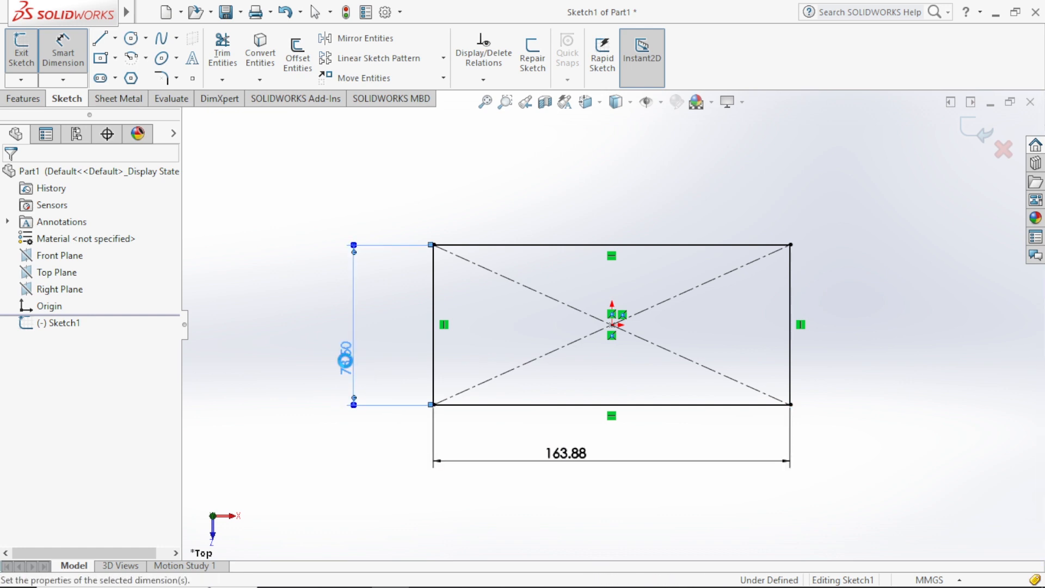
double_click(347, 360)
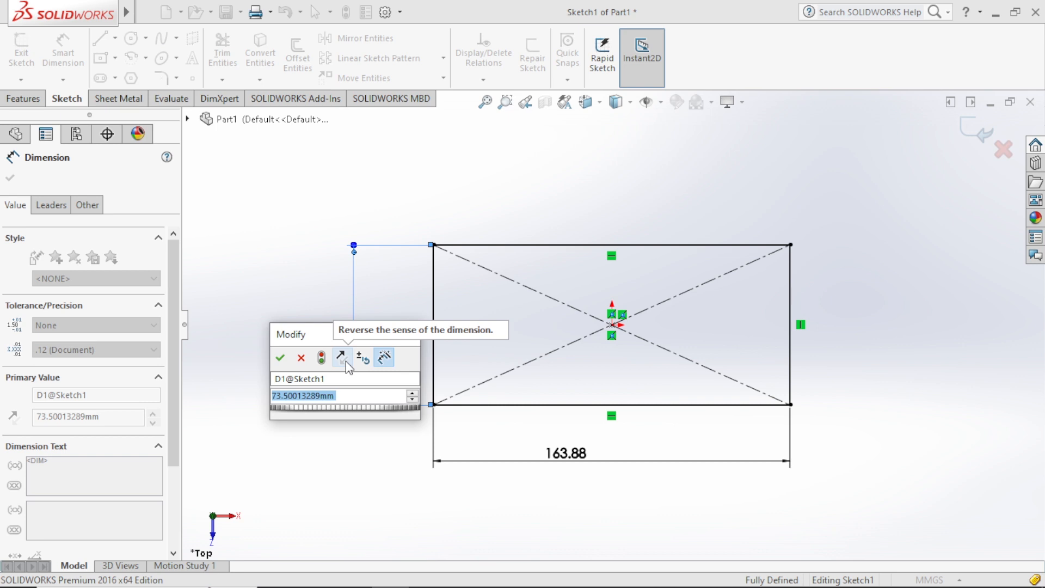
type("80")
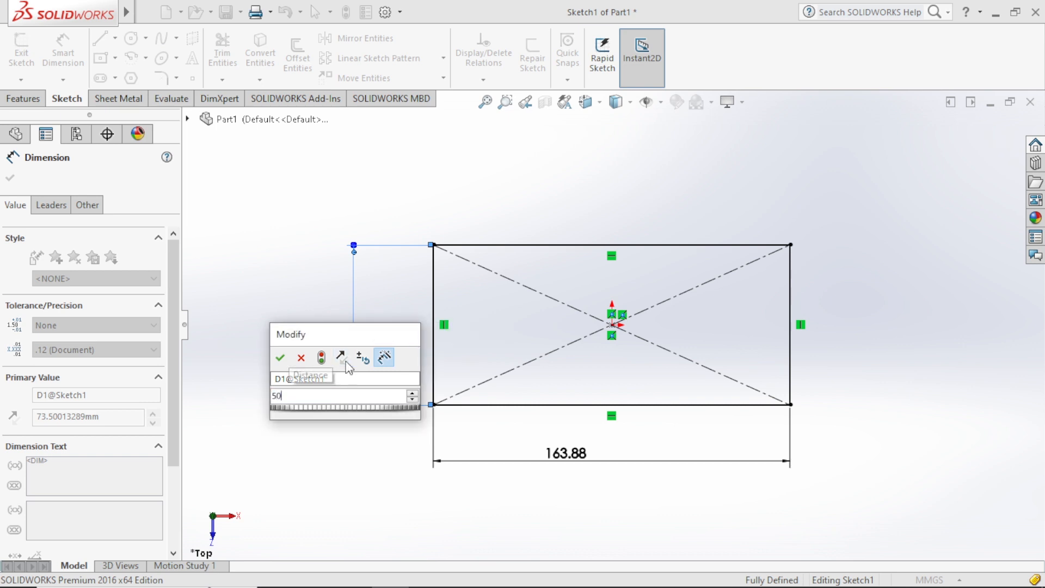
key("Return")
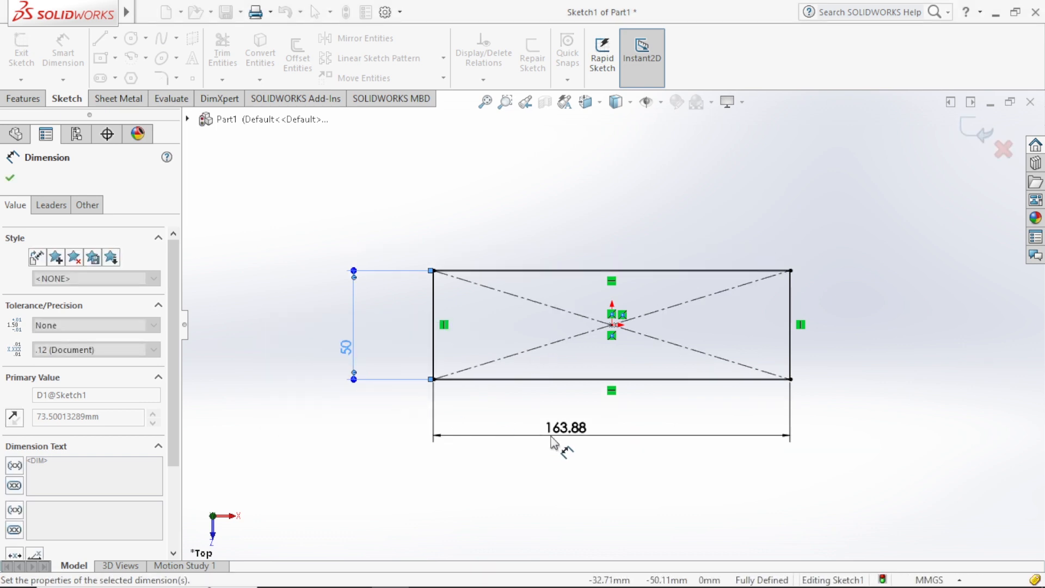
Set the rectangle's width dimension to 100 mm and finish dimensioning
left_click(570, 432)
double_click(568, 428)
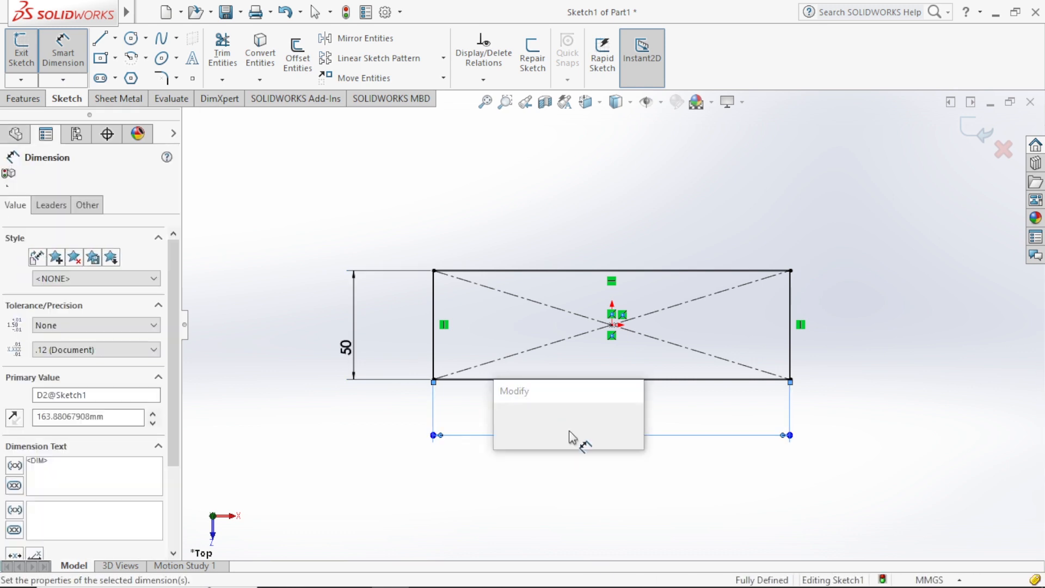
type("100")
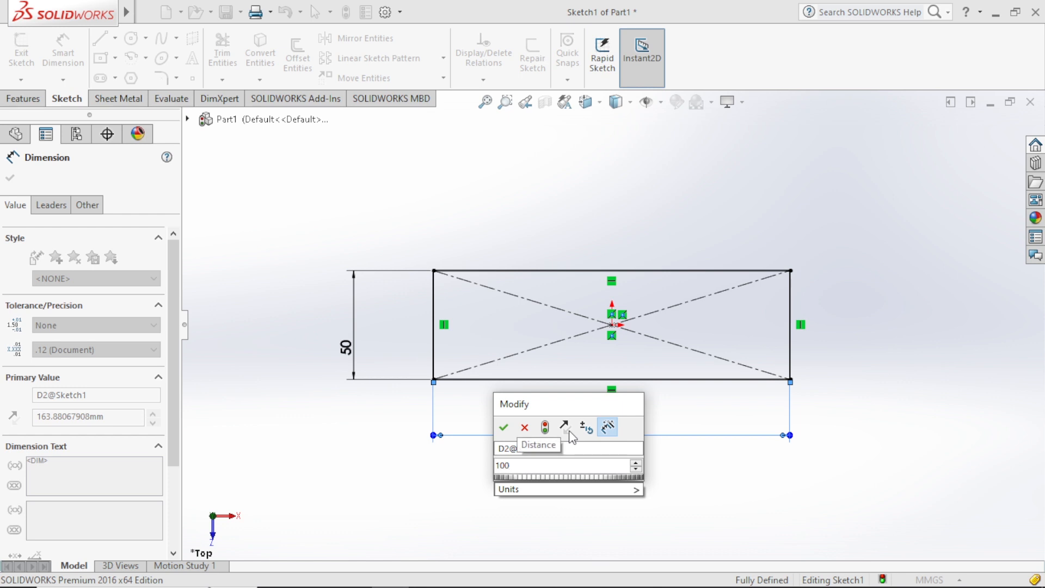
key("Return")
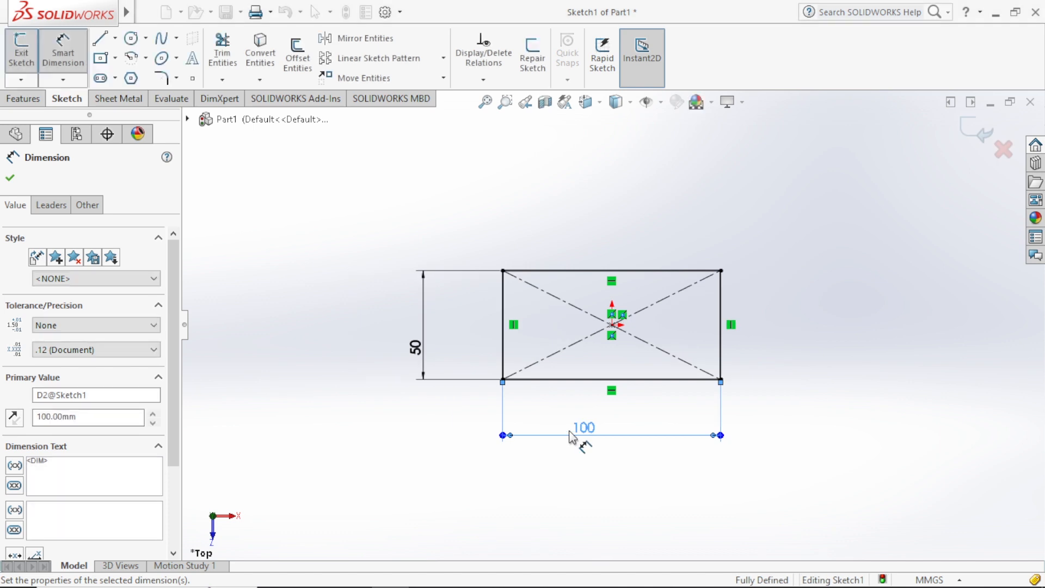
mouse_move(760, 586)
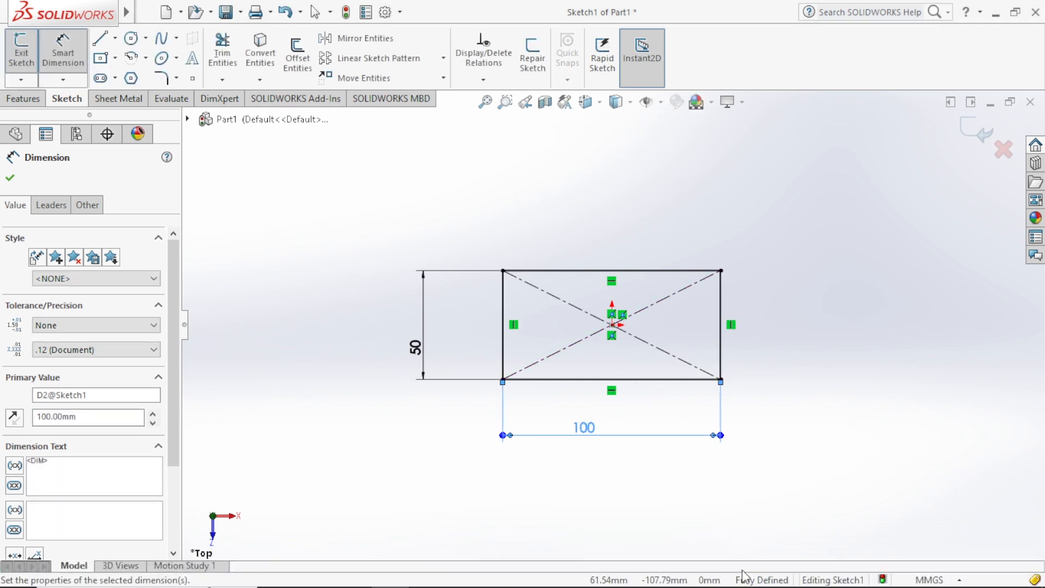
left_click(10, 179)
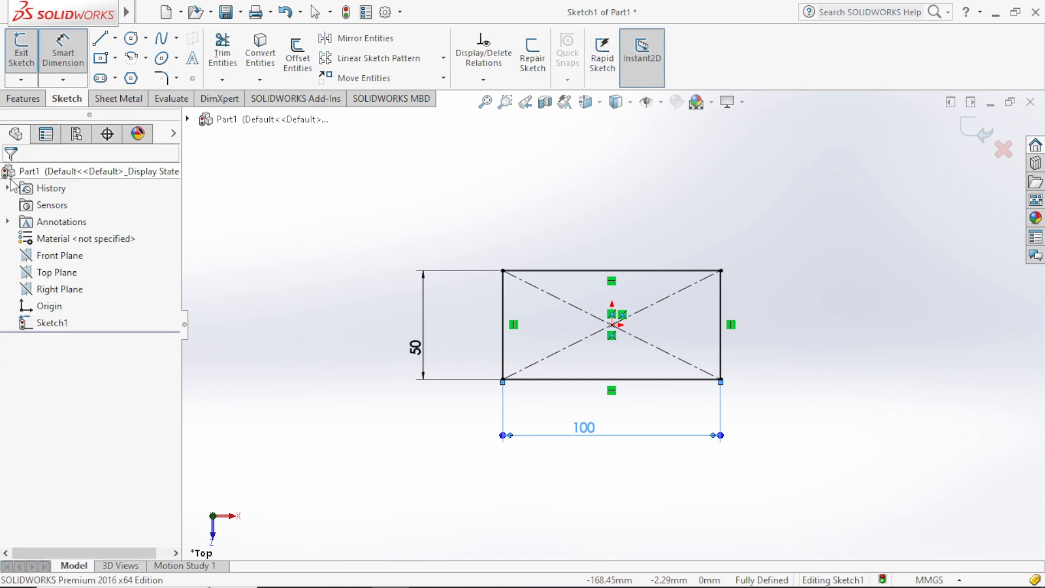
Exit the rectangle sketch and set the base flange's sheet thickness to 1 mm
left_click(12, 50)
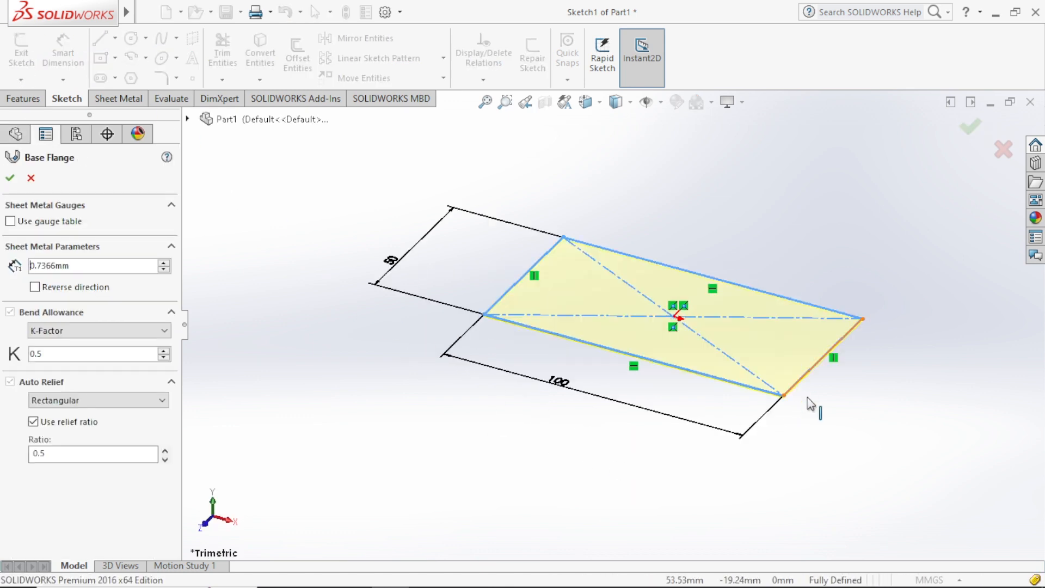
scroll(847, 390, "down", 2)
scroll(703, 393, "down", 1)
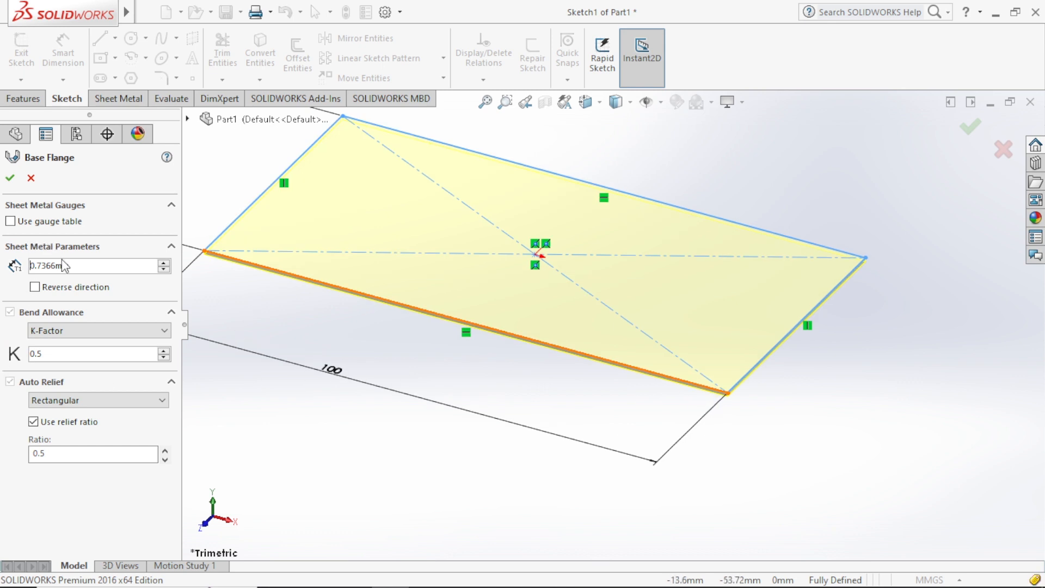
double_click(113, 266)
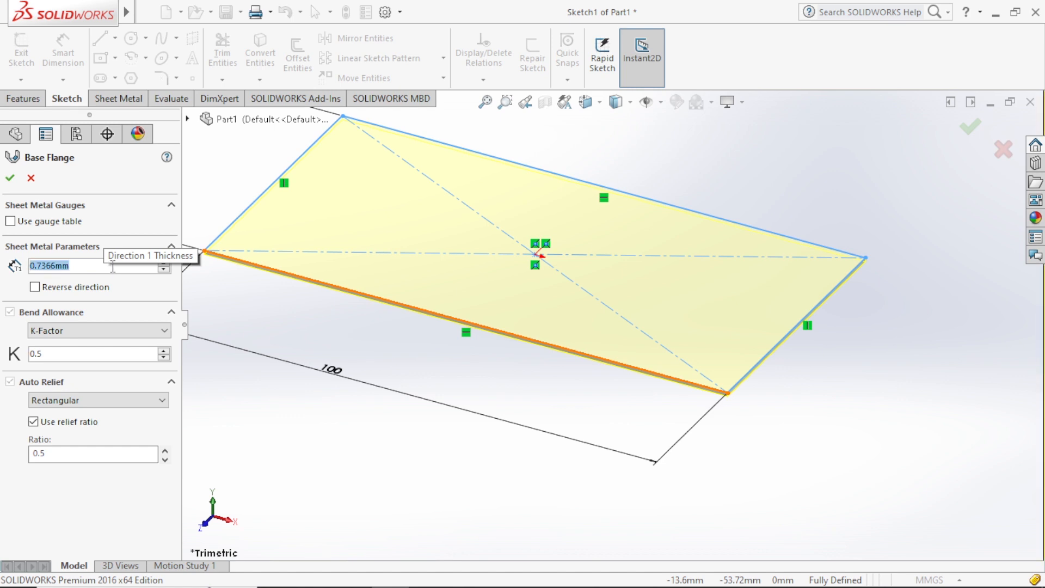
type("1")
key("Return")
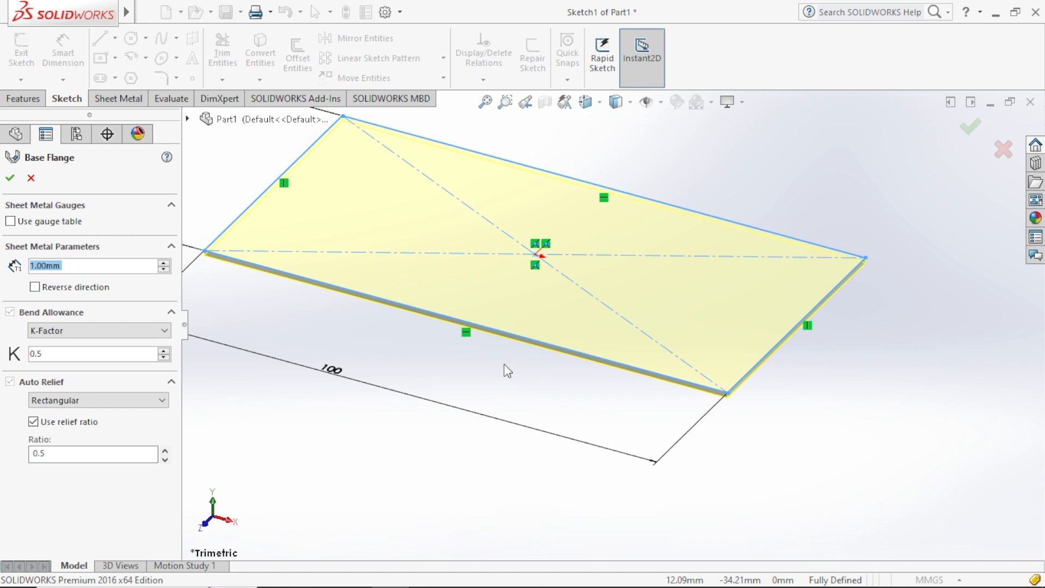
Try reversing the base flange's thickness direction and switch it back to the default side
middle_click_drag(504, 363, 446, 370)
scroll(367, 378, "down", 5)
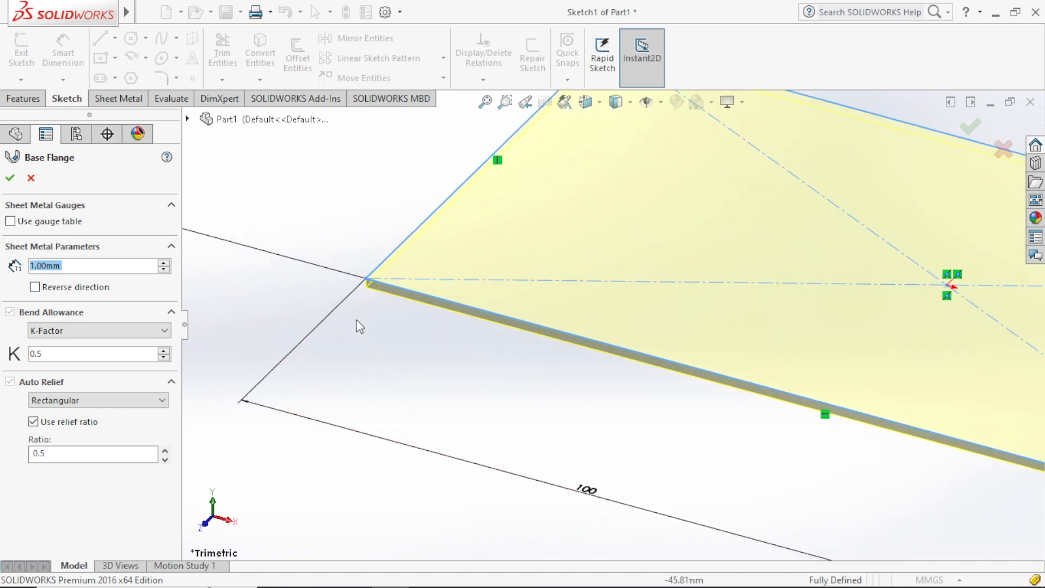
scroll(386, 282, "down", 1)
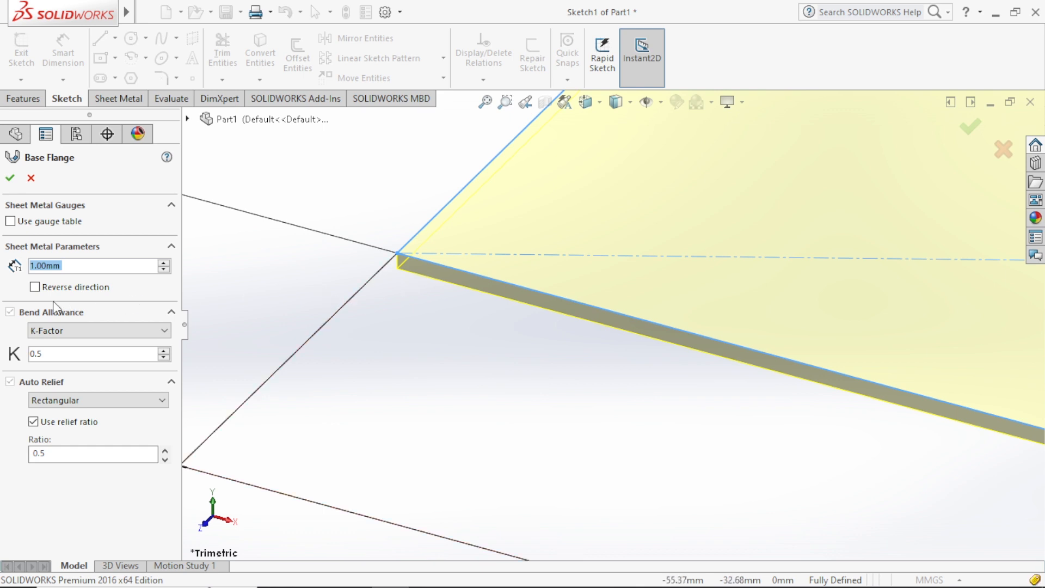
left_click(36, 291)
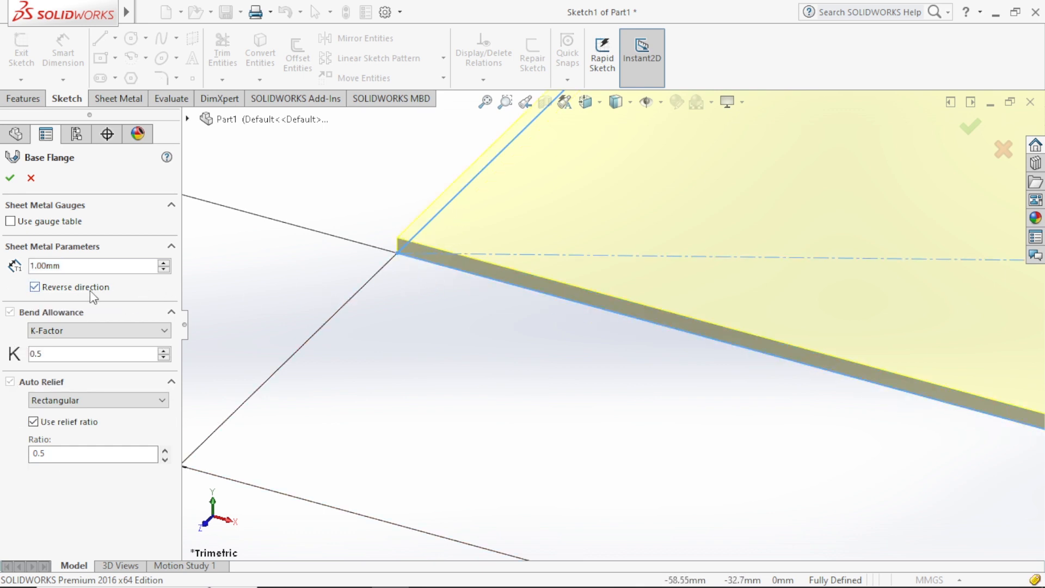
left_click(35, 288)
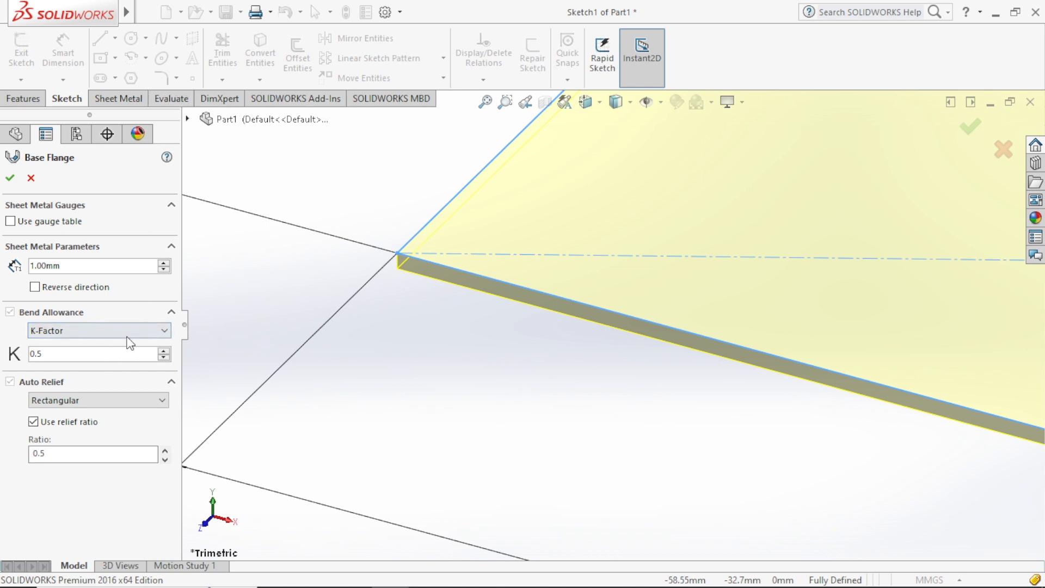
scroll(554, 312, "down", 2)
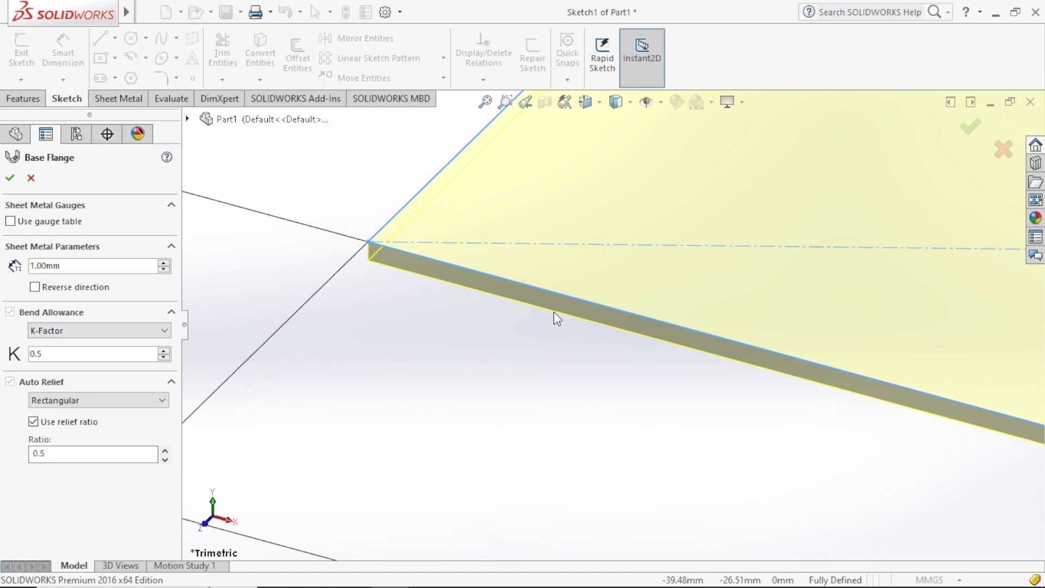
scroll(553, 312, "down", 1)
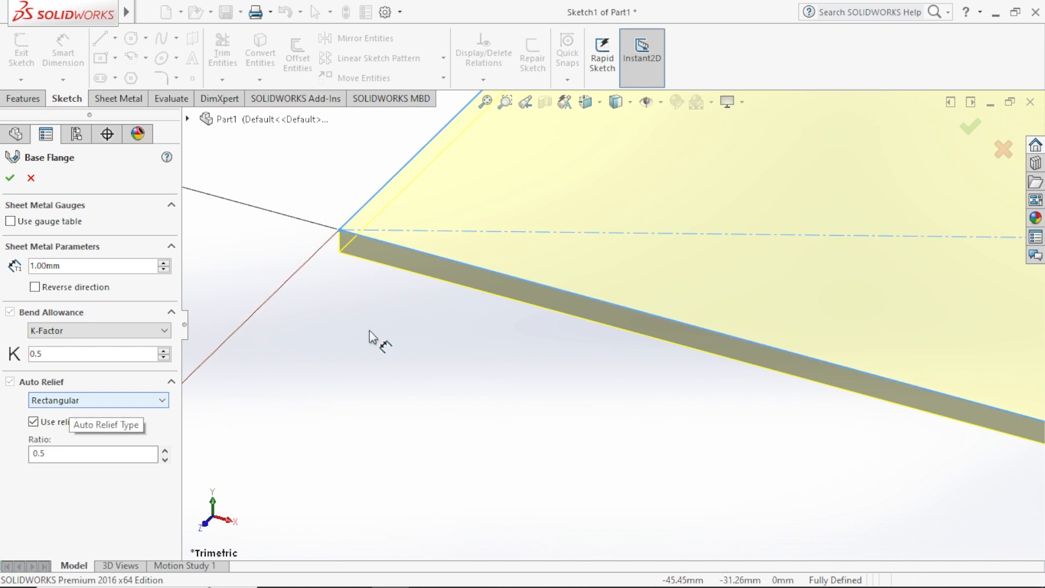
Accept the base flange and clear its selection
left_click(10, 179)
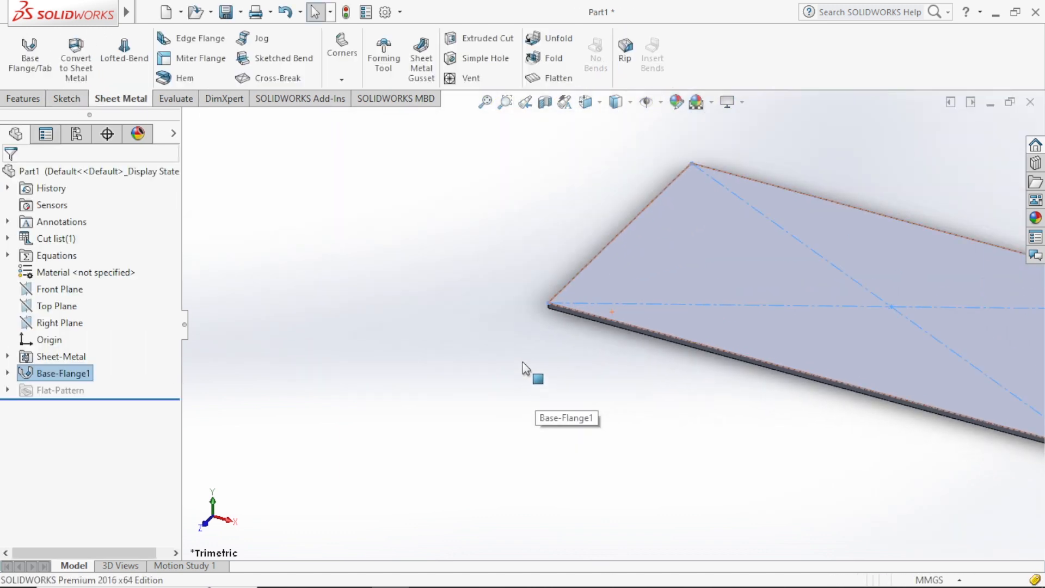
scroll(524, 357, "up", 2)
scroll(854, 340, "down", 3)
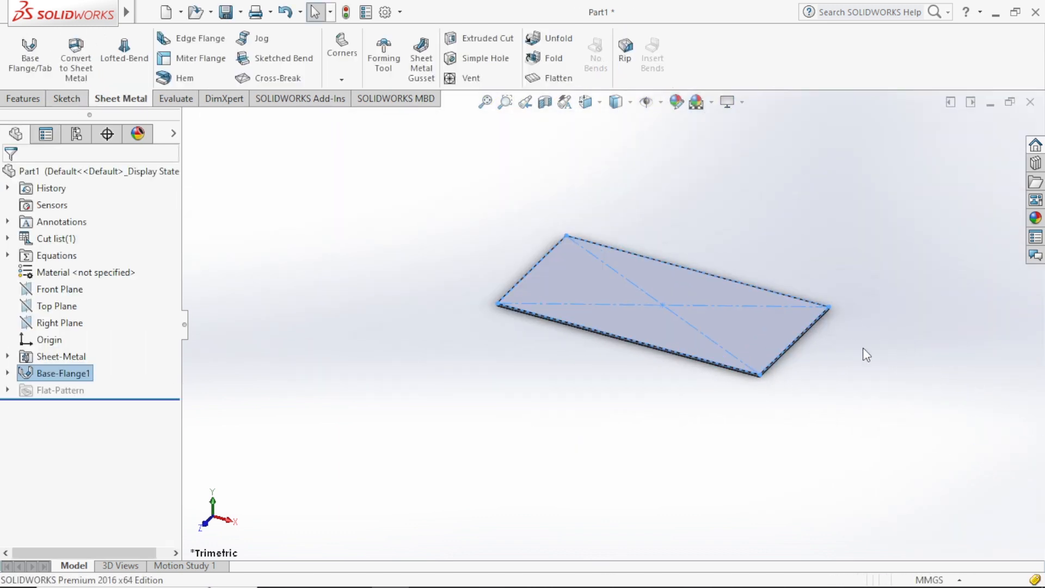
scroll(509, 286, "down", 1)
scroll(435, 316, "down", 3)
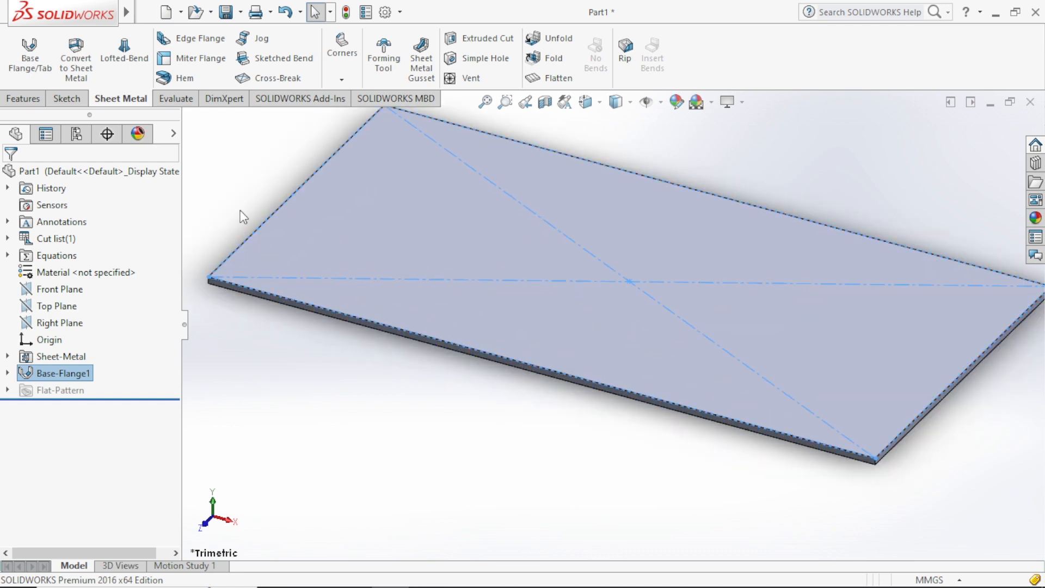
left_click(217, 184)
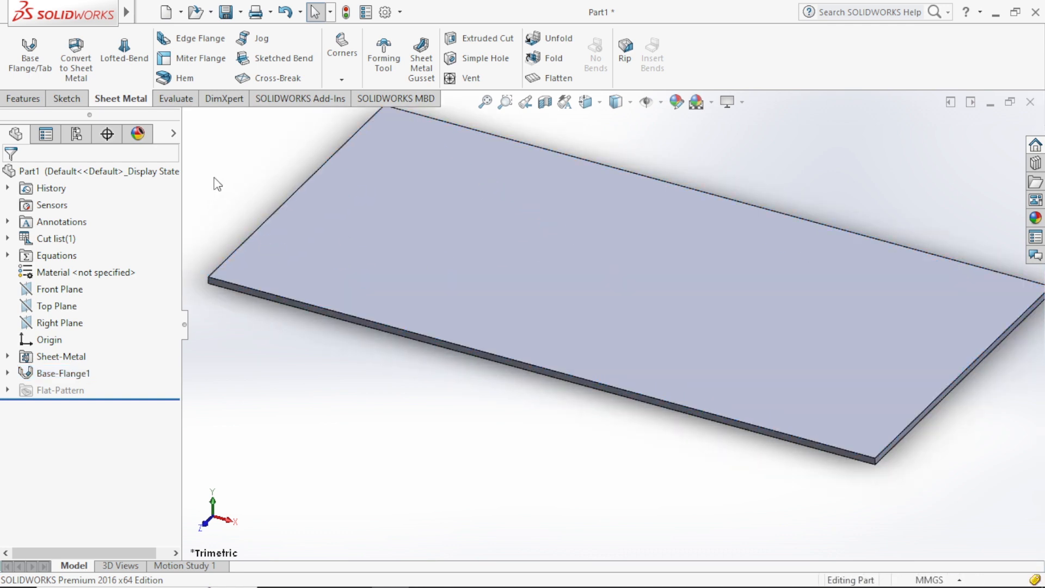
Start an Edge Flange on a short lower edge of the base plate, extending upward about 41 mm
left_click(181, 45)
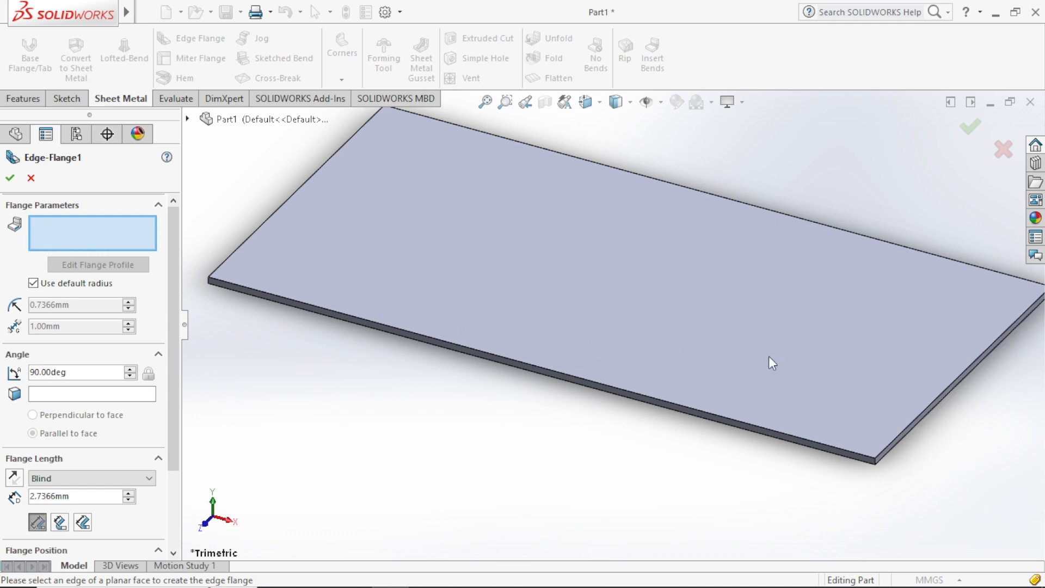
left_click(925, 427)
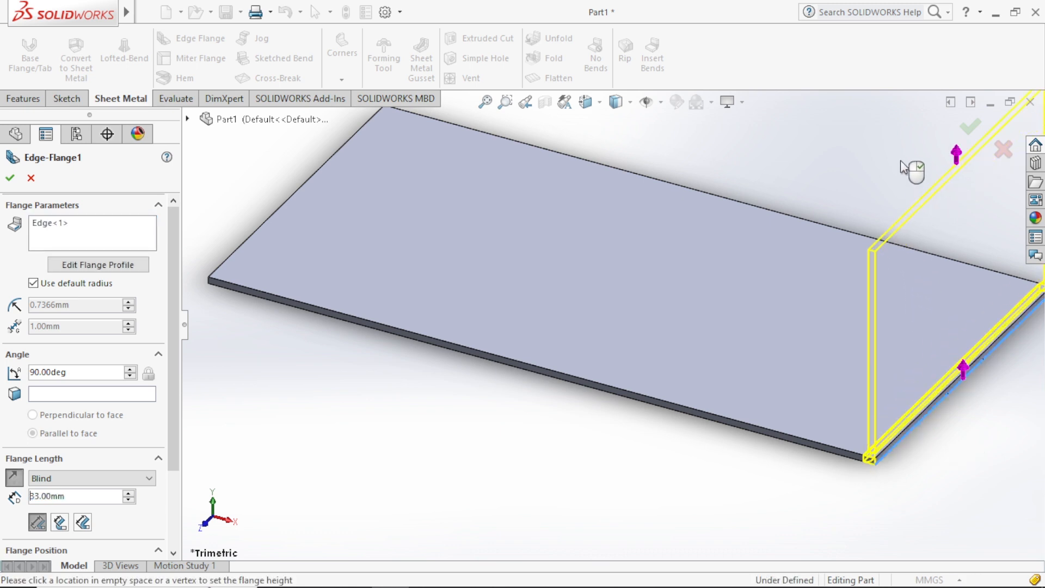
scroll(871, 171, "up", 2)
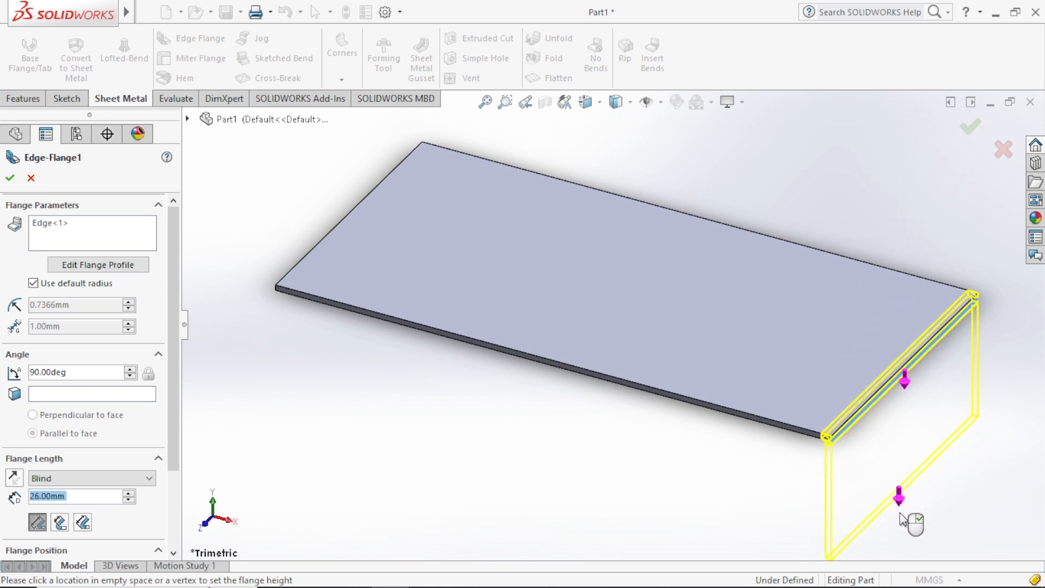
left_click(848, 149)
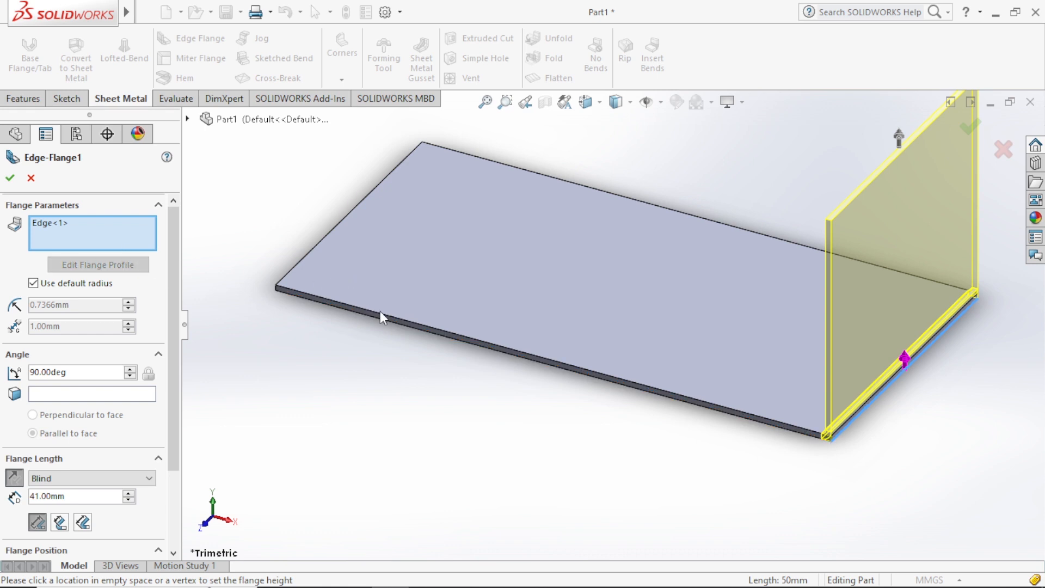
Add the adjacent long lower edge of the plate to the same edge flange
left_click(490, 350)
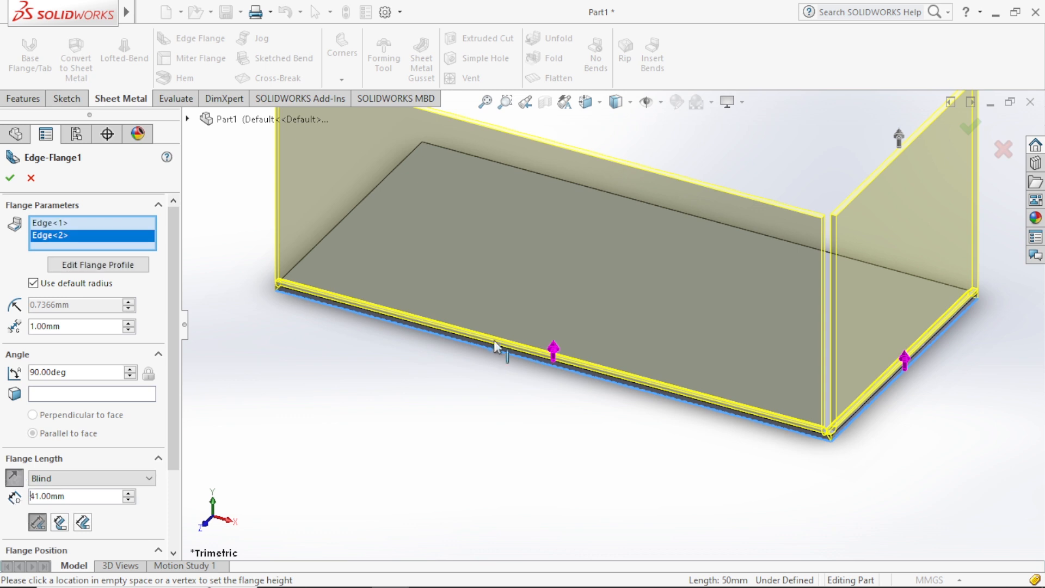
scroll(639, 426, "up", 3)
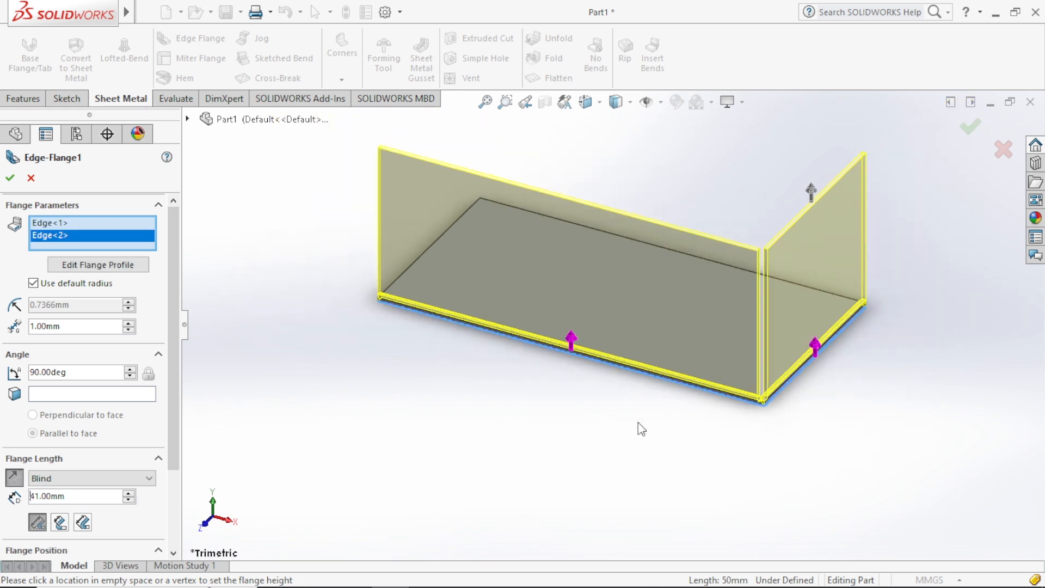
scroll(908, 304, "down", 3)
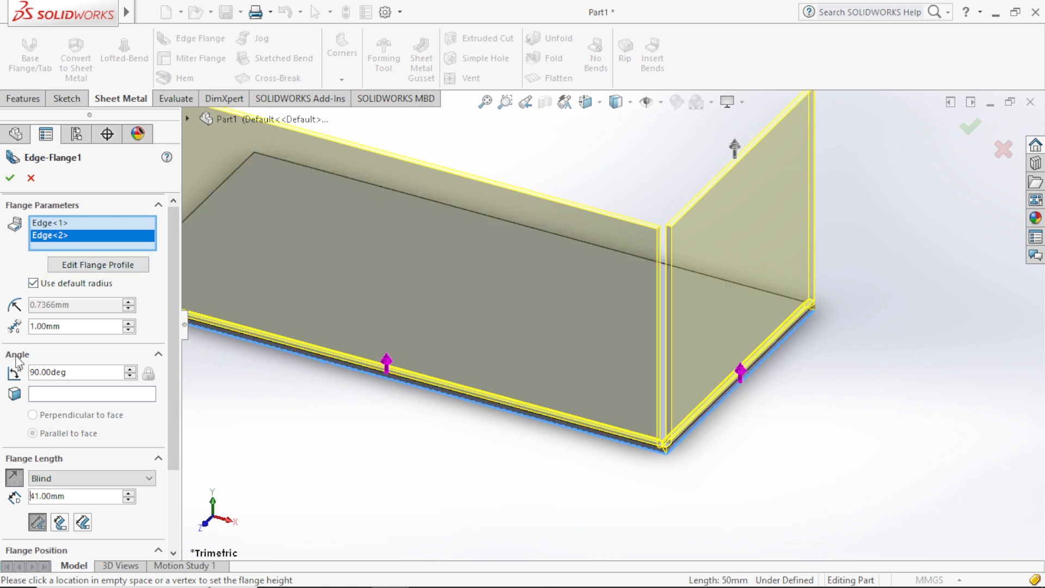
scroll(175, 377, "down", 3)
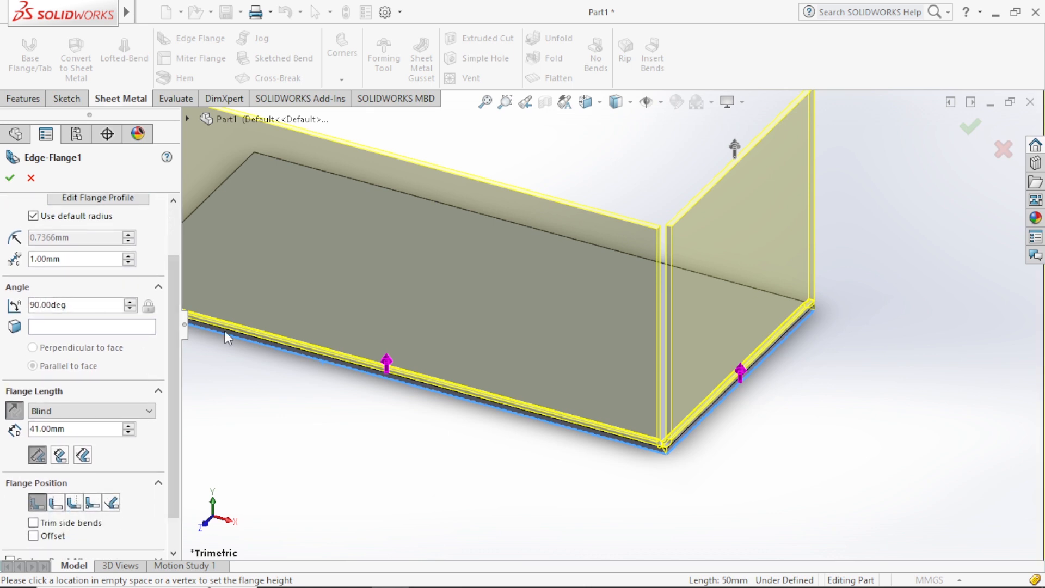
Try increasing the angle of both edge flanges to 106 degrees and view the tilted walls
middle_click_drag(778, 451, 599, 431)
scroll(295, 386, "down", 3)
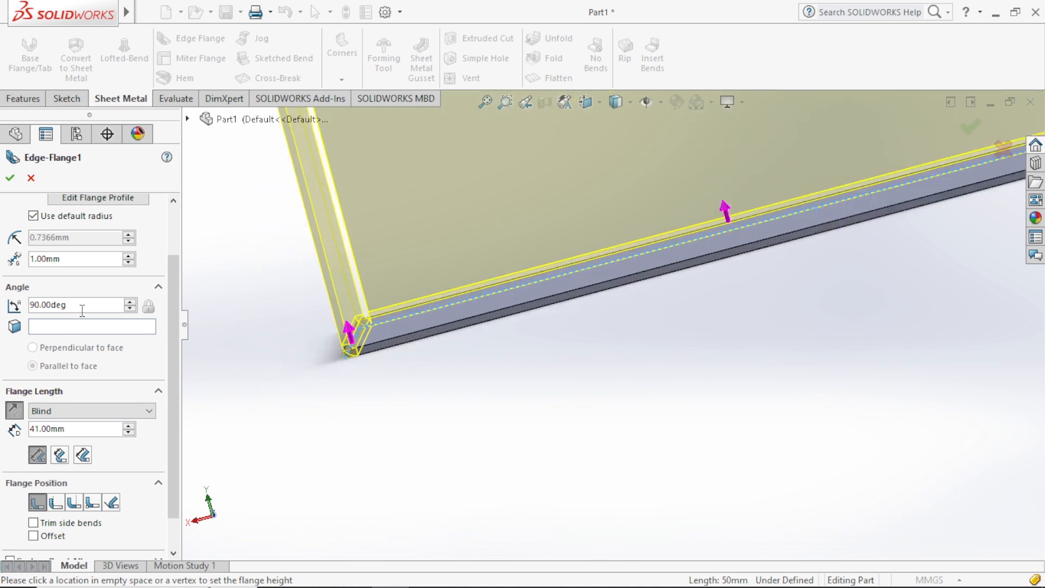
scroll(573, 415, "up", 3)
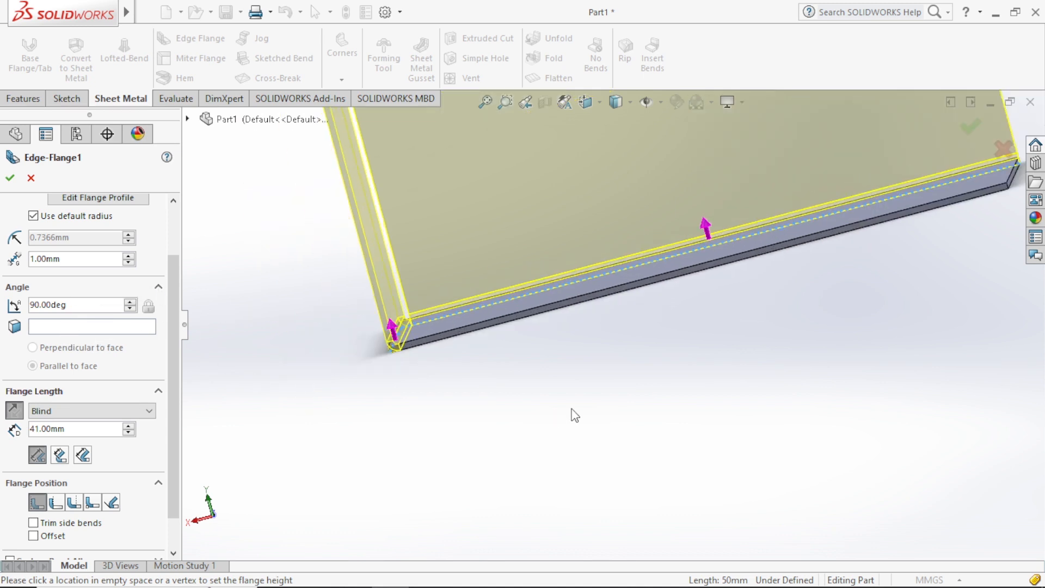
scroll(575, 415, "up", 2)
scroll(640, 403, "up", 3)
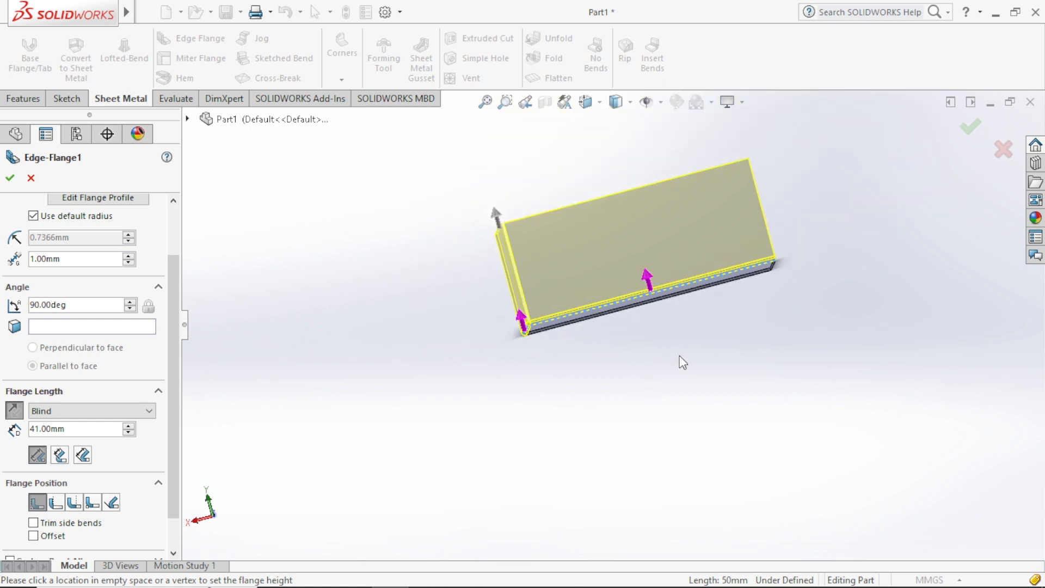
scroll(530, 420, "down", 3)
scroll(459, 482, "down", 3)
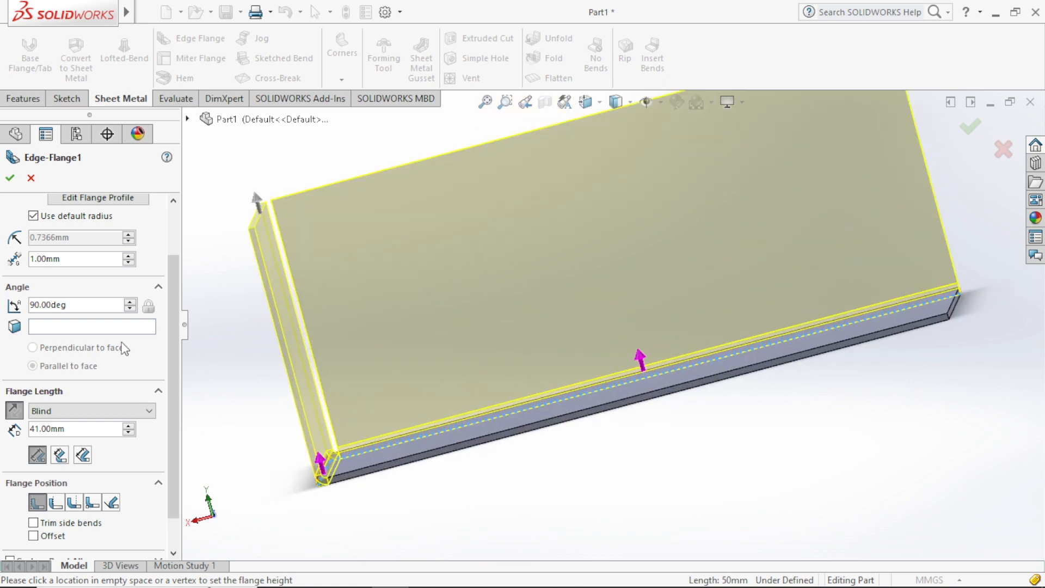
left_click(131, 302)
left_click(131, 303)
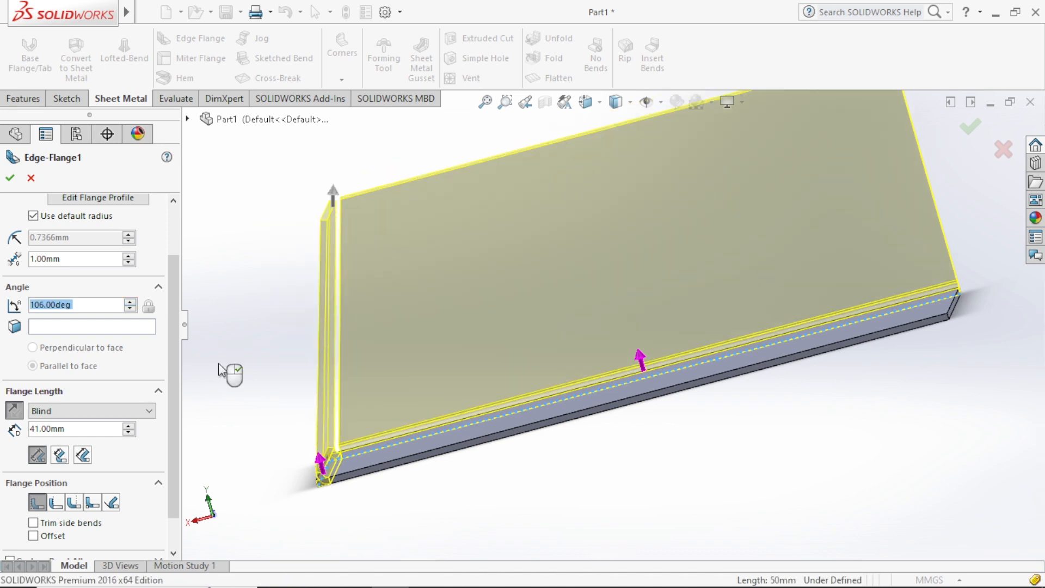
middle_click_drag(603, 447, 581, 478)
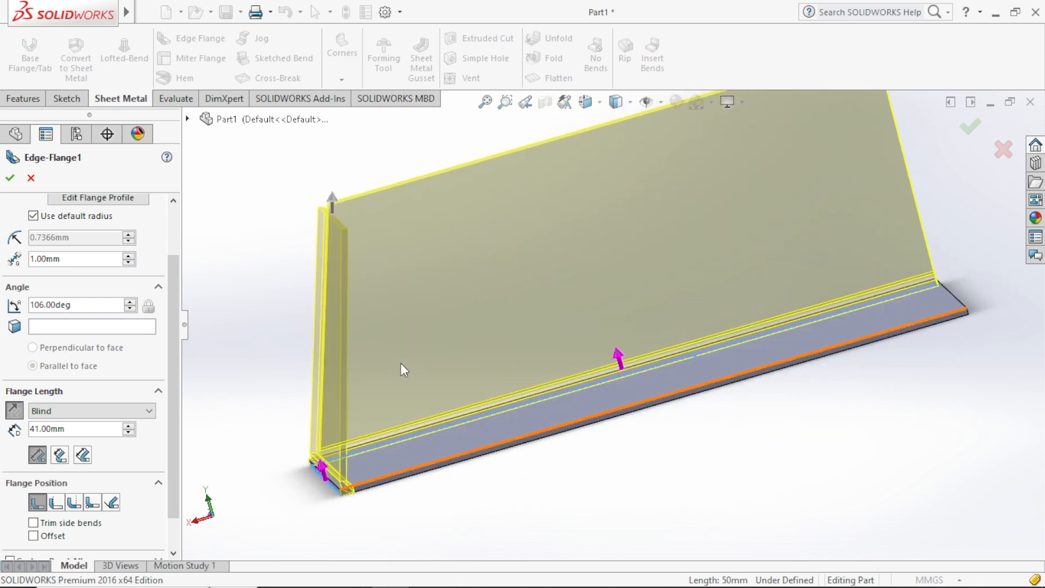
Try a flange angle of 30 degrees for both edge flanges and inspect the preview
double_click(83, 306)
type("30")
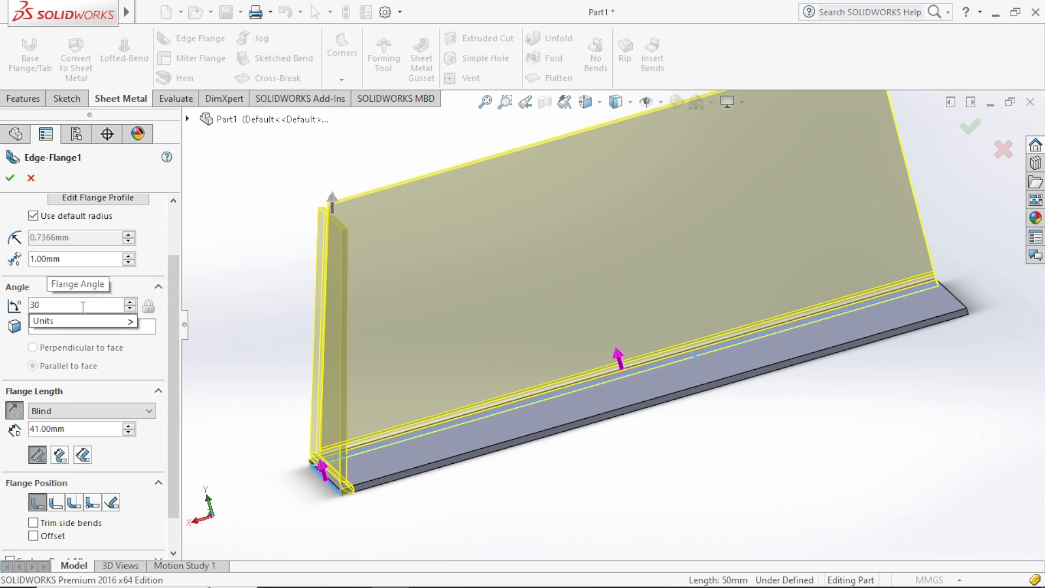
key("Return")
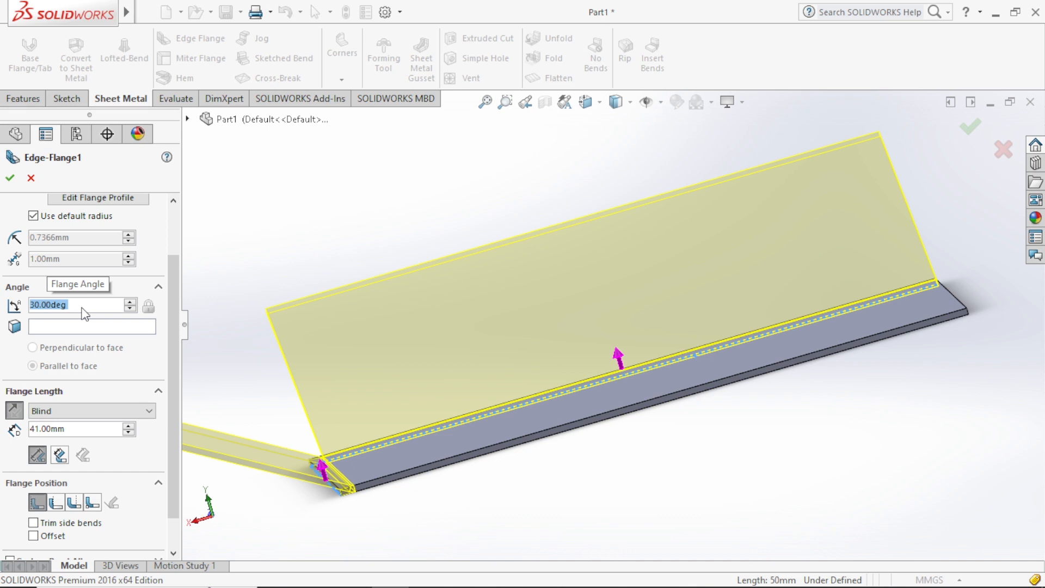
scroll(460, 346, "up", 3)
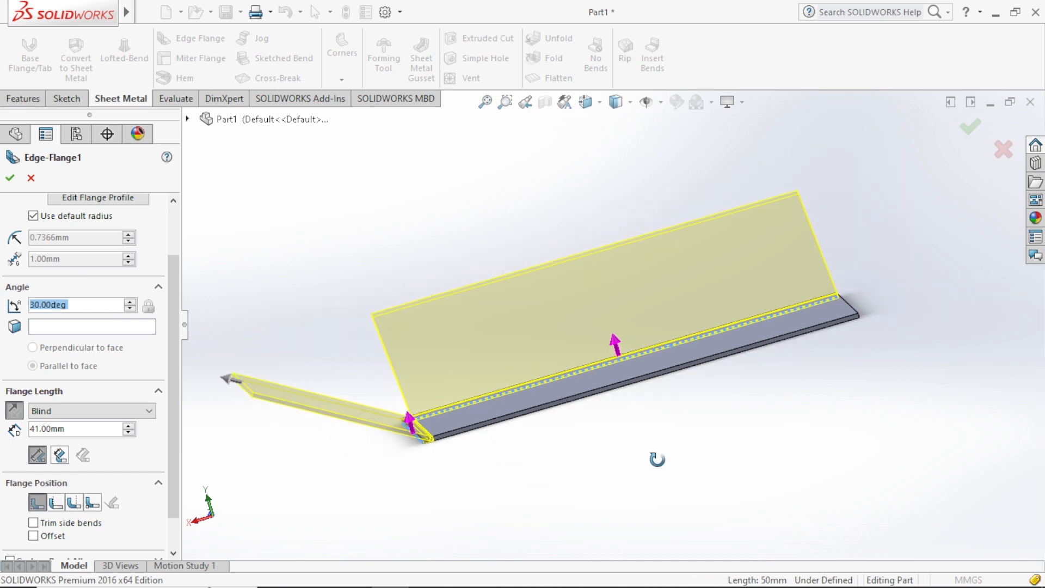
middle_click_drag(657, 459, 629, 436)
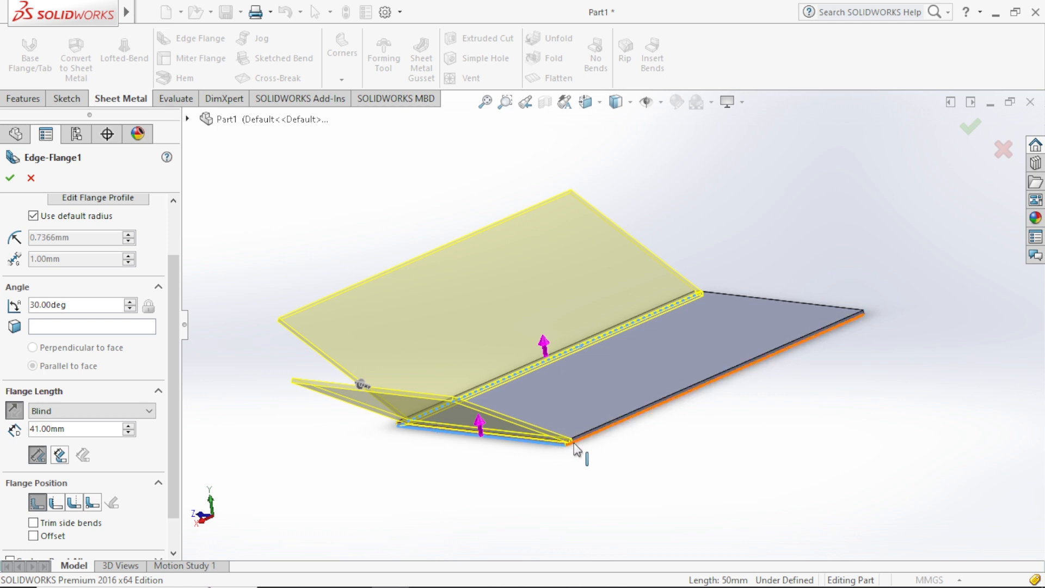
Set the flange angle of both edge flanges to 90 degrees
left_click(75, 303)
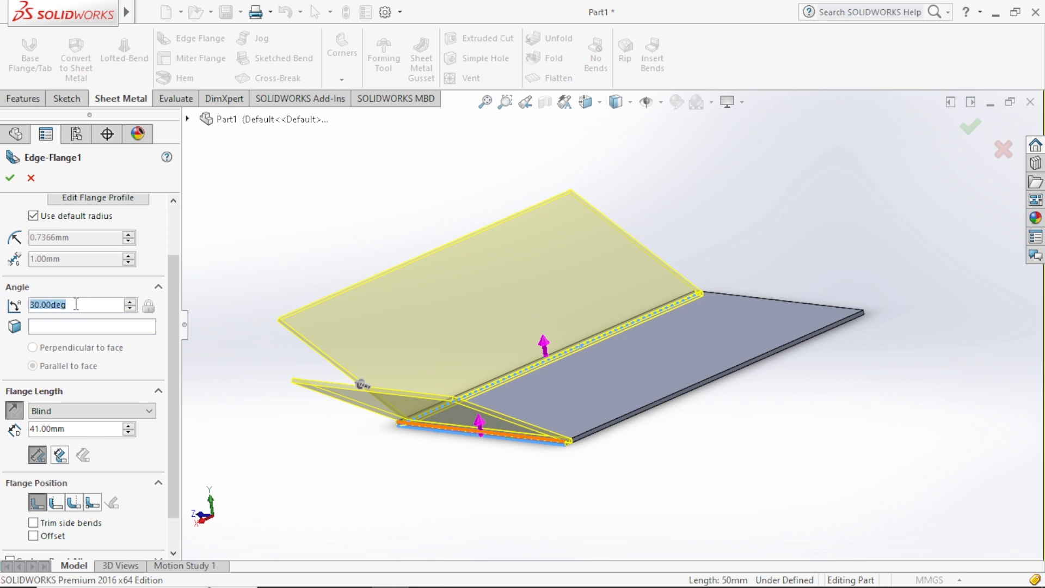
type("90")
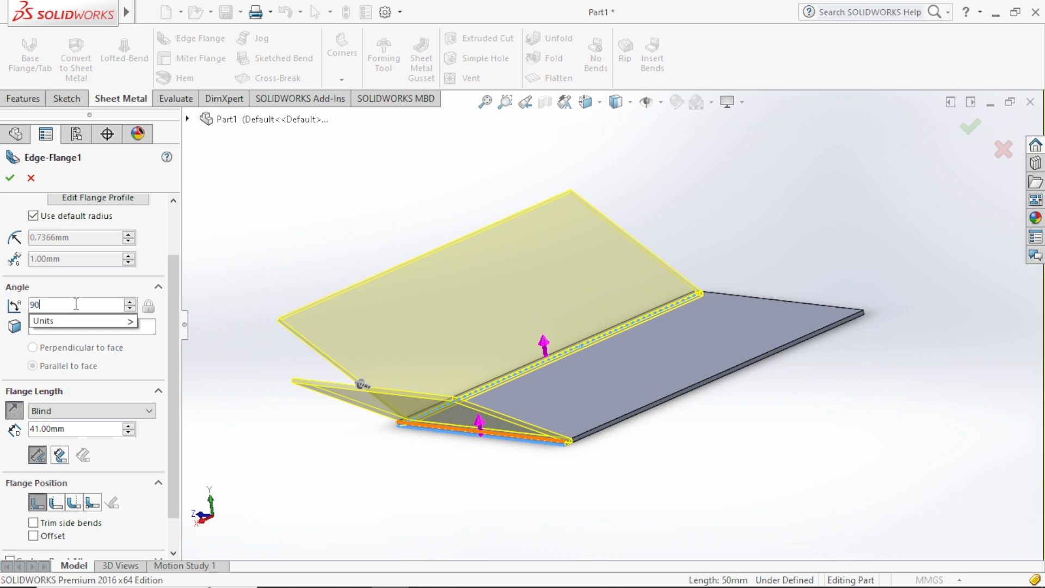
key("Return")
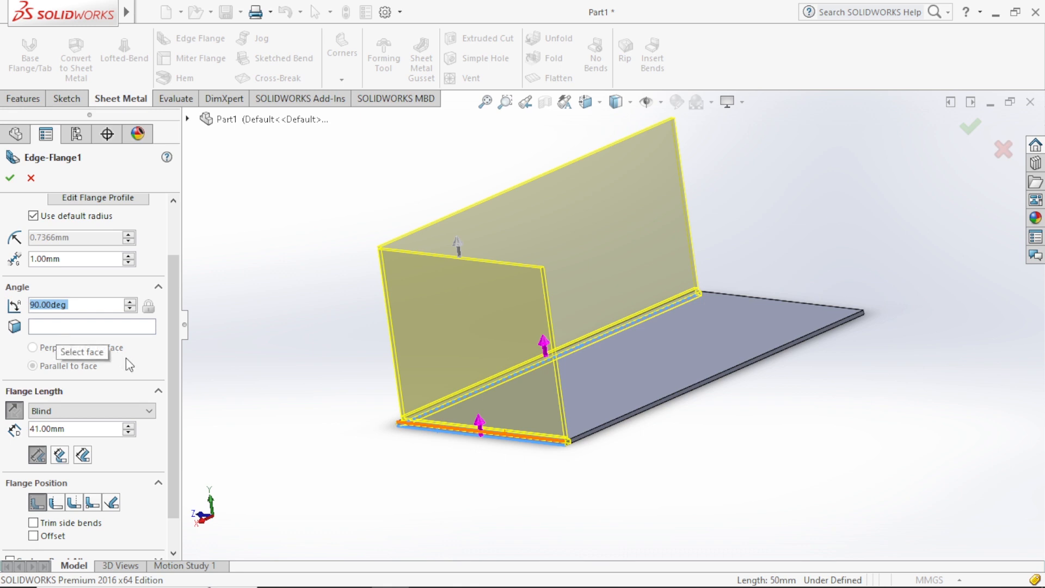
Set the blind flange length of both edge flanges to 50 mm
left_click_drag(175, 406, 175, 440)
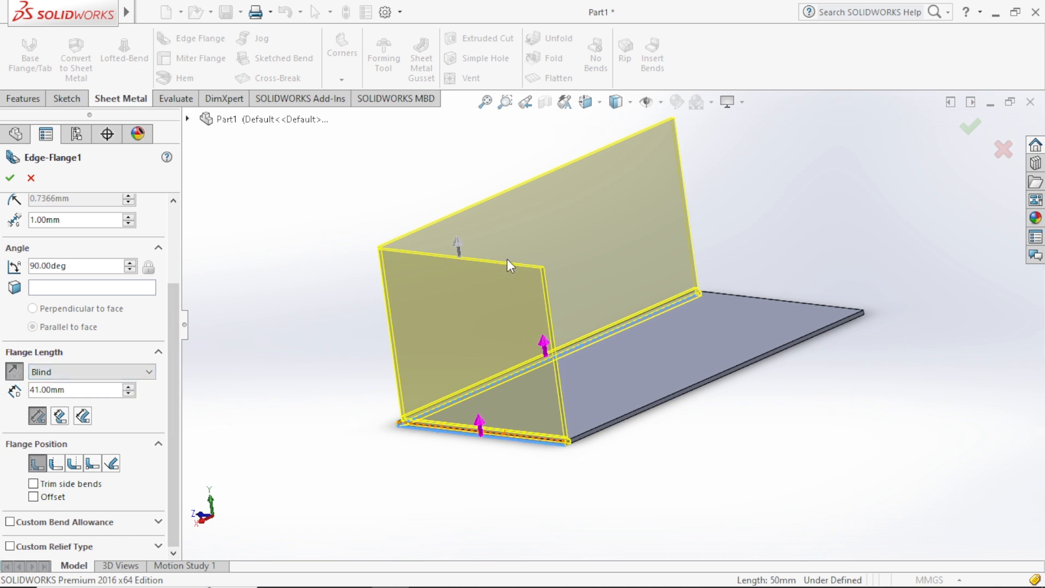
double_click(80, 390)
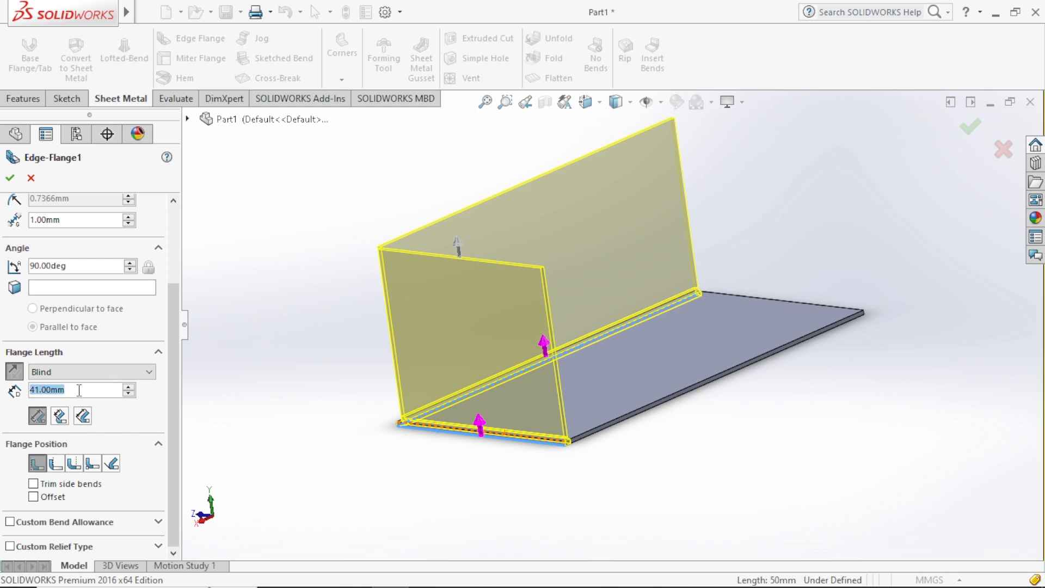
type("50")
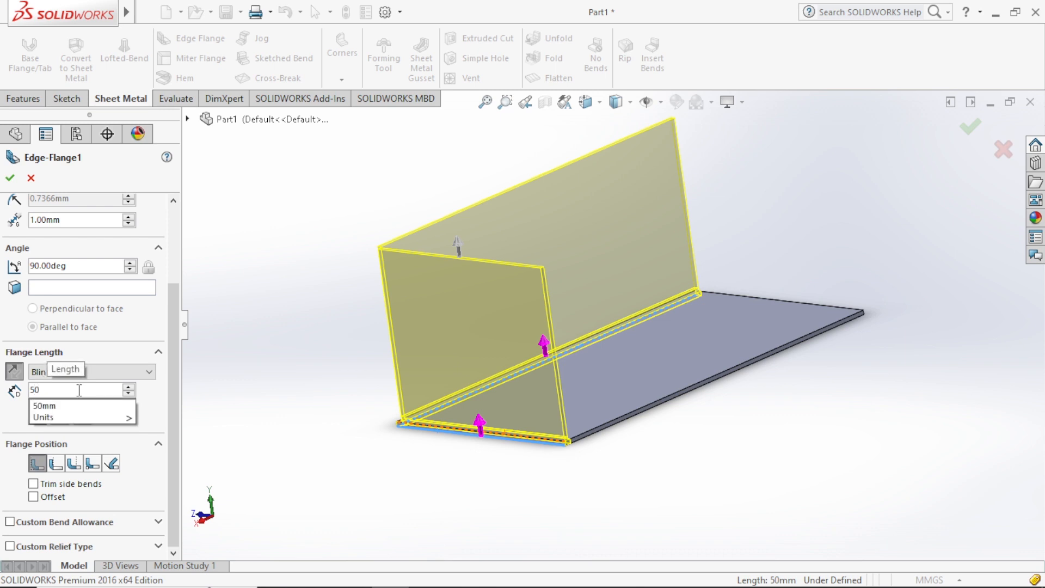
key("Return")
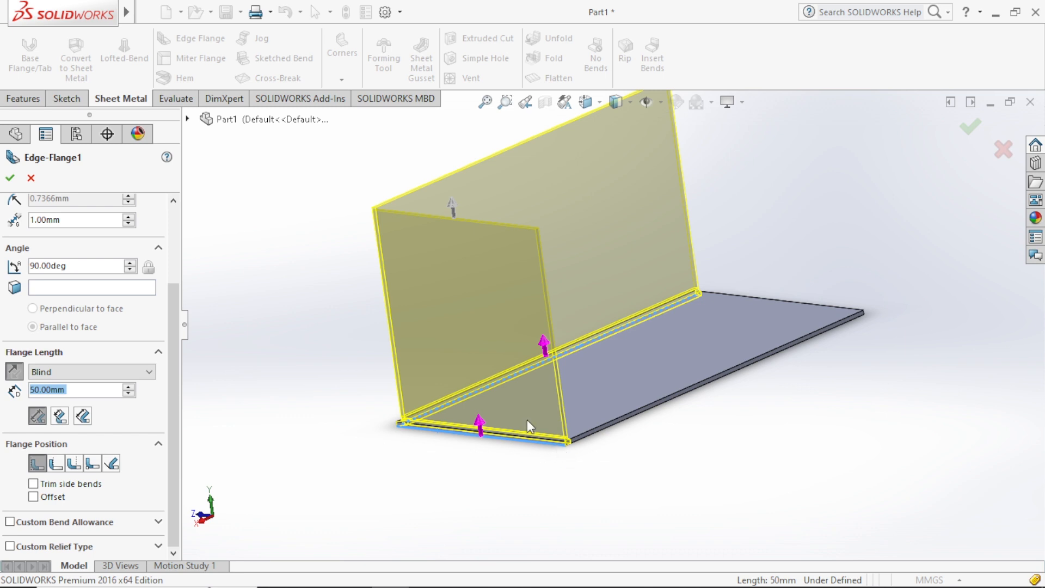
Switch to the Back view and try a flange angle of 120 degrees for both edge flanges
left_click(597, 101)
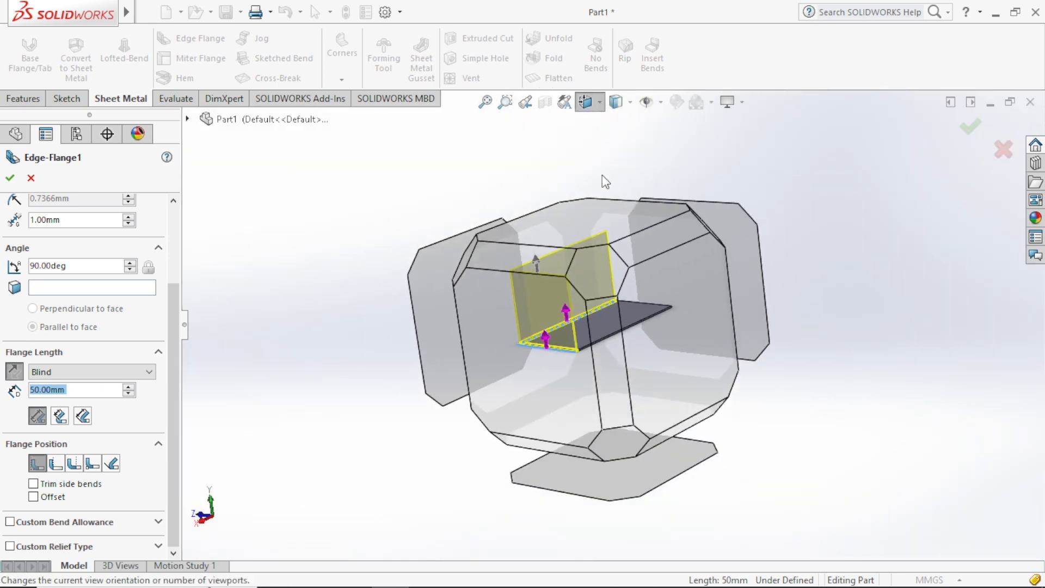
left_click(649, 351)
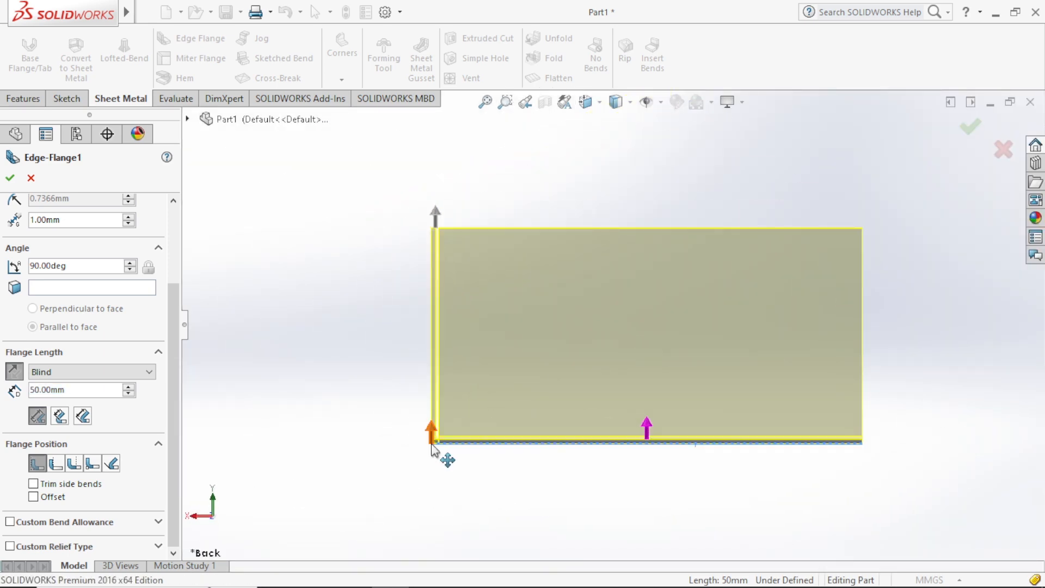
scroll(477, 461, "down", 2)
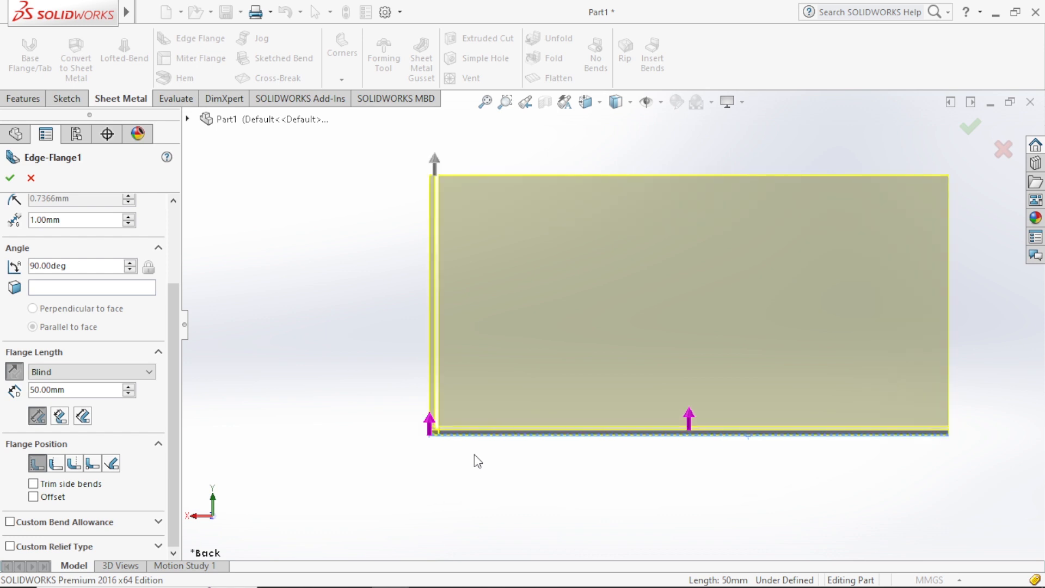
scroll(476, 457, "down", 2)
scroll(473, 430, "up", 3)
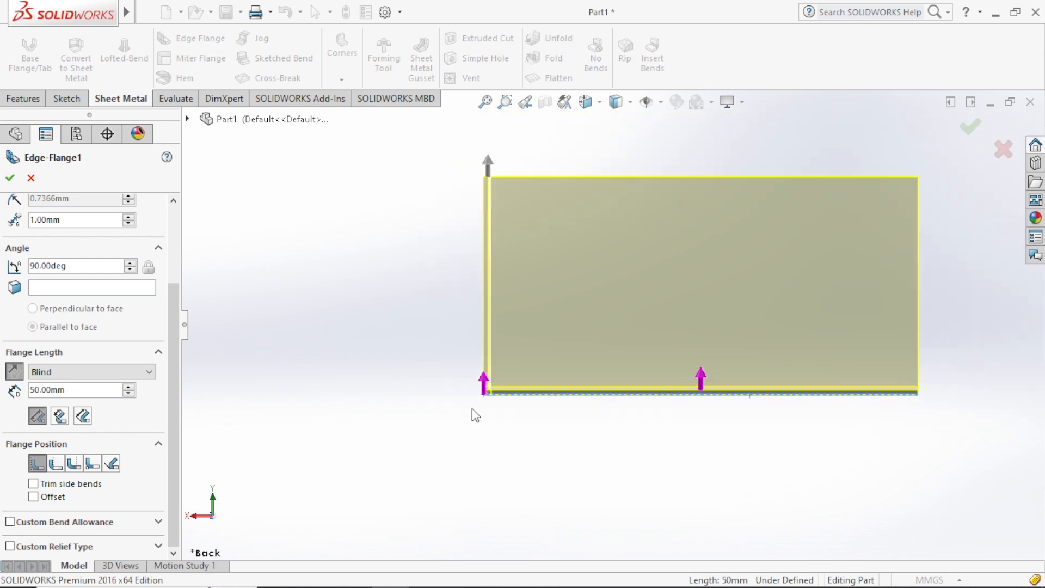
scroll(520, 194, "down", 2)
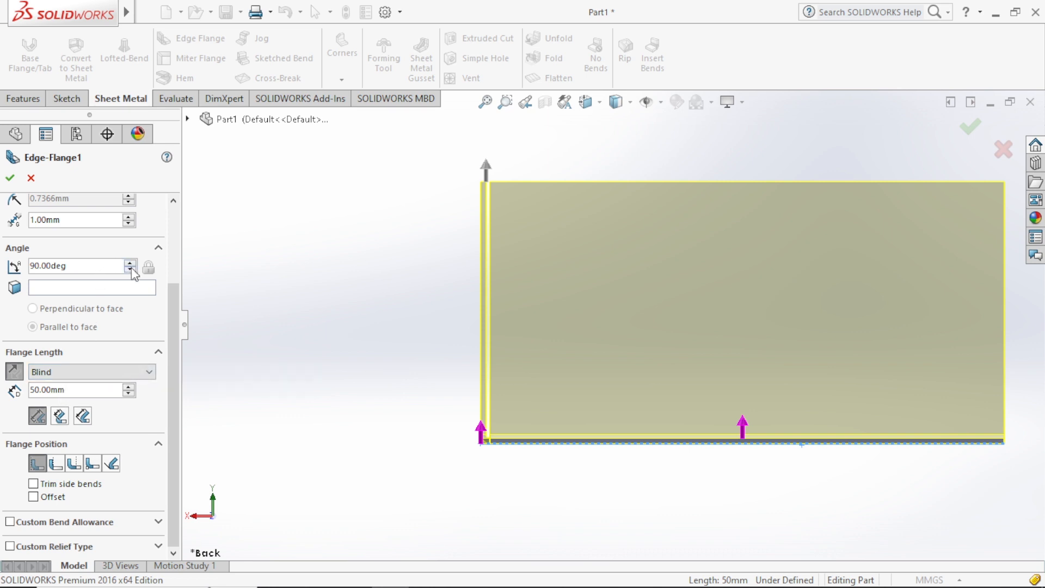
double_click(98, 266)
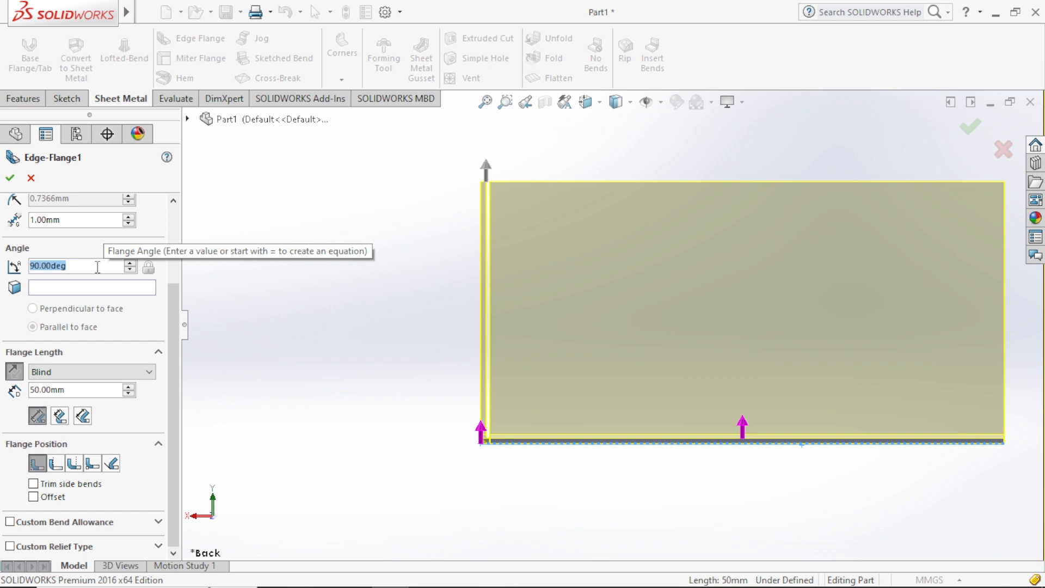
type("120")
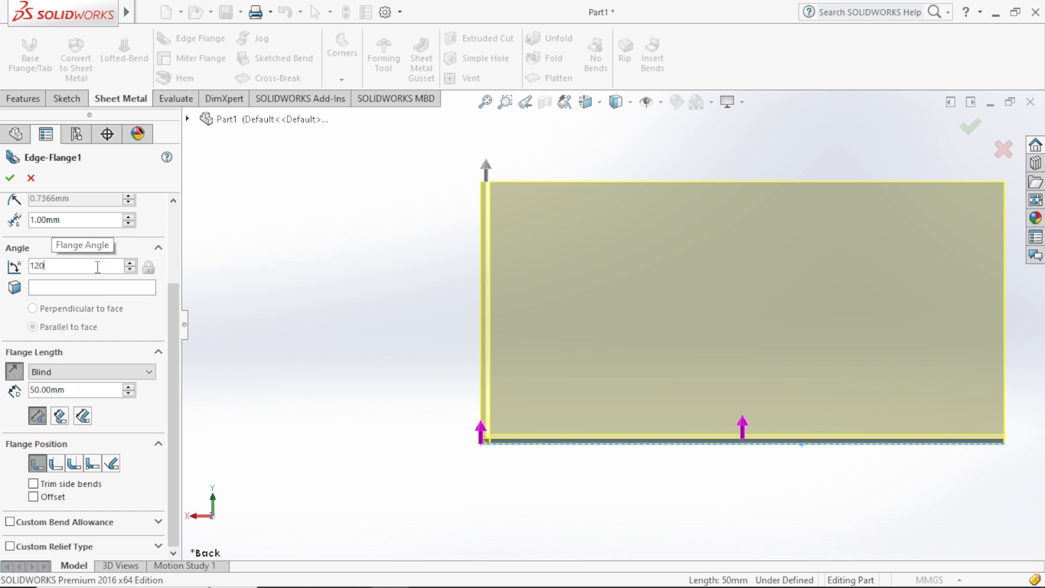
key("Return")
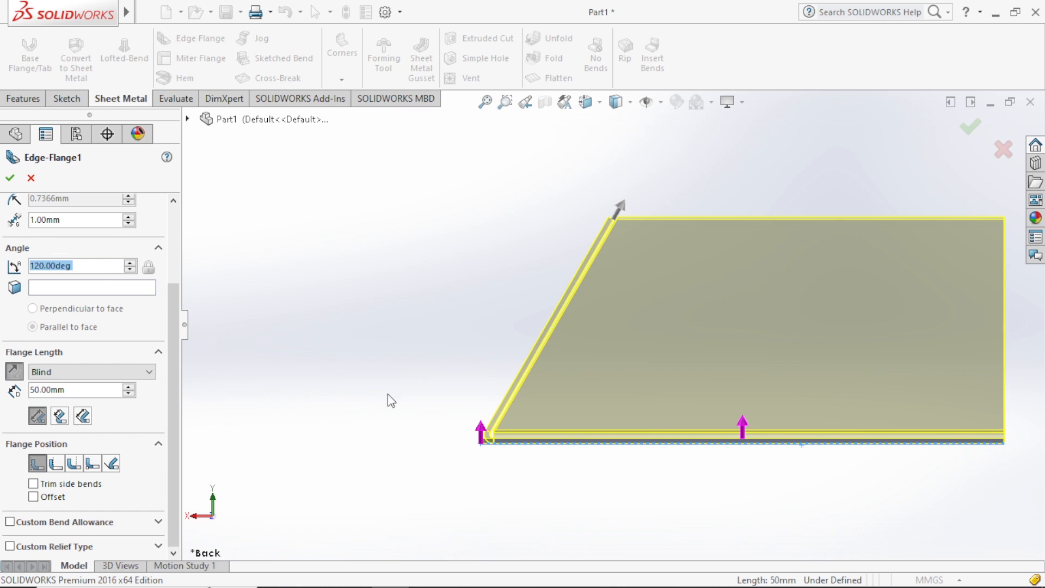
Examine the bend profile at the corner where the tilted flange meets the base plate
scroll(483, 488, "down", 1)
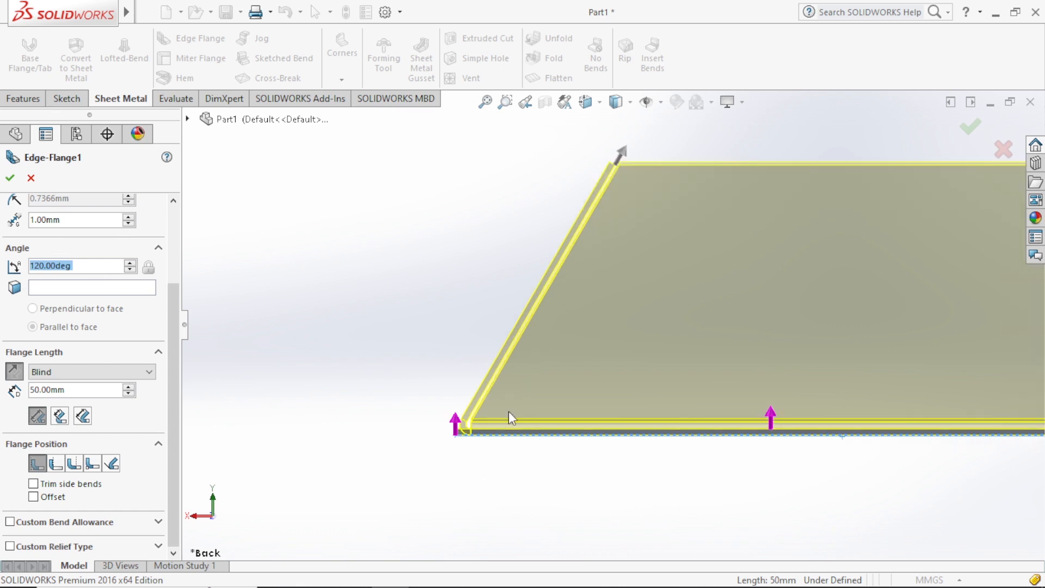
scroll(509, 418, "down", 1)
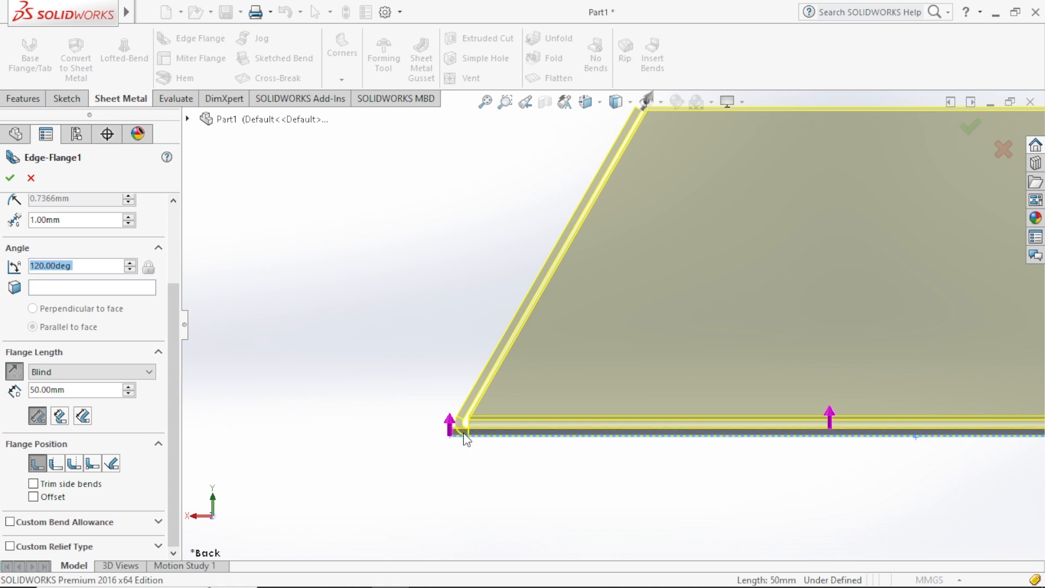
scroll(467, 439, "up", 1)
scroll(499, 422, "up", 1)
scroll(570, 404, "up", 1)
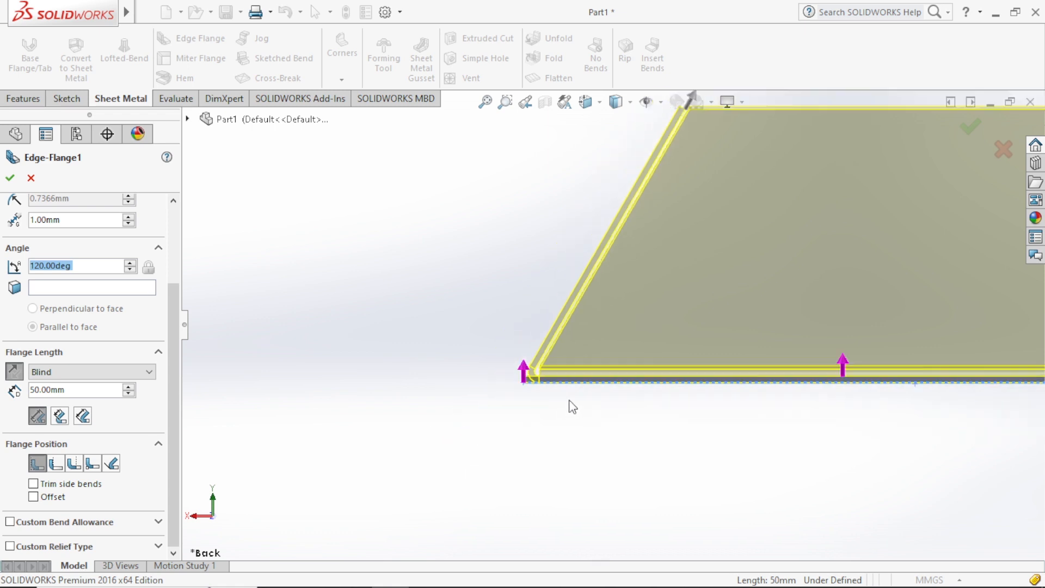
scroll(569, 369, "down", 6)
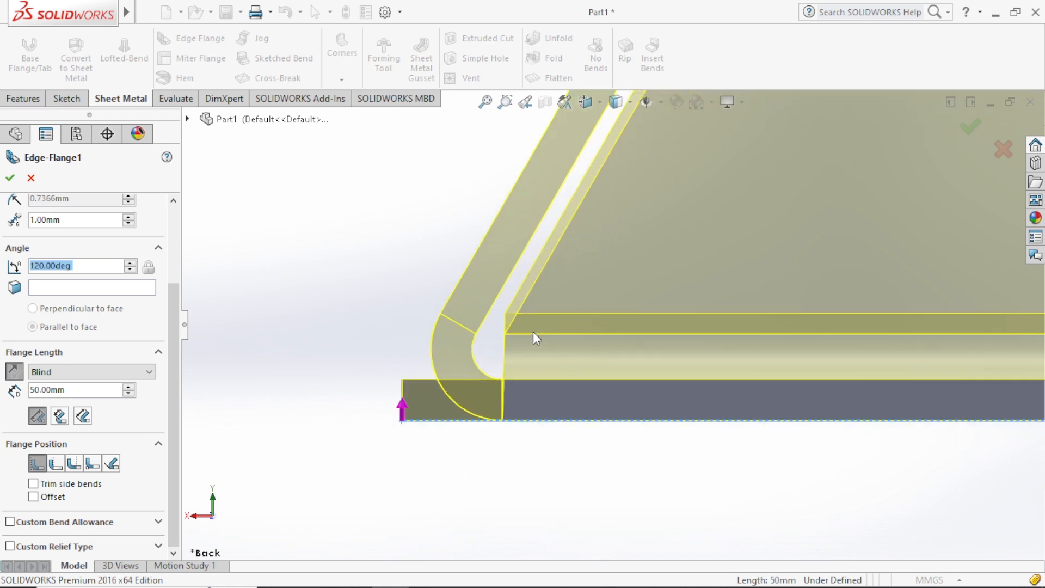
scroll(528, 335, "down", 1)
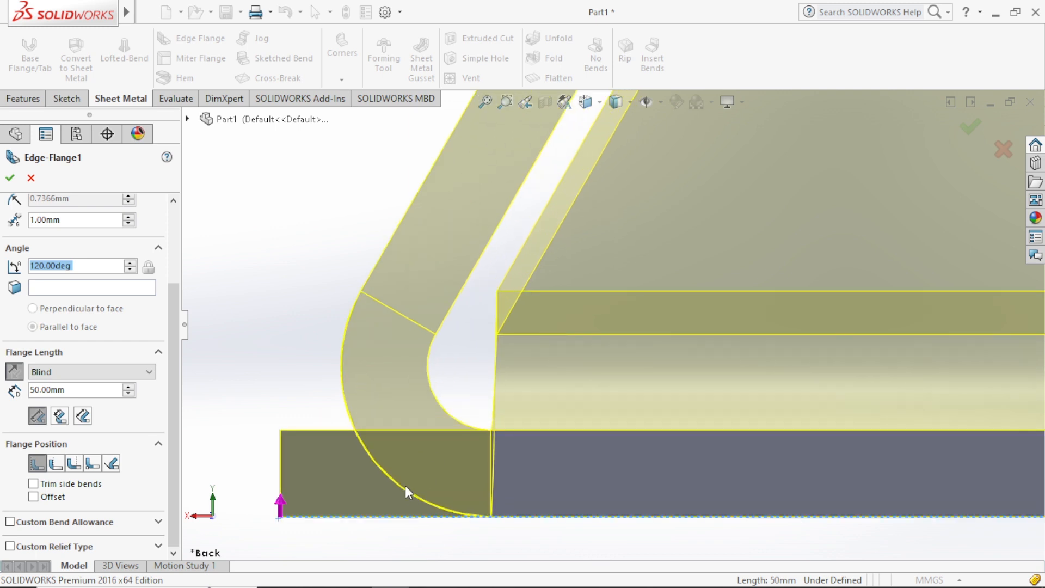
scroll(391, 484, "up", 5)
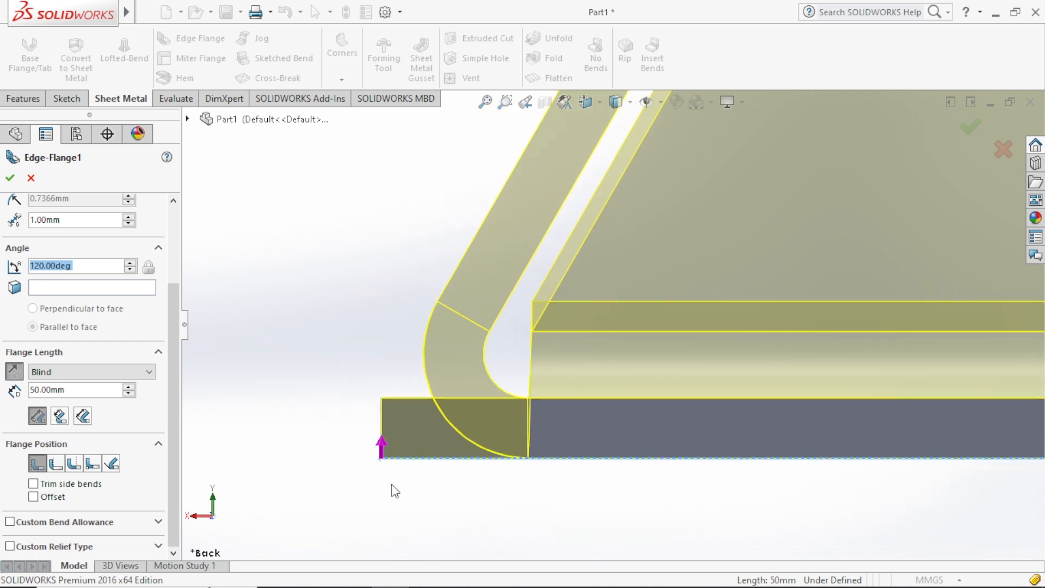
scroll(564, 429, "up", 3)
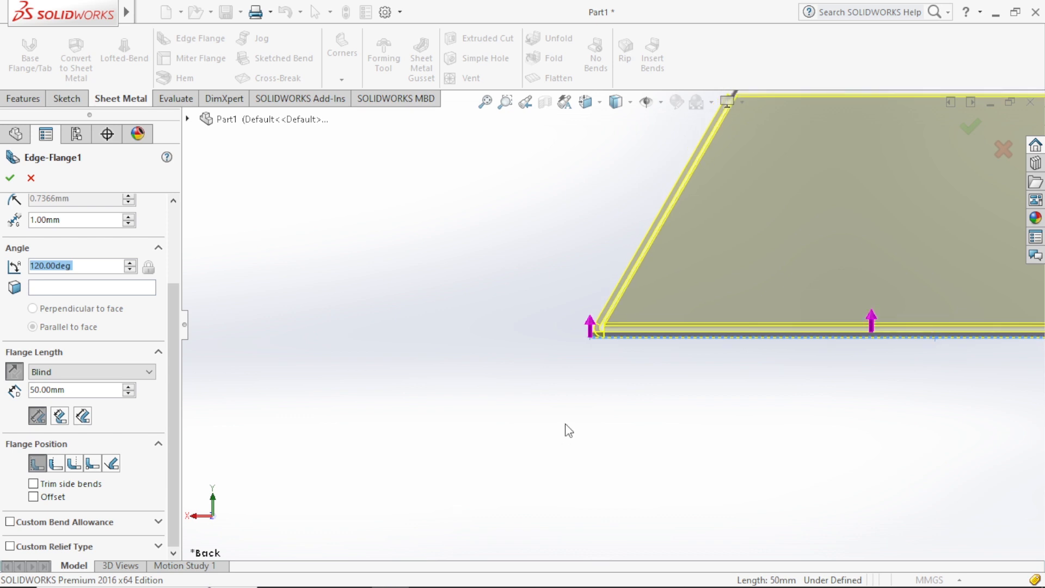
scroll(592, 361, "down", 4)
scroll(723, 133, "up", 2)
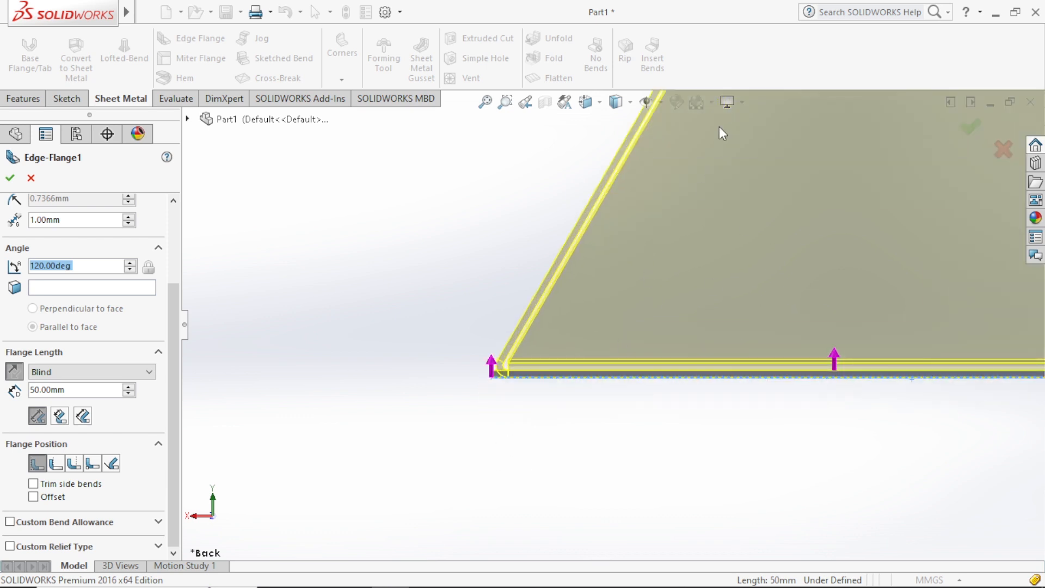
scroll(733, 163, "down", 3)
scroll(596, 346, "down", 2)
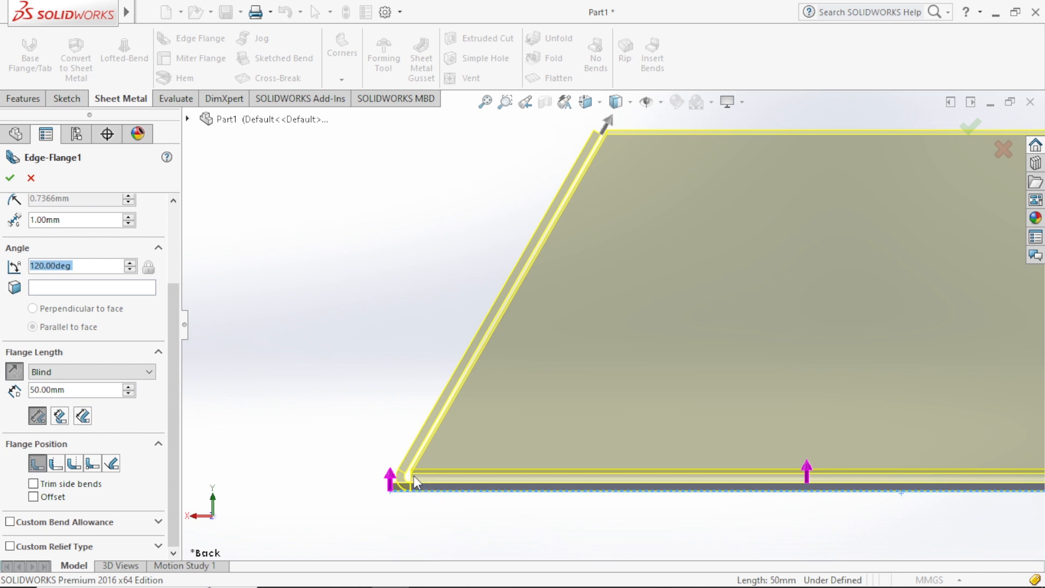
Try the Inner Virtual Sharp and Tangent Bend flange length references, and return to Outer Virtual Sharp
left_click(65, 417)
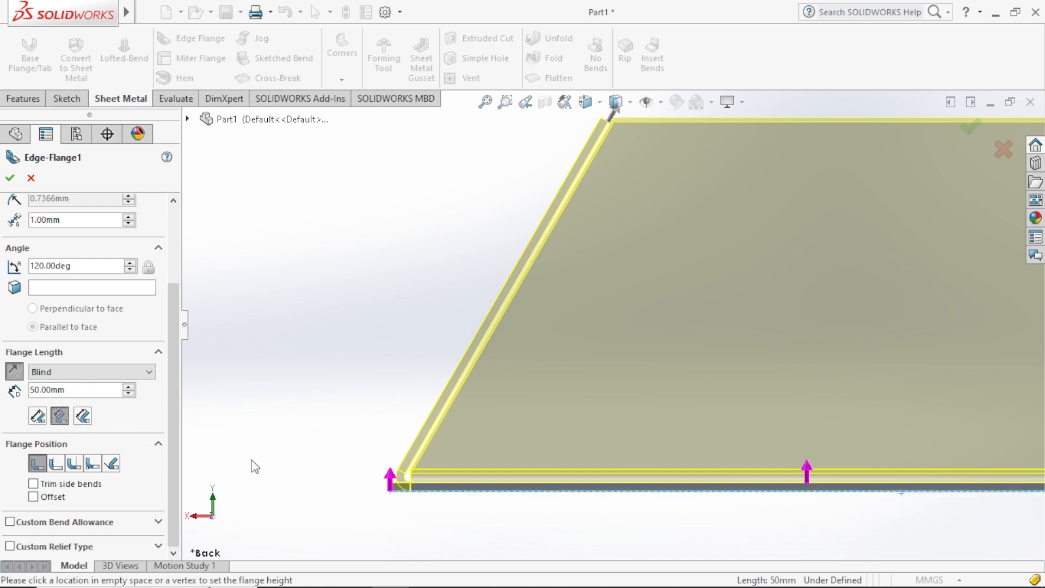
left_click(89, 419)
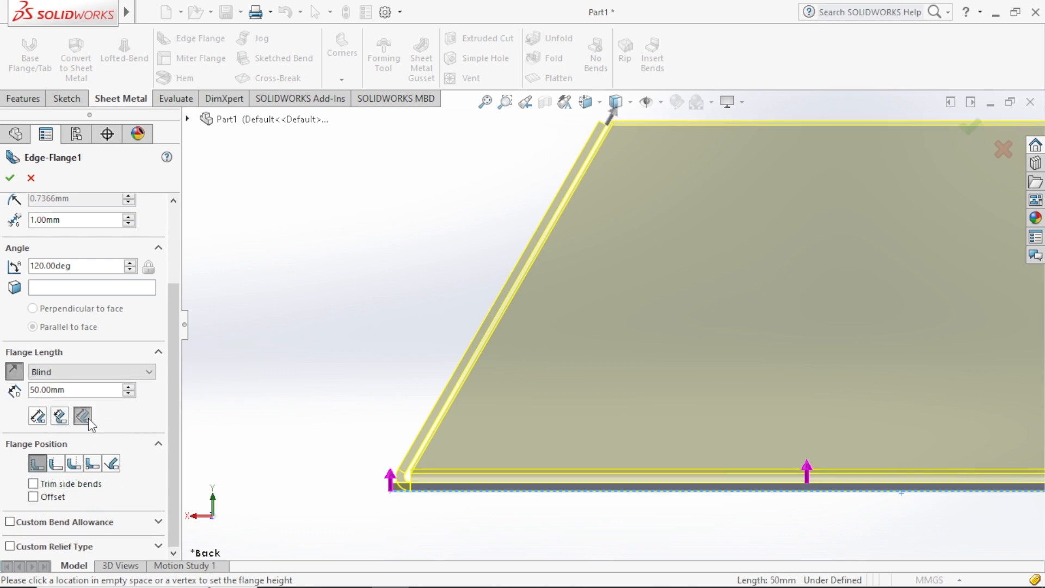
left_click(42, 419)
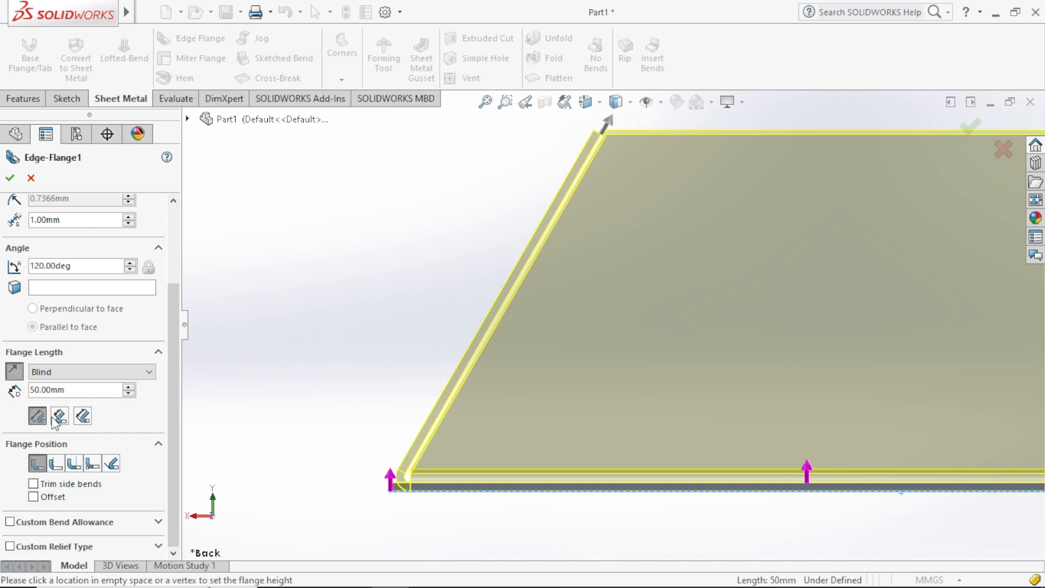
left_click(61, 417)
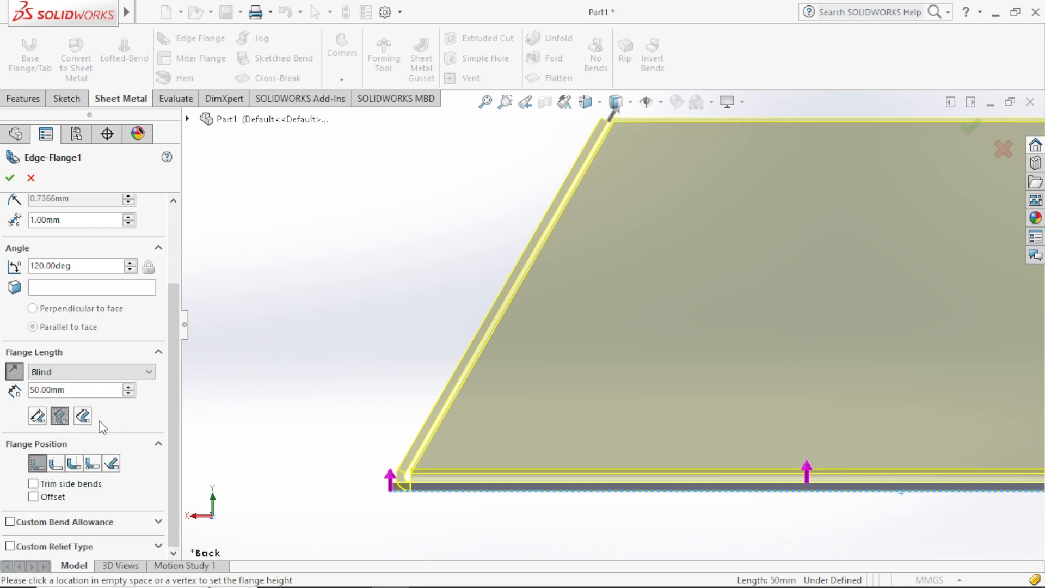
left_click(83, 417)
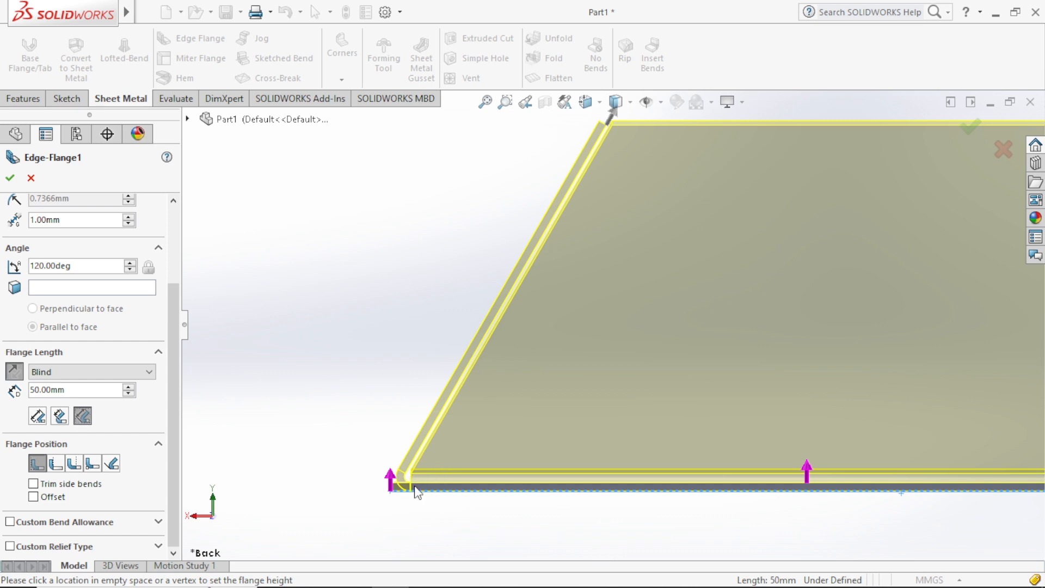
left_click(38, 417)
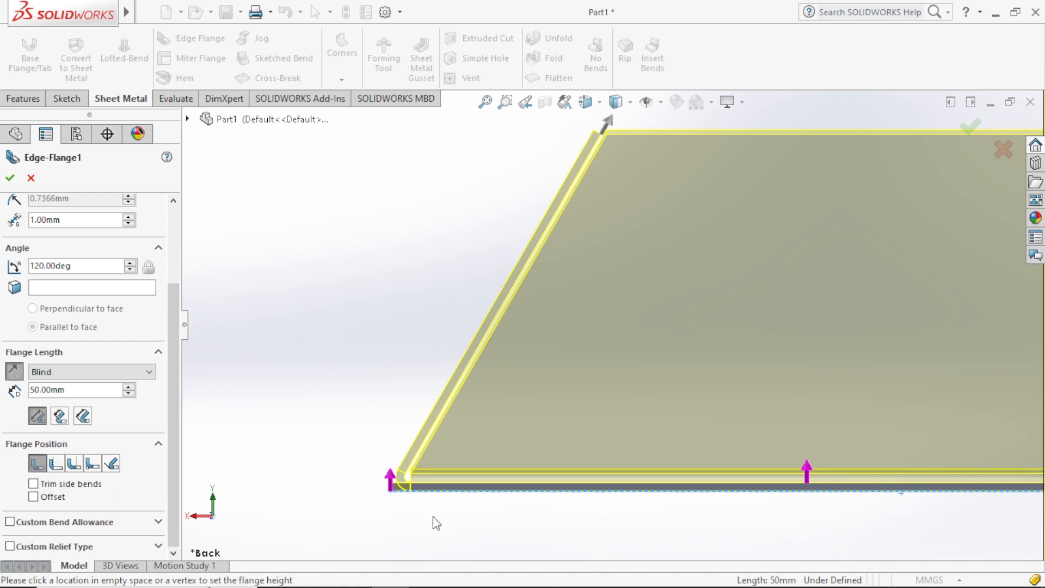
Set the flange angle of both edge flanges back to 90 degrees
scroll(422, 471, "down", 5)
scroll(446, 408, "down", 2)
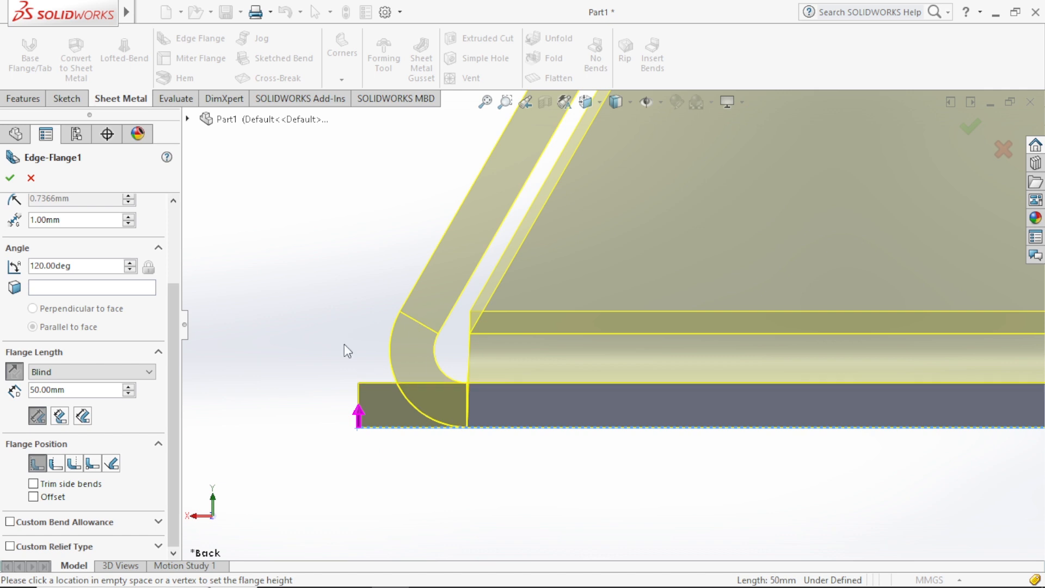
double_click(96, 266)
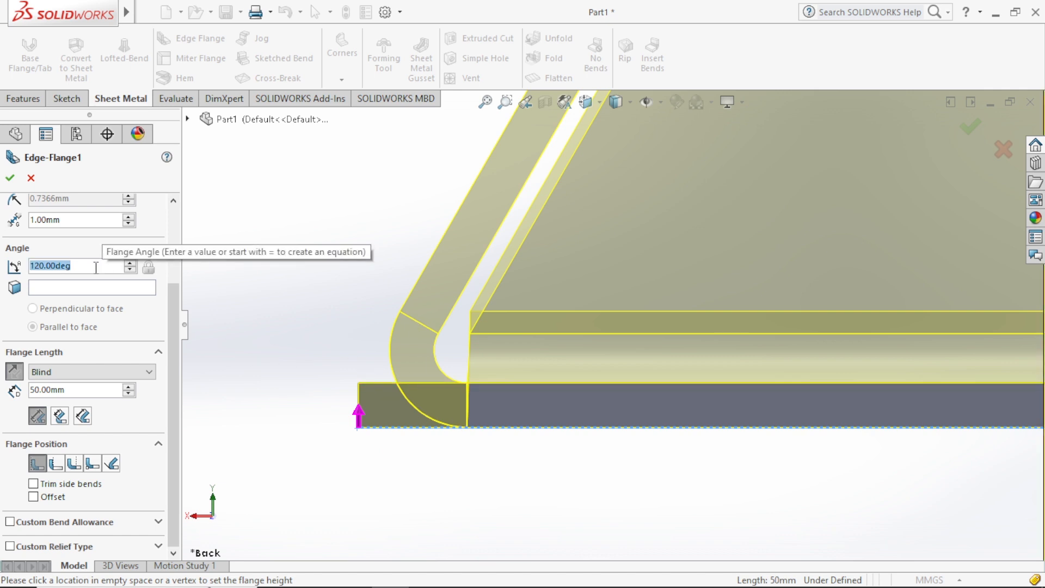
type("90")
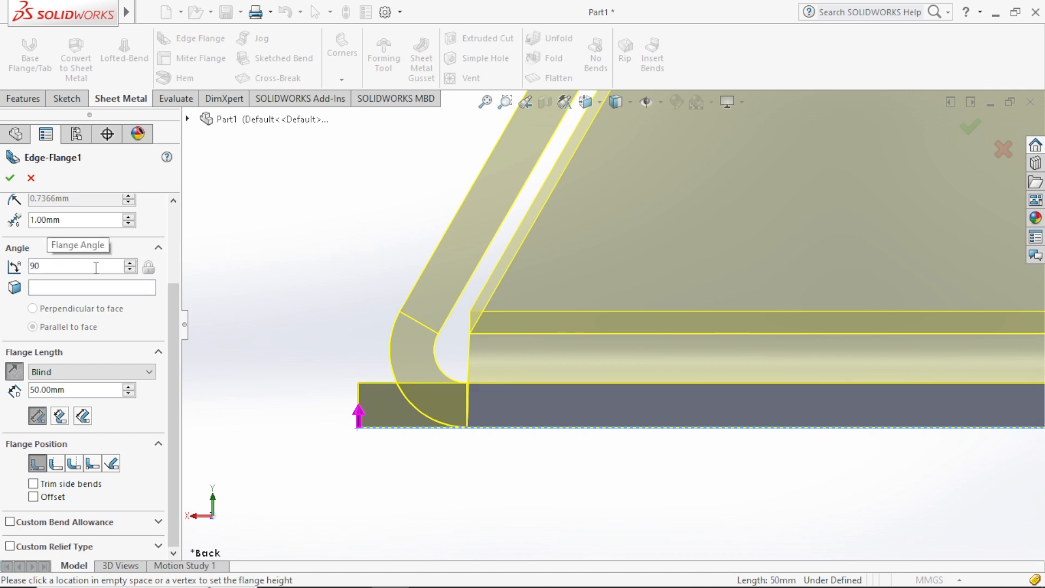
key("Return")
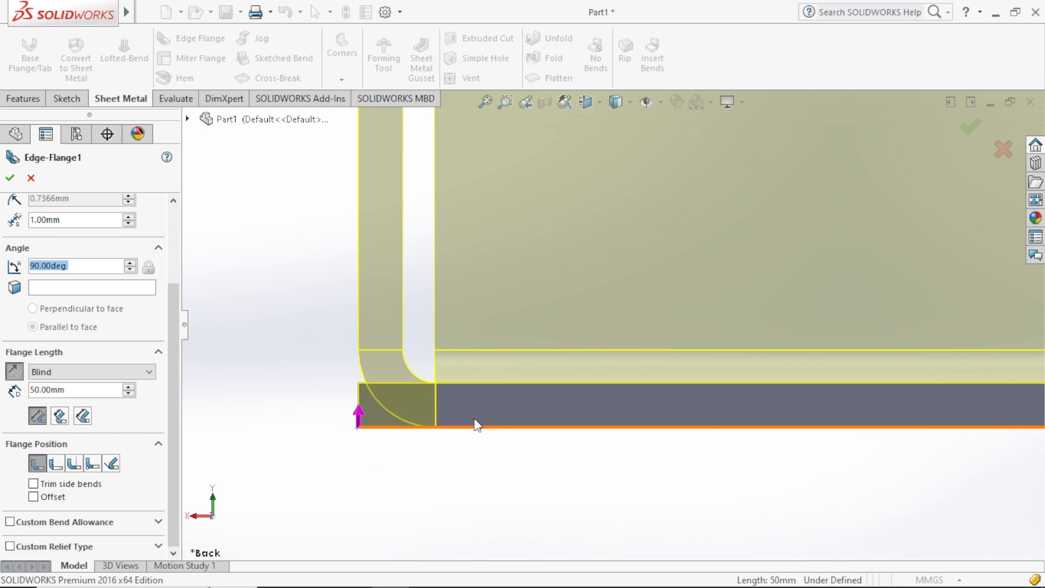
Try the Material Outside, Bend Outside, Bend from Virtual Sharp and Tangent to Bend flange positions and compare their previews at the corner
scroll(449, 431, "down", 2)
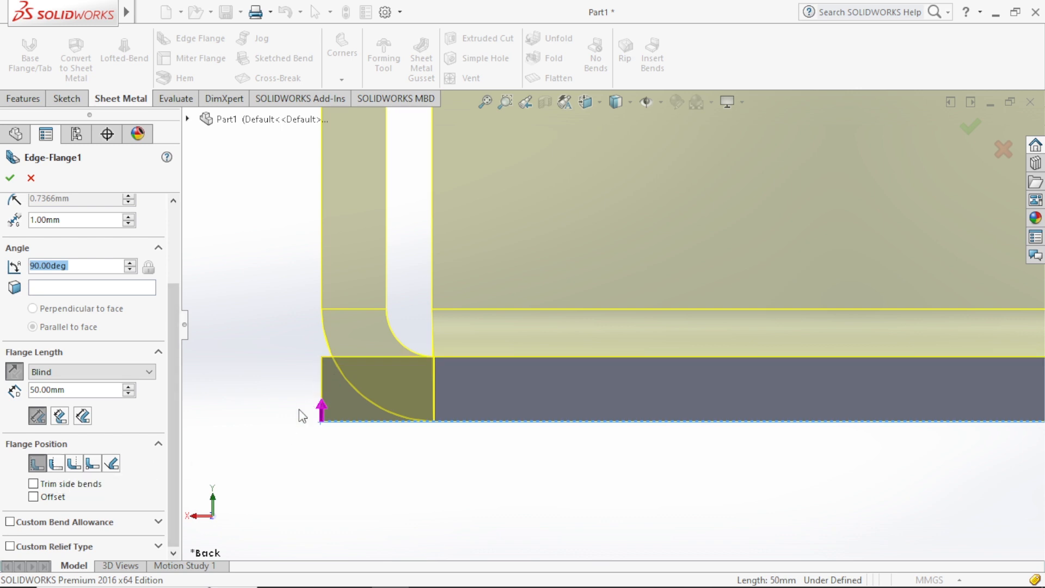
left_click(57, 464)
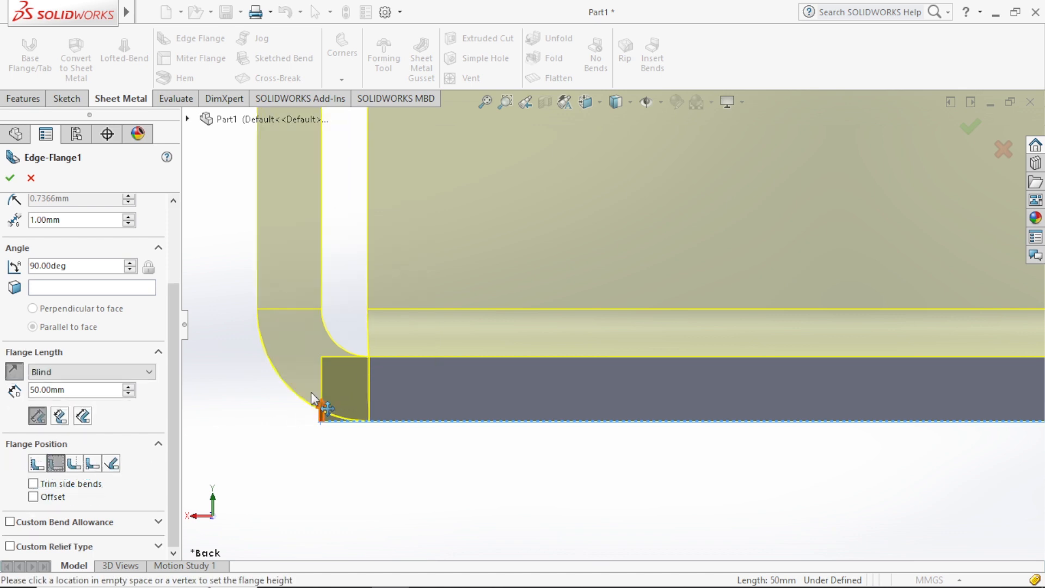
left_click(75, 464)
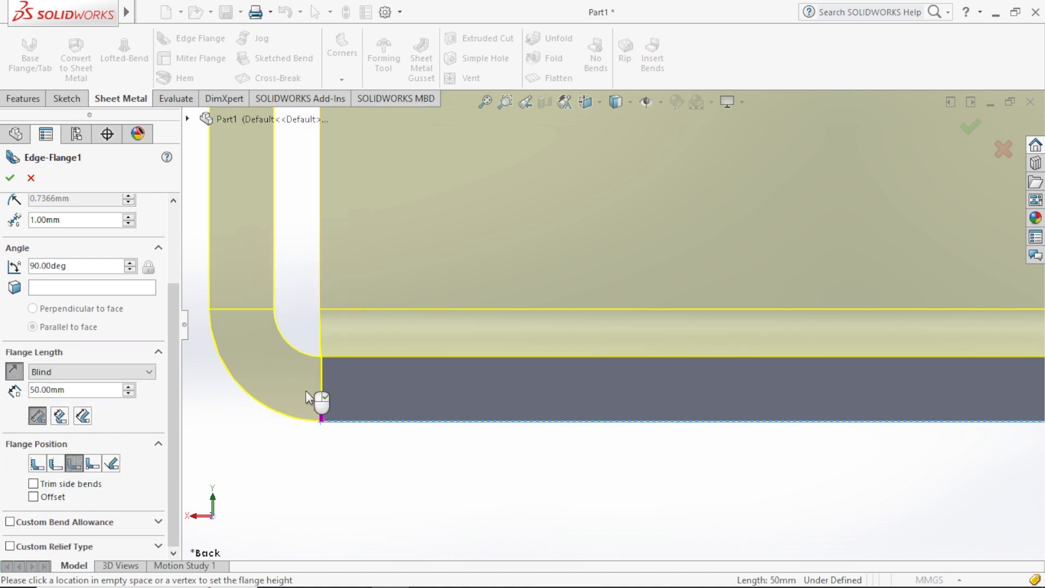
left_click(93, 463)
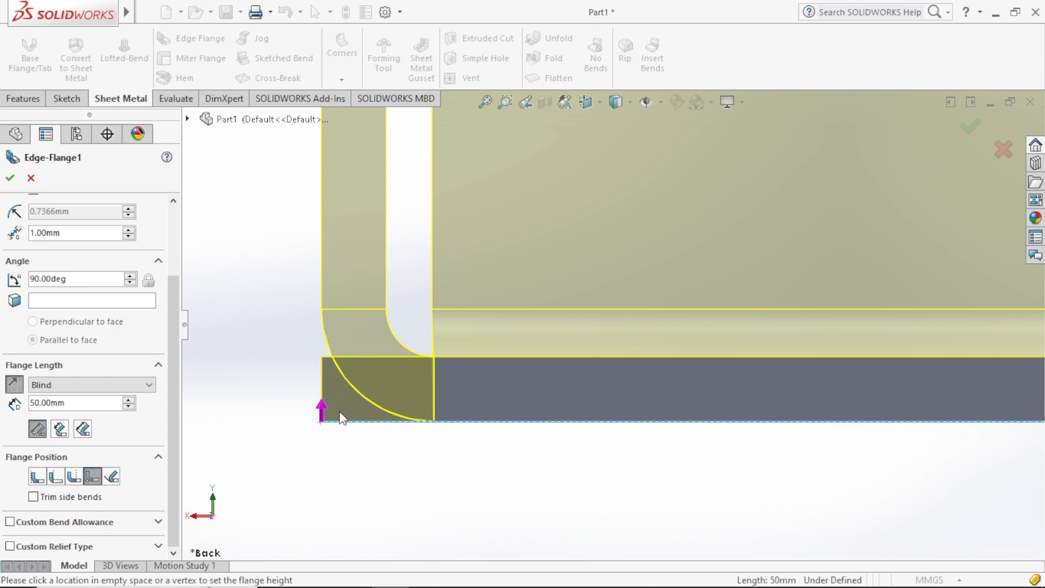
left_click(116, 480)
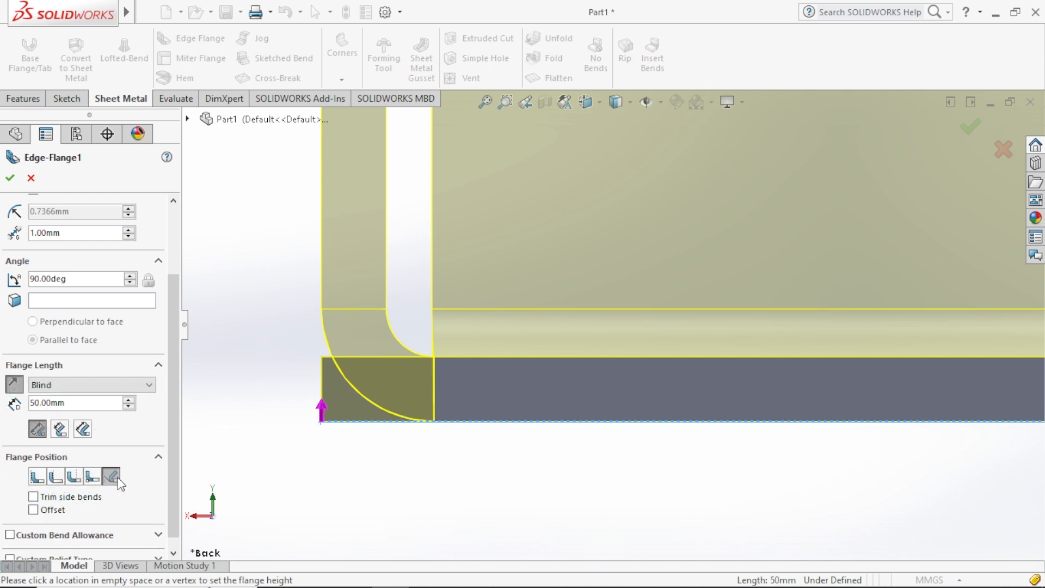
Set the flange position of both edge flanges to Material Inside
left_click(37, 477)
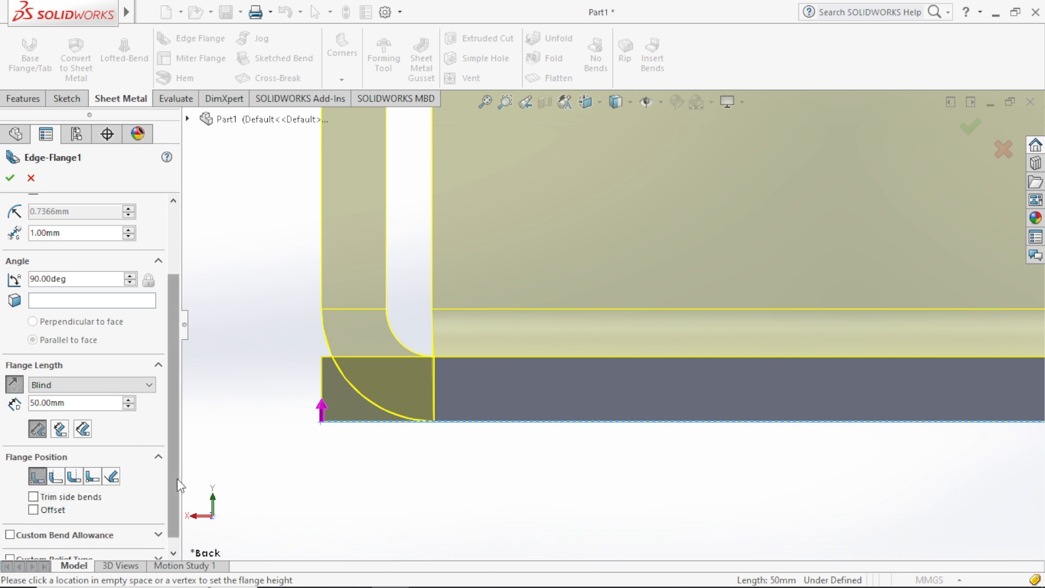
scroll(177, 479, "down", 1)
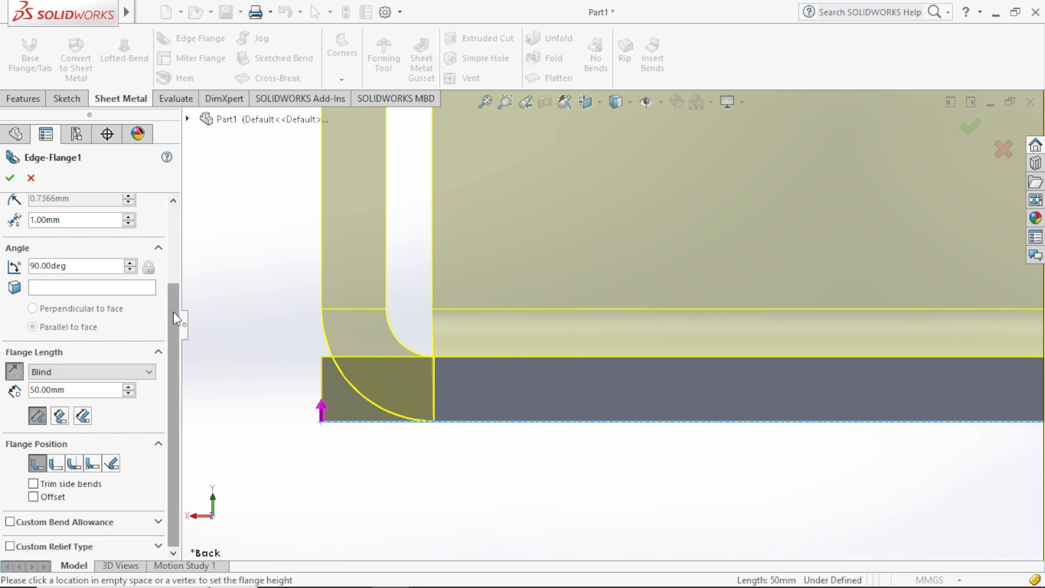
left_click_drag(175, 319, 173, 226)
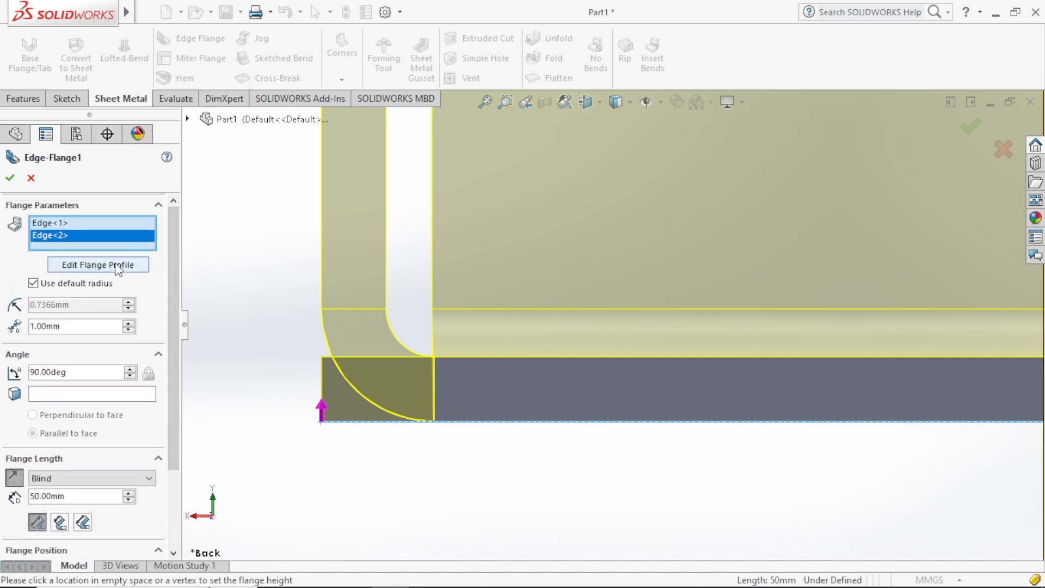
Edit the second edge's flange profile, pulling its free end in to about 22.5 mm from the sketch origin, and finish the edge flange
scroll(447, 498, "up", 12)
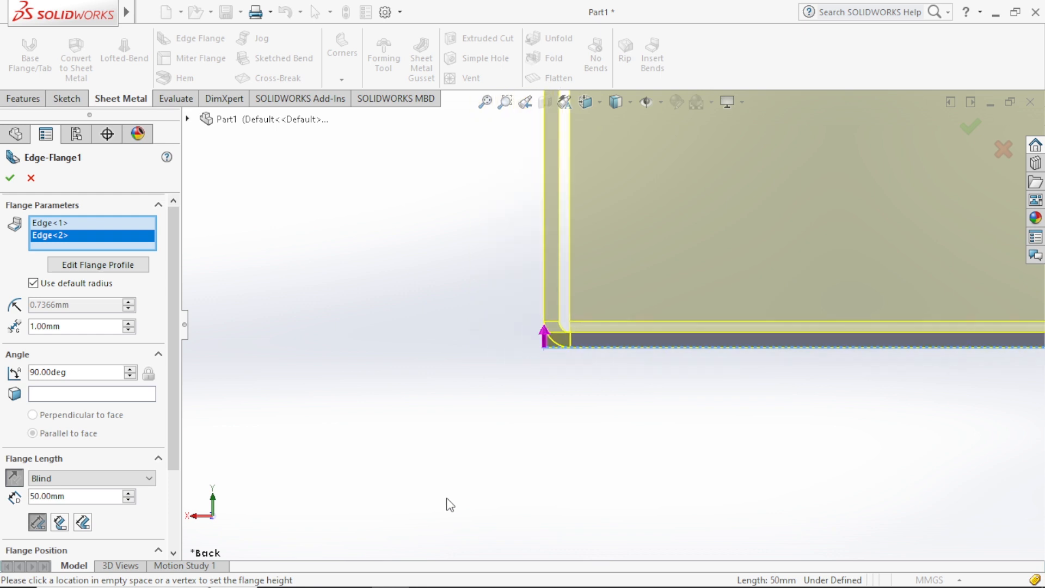
scroll(451, 504, "up", 6)
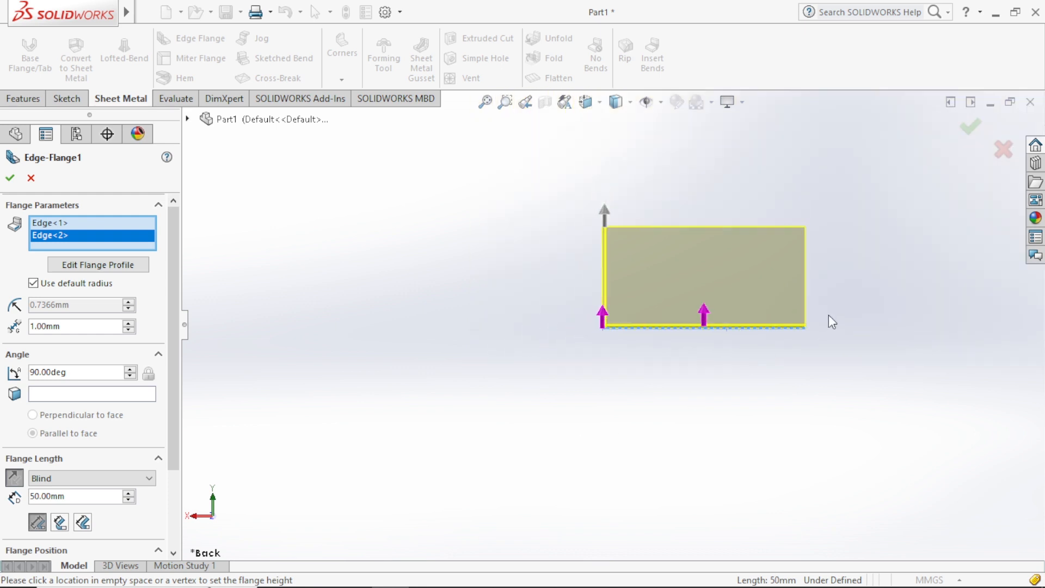
scroll(828, 314, "down", 5)
scroll(680, 359, "down", 2)
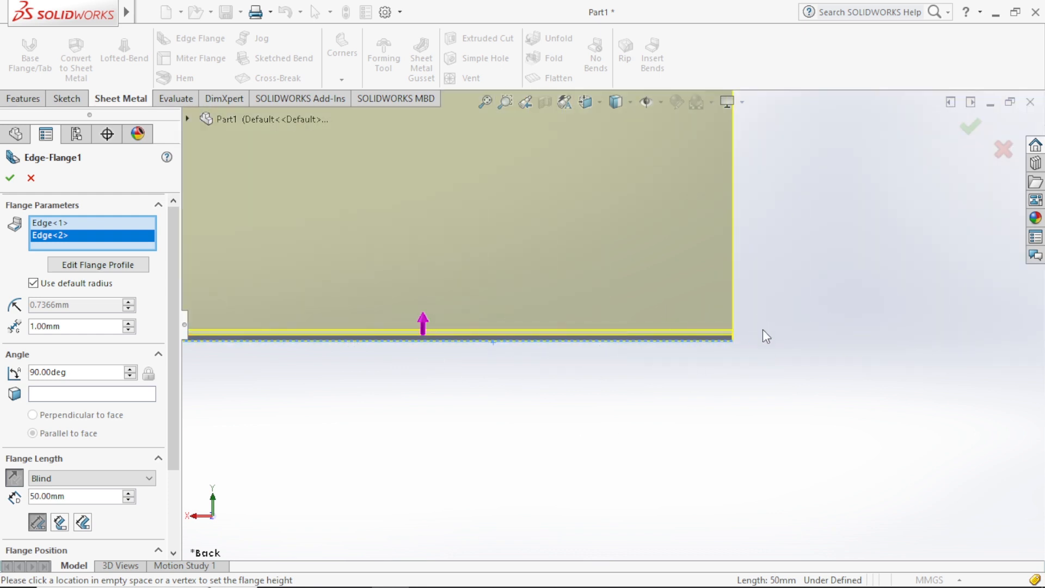
scroll(622, 408, "up", 4)
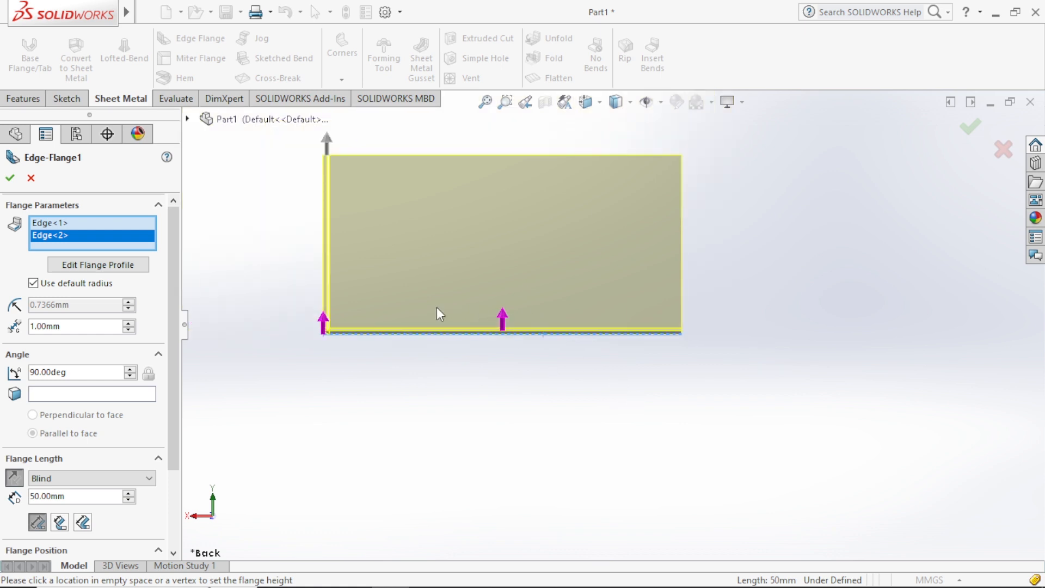
scroll(438, 308, "down", 2)
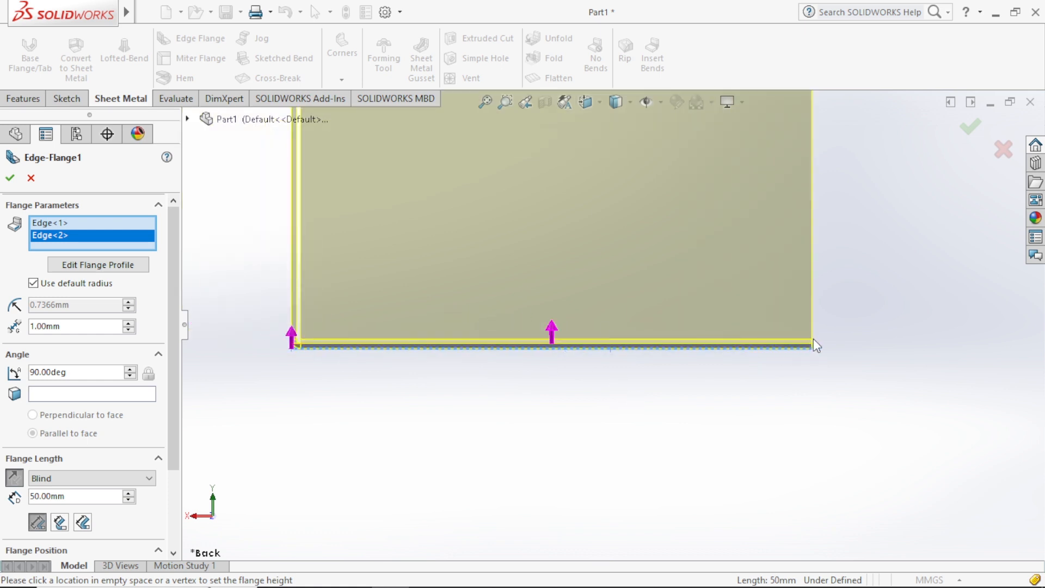
left_click(110, 265)
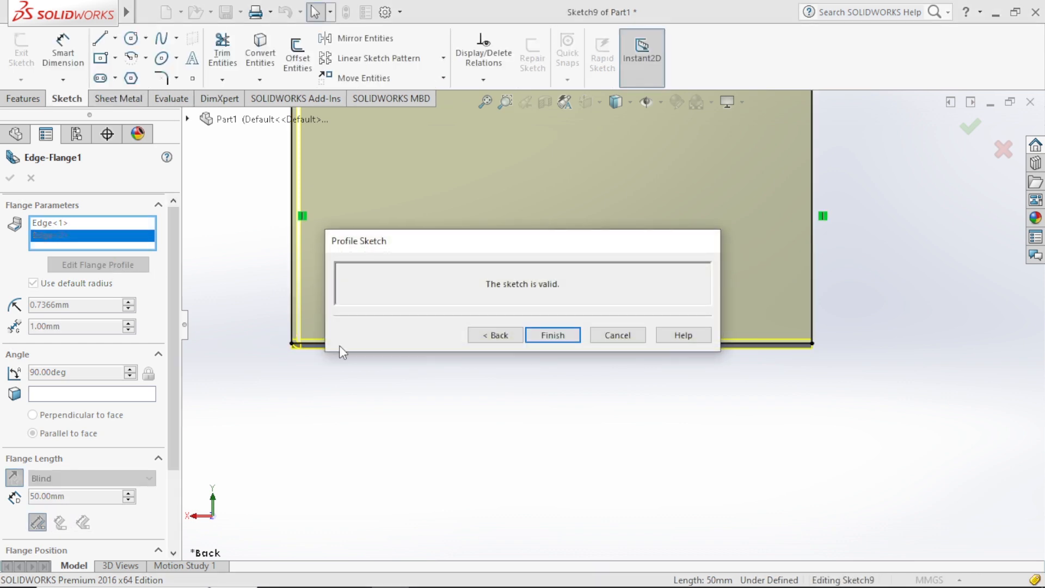
left_click_drag(543, 251, 321, 484)
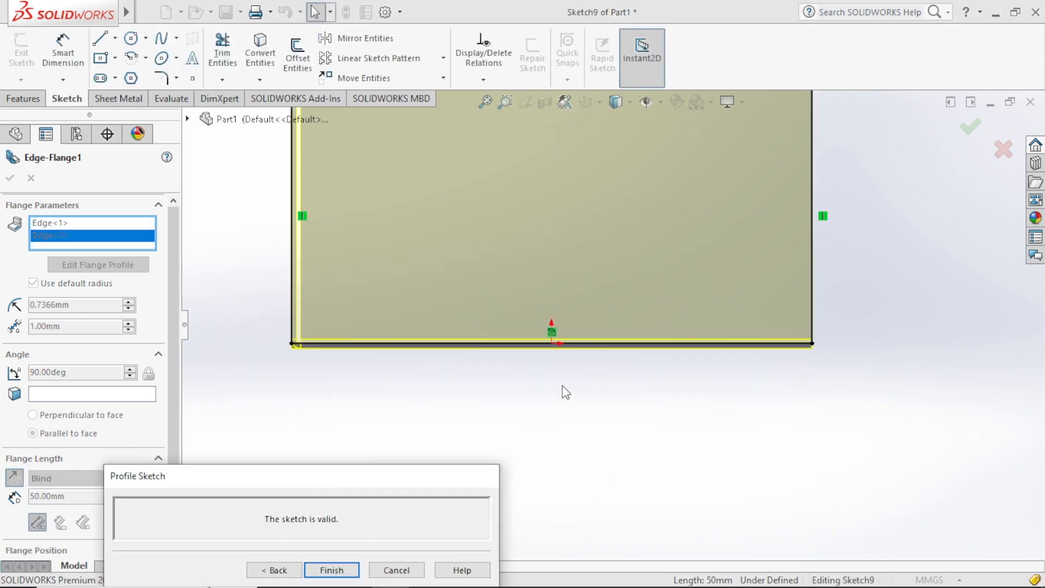
scroll(810, 276, "down", 2)
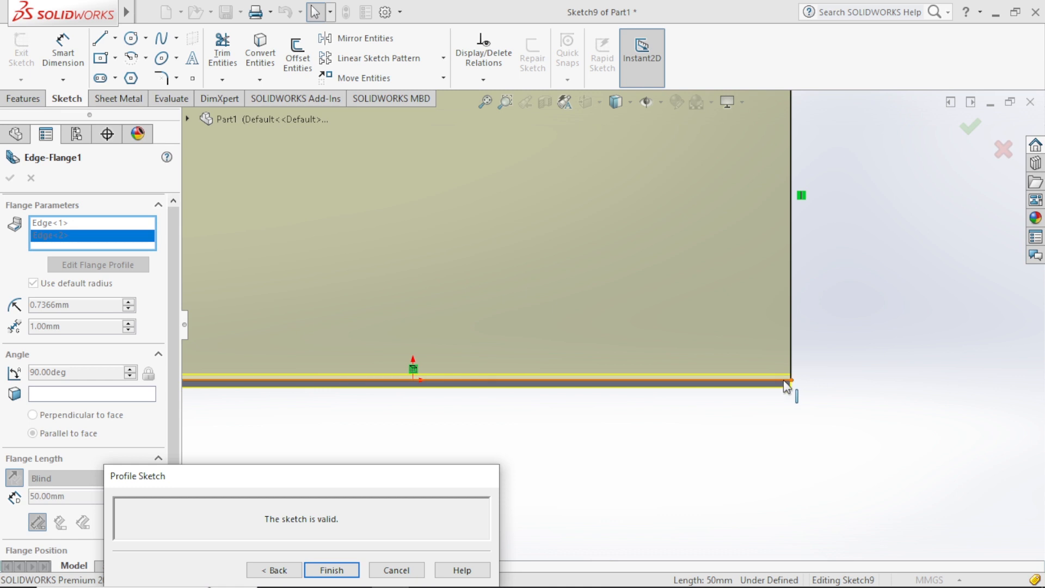
left_click_drag(786, 387, 590, 388)
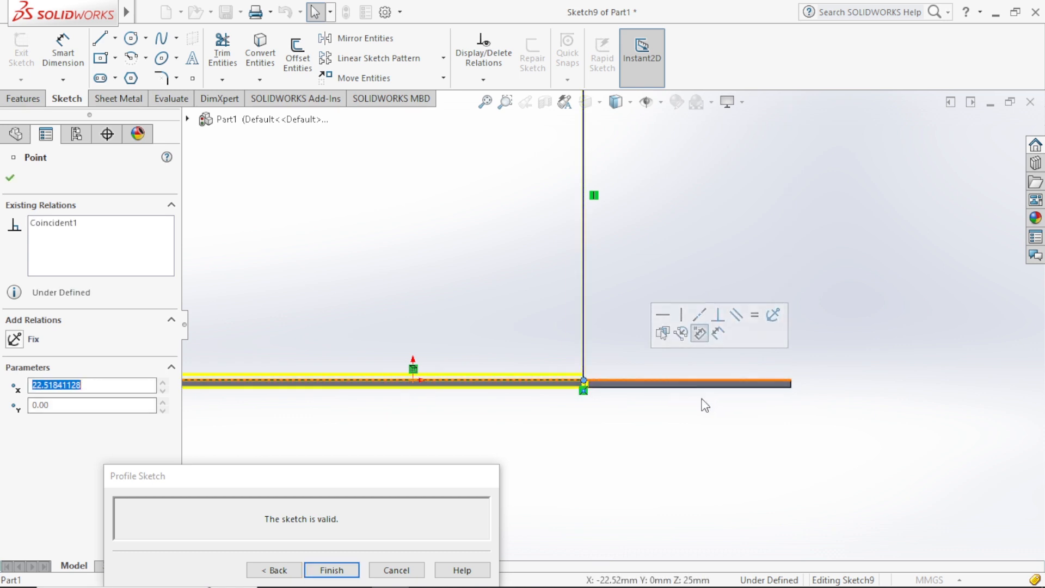
left_click(333, 569)
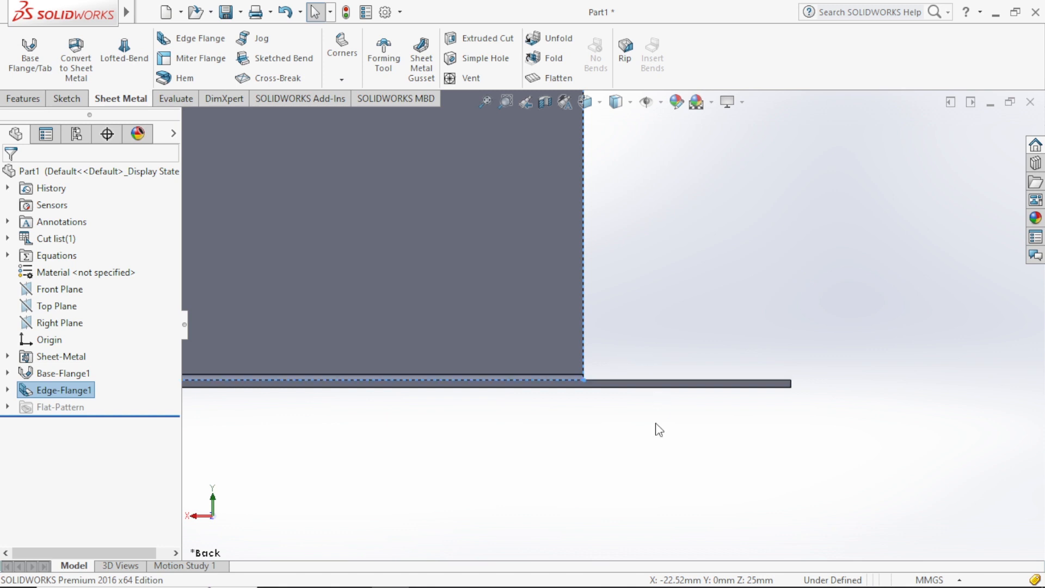
Examine the bend relief cut in the base flange at the end of the shortened edge flange
key("f")
middle_click_drag(653, 426, 457, 477)
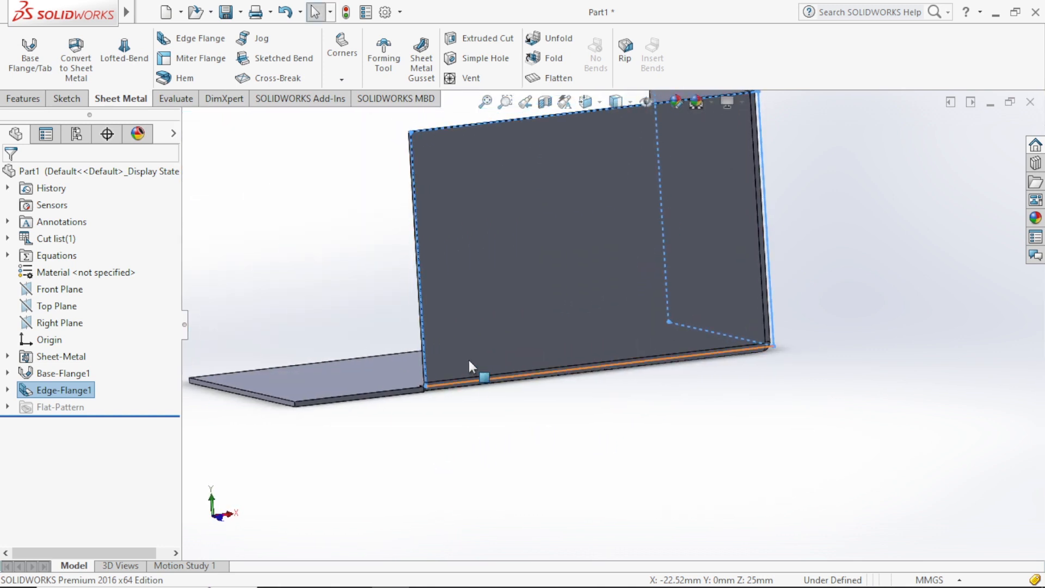
scroll(468, 360, "down", 4)
scroll(438, 390, "down", 5)
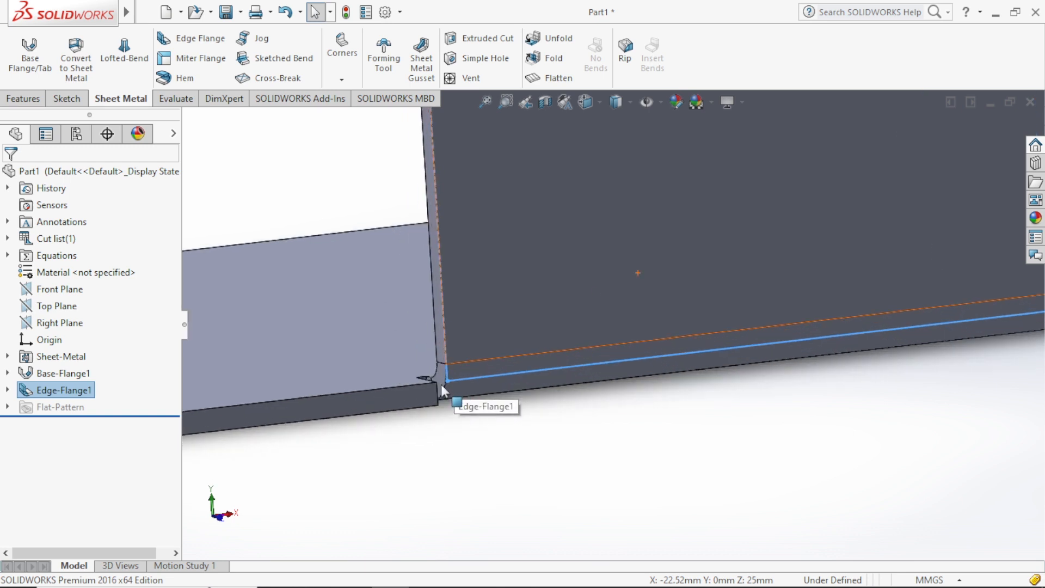
scroll(479, 370, "up", 4)
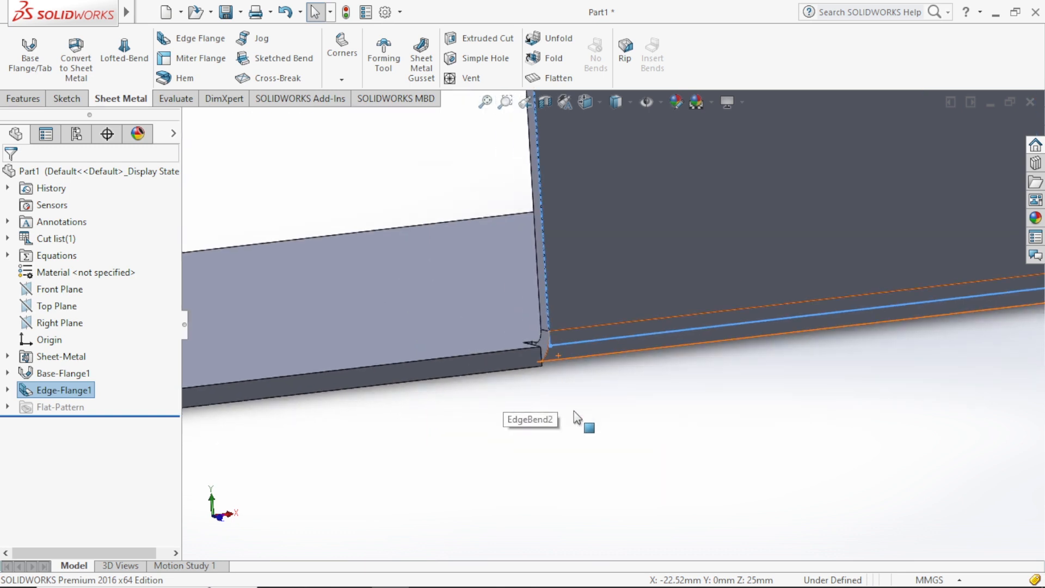
middle_click_drag(617, 421, 534, 362)
scroll(532, 357, "down", 3)
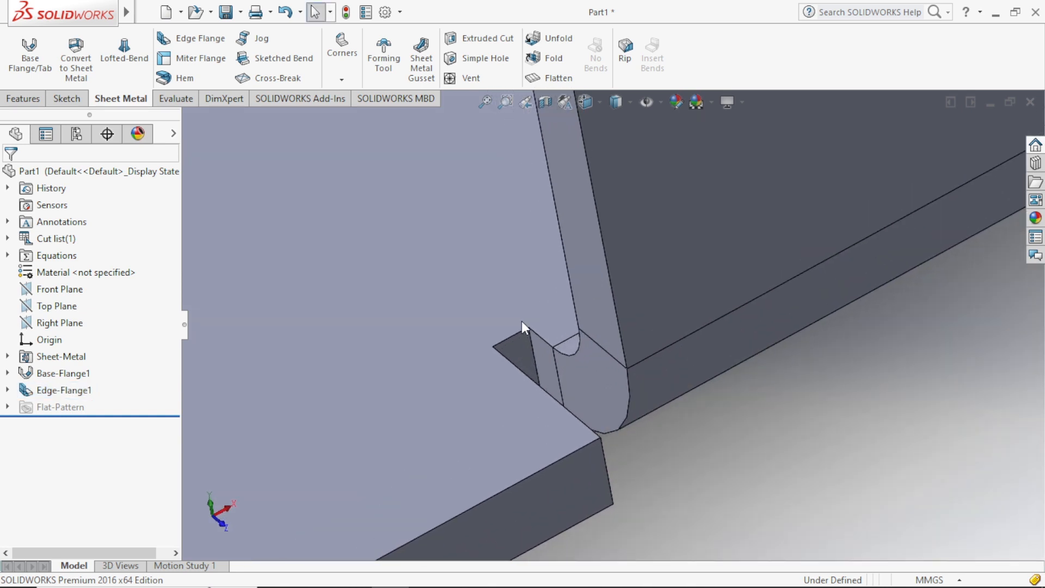
Reopen the edge flange feature for editing and enable a custom relief type set to Rectangle
left_click(67, 396)
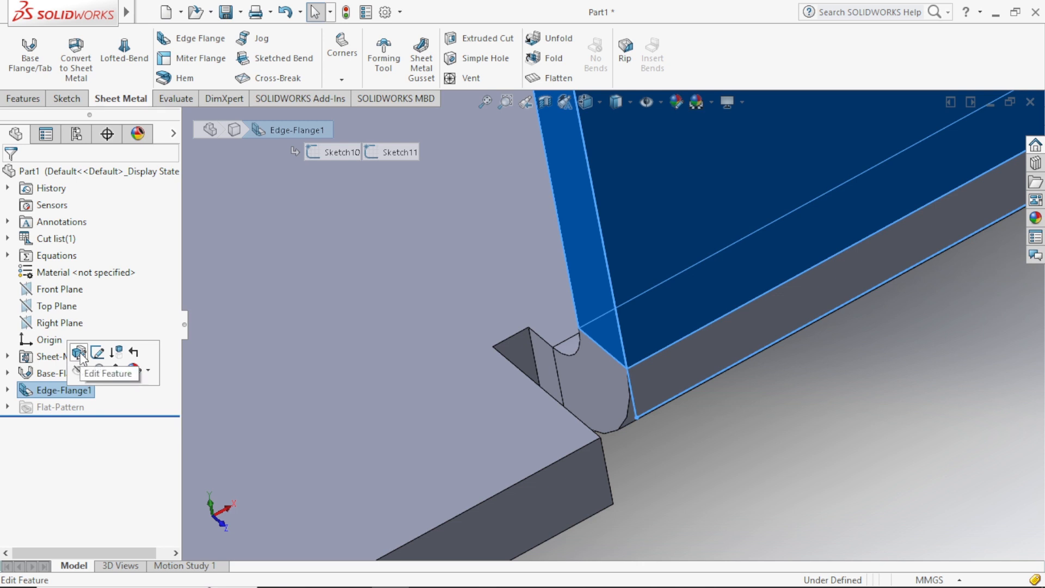
left_click(79, 354)
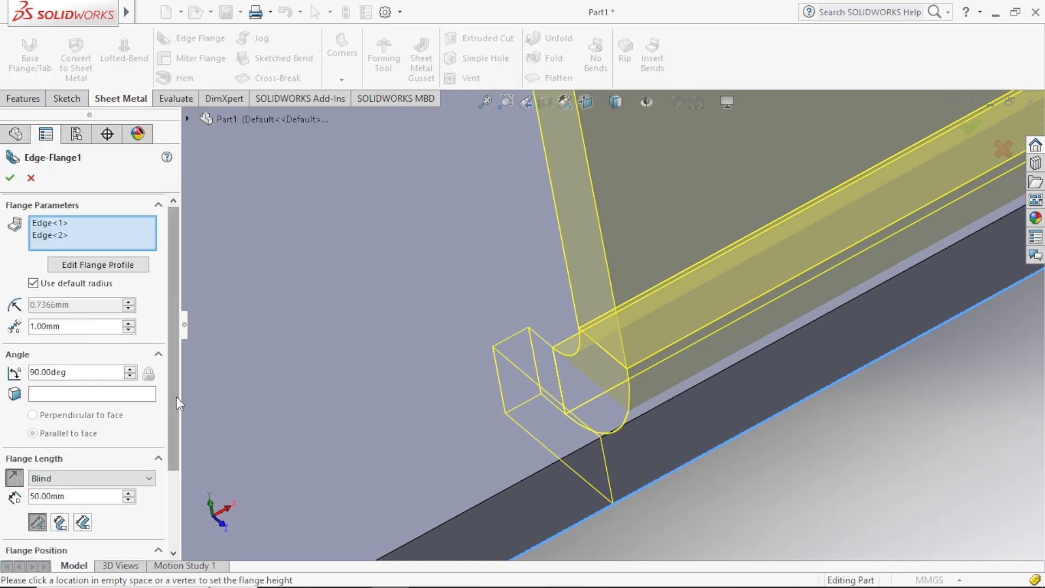
left_click_drag(177, 397, 168, 489)
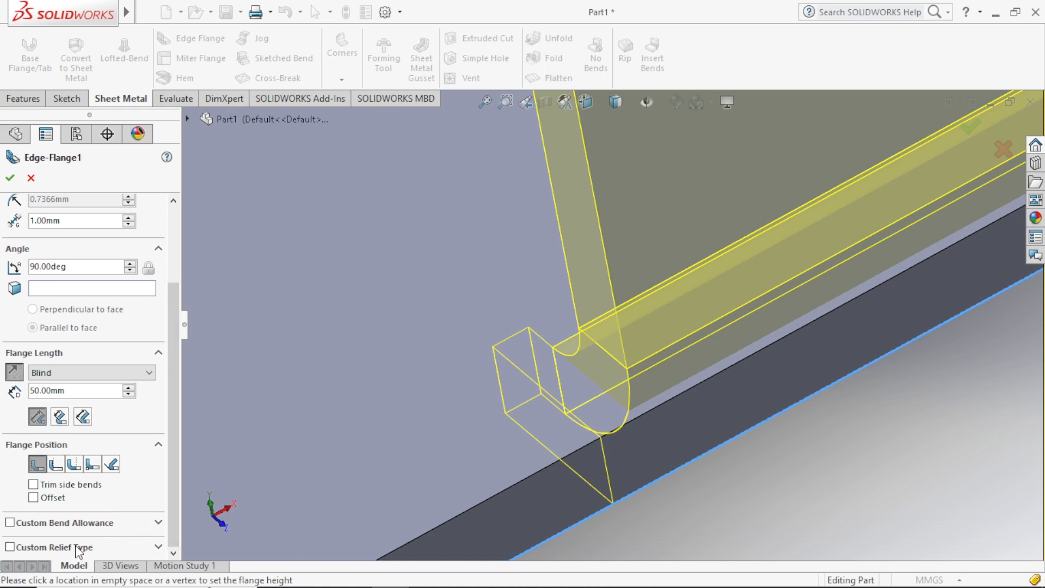
left_click(11, 547)
left_click_drag(176, 473, 175, 531)
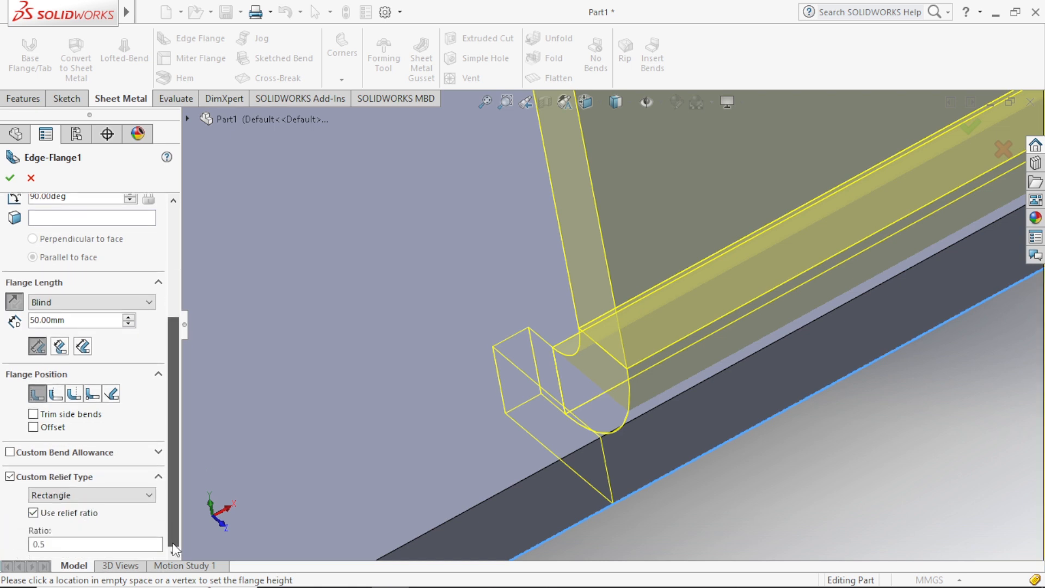
left_click(86, 500)
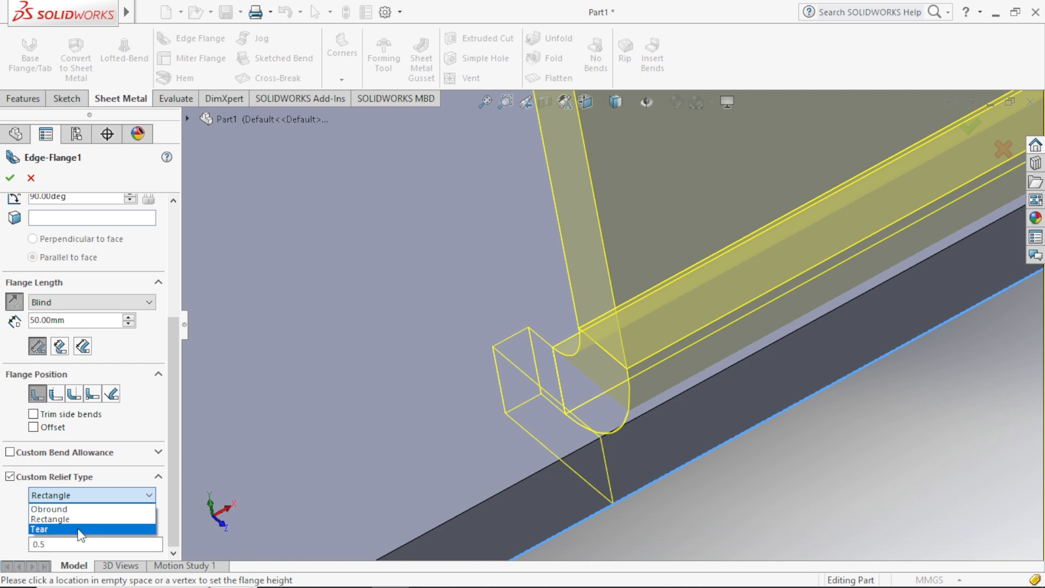
left_click(84, 520)
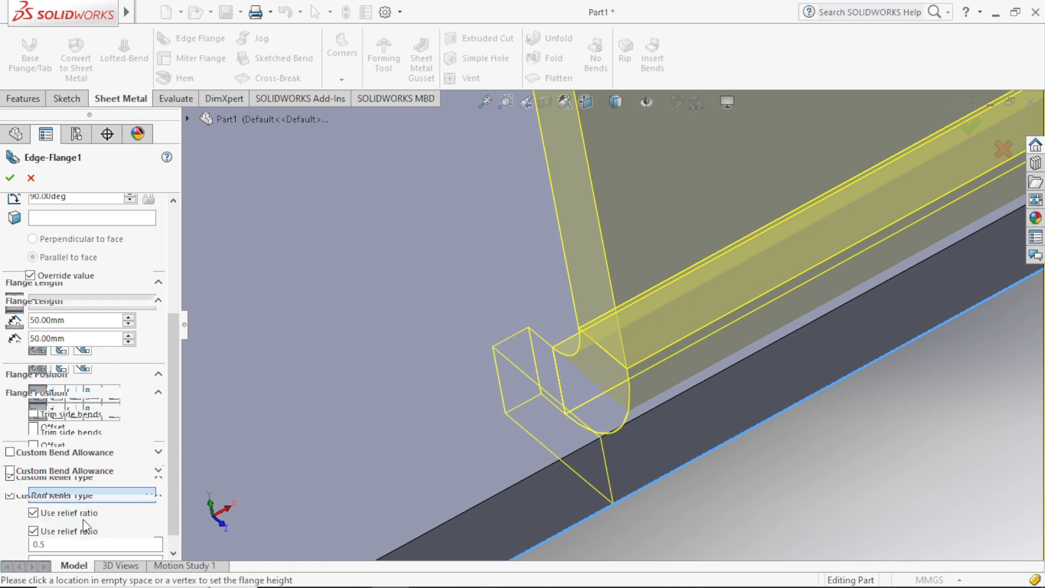
Try the Obround relief type and preview it looking straight down on the base flange at the shortened flange's end
left_click(596, 103)
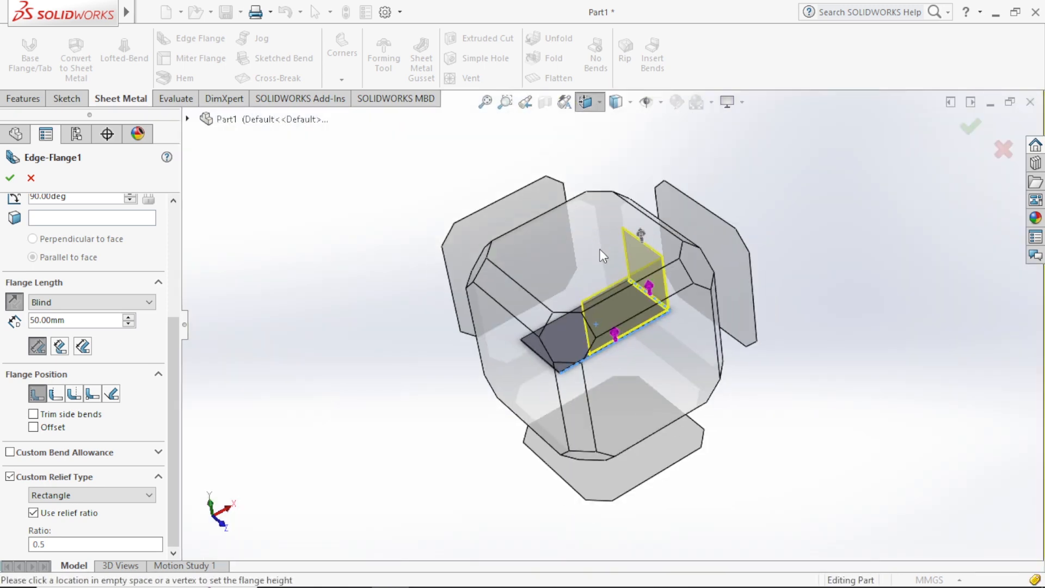
left_click(599, 249)
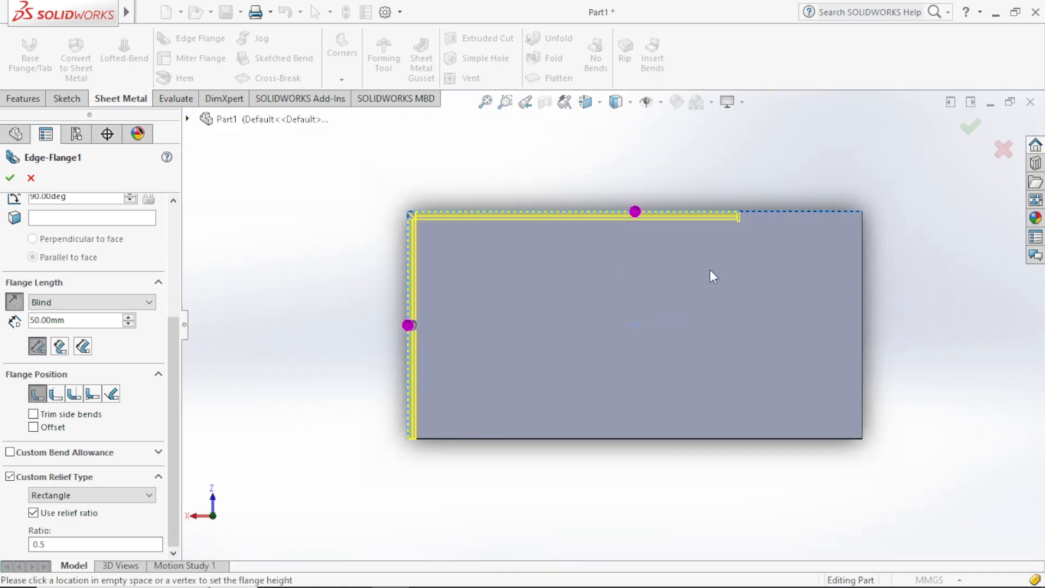
scroll(773, 216, "down", 3)
scroll(711, 240, "down", 3)
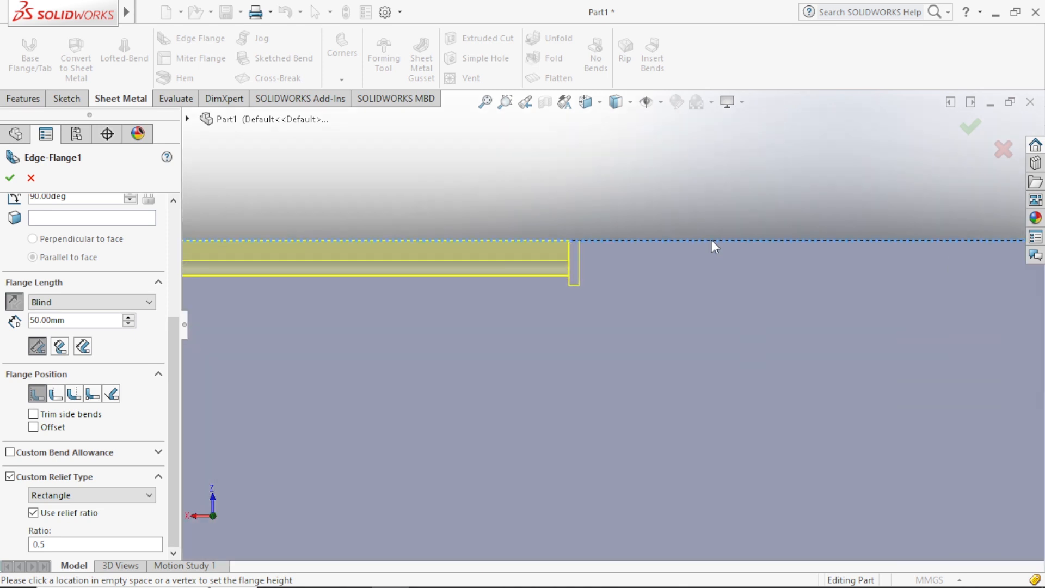
scroll(603, 279, "down", 3)
scroll(589, 259, "down", 2)
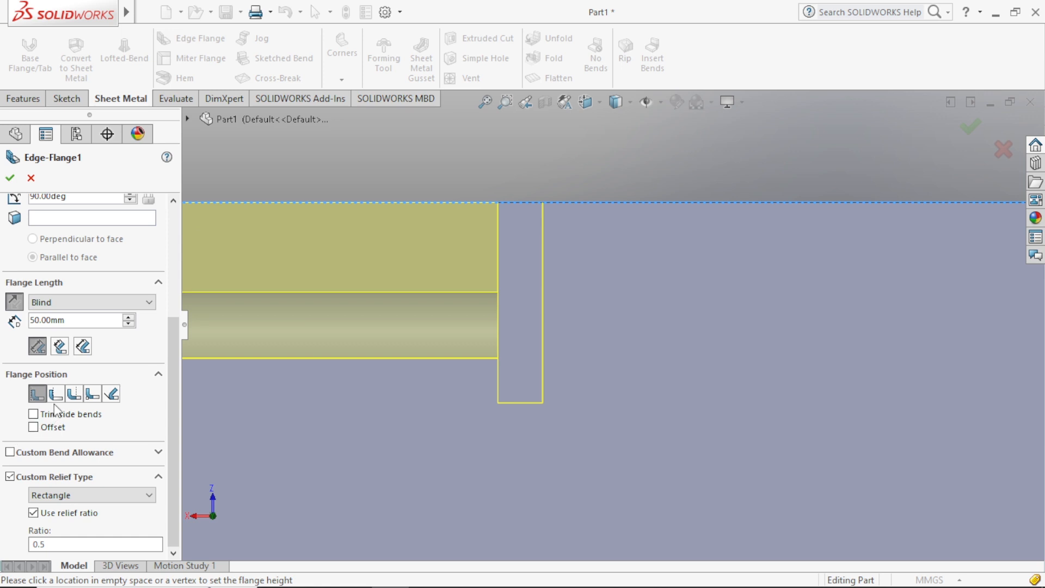
left_click(71, 496)
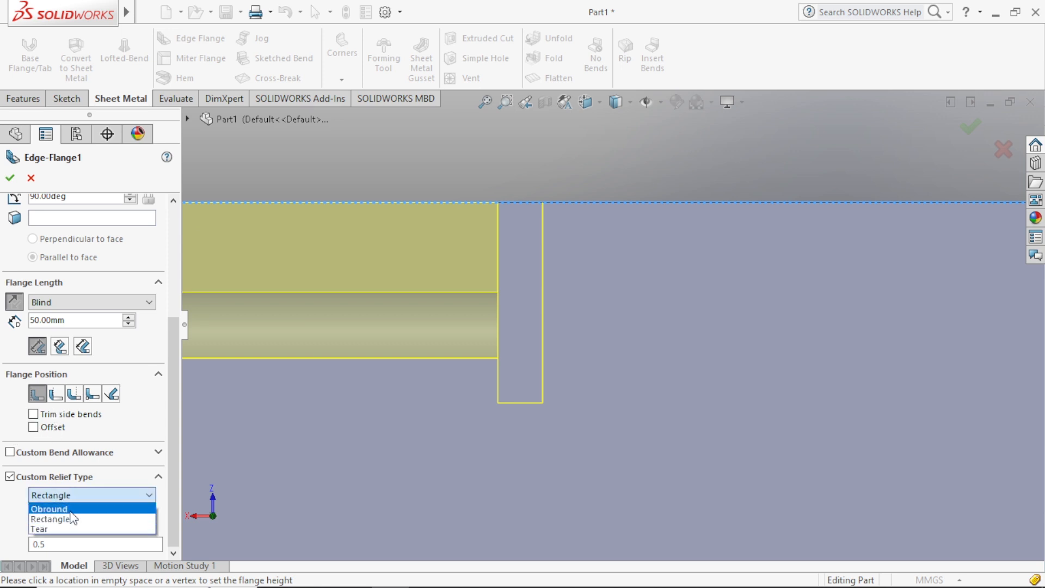
left_click(72, 512)
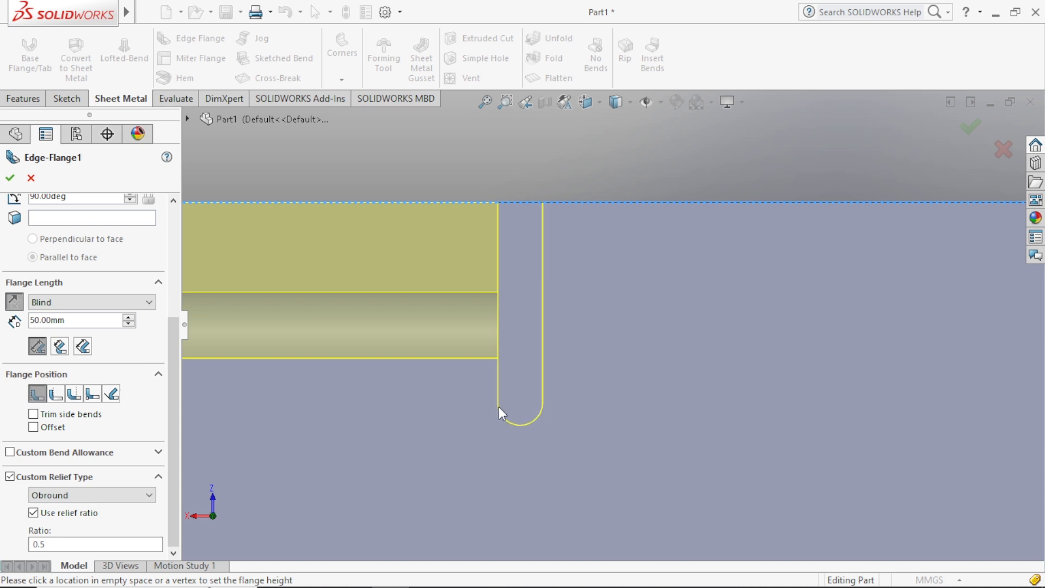
Try the Tear relief type with the bend extended to the base flange's edge, and inspect its preview
left_click(83, 496)
left_click(76, 530)
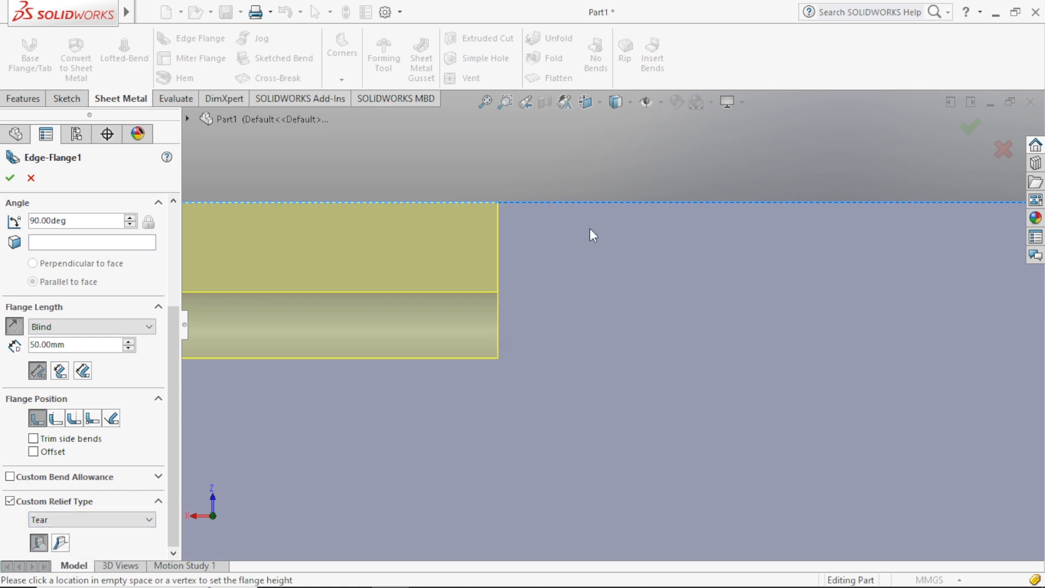
left_click(61, 543)
scroll(463, 342, "up", 5)
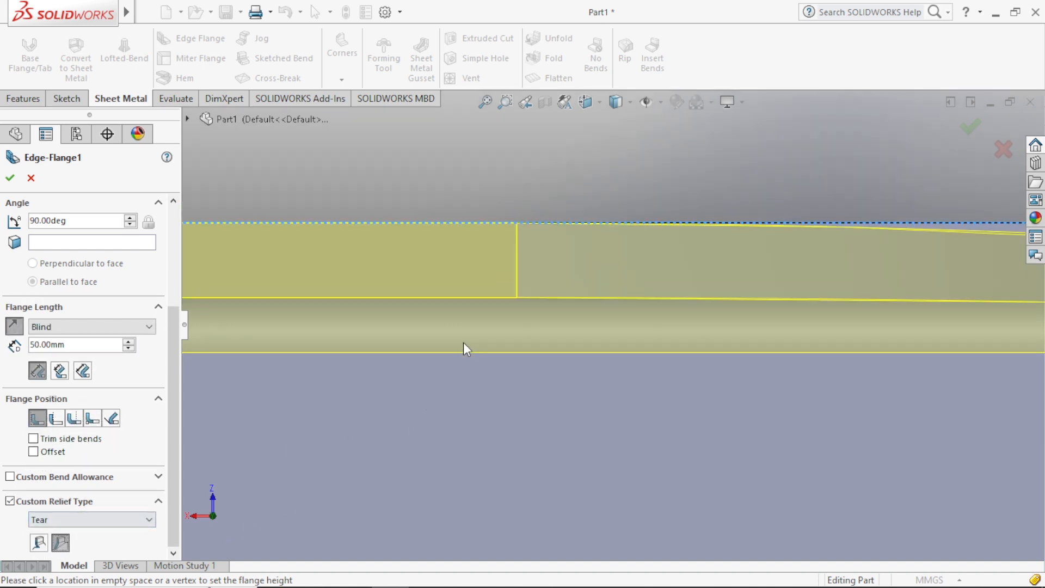
scroll(463, 342, "up", 2)
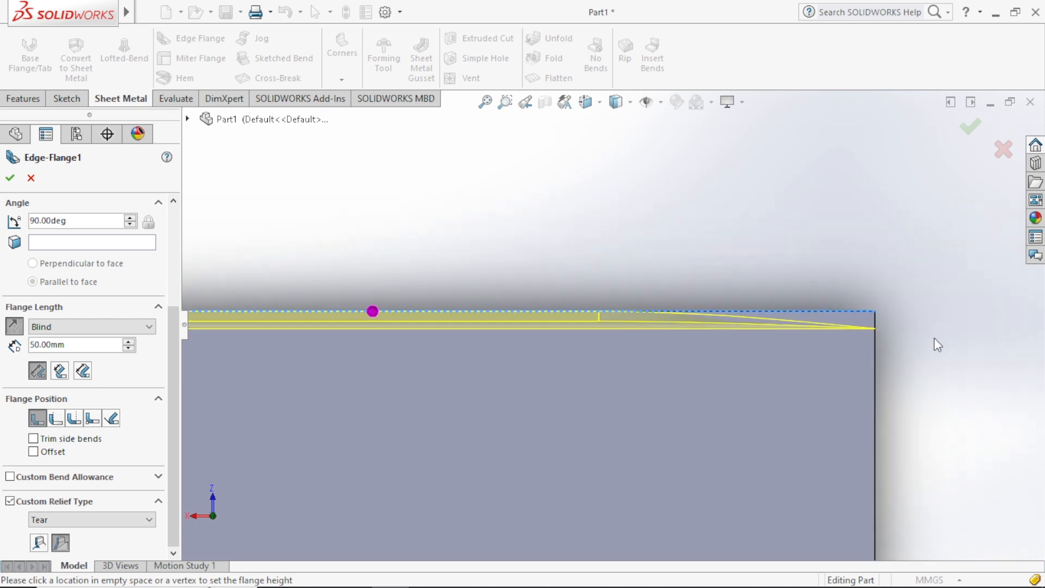
scroll(935, 337, "down", 5)
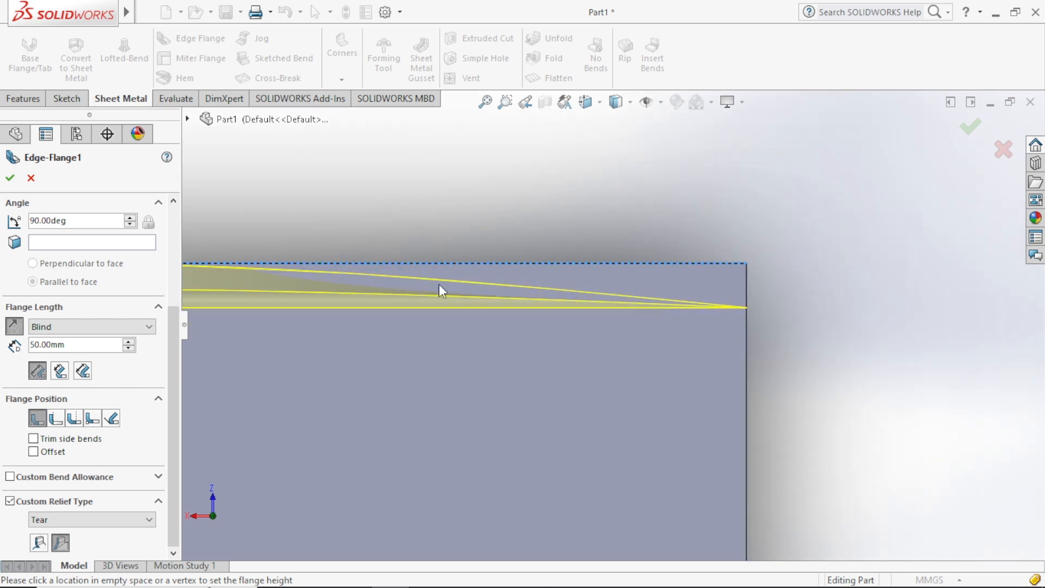
scroll(749, 321, "up", 3)
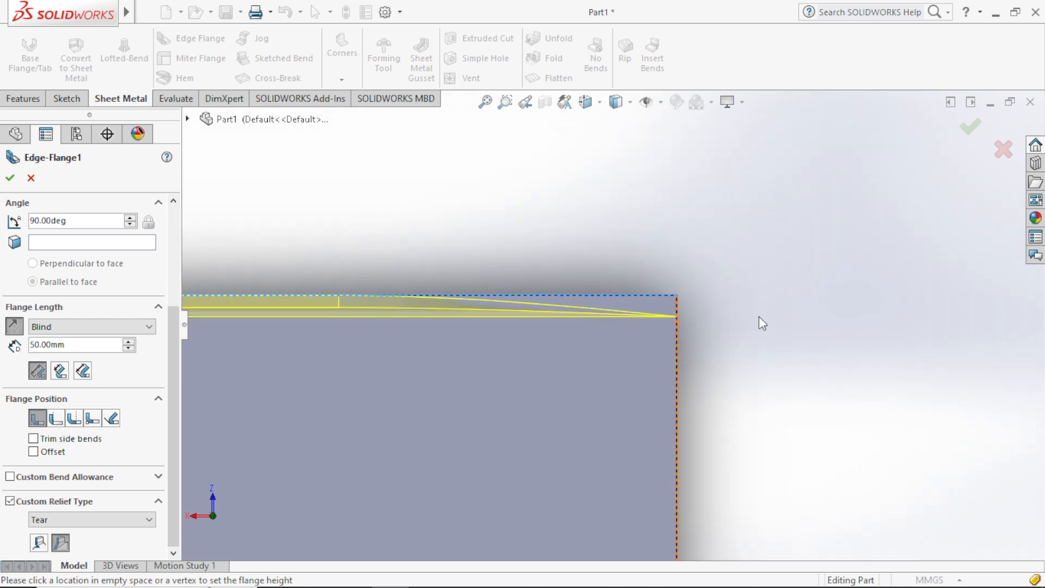
scroll(751, 322, "up", 1)
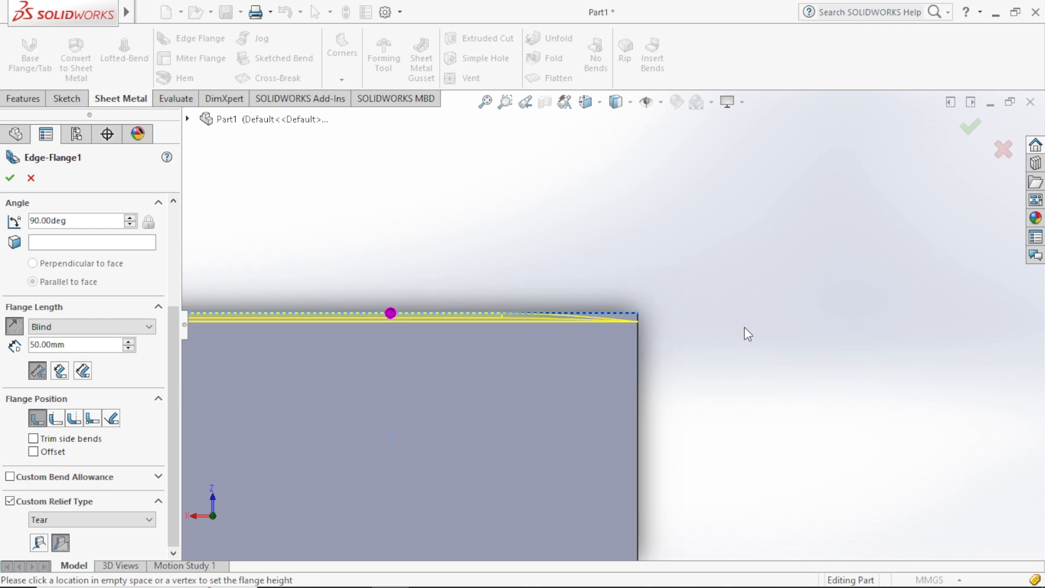
Set the custom relief type back to Rectangle and inspect its preview at the shortened flange's end
left_click(90, 519)
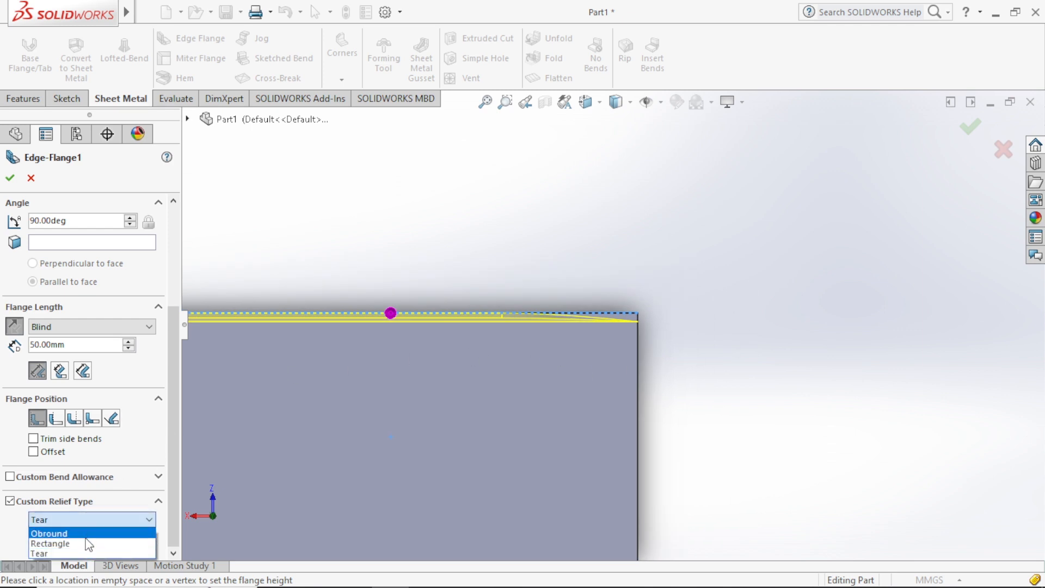
left_click(84, 544)
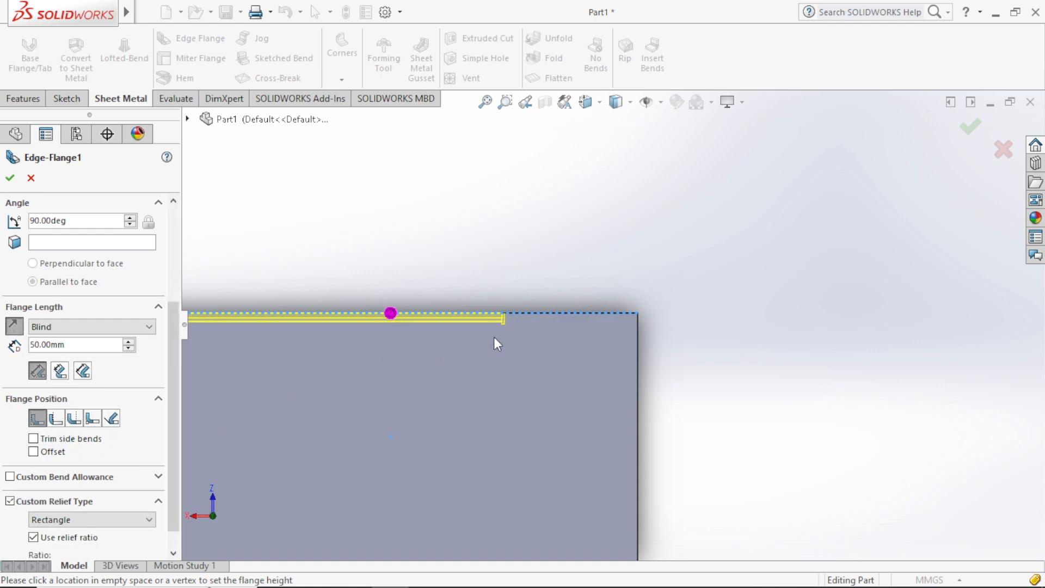
scroll(506, 317, "down", 4)
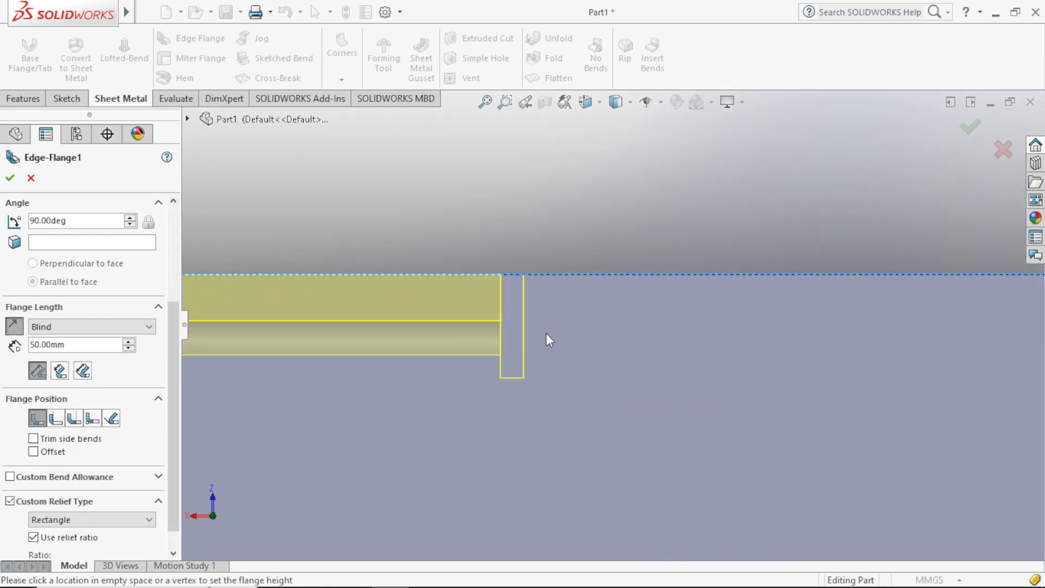
Turn off the relief ratio and set the rectangular relief's depth to 1 mm
scroll(544, 368, "down", 2)
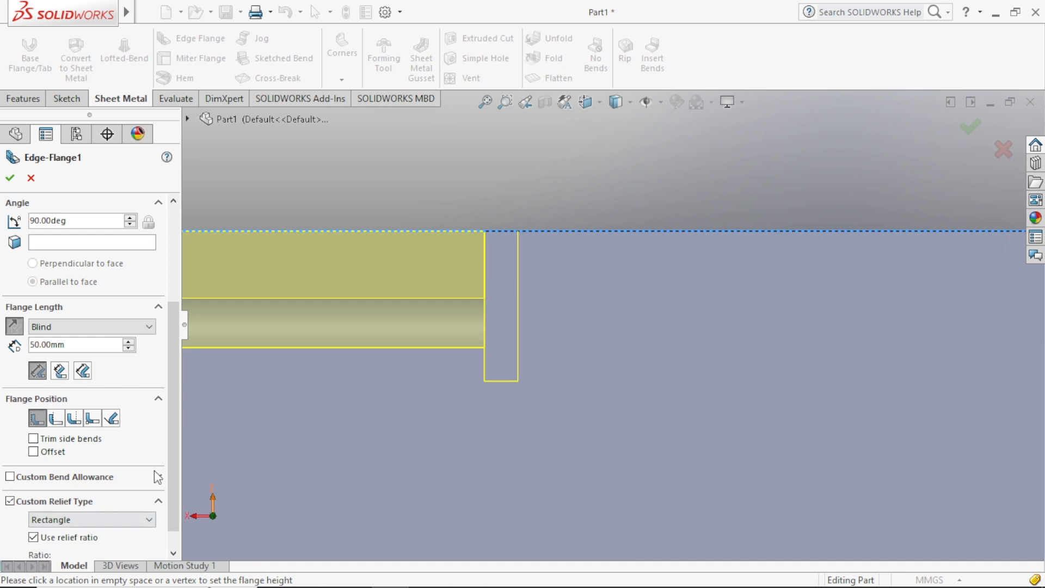
scroll(178, 476, "down", 1)
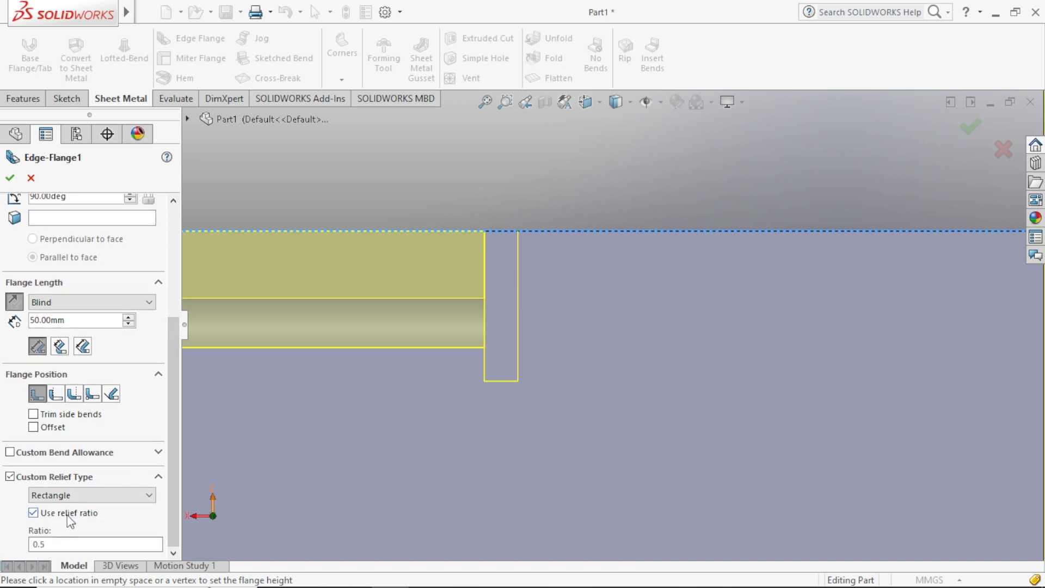
left_click(32, 513)
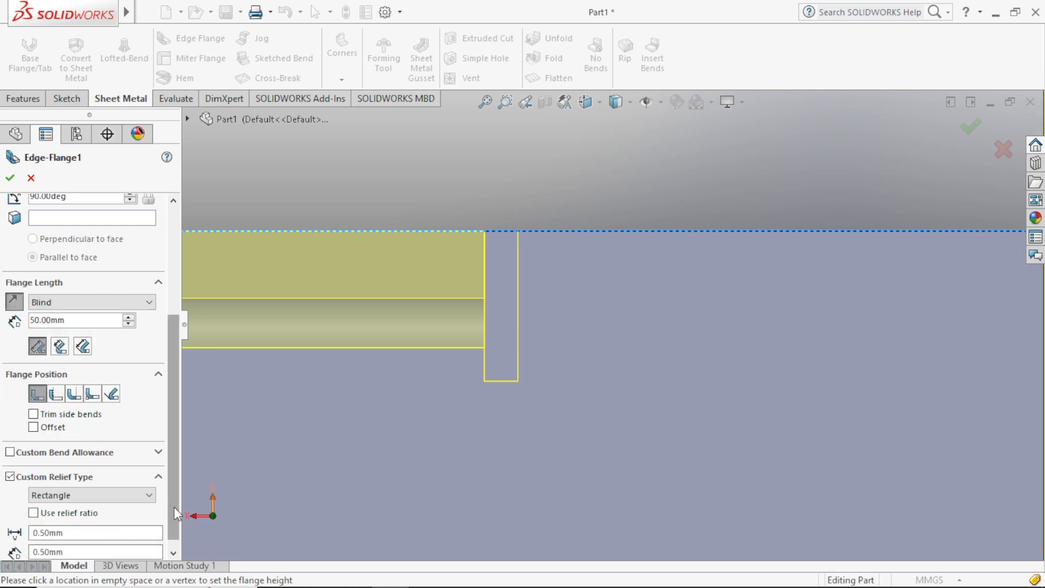
scroll(174, 508, "down", 1)
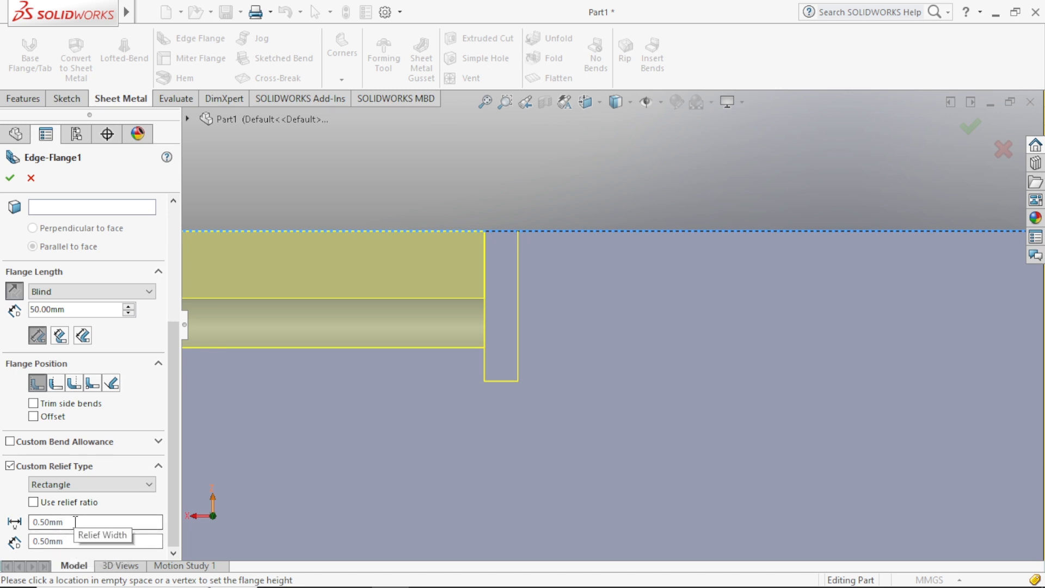
left_click(74, 541)
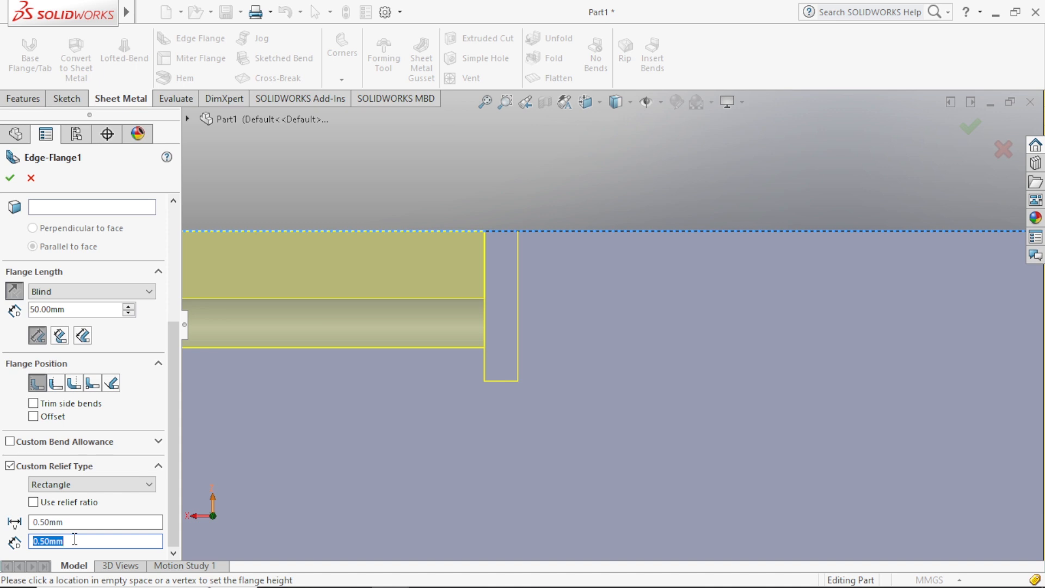
type("1")
left_click(74, 521)
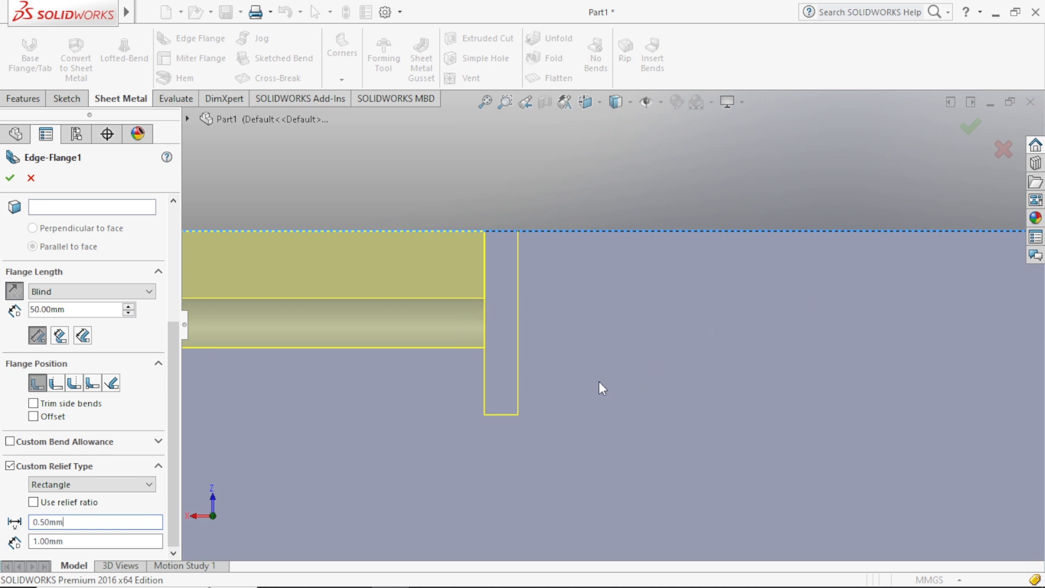
Set the rectangular relief's width to 1 mm and apply the edge flange changes
scroll(679, 328, "up", 4)
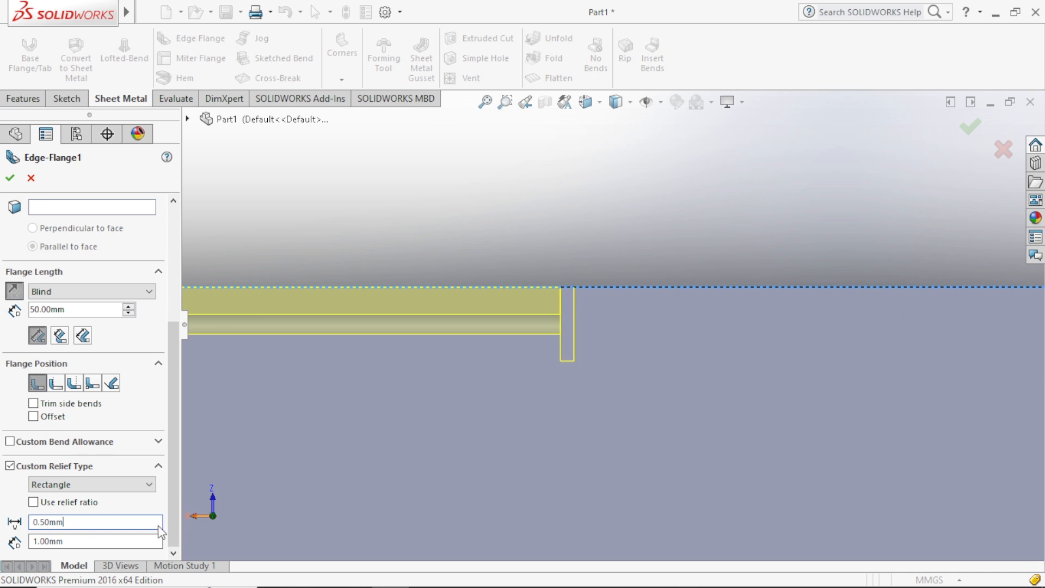
double_click(116, 521)
type("1.")
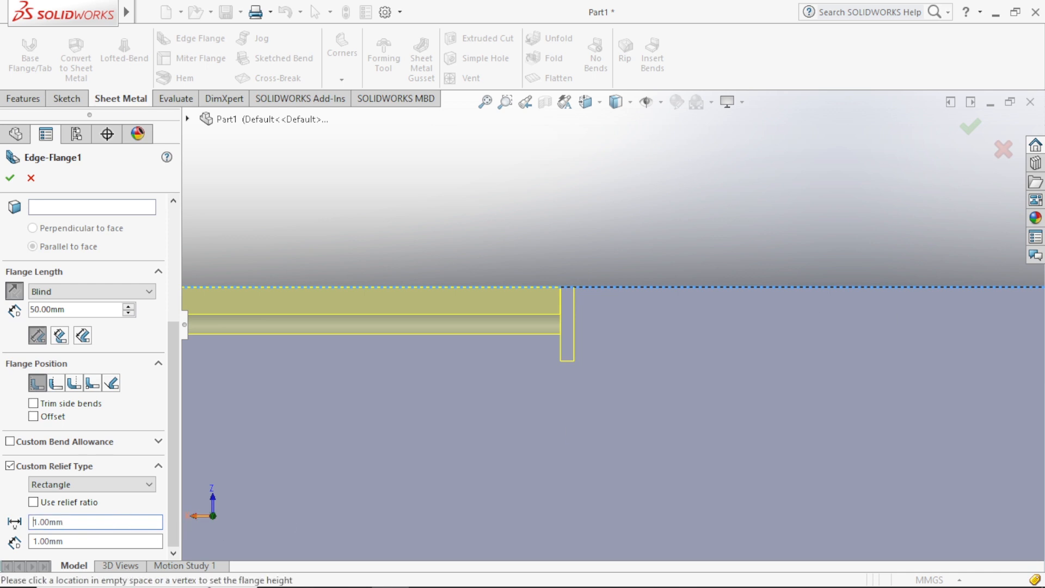
key("Return")
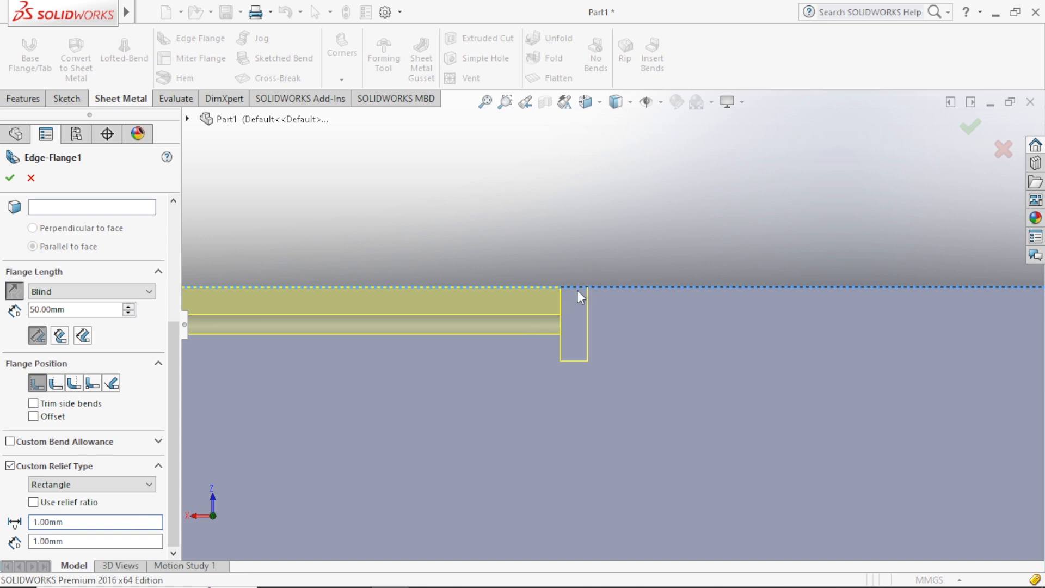
left_click(11, 179)
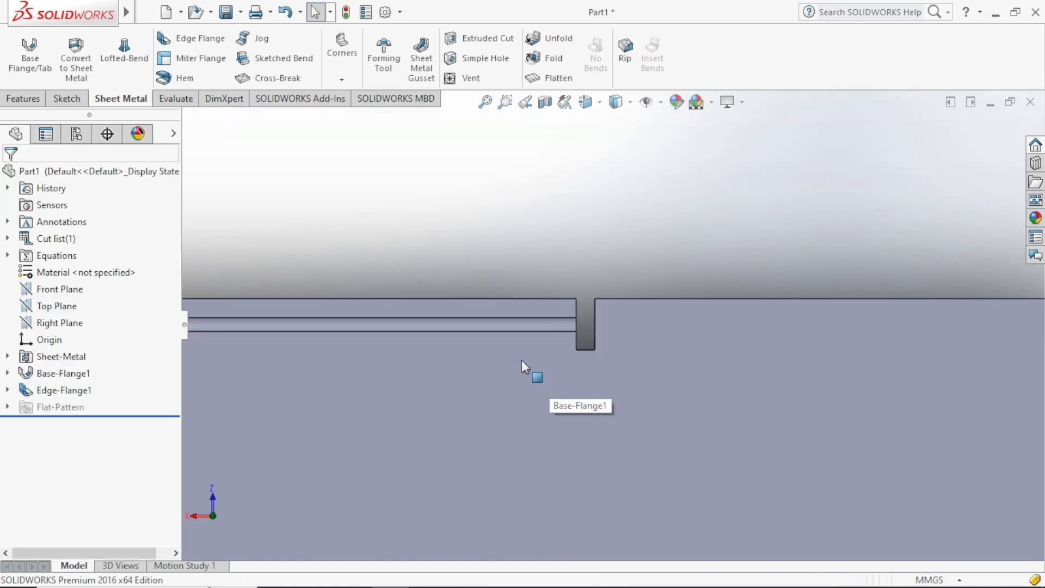
Reopen the edge flange for editing, set the rectangular relief's width to 25 mm, and check its preview at the base flange's corner
middle_click_drag(865, 380, 847, 426)
scroll(848, 426, "down", 5)
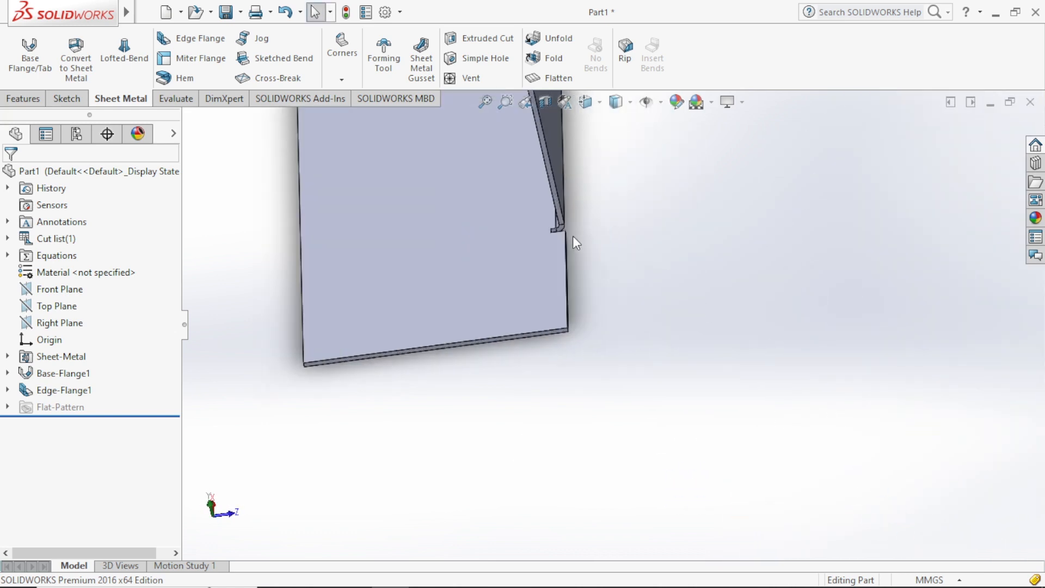
scroll(564, 244, "down", 3)
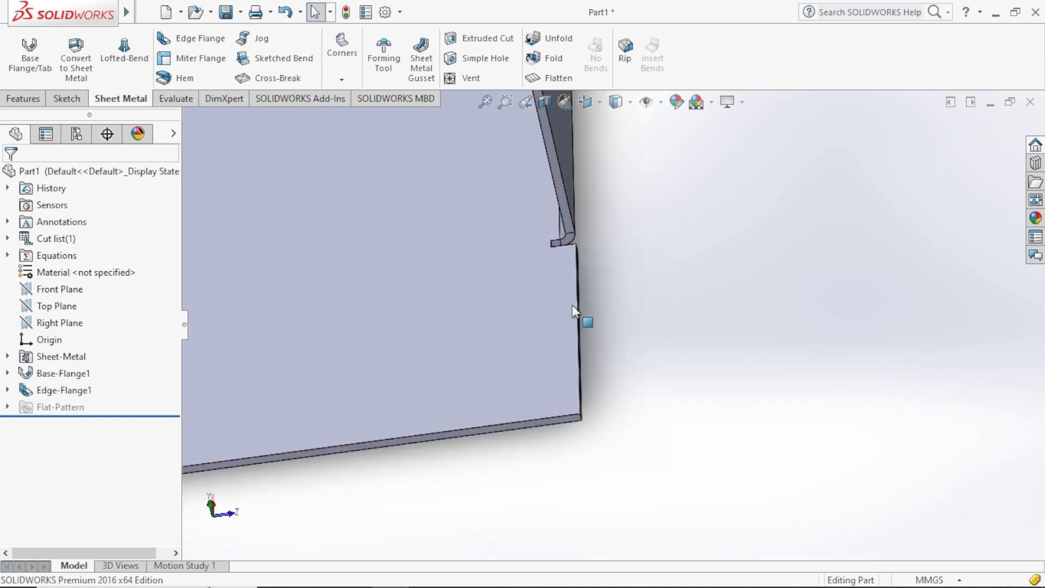
left_click(64, 390)
left_click(91, 350)
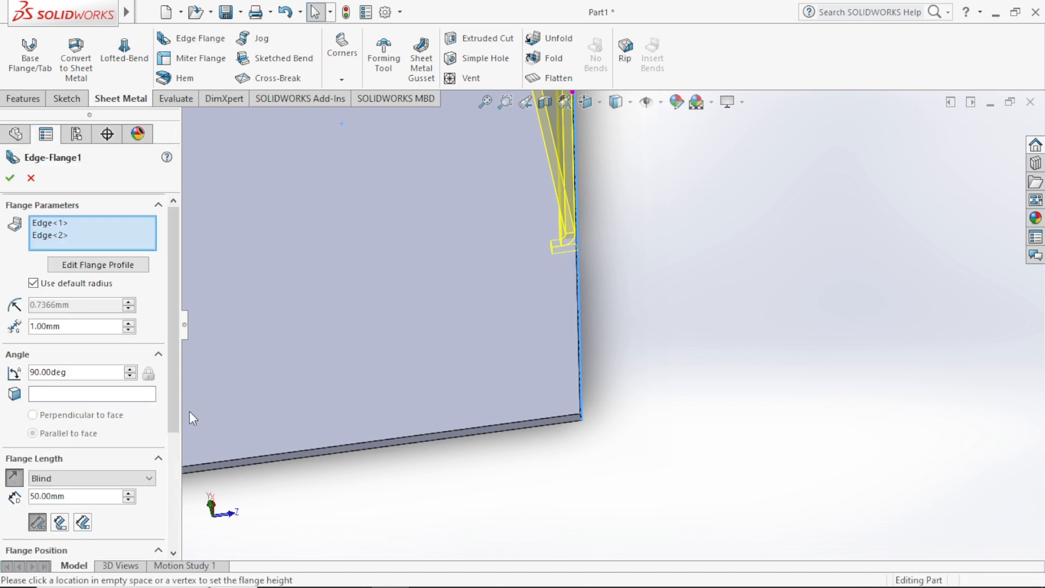
left_click_drag(175, 397, 184, 560)
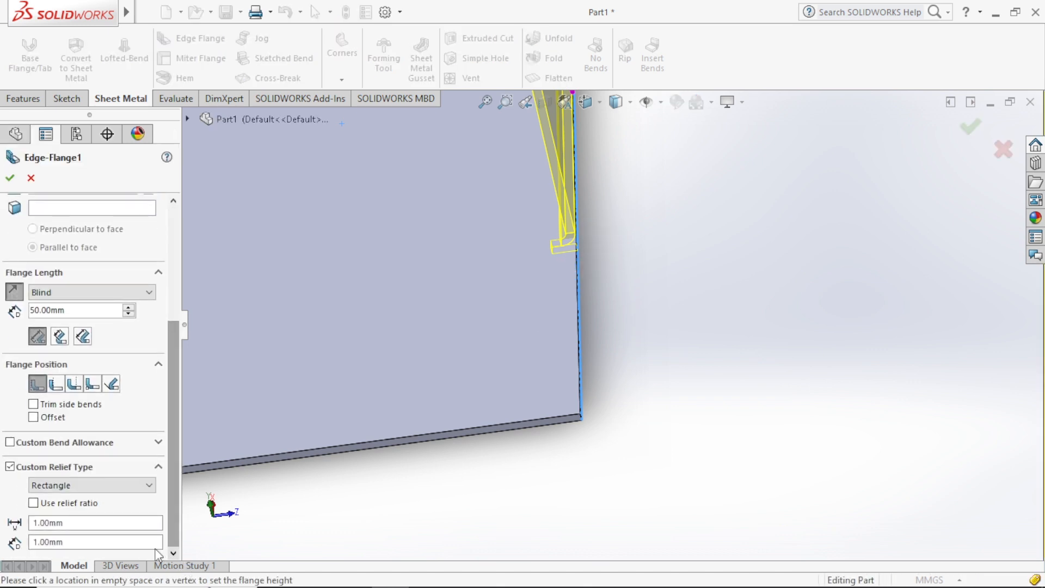
left_click(91, 524)
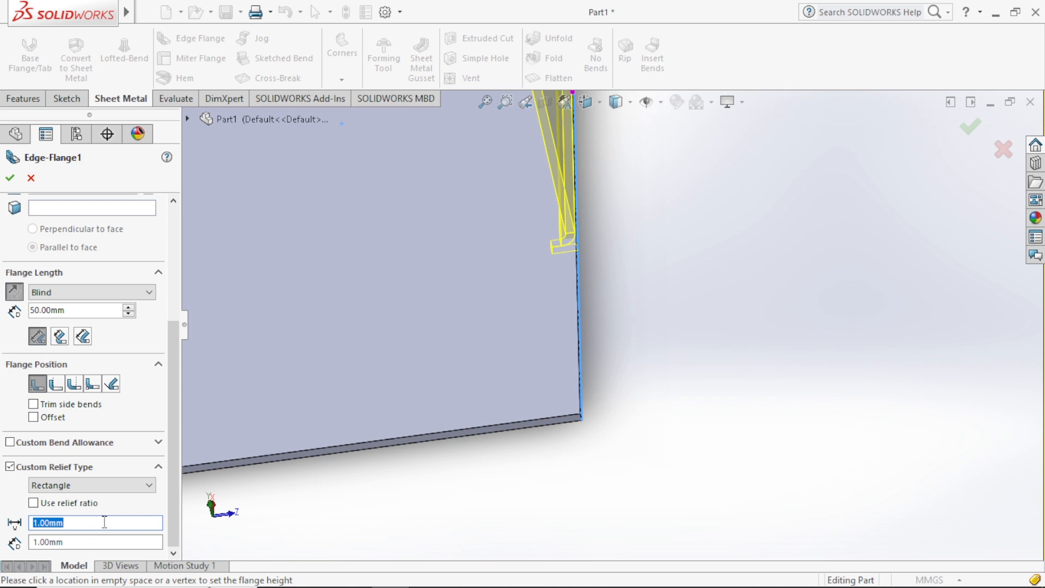
type("25")
key("Return")
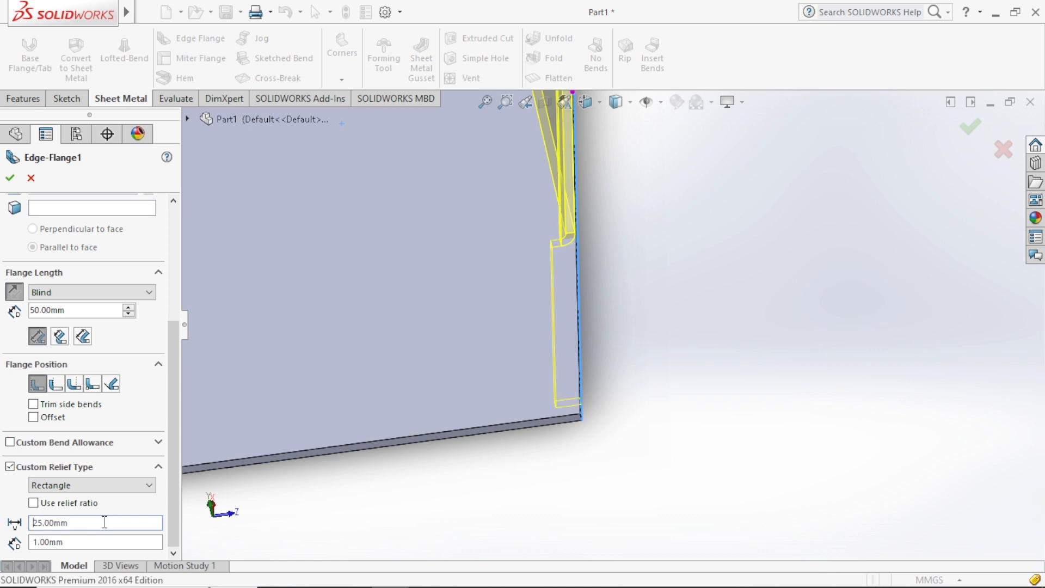
middle_click_drag(555, 454, 599, 369)
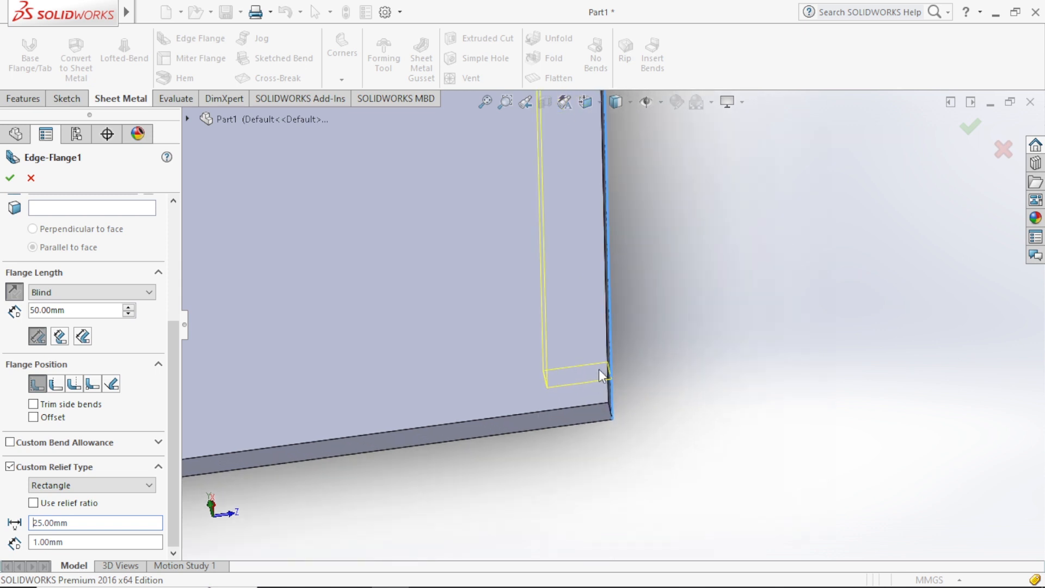
Set the relief width to 30 mm, apply the edge flange, and inspect the resulting cut beside the shortened flange
double_click(80, 523)
type("2")
type("0")
key("Return")
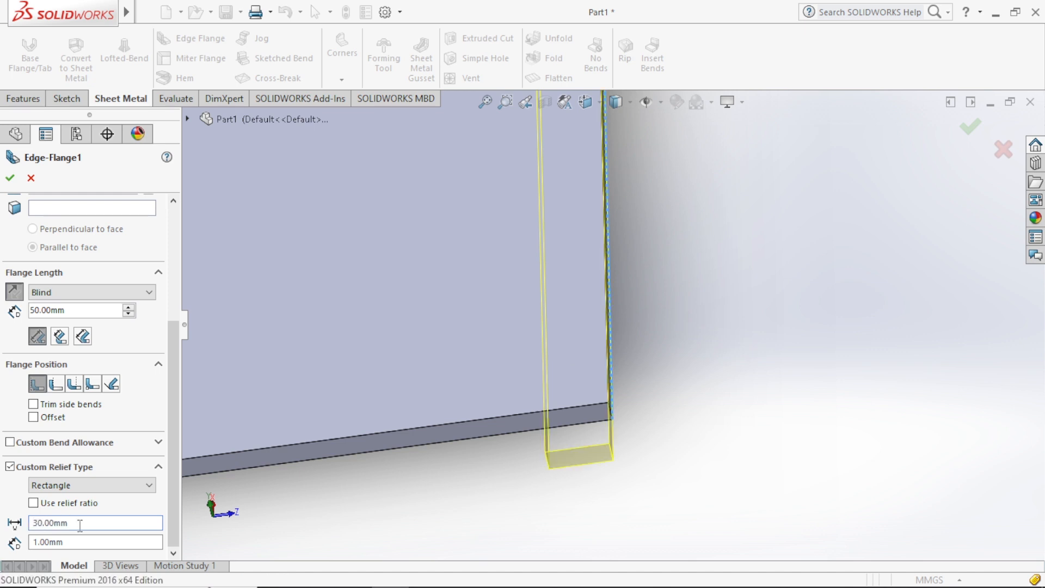
left_click(9, 178)
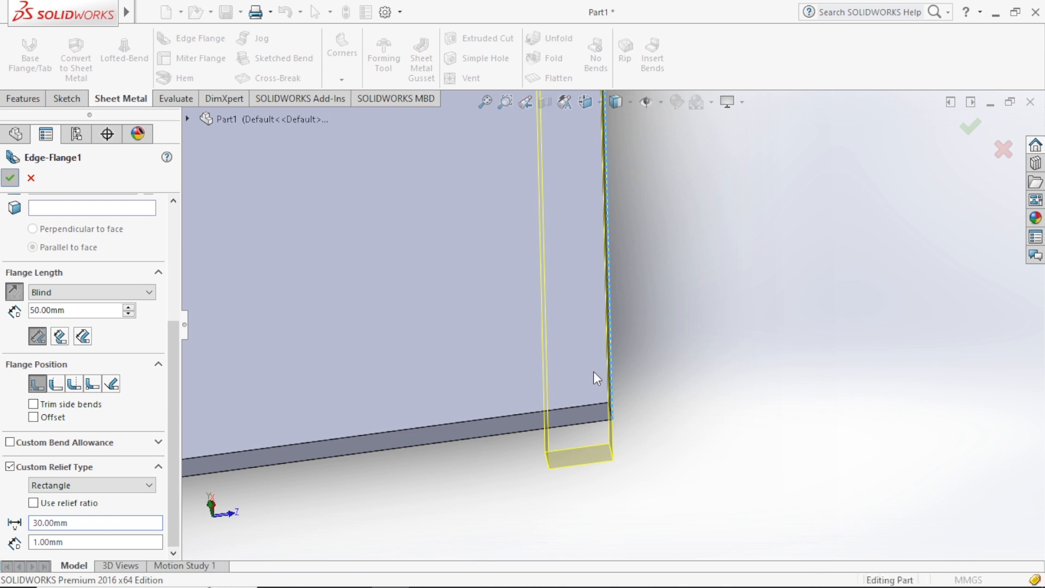
scroll(608, 389, "up", 3)
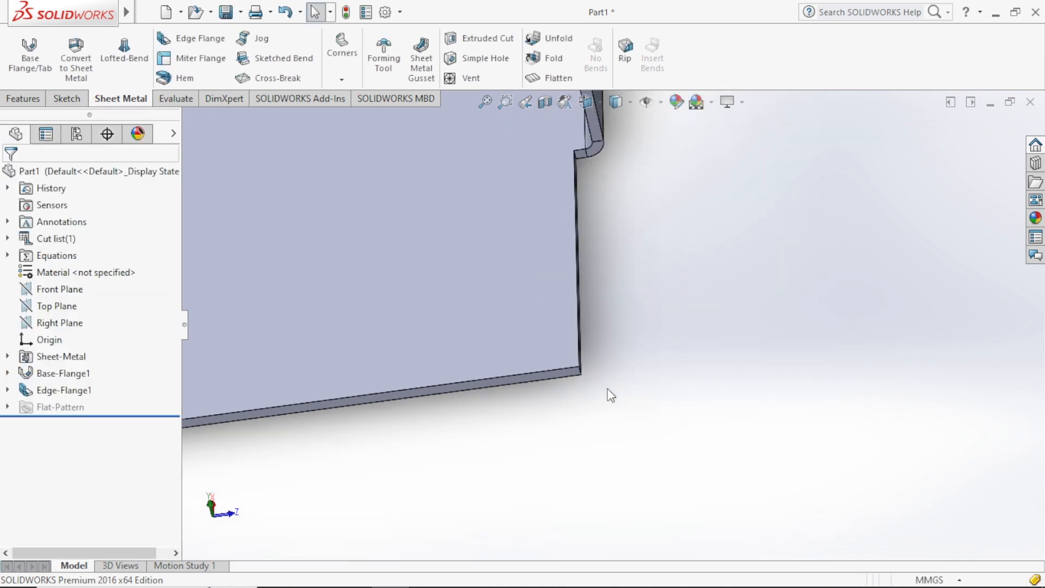
scroll(611, 395, "up", 1)
scroll(622, 217, "down", 5)
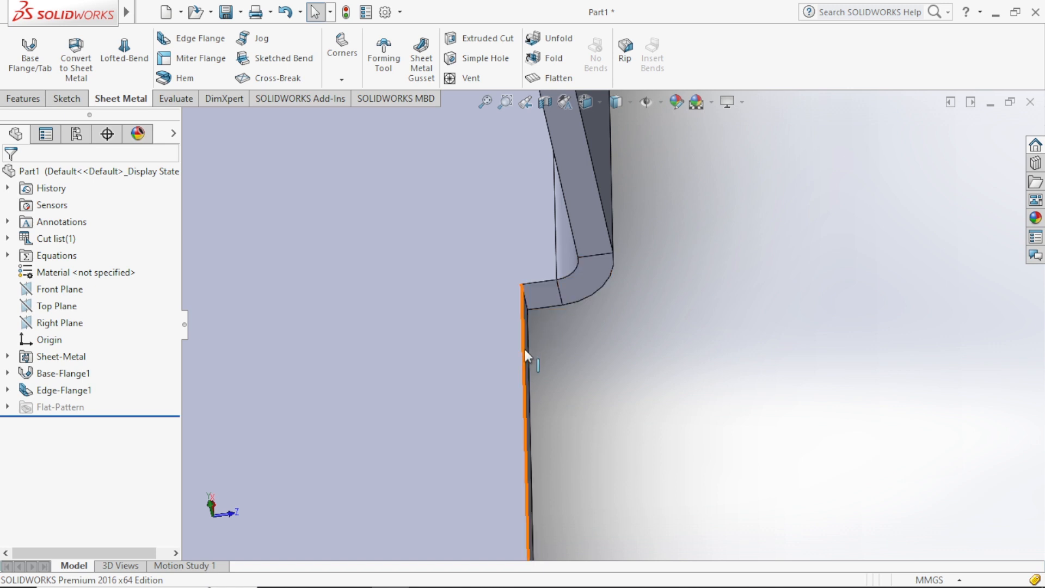
scroll(526, 351, "up", 3)
scroll(549, 347, "up", 3)
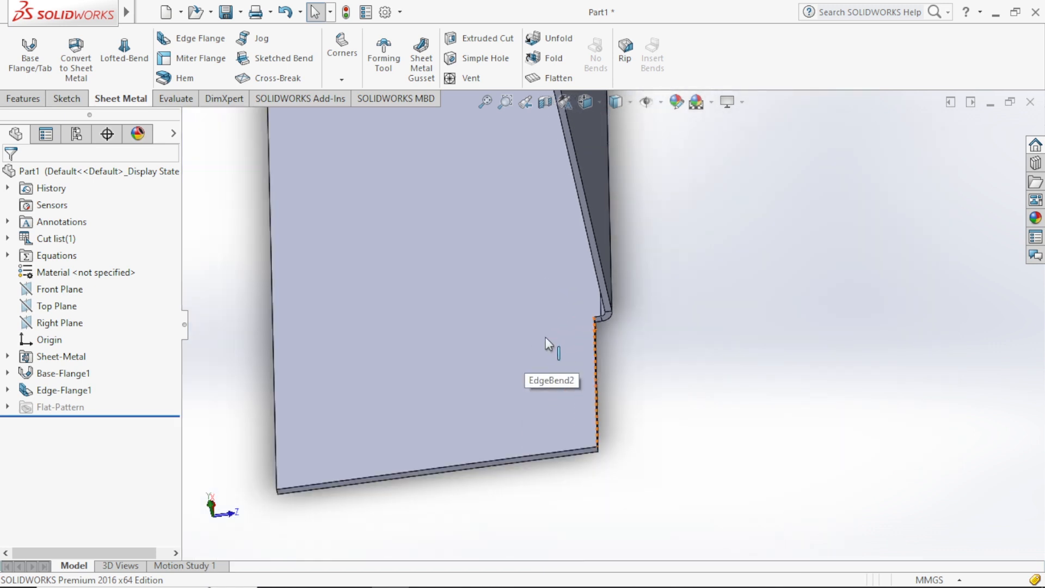
middle_click_drag(642, 399, 640, 355)
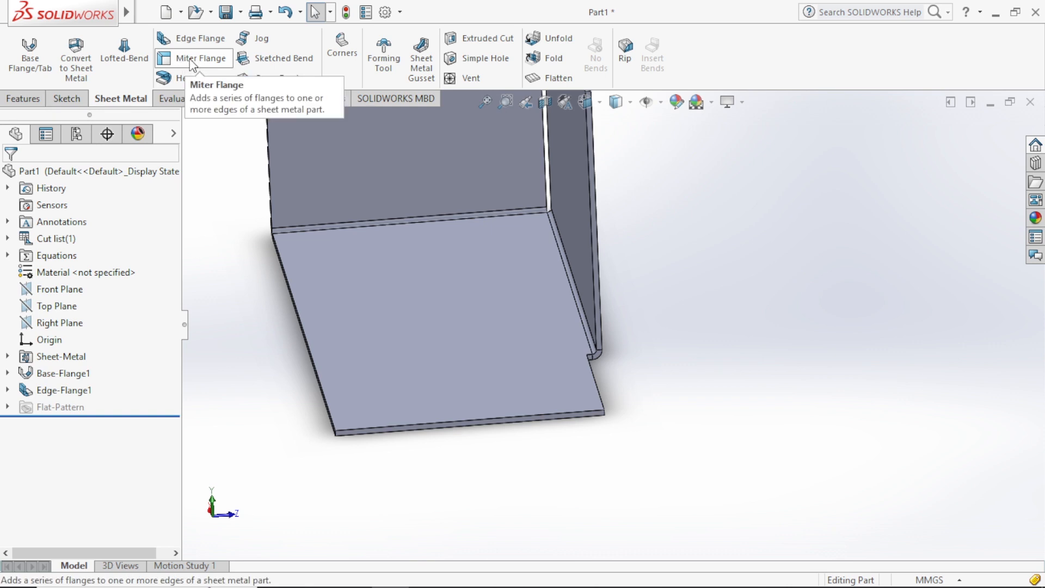
Delete the edge flange feature together with its dependent sketches and bends
left_click(81, 390)
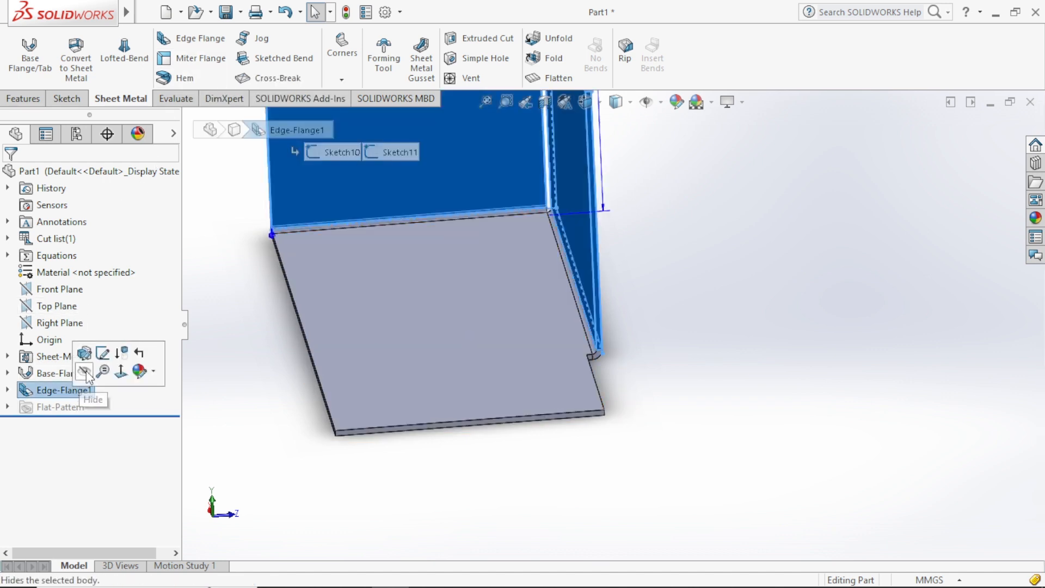
right_click(82, 389)
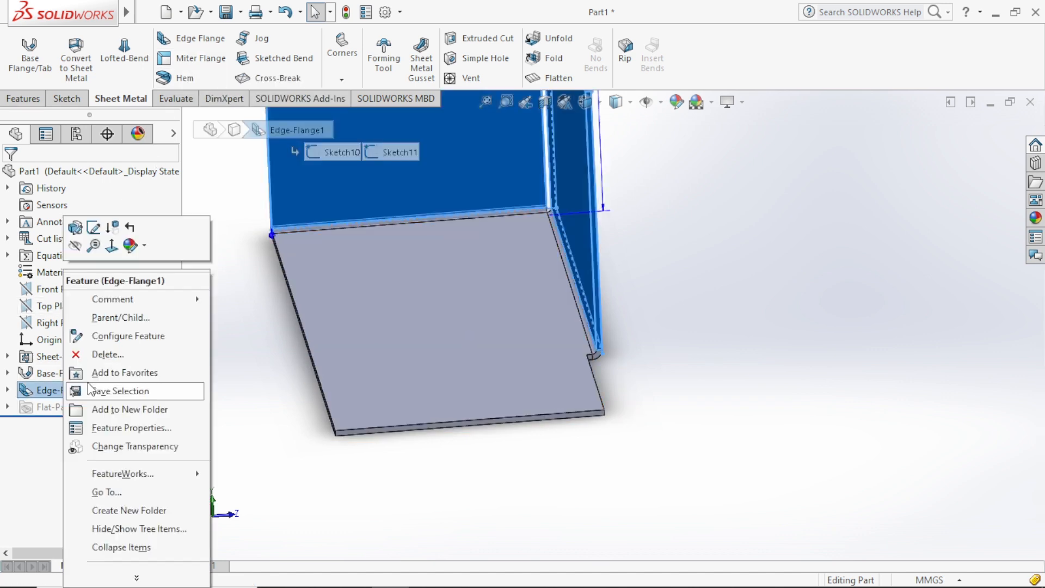
left_click(122, 354)
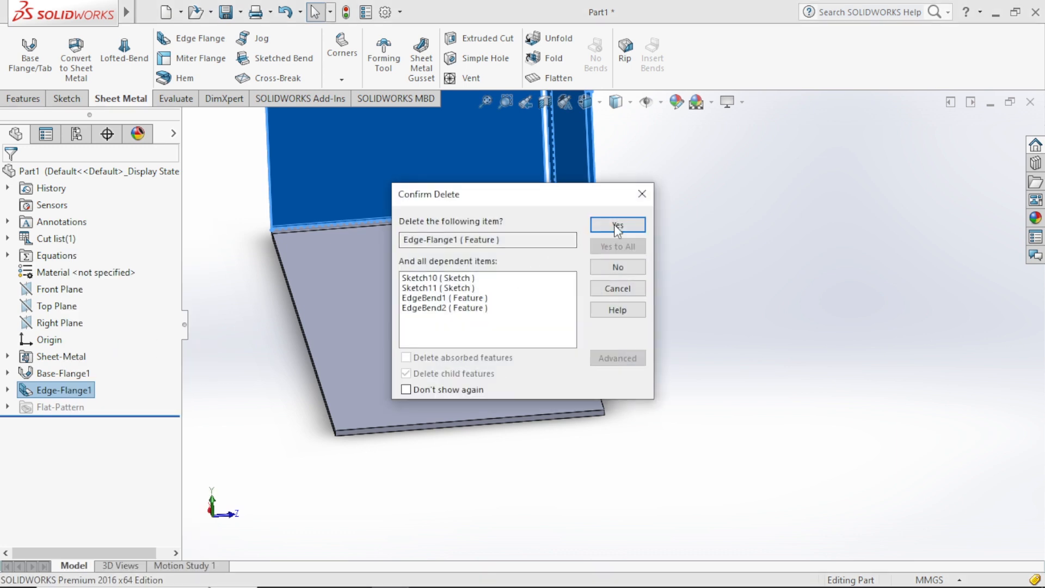
left_click(614, 225)
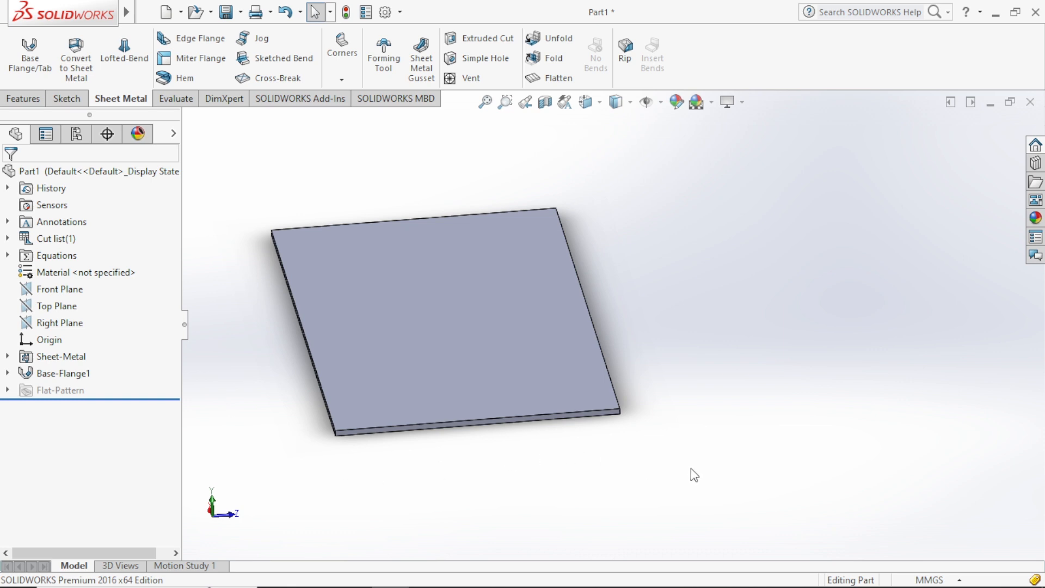
Start a miter flange and open its profile sketch on the narrow side face along the base flange's long edge
middle_click_drag(695, 475, 626, 479)
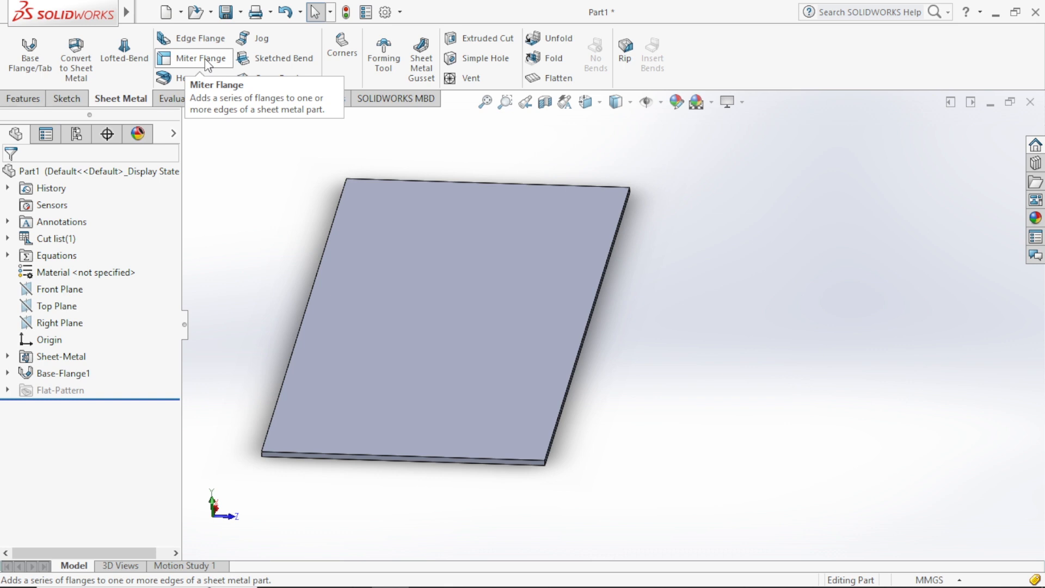
left_click(205, 57)
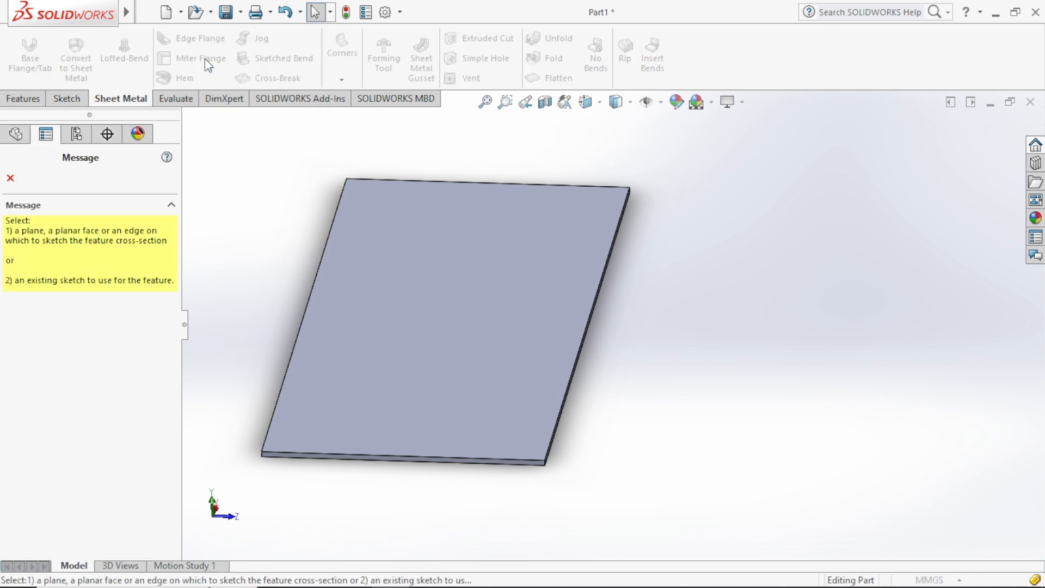
scroll(554, 466, "down", 1)
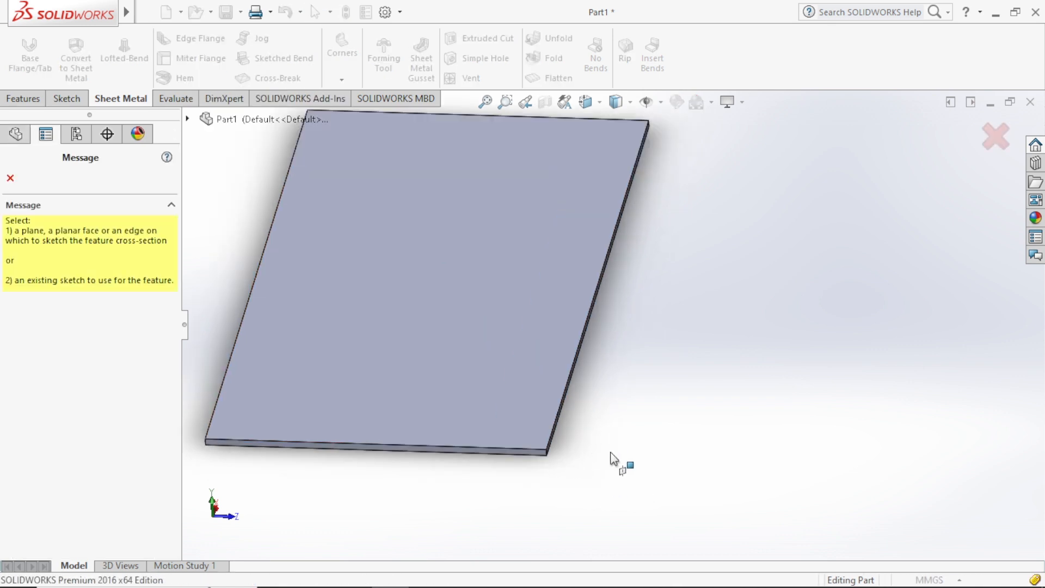
middle_click_drag(611, 459, 551, 446)
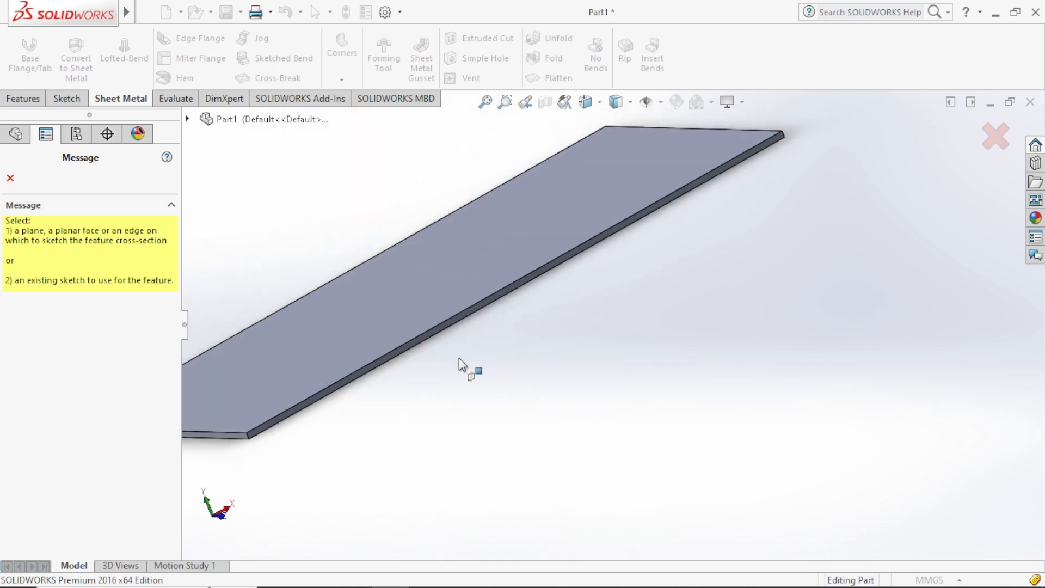
scroll(275, 434, "down", 2)
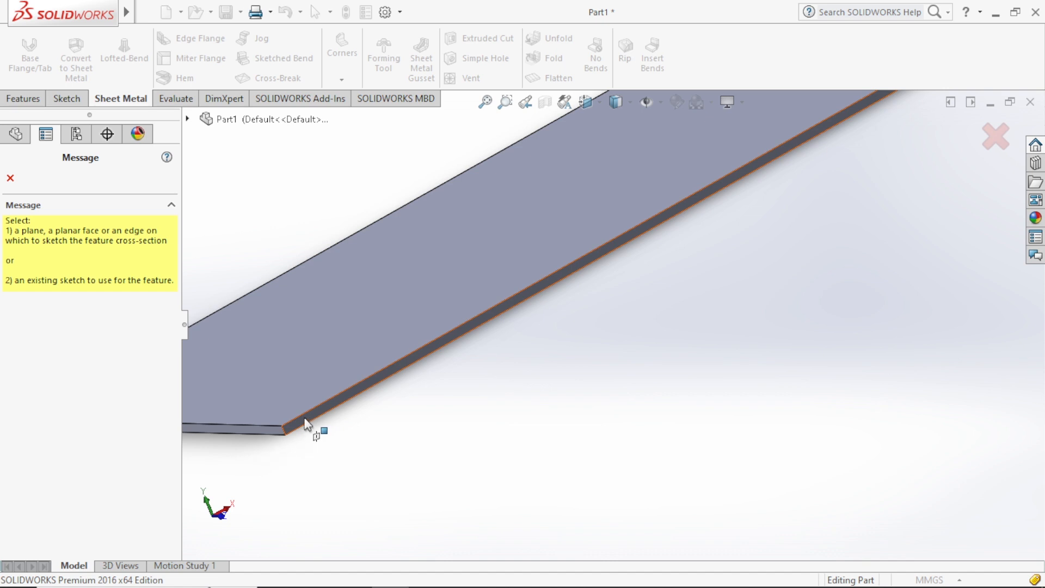
scroll(305, 423, "down", 3)
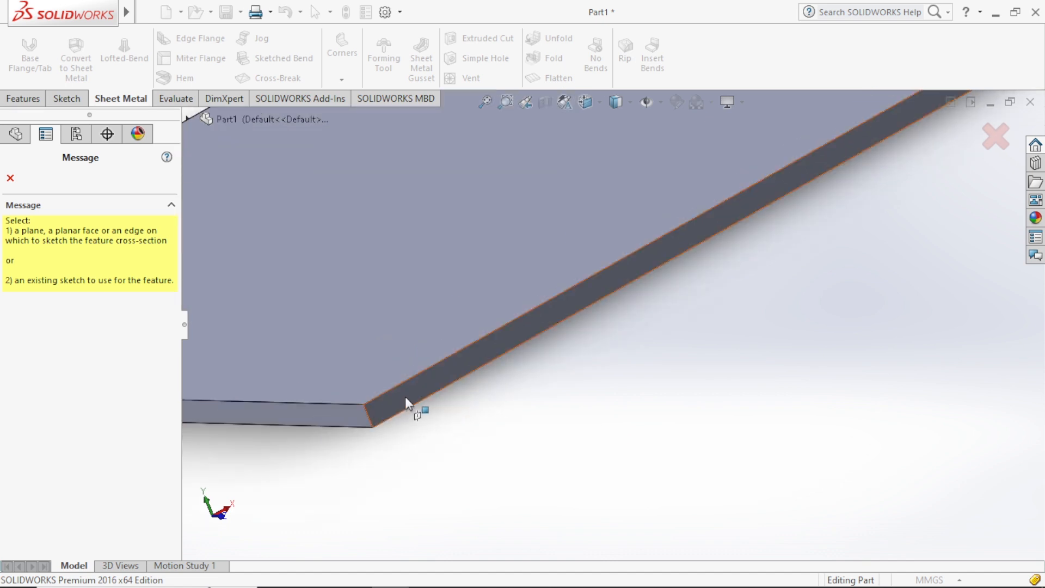
left_click(405, 396)
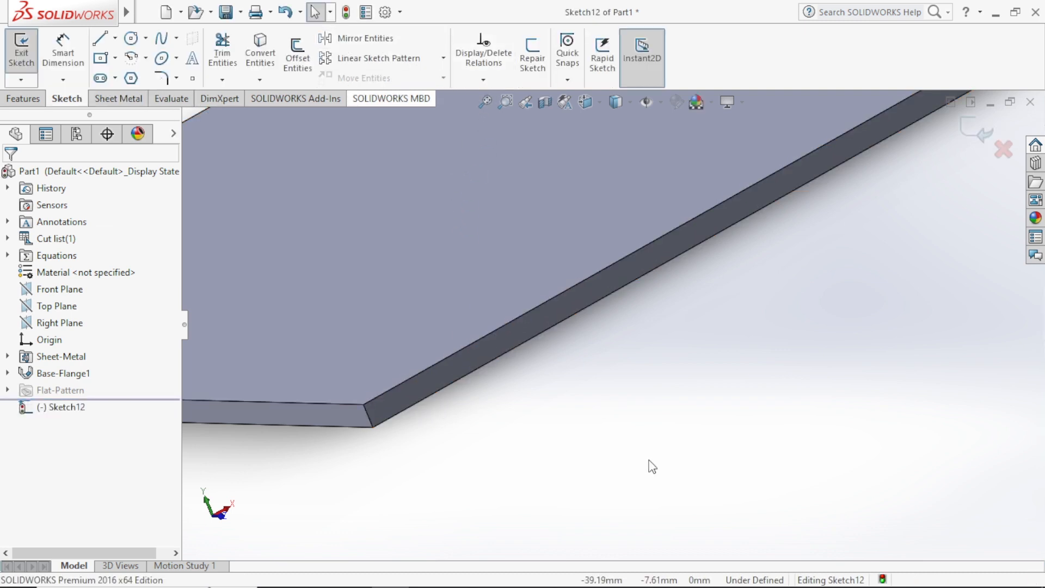
scroll(621, 467, "up", 1)
scroll(623, 471, "up", 5)
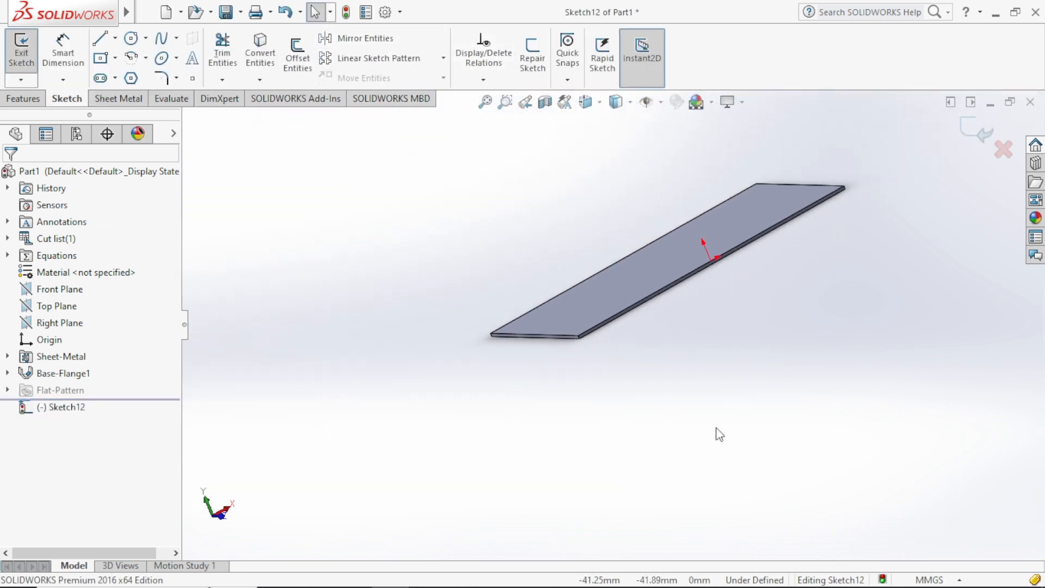
View the miter flange sketch plane straight on and draw a vertical line upward from the upper corner at the base flange's negative-X end
left_click(601, 109)
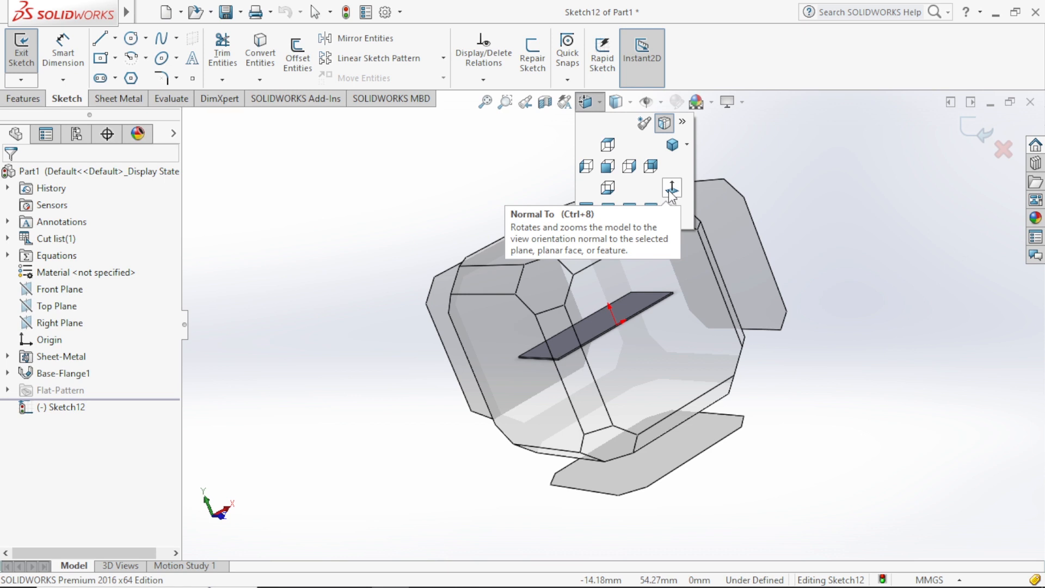
left_click(671, 189)
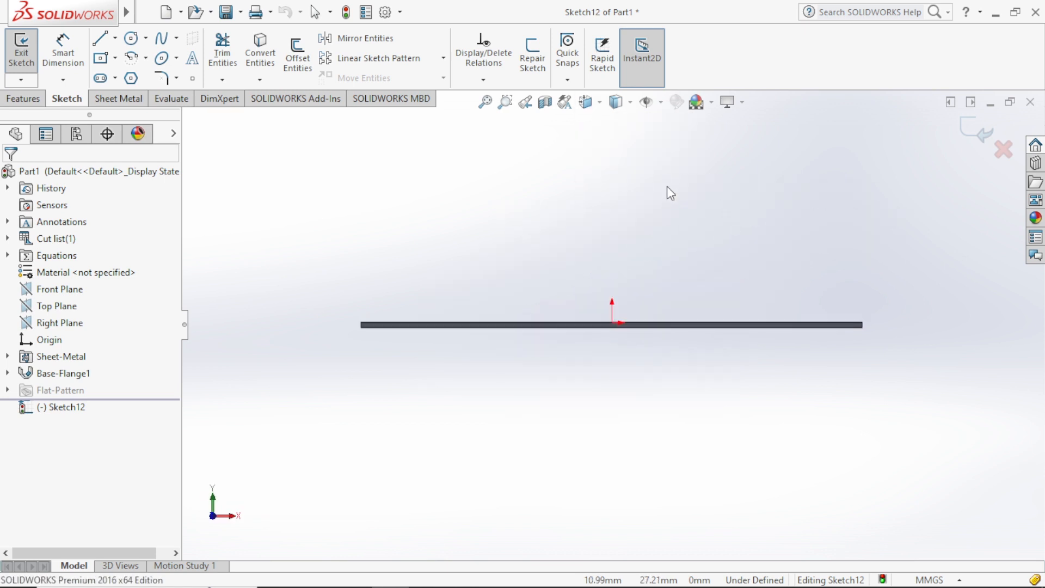
left_click(446, 324)
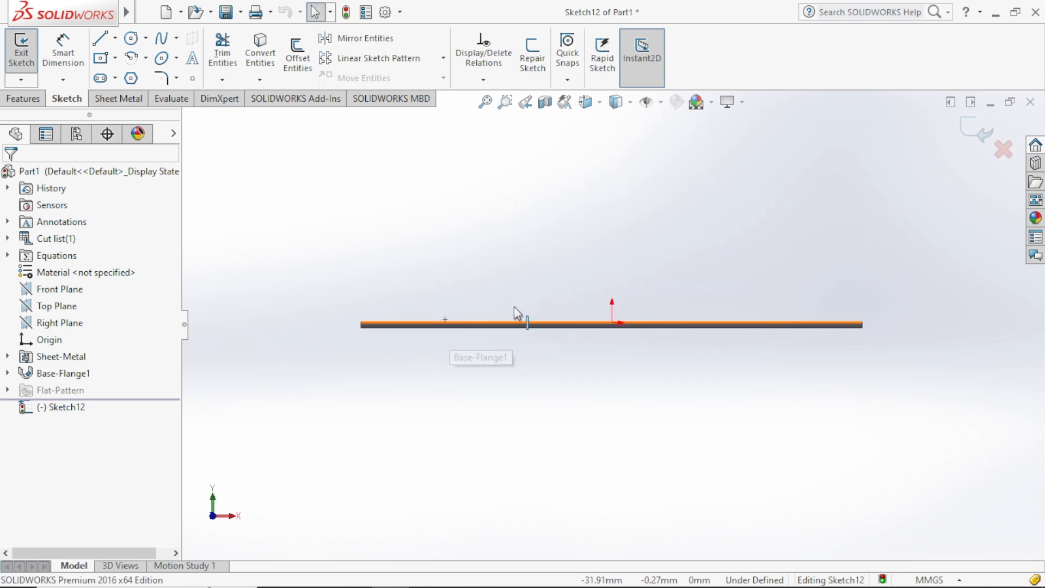
scroll(537, 329, "down", 4)
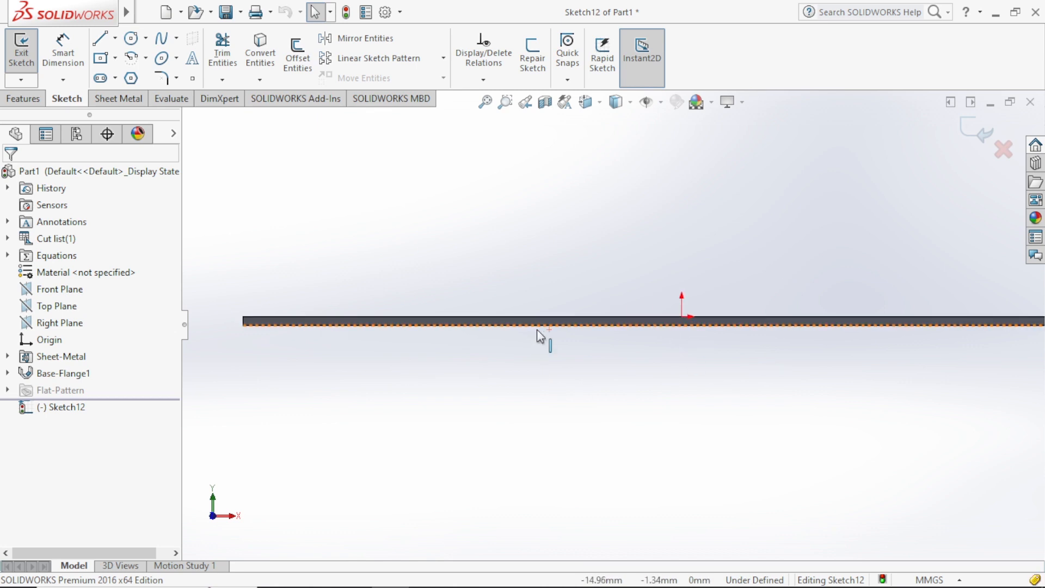
left_click(99, 48)
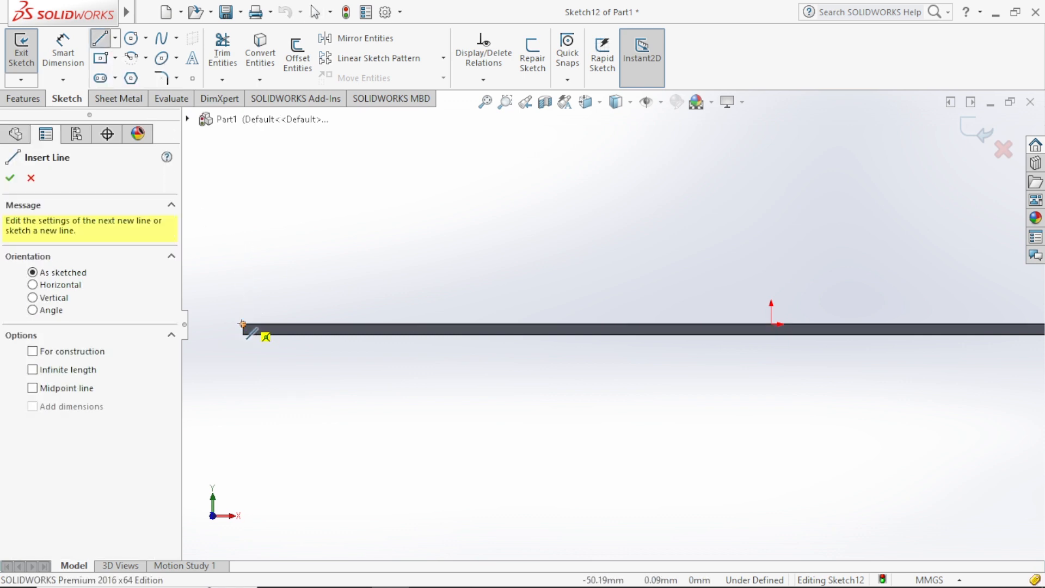
left_click(243, 324)
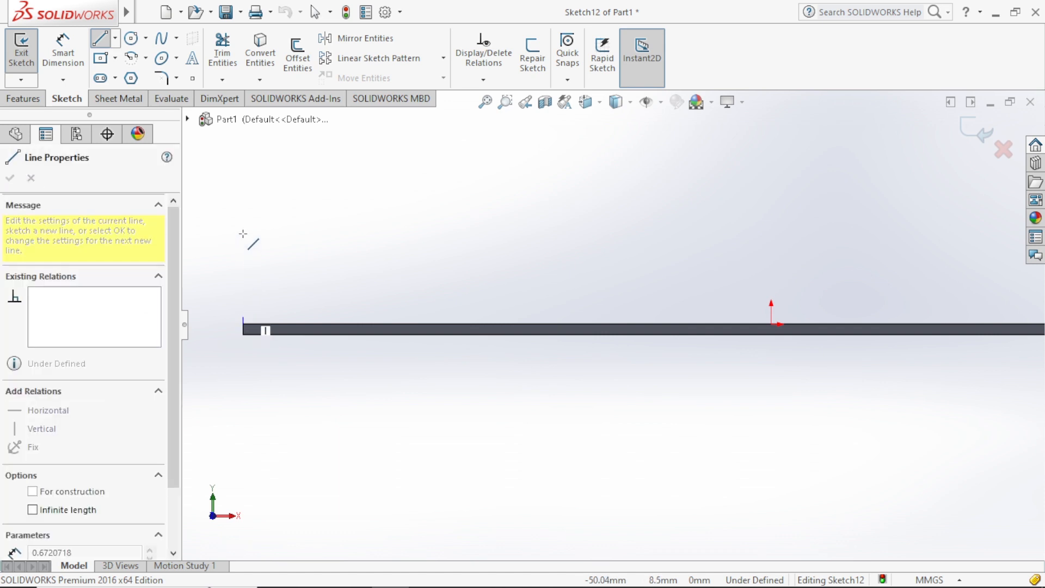
left_click(243, 216)
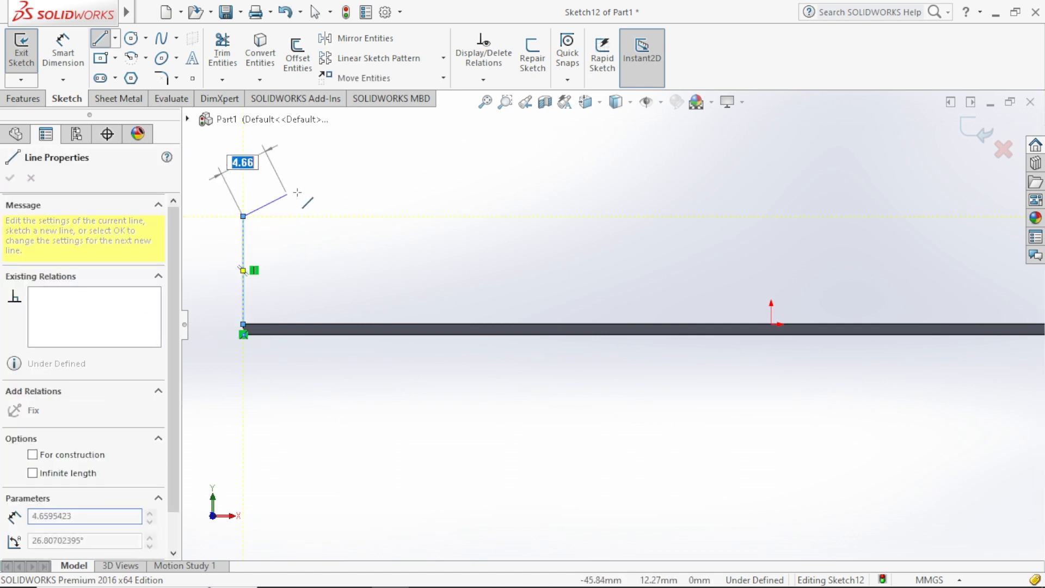
Continue the profile with a line sloping inward and upward, and finish it with a vertical line about 5 mm long
left_click(352, 176)
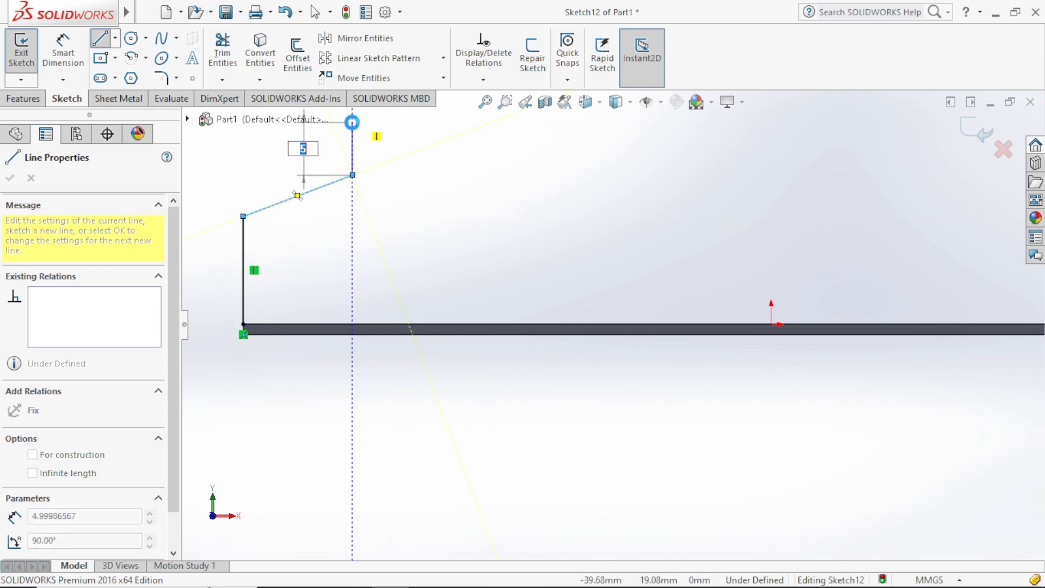
left_click(353, 122)
right_click(353, 123)
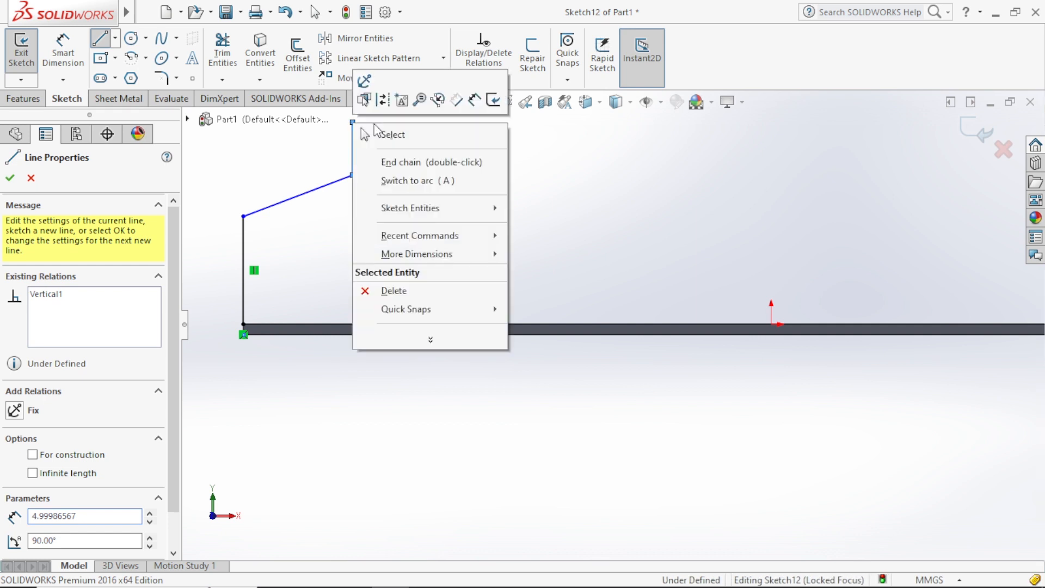
left_click(386, 135)
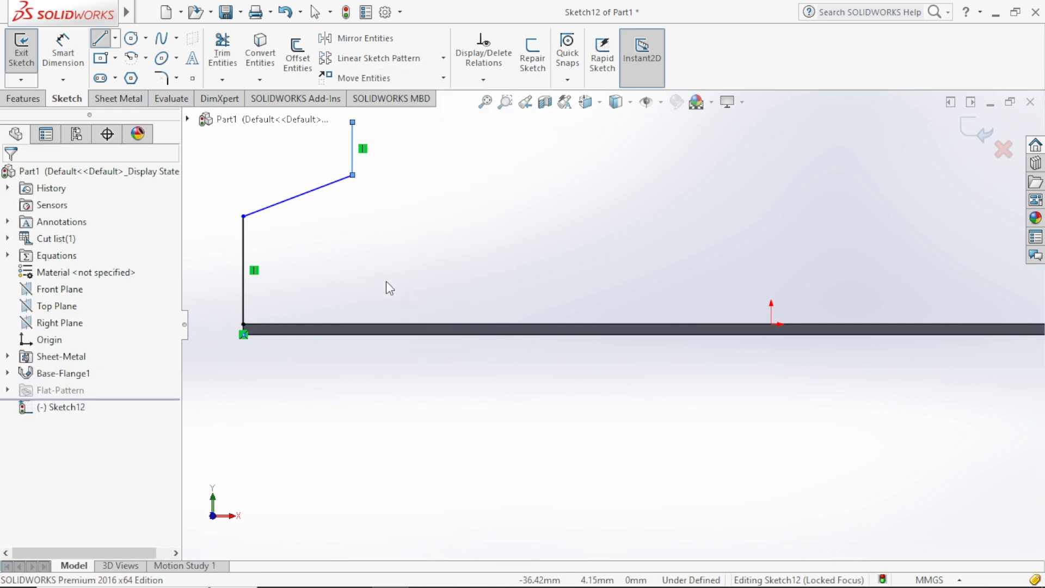
key("f")
scroll(560, 262, "down", 2)
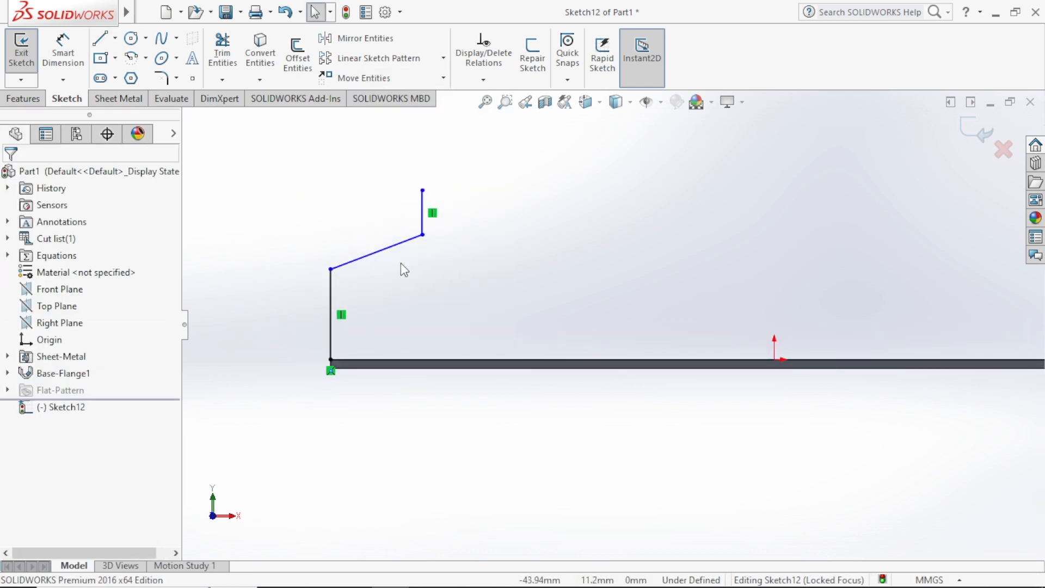
Finish the profile sketch and add the base flange's three remaining upper edges to the miter flange
mouse_move(467, 301)
middle_mouse_down()
mouse_move(492, 294)
mouse_move(497, 309)
mouse_move(471, 333)
mouse_move(497, 332)
mouse_move(443, 336)
mouse_move(465, 330)
middle_mouse_up()
left_click(22, 51)
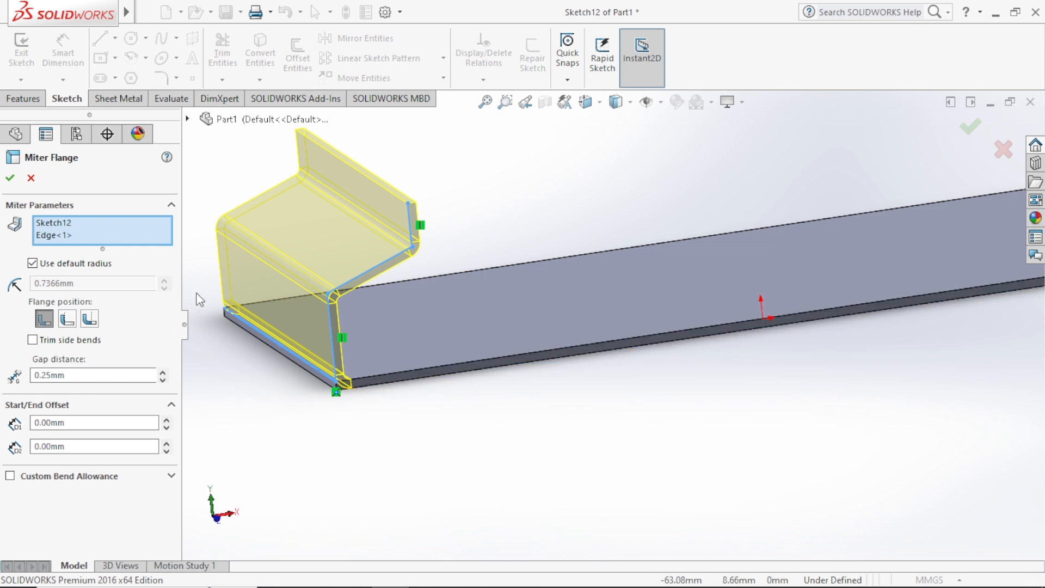
left_click(140, 243)
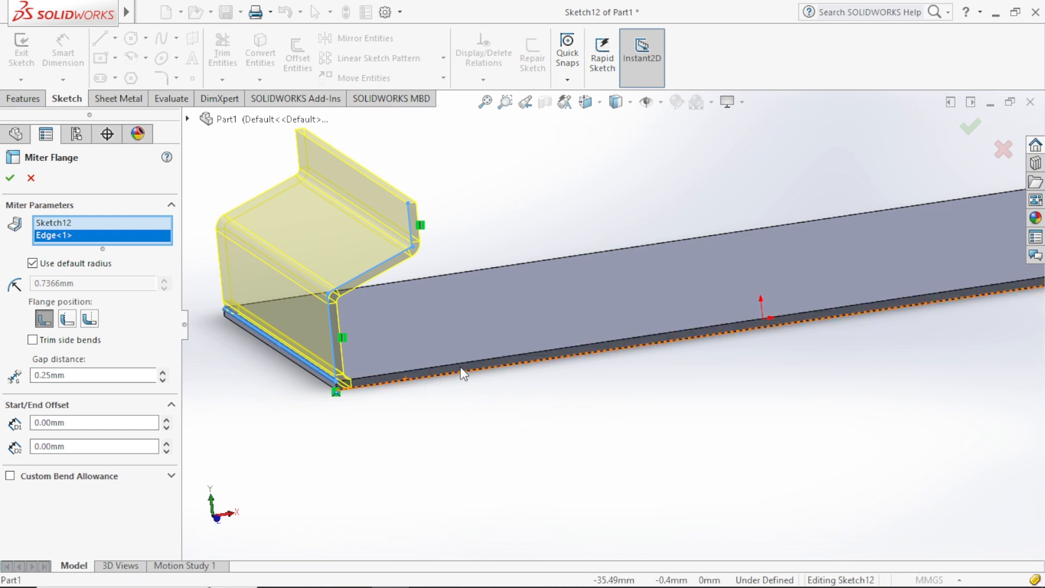
key("f")
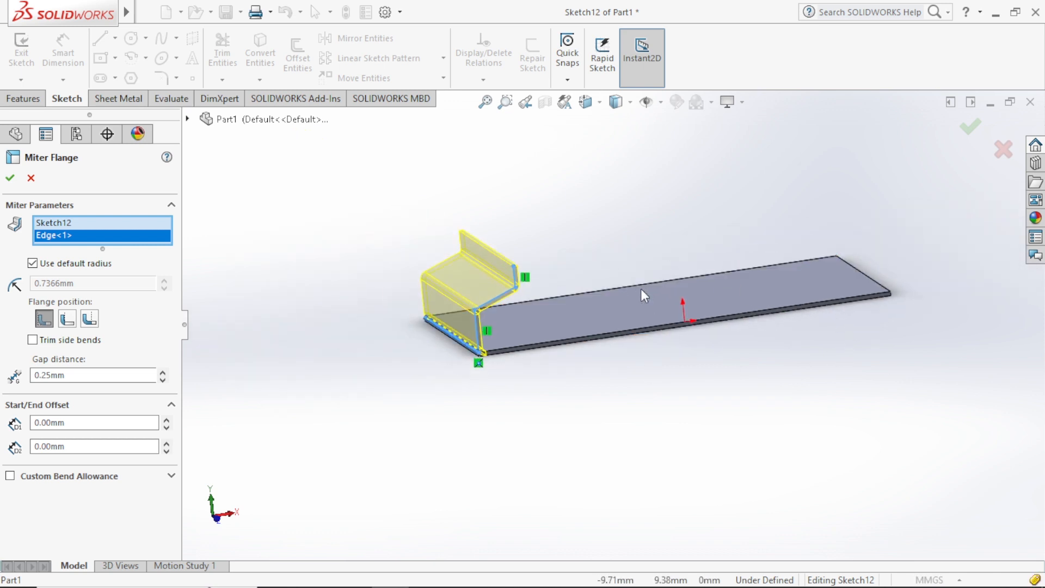
left_click(623, 289)
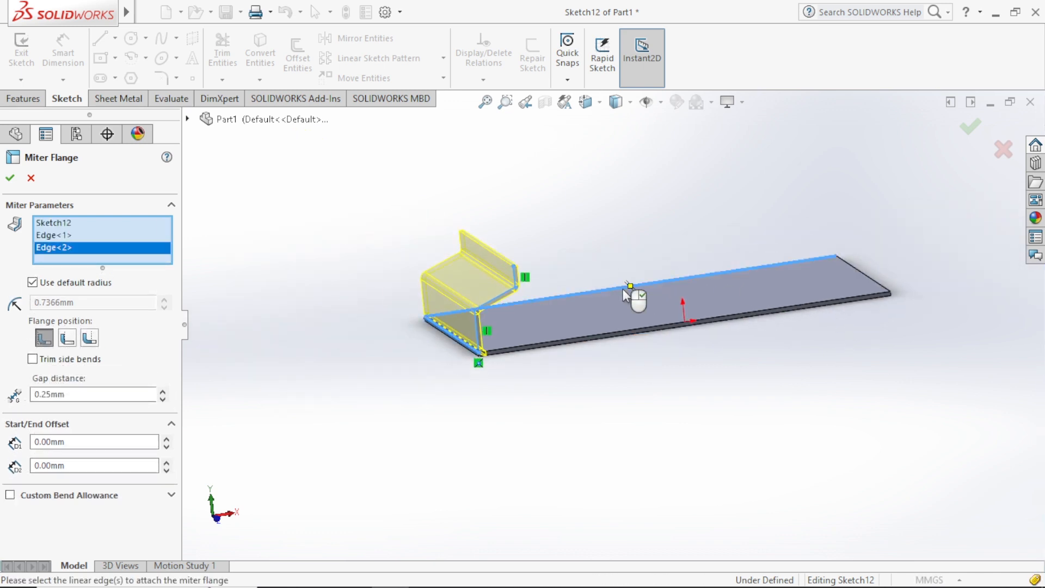
scroll(871, 277, "down", 3)
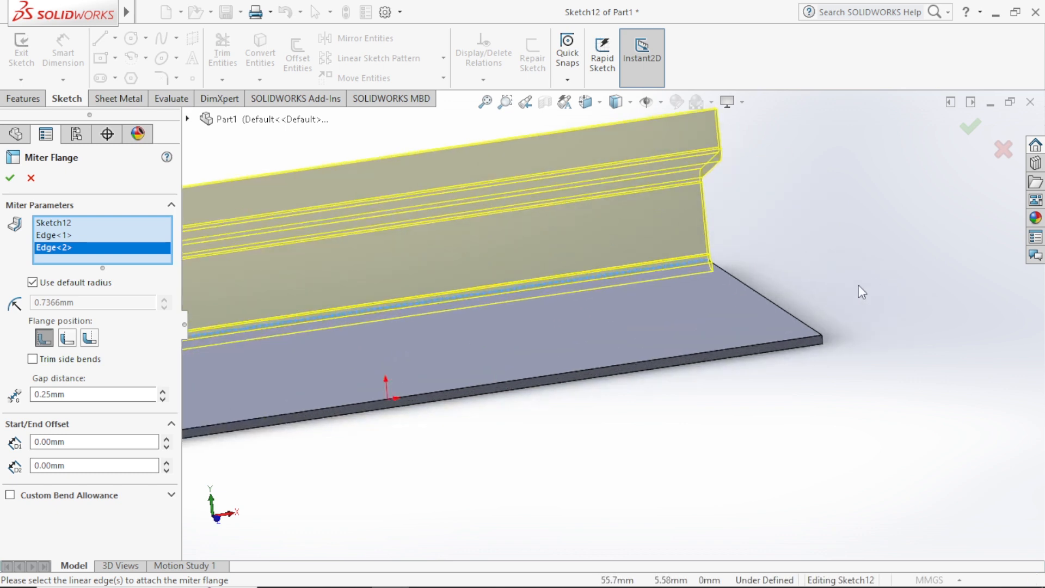
left_click(785, 317)
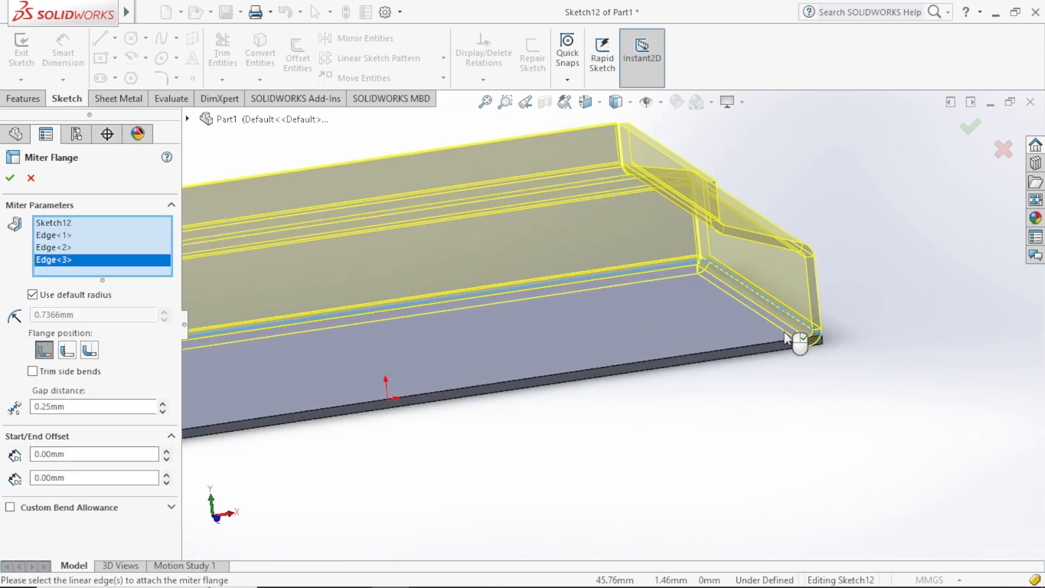
left_click(747, 351)
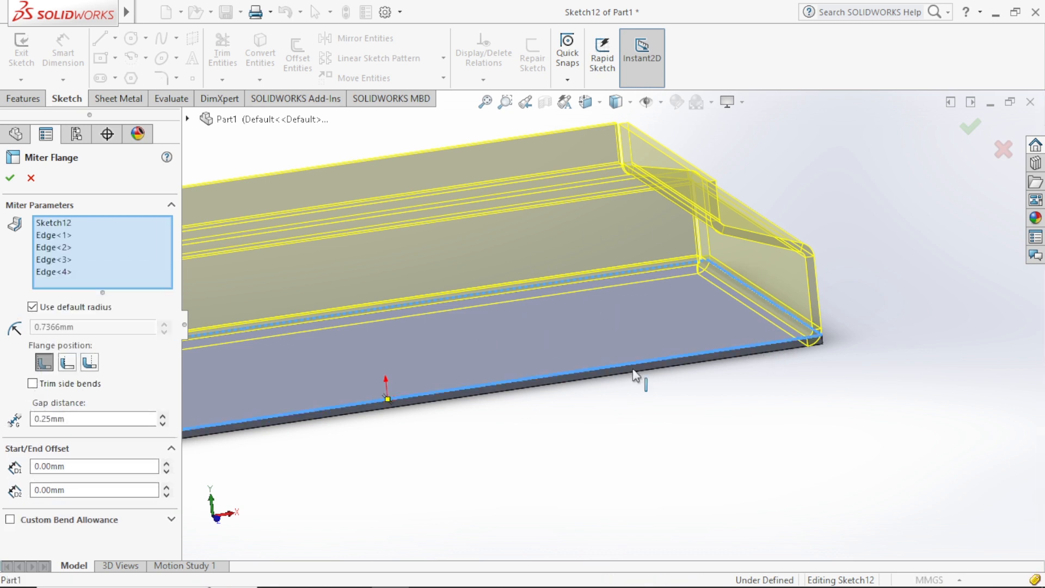
scroll(757, 427, "up", 5)
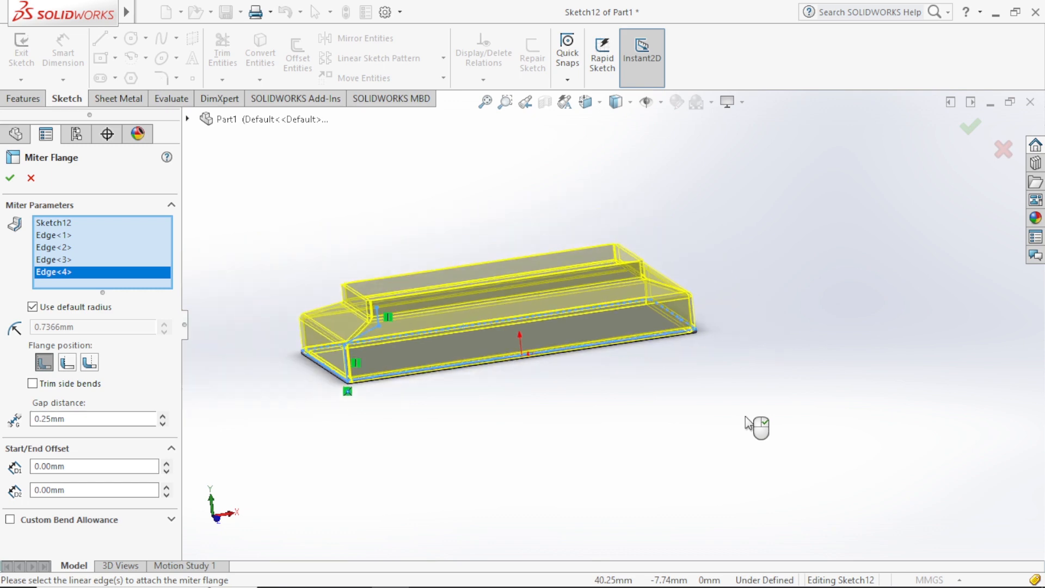
Try 10 mm start and end offsets on the miter flange and check the opening at the profile corner
middle_click_drag(482, 400, 437, 423)
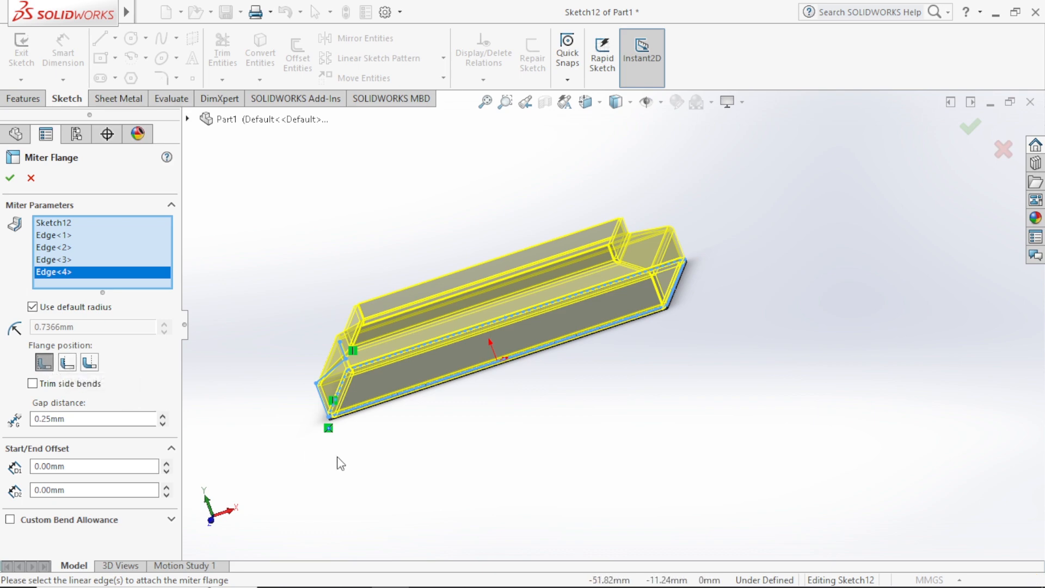
scroll(354, 418, "down", 2)
scroll(355, 412, "down", 3)
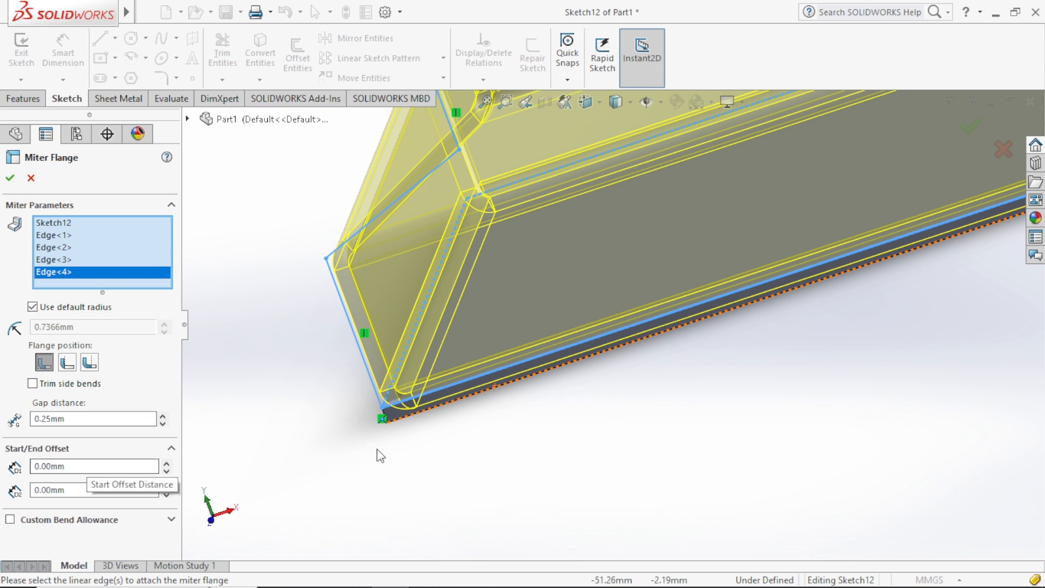
middle_click_drag(427, 433, 460, 432)
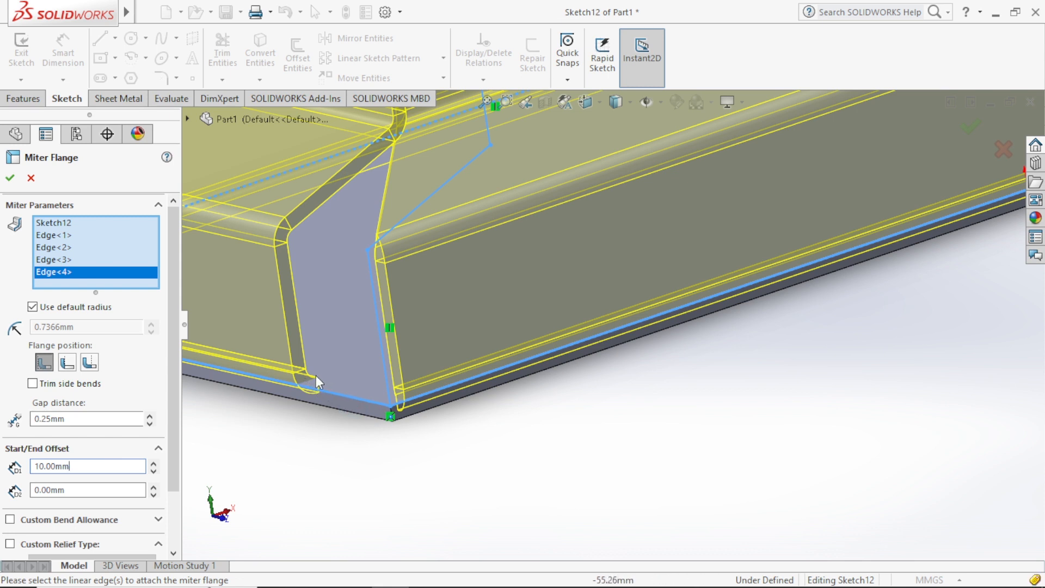
left_click(112, 489)
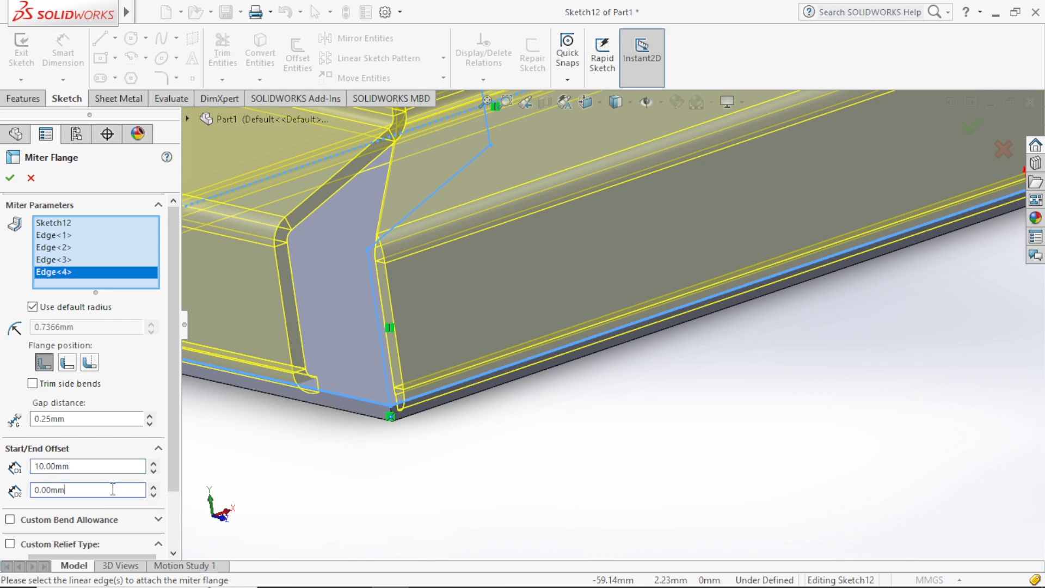
left_click(154, 488)
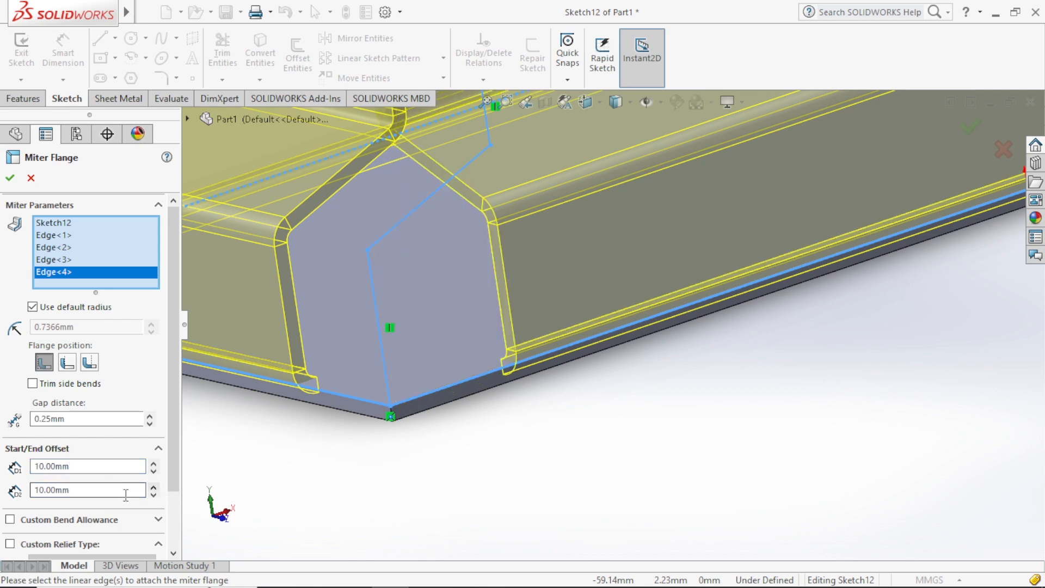
scroll(485, 386, "up", 5)
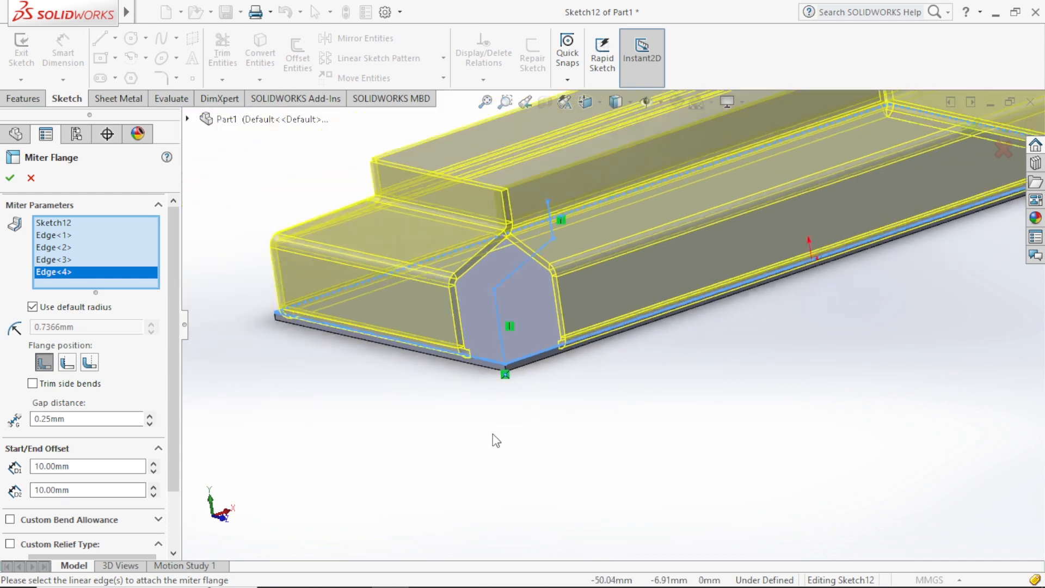
scroll(662, 247, "down", 3)
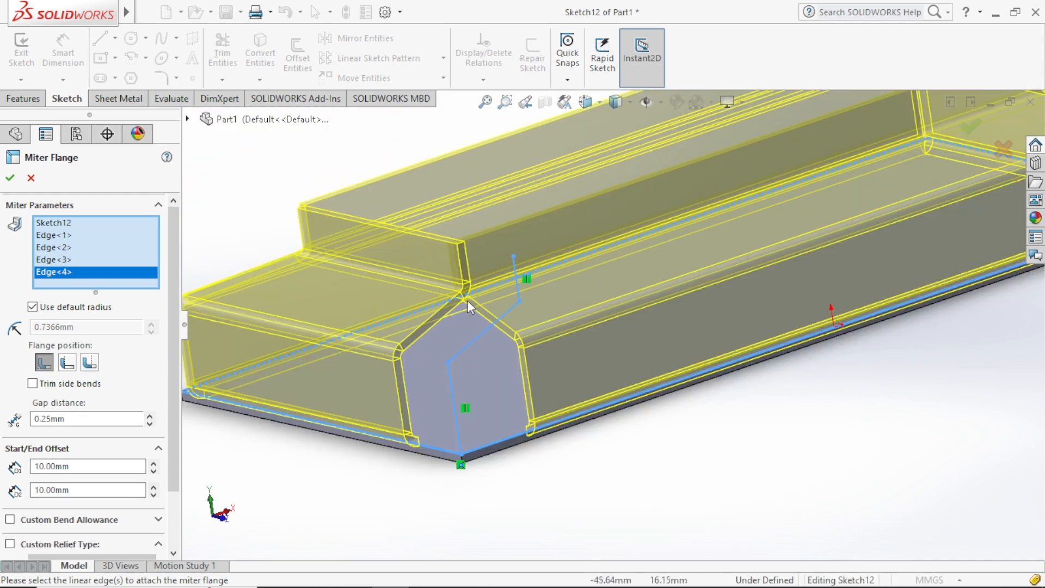
Set the miter flange's start and end offsets to 0 mm and apply the feature
double_click(104, 466)
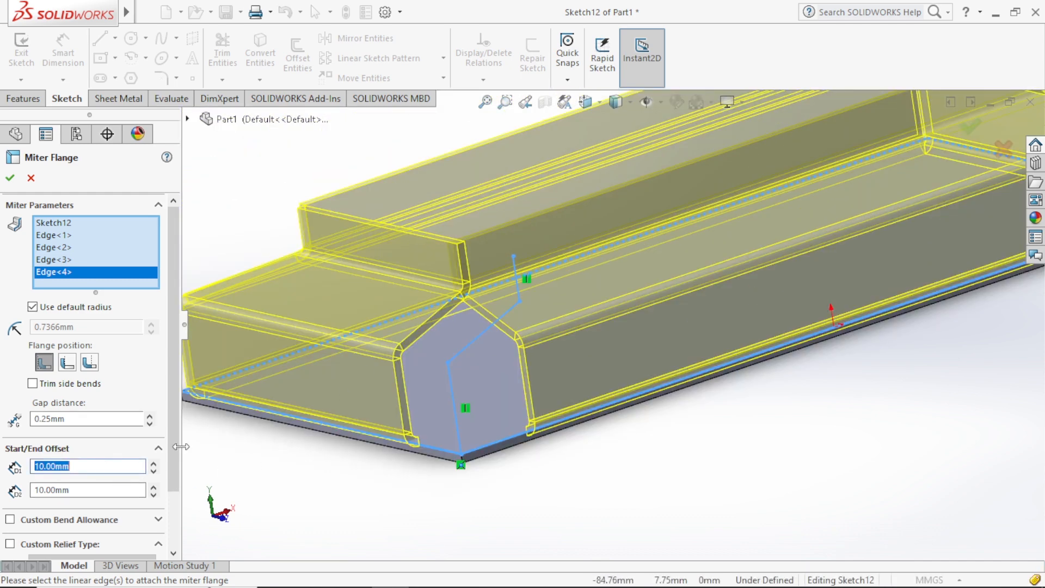
type("0")
double_click(107, 490)
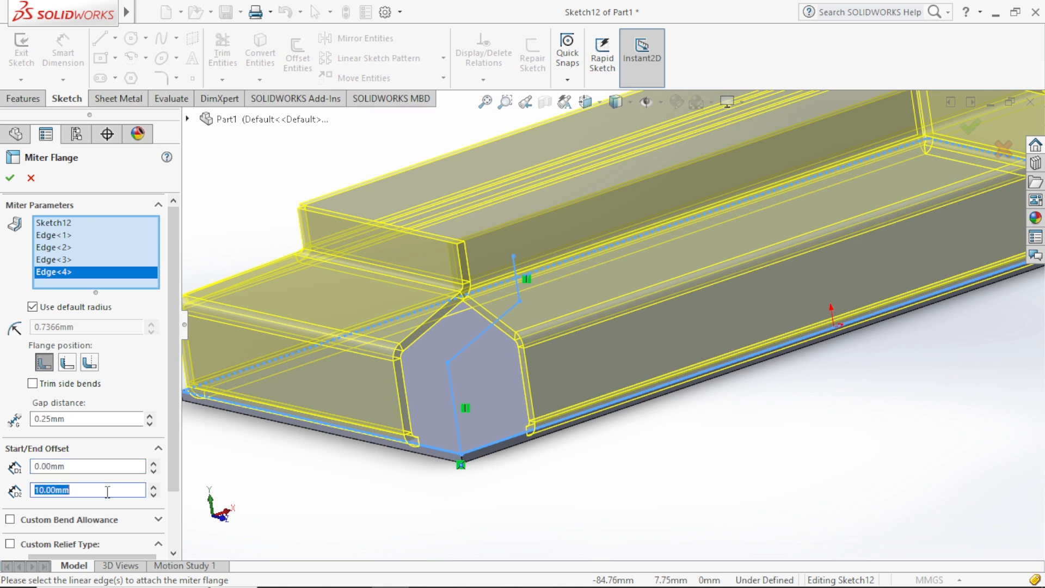
type("0")
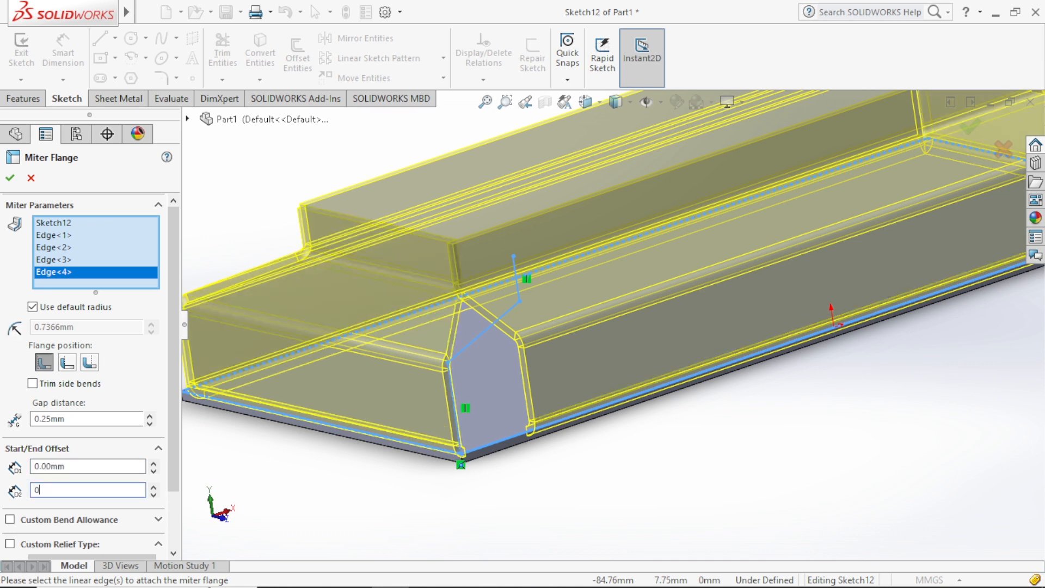
key("Return")
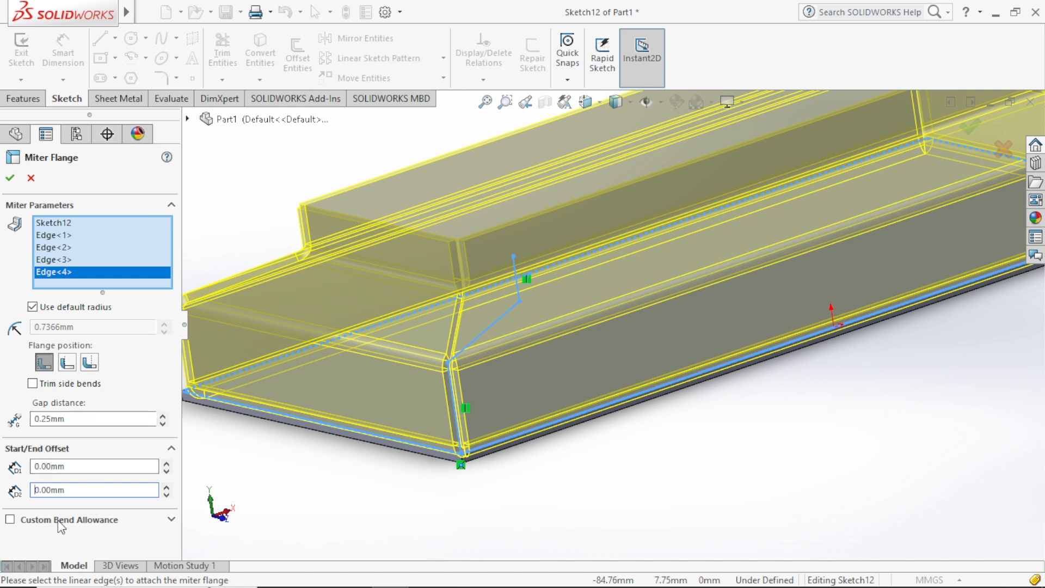
left_click(10, 178)
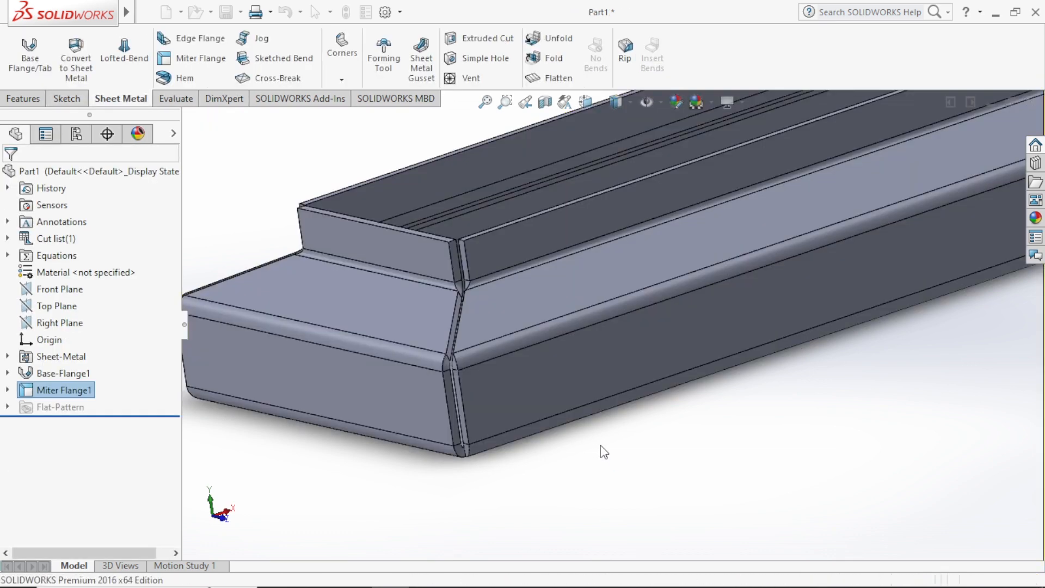
Change the scene to Plain White and inspect the mitered corners at the short end of the part
scroll(598, 447, "up", 3)
middle_click_drag(702, 389, 662, 363)
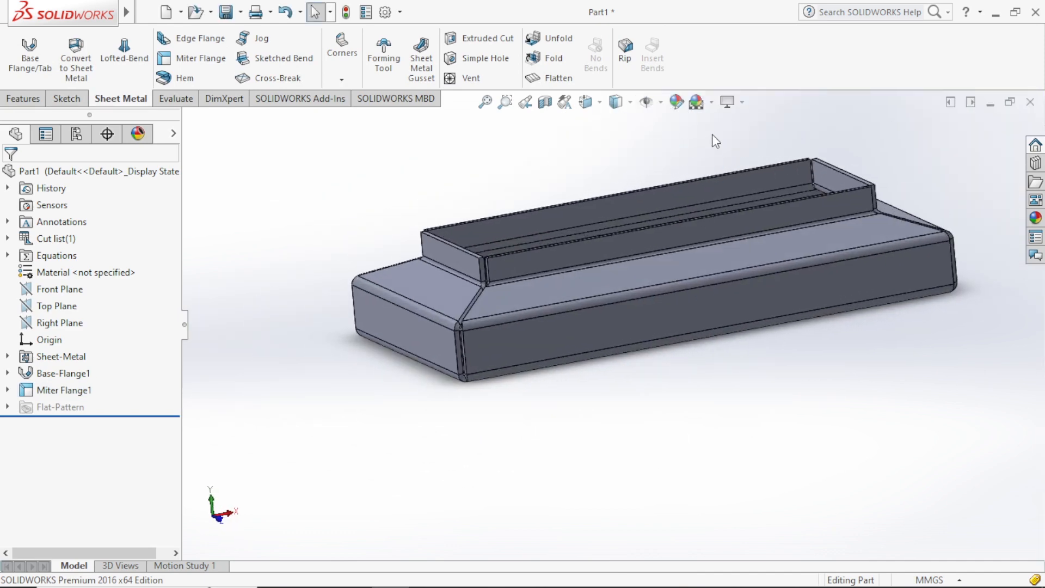
left_click(742, 102)
left_click(711, 102)
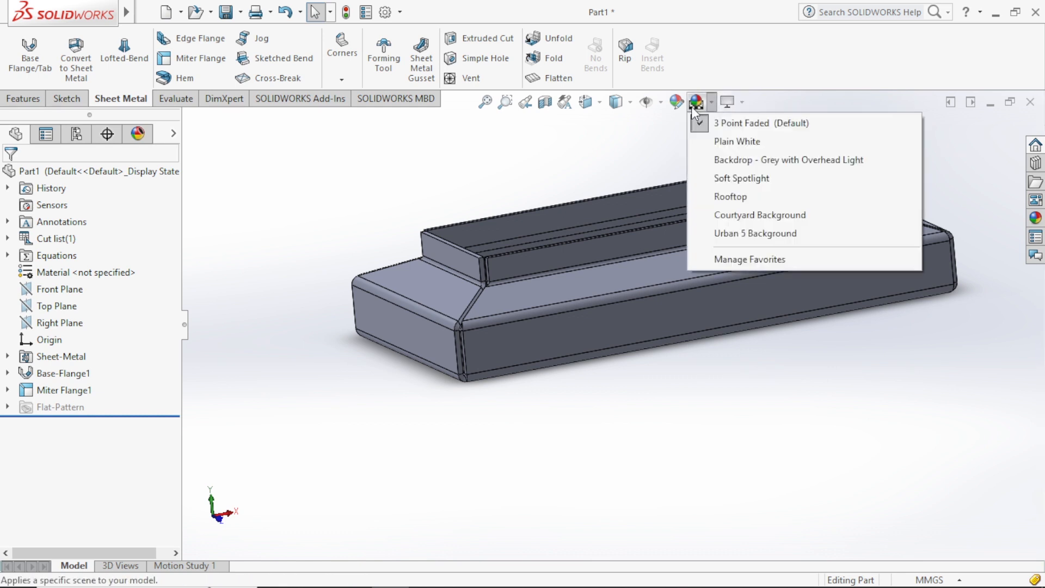
left_click(714, 142)
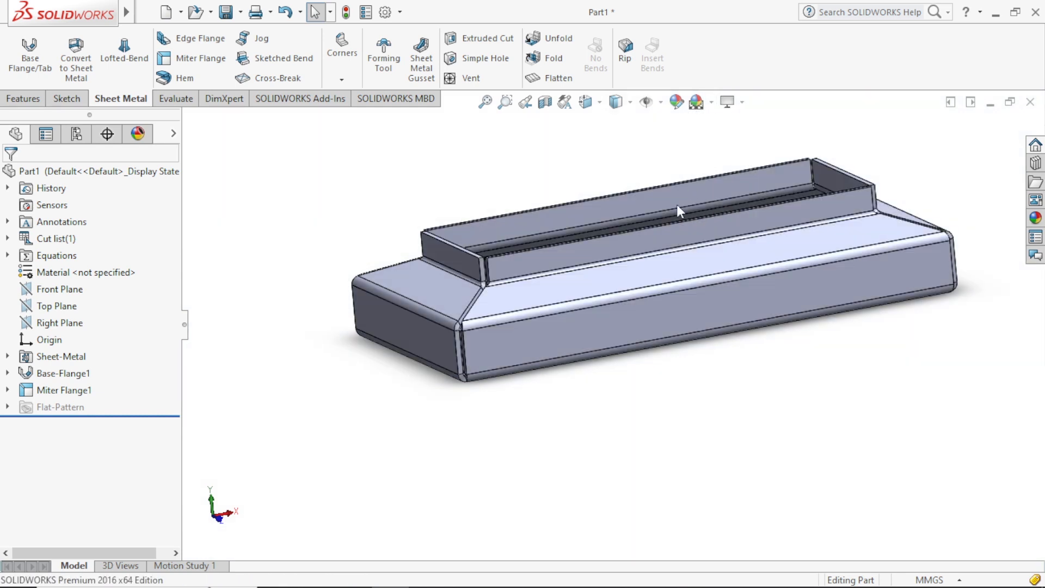
middle_click_drag(643, 423, 702, 442)
scroll(793, 333, "down", 3)
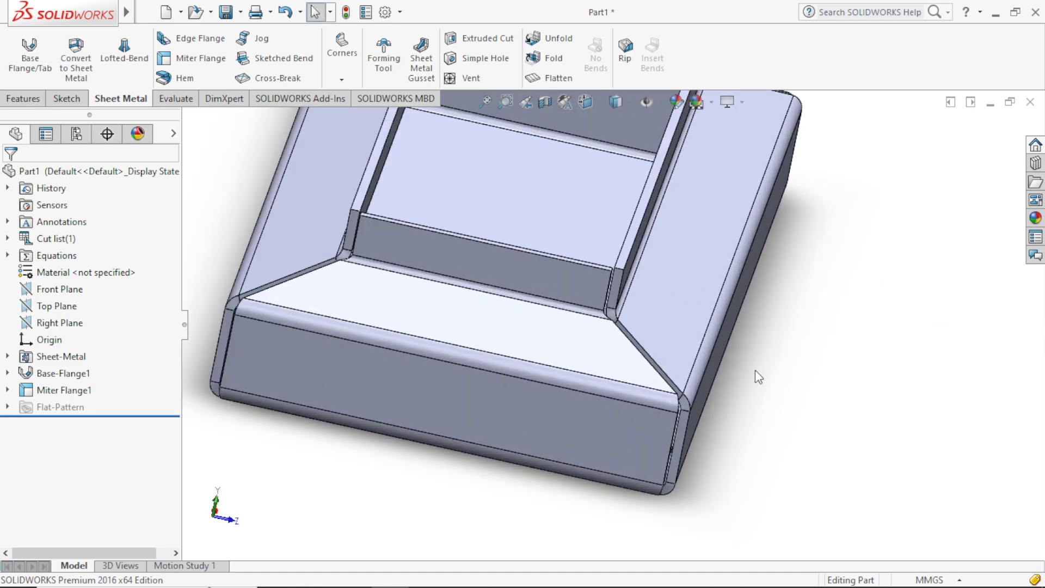
Examine the miter flange as a whole and the gap at its front corner
scroll(762, 383, "up", 3)
middle_click_drag(765, 392, 695, 416)
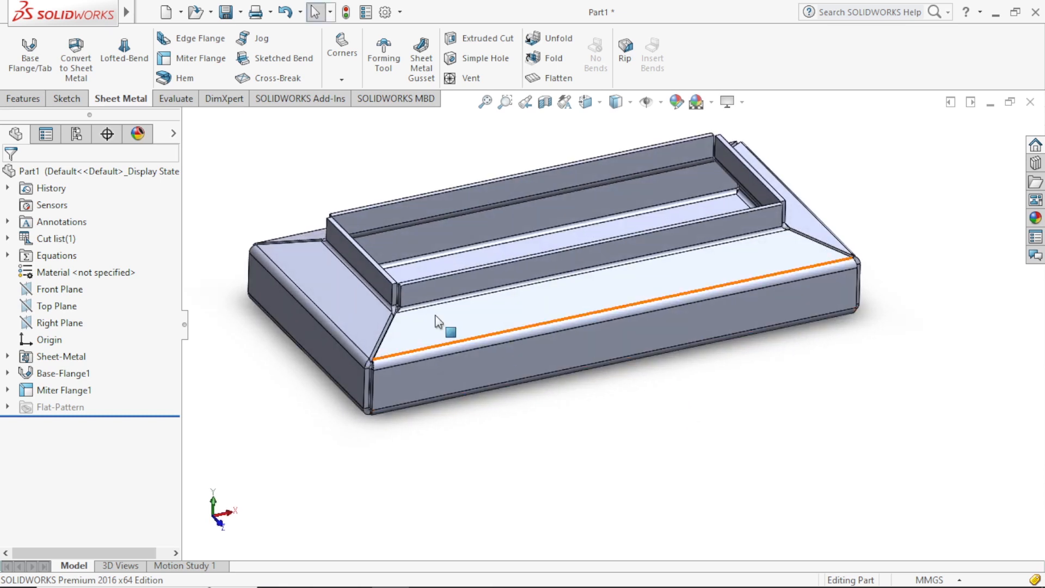
scroll(439, 324, "down", 3)
scroll(380, 380, "down", 5)
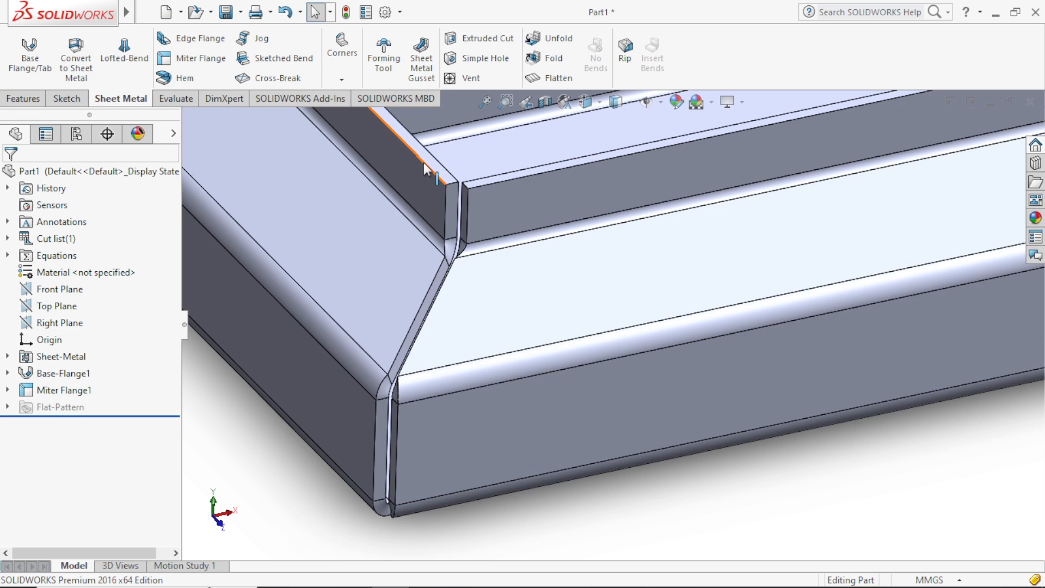
scroll(414, 294, "up", 6)
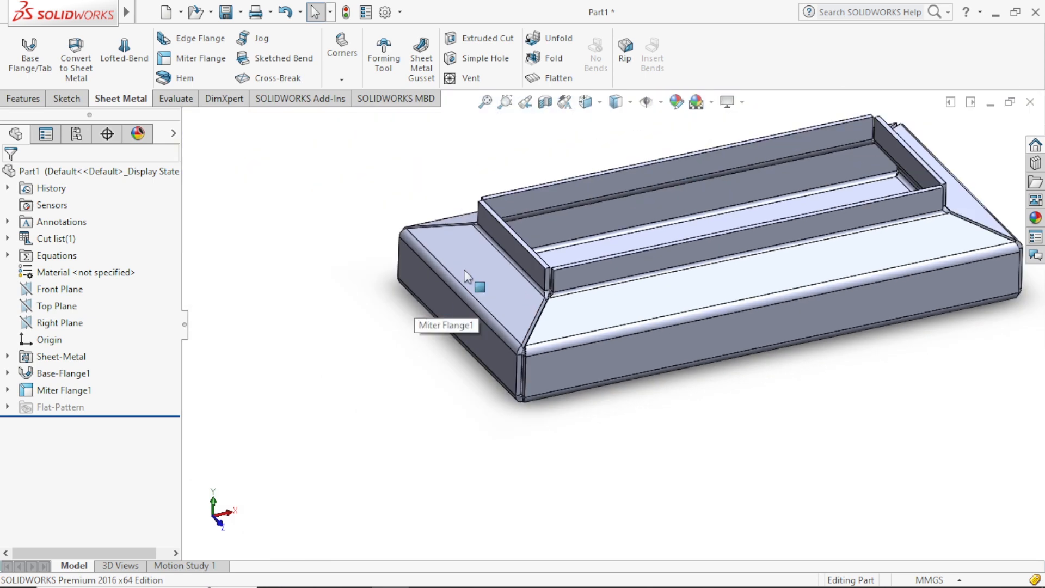
scroll(701, 217, "down", 4)
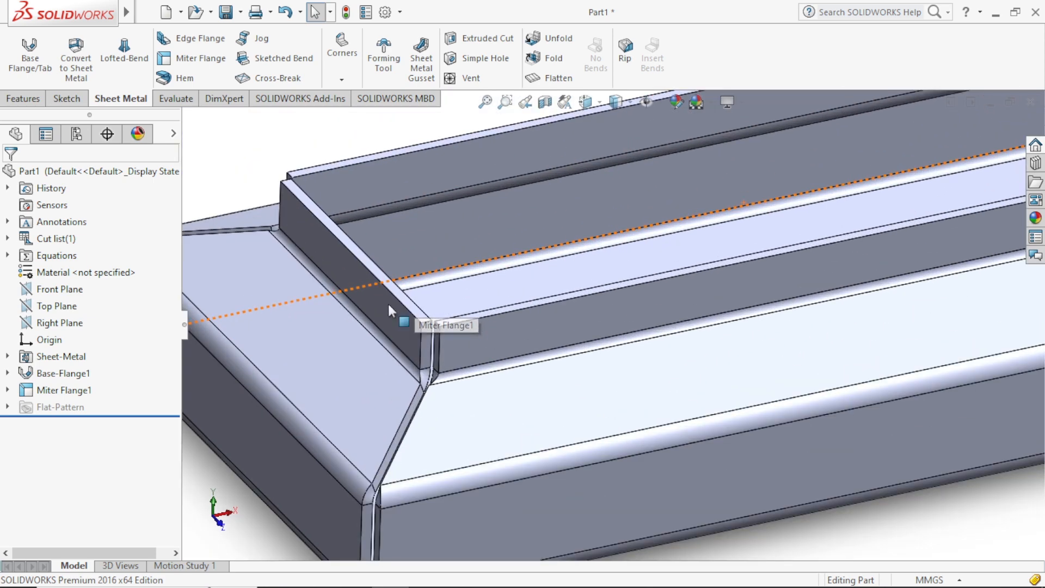
scroll(406, 305, "up", 4)
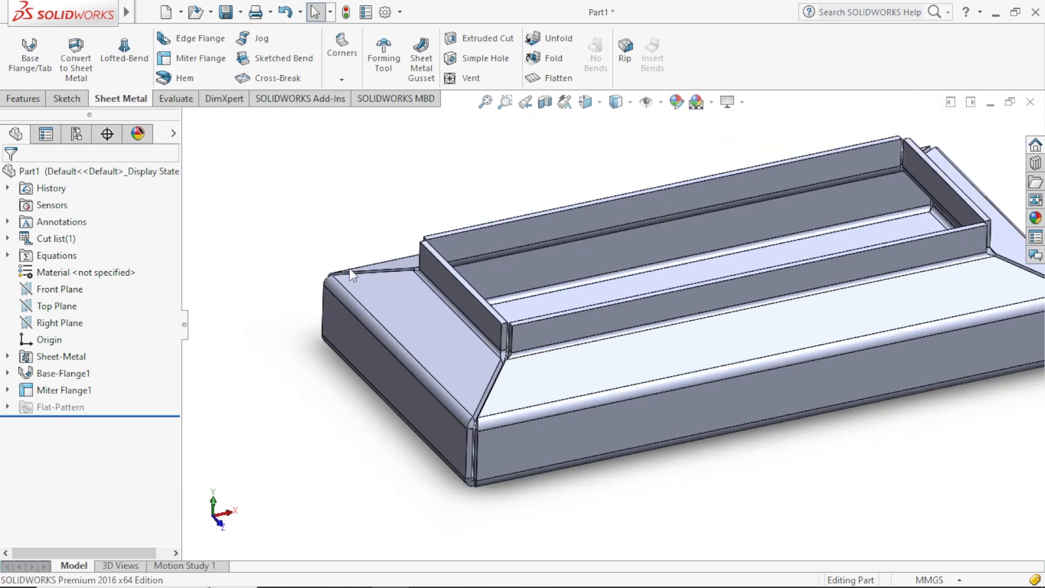
Delete the miter flange feature from the part, keeping its profile sketch
left_click(61, 389)
right_click(62, 385)
left_click(223, 352)
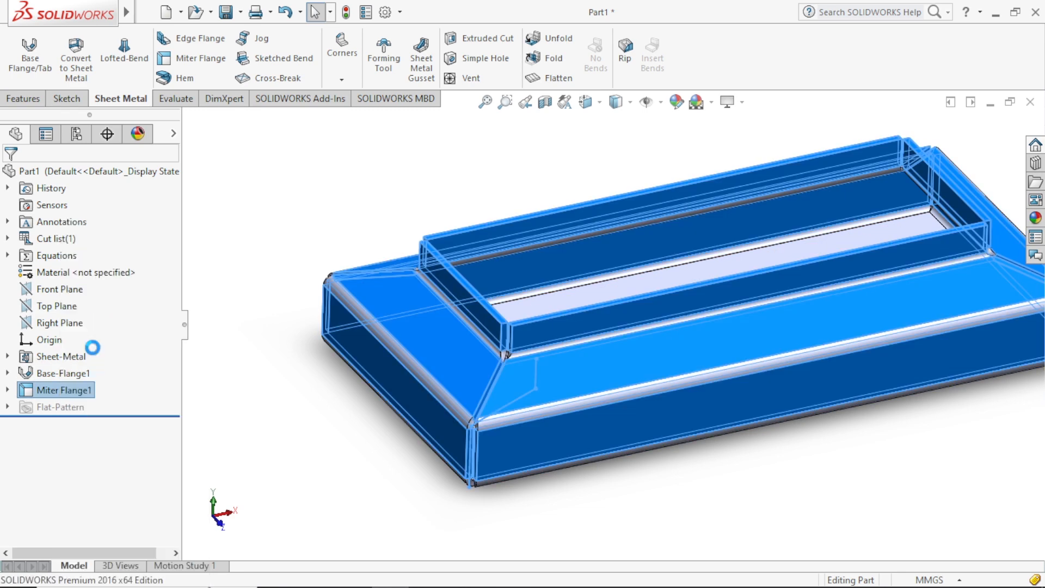
left_click(617, 225)
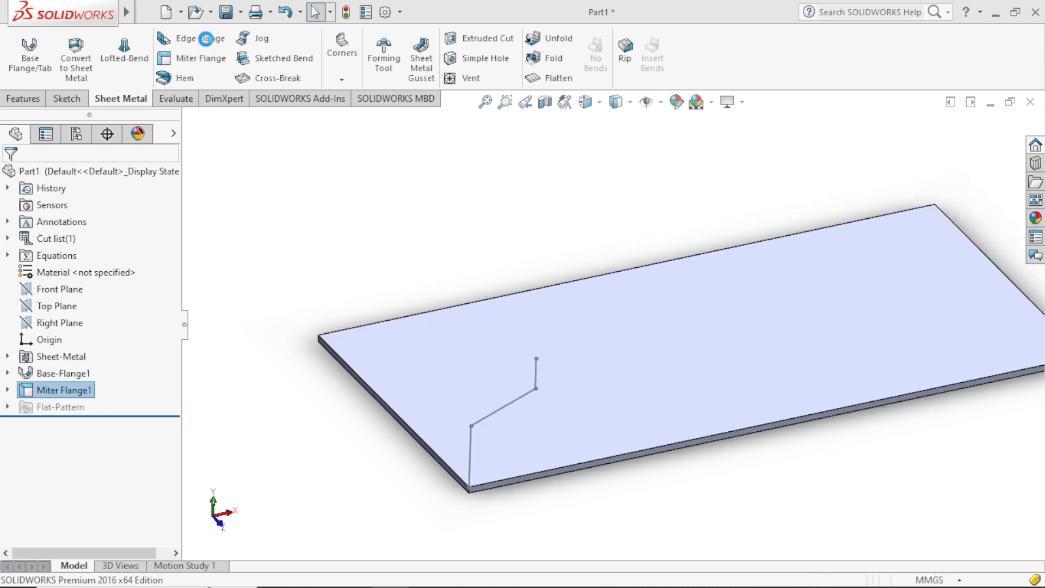
Add a 90° edge flange about 29.74 mm long, pointing up, on the base flange's short edge
left_click(436, 459)
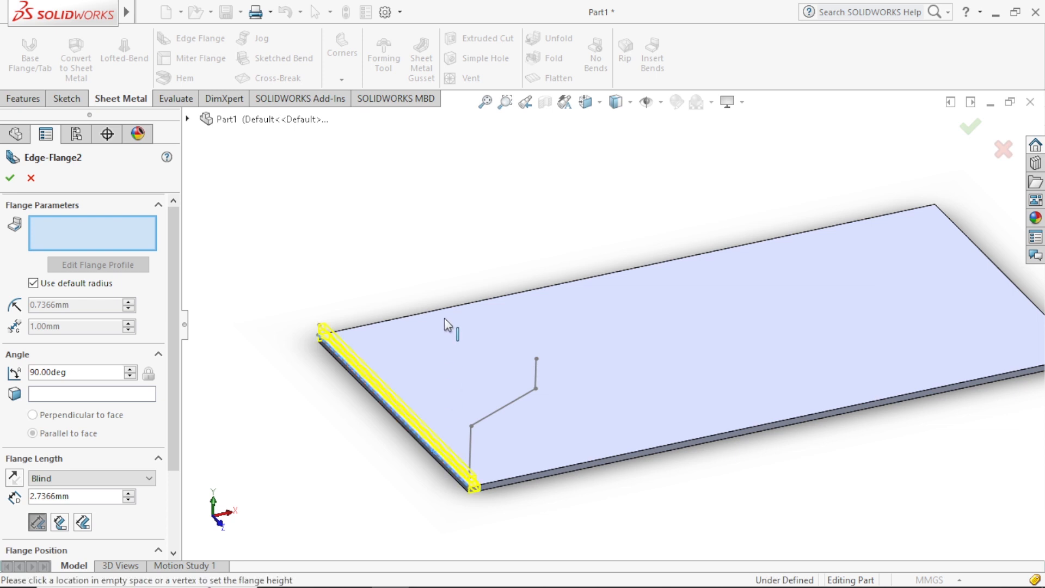
left_click(440, 237)
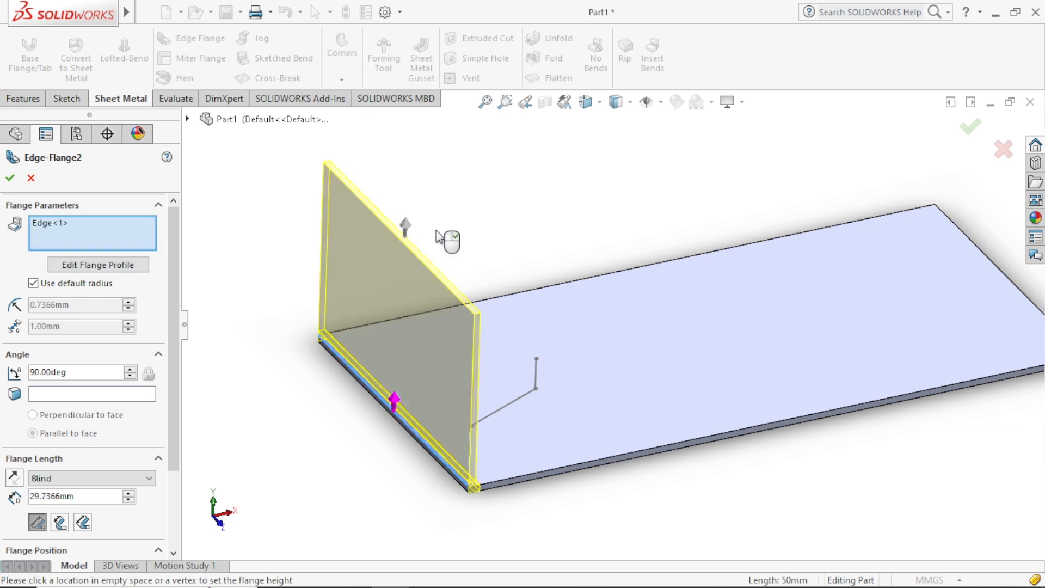
left_click(10, 178)
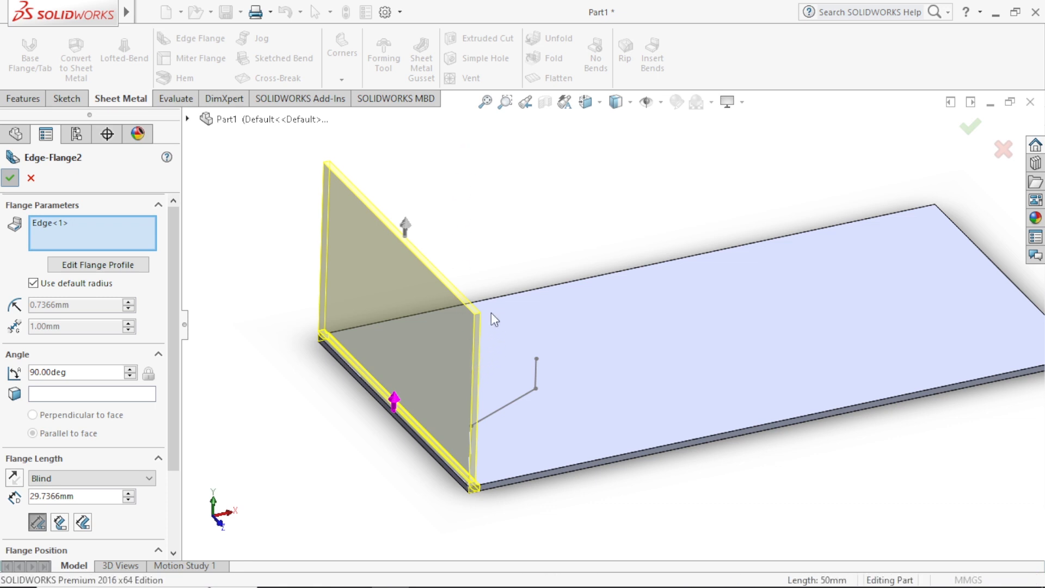
Start a hem on the inner top edge of the new edge flange
scroll(491, 307, "down", 2)
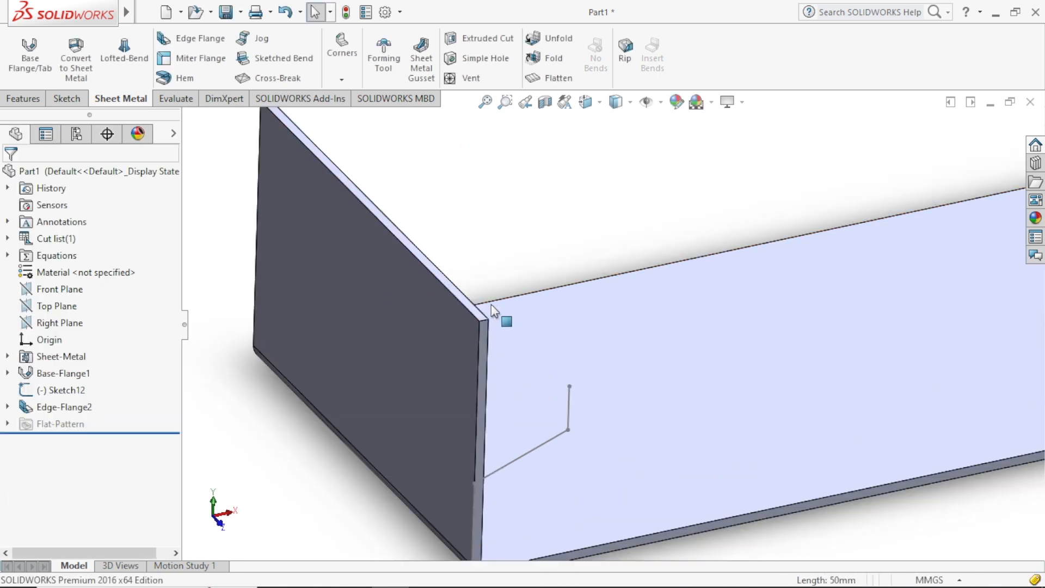
scroll(491, 306, "down", 2)
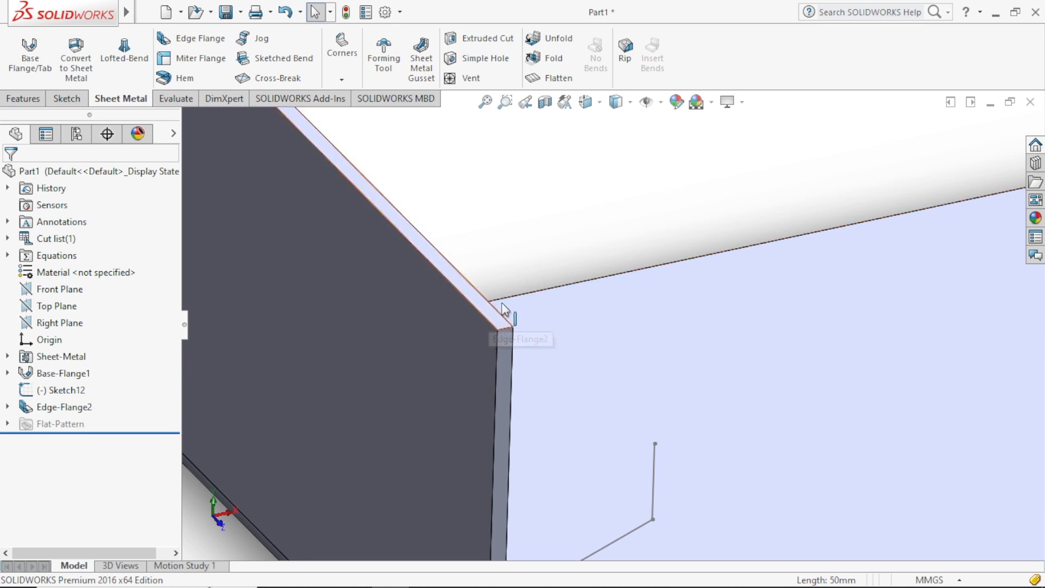
scroll(472, 310, "up", 4)
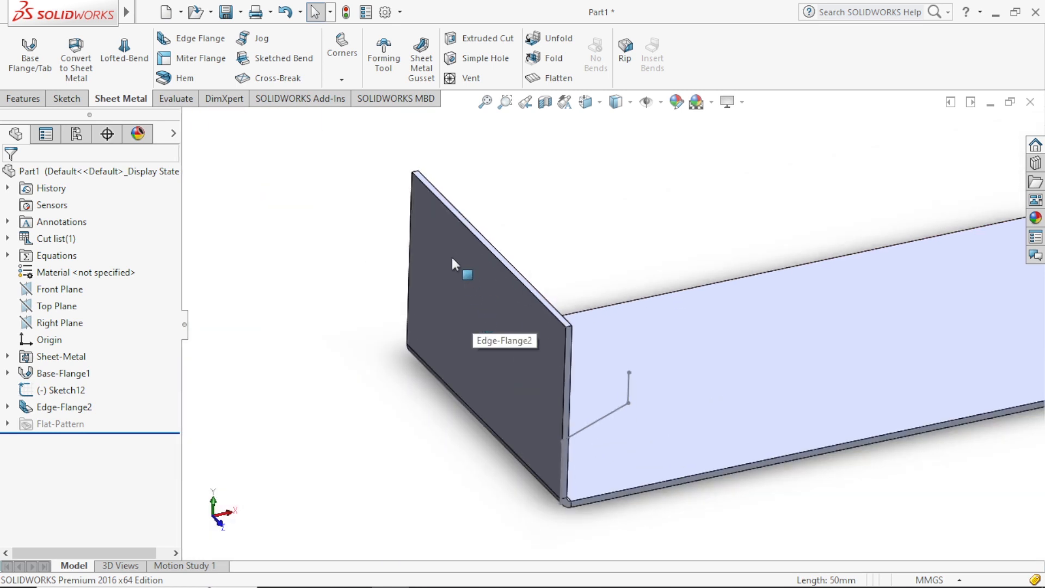
scroll(714, 497, "up", 3)
middle_click_drag(713, 497, 664, 469)
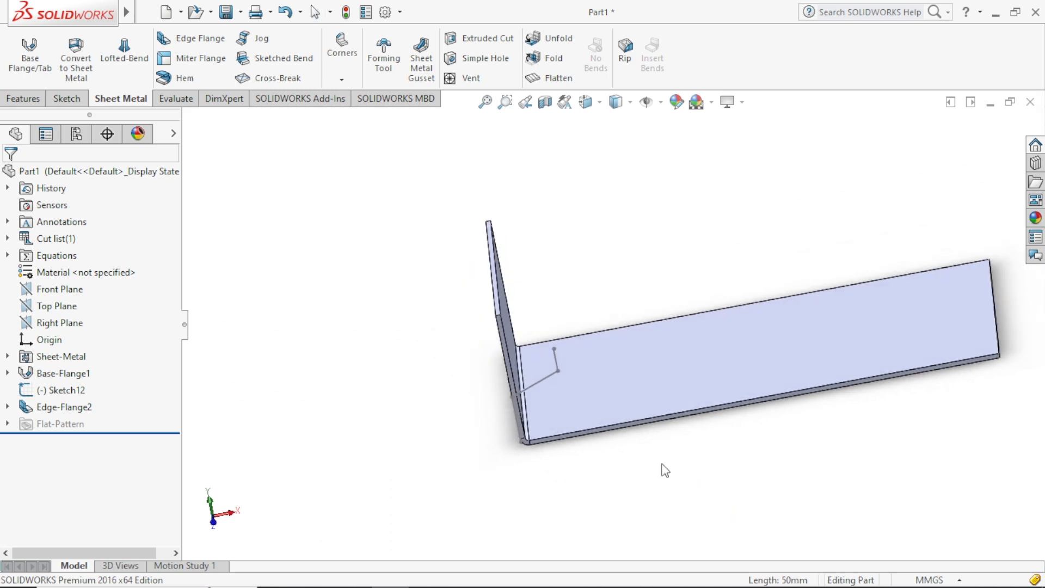
scroll(559, 381, "down", 1)
scroll(473, 256, "down", 3)
scroll(602, 350, "down", 3)
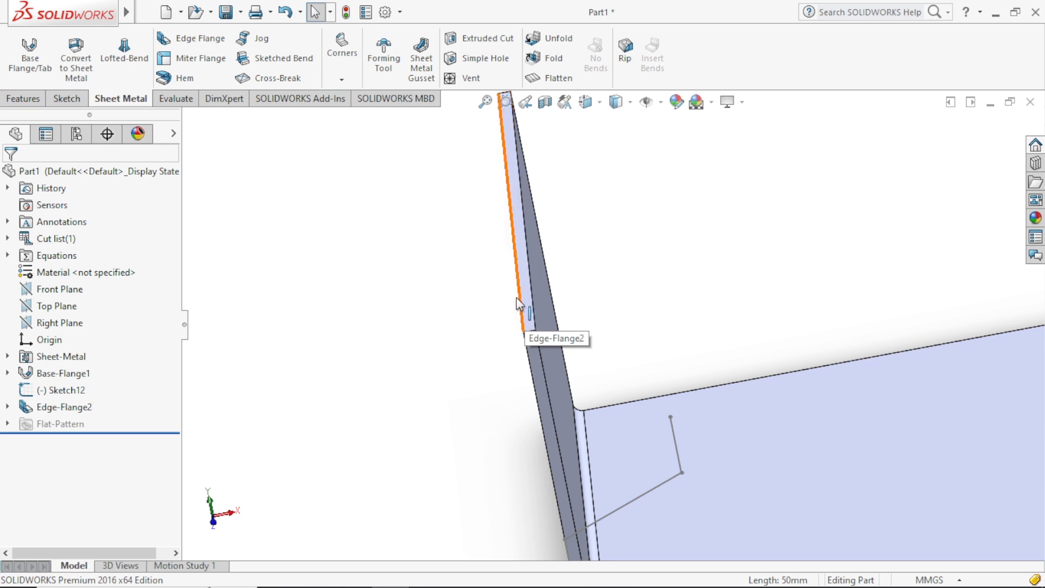
left_click(218, 79)
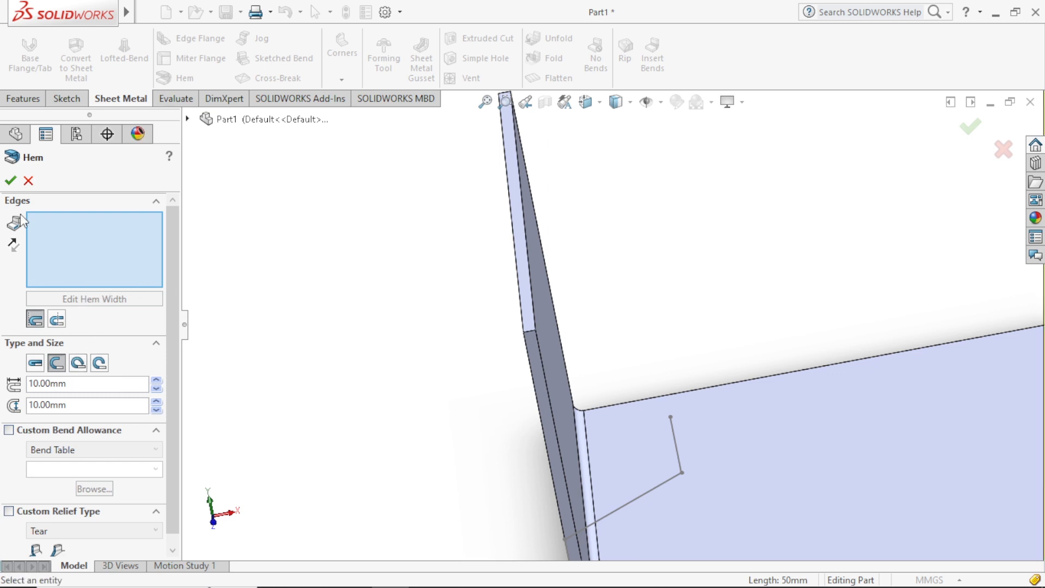
left_click(531, 291)
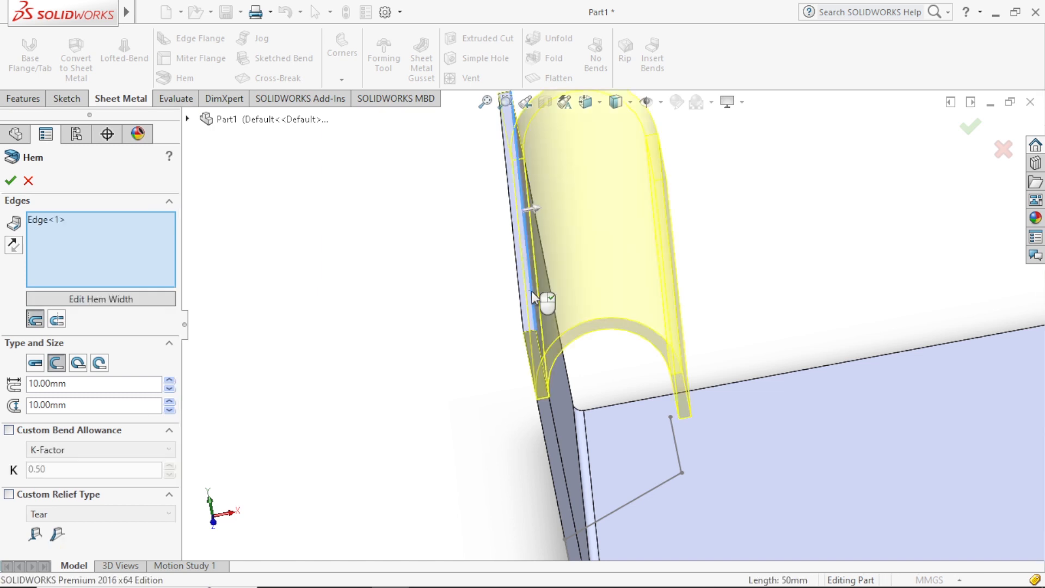
Try a 0.50 mm length and a 0.50 mm gap distance on the open hem
scroll(584, 289, "up", 5)
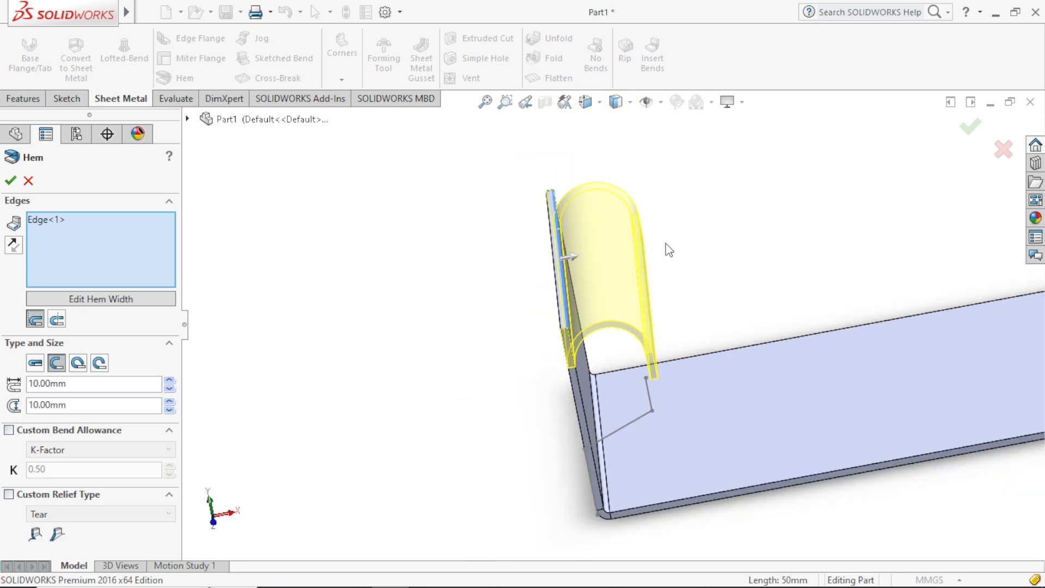
middle_click_drag(730, 301, 714, 235)
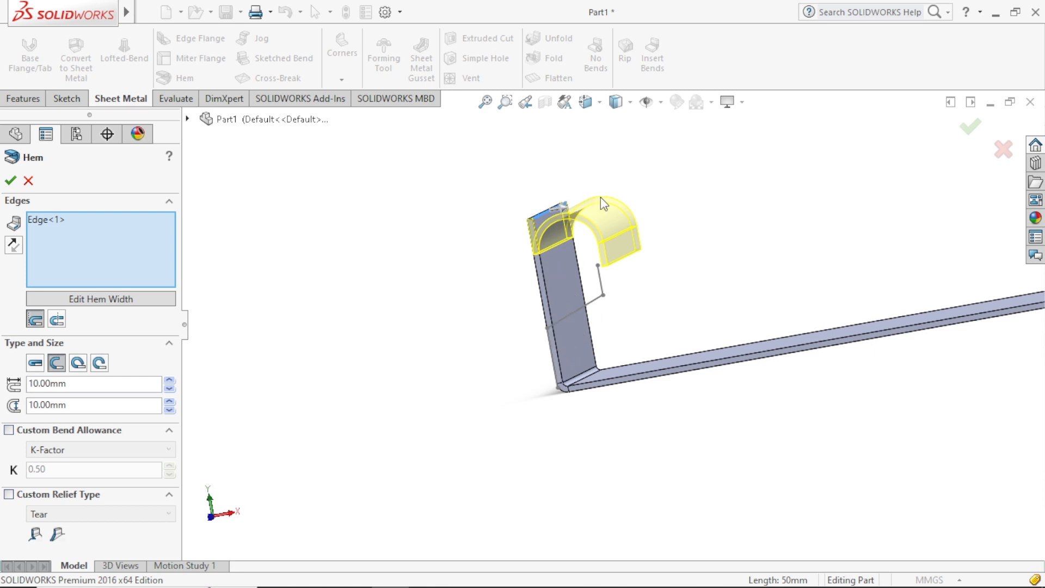
left_click(89, 377)
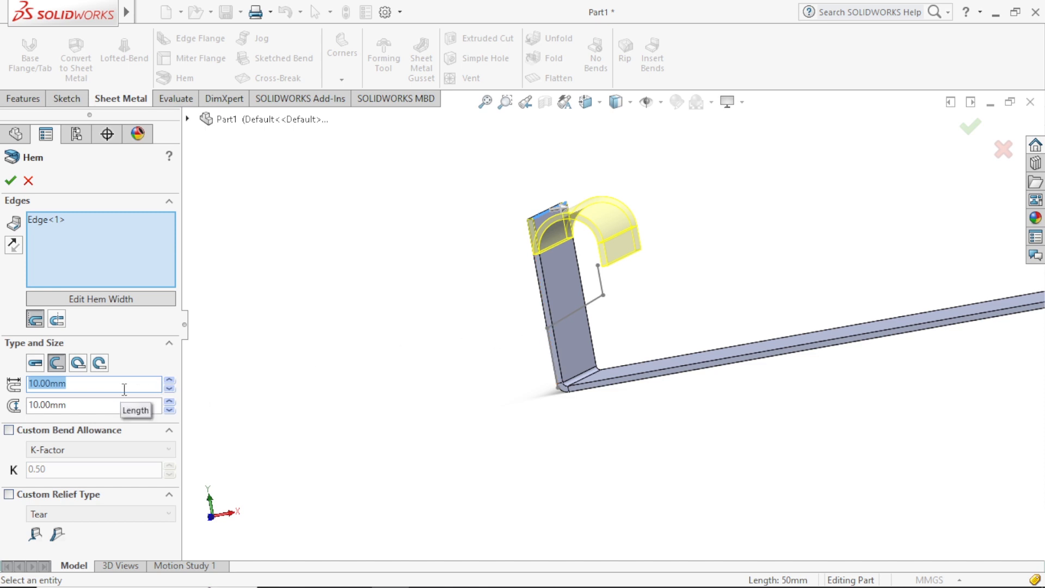
type(".5")
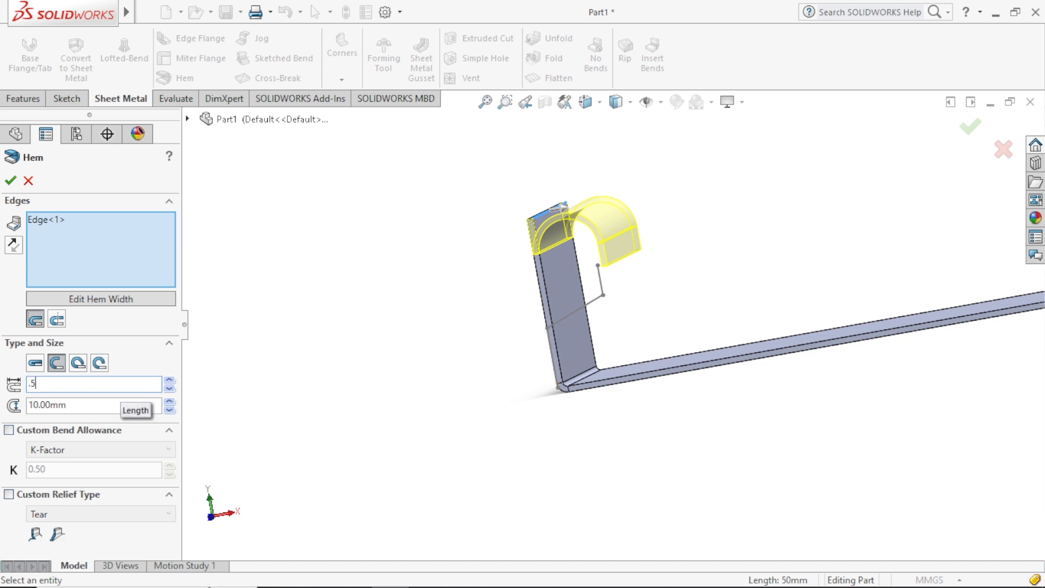
left_click(88, 400)
key("BackSpace")
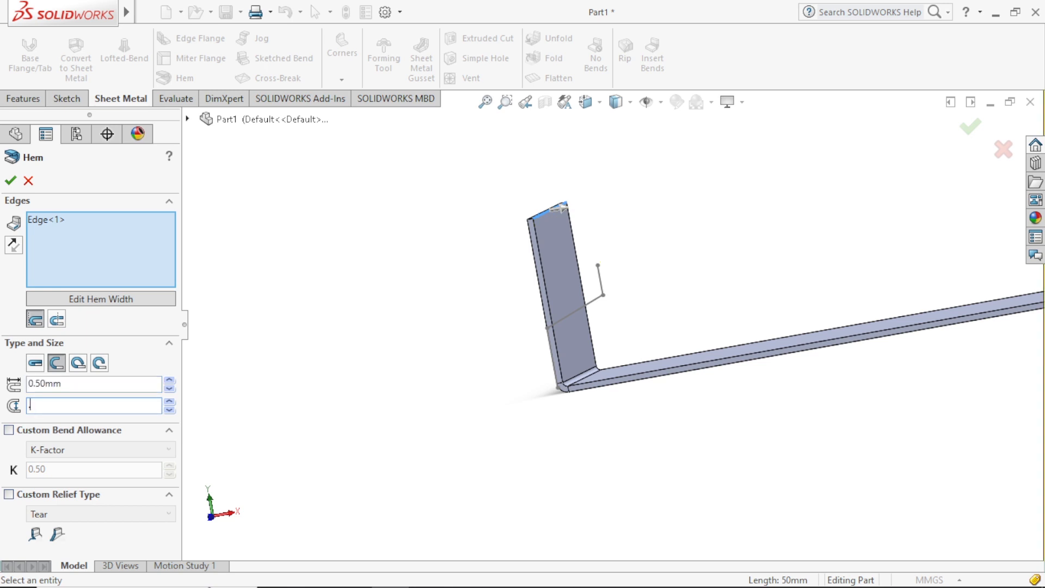
key("Return")
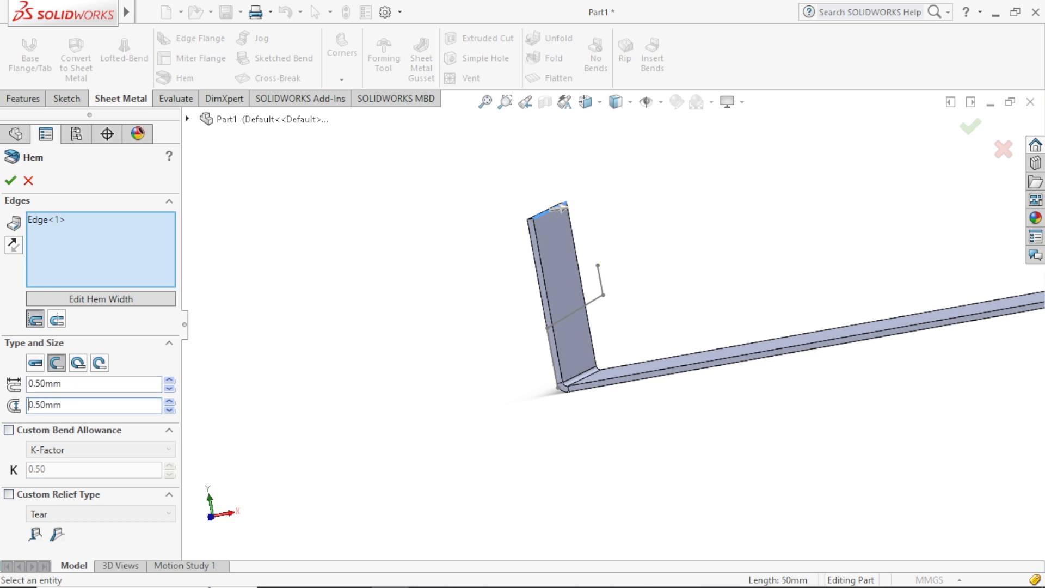
Change the hem type to Closed and set its length to 1.50 mm
left_click(37, 367)
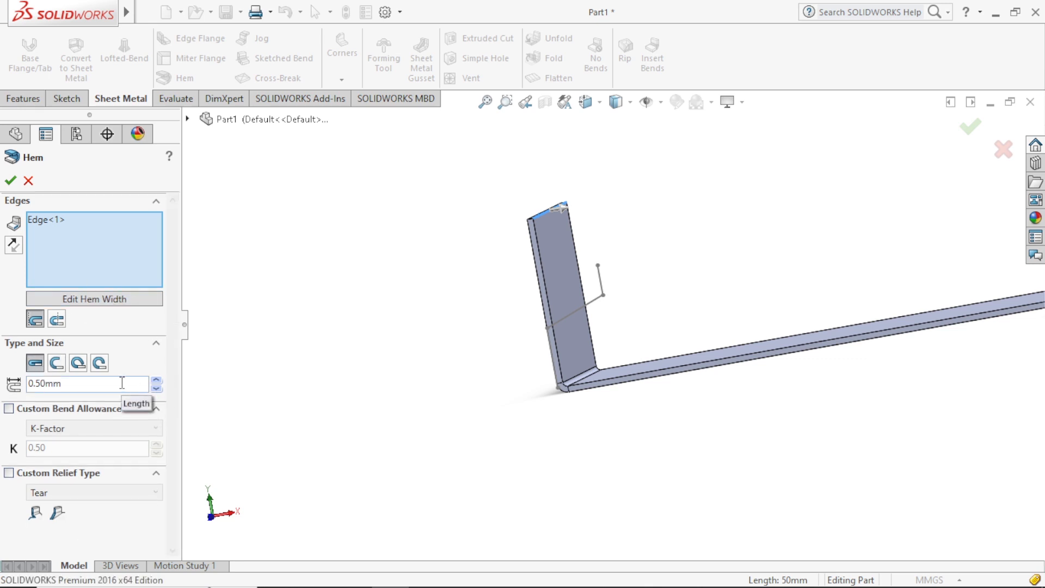
scroll(545, 204, "down", 5)
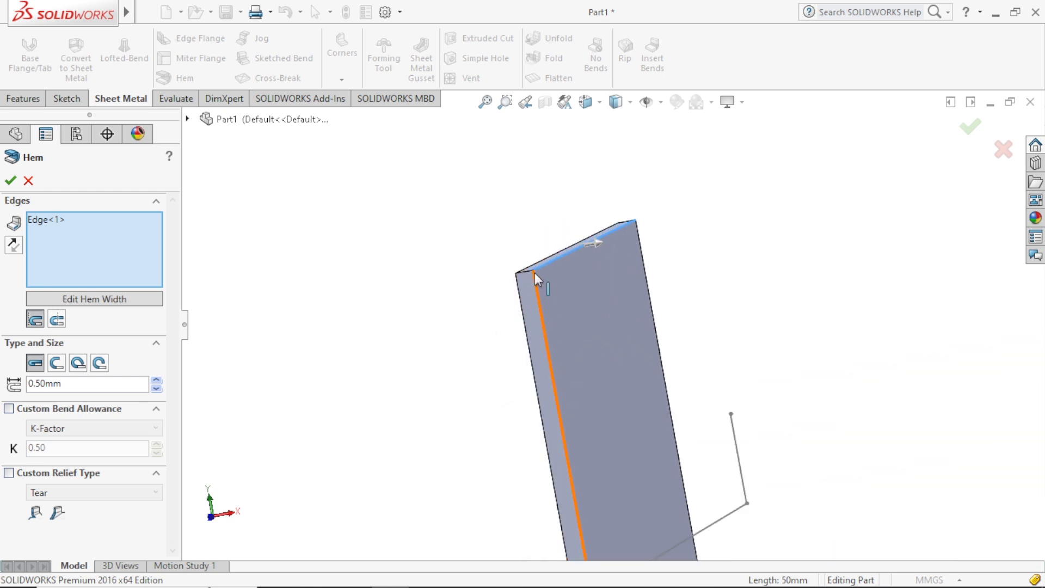
double_click(78, 385)
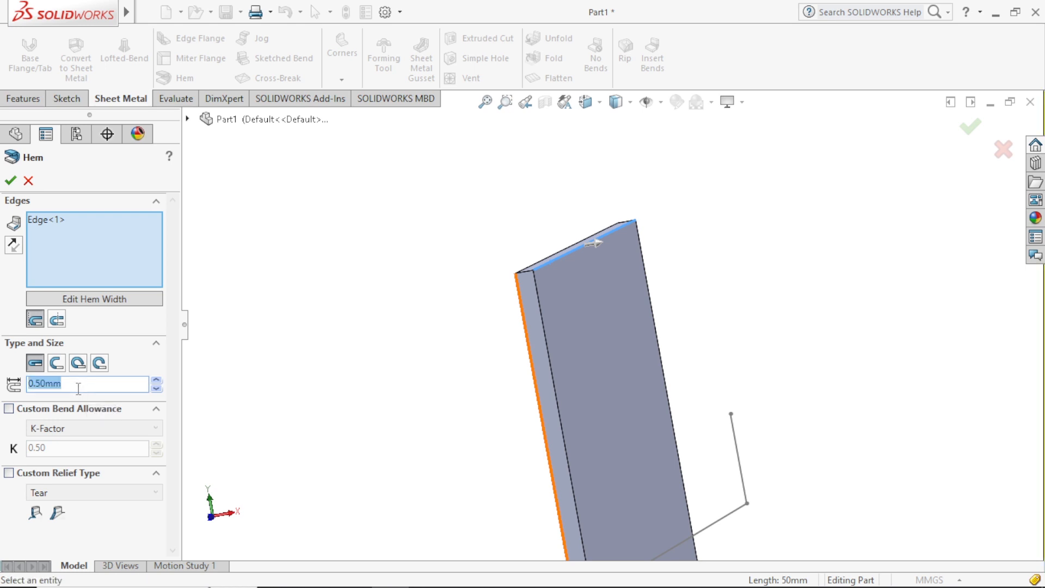
type("1.5")
key("Return")
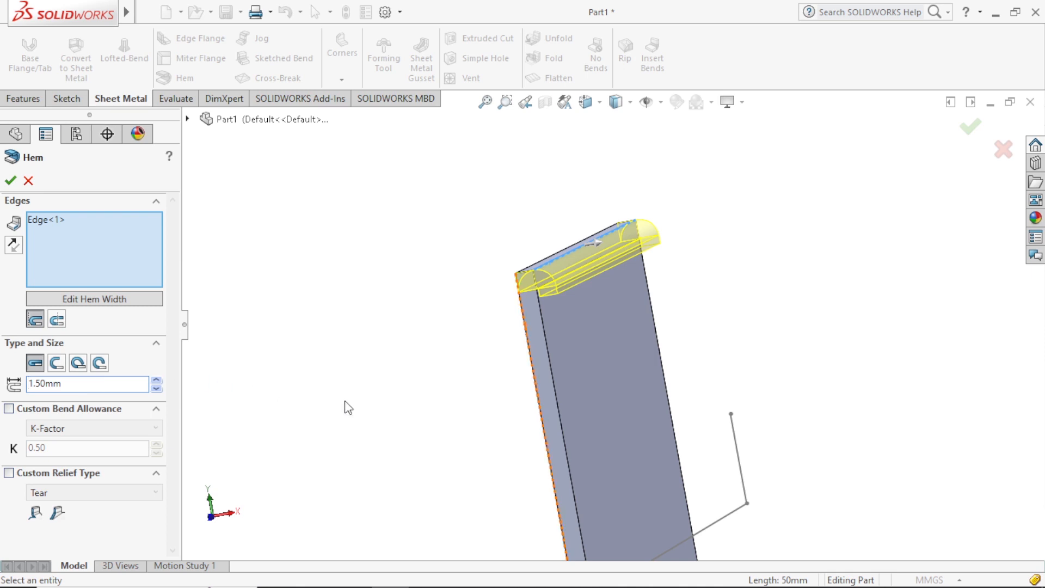
Switch the hem position to Bend Outside, check the preview at the flange end and apply the hem
mouse_move(744, 294)
middle_mouse_down()
mouse_move(758, 275)
mouse_move(737, 275)
middle_mouse_up()
scroll(684, 238, "down", 4)
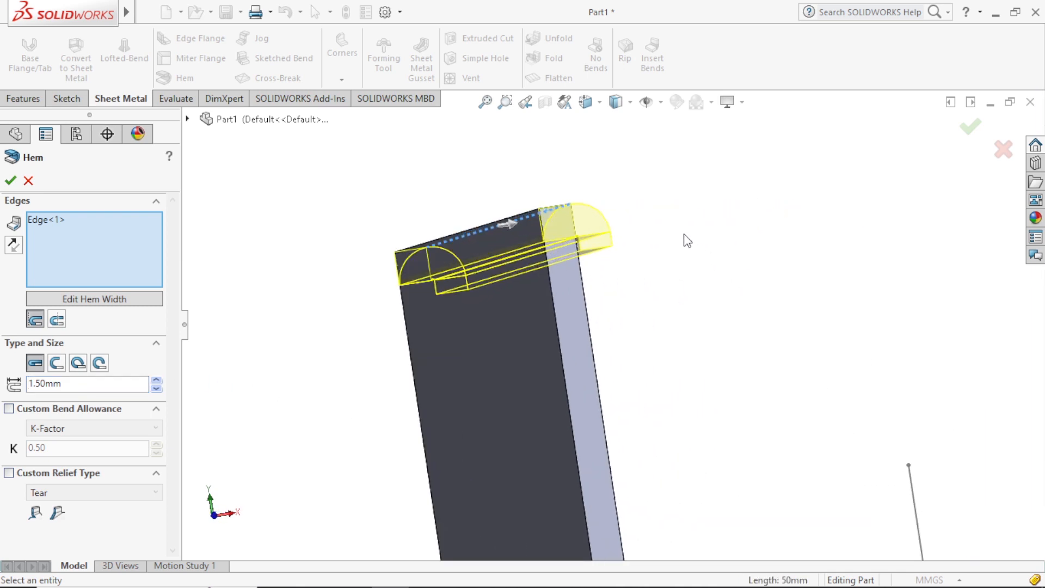
scroll(567, 244, "down", 3)
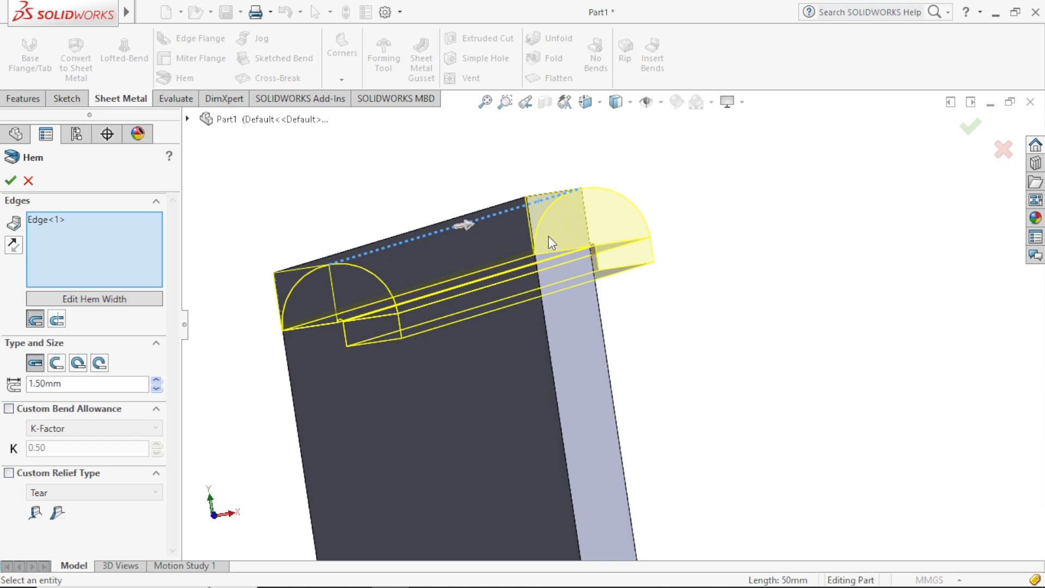
left_click(56, 321)
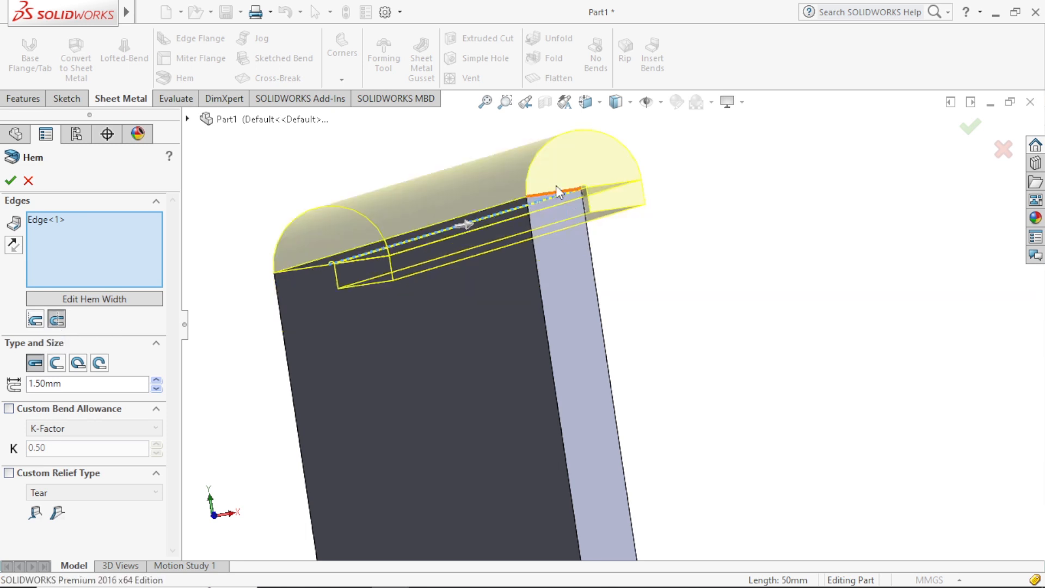
mouse_move(662, 292)
middle_mouse_down()
mouse_move(643, 295)
mouse_move(658, 294)
middle_mouse_up()
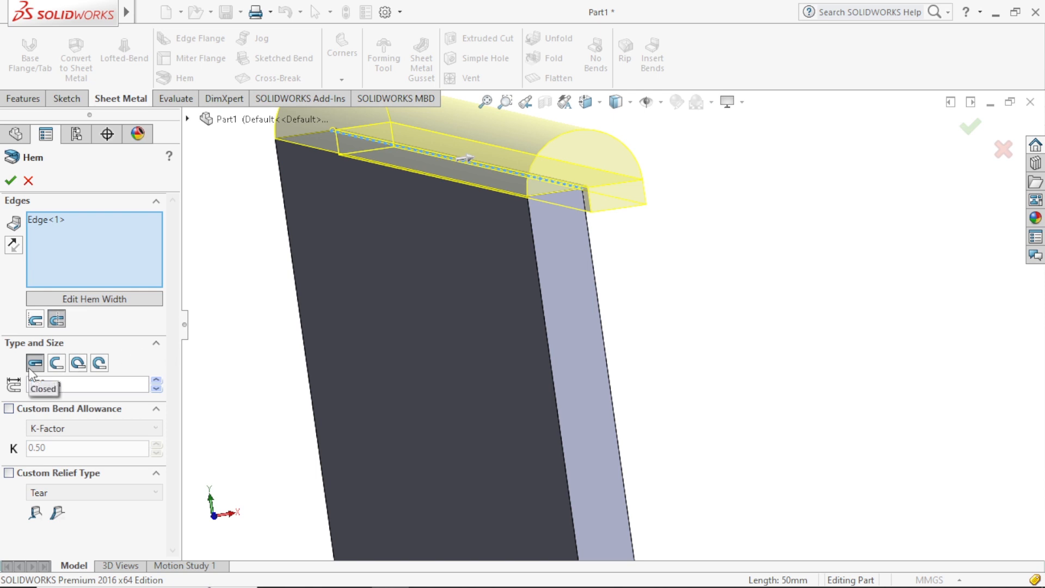
left_click(10, 180)
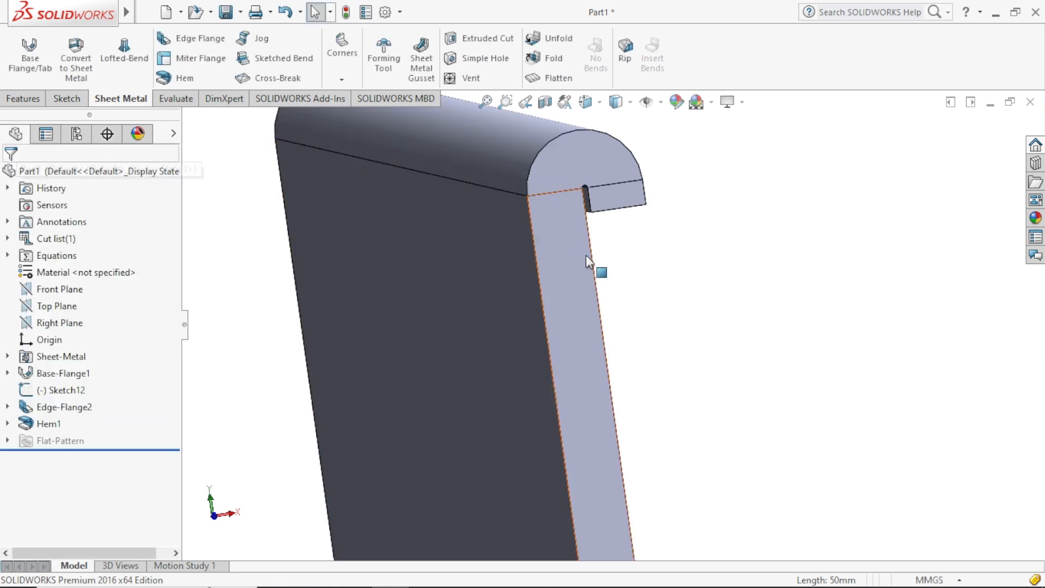
Check the closed hem's end, reopen the hem for editing and change its type to Open
middle_click_drag(586, 255, 662, 284)
scroll(577, 182, "down", 2)
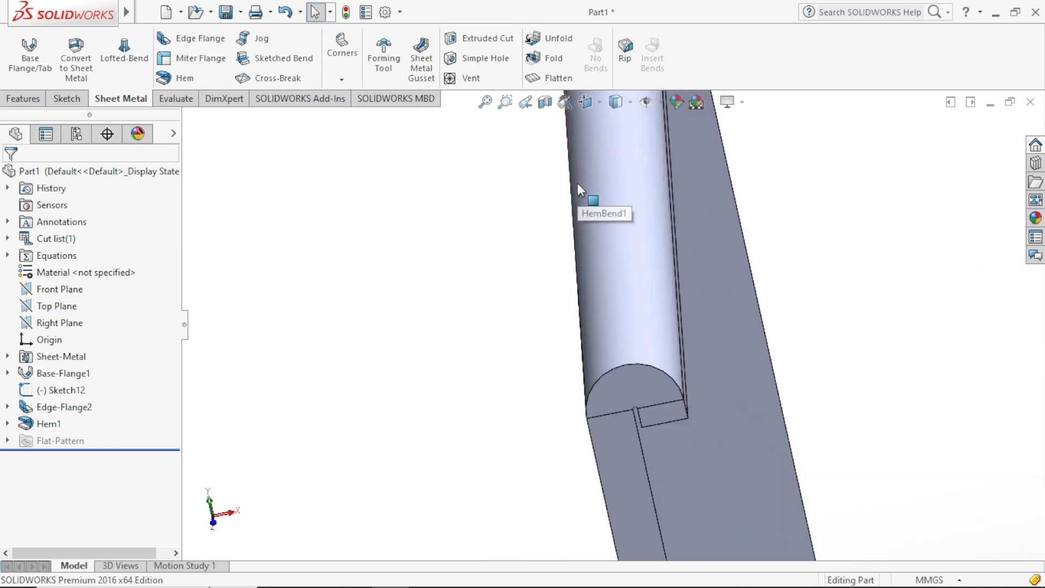
scroll(657, 353, "down", 3)
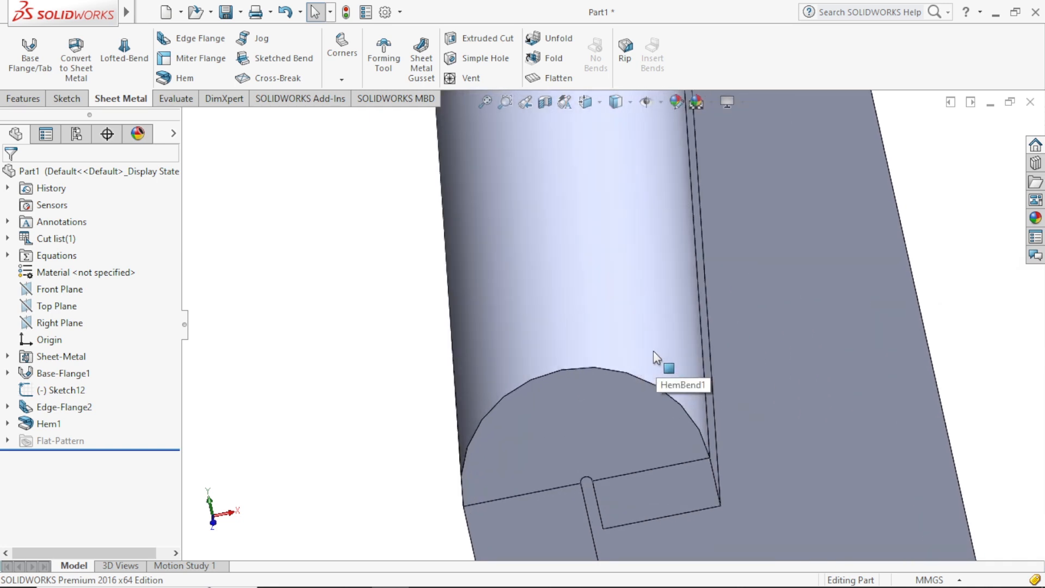
scroll(653, 351, "up", 1)
left_click(49, 424)
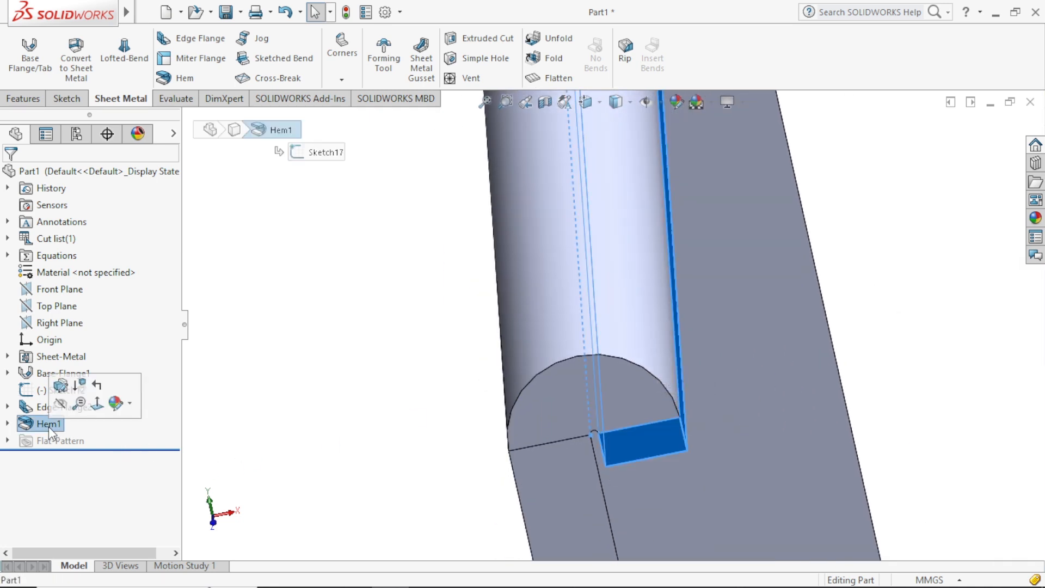
left_click(61, 384)
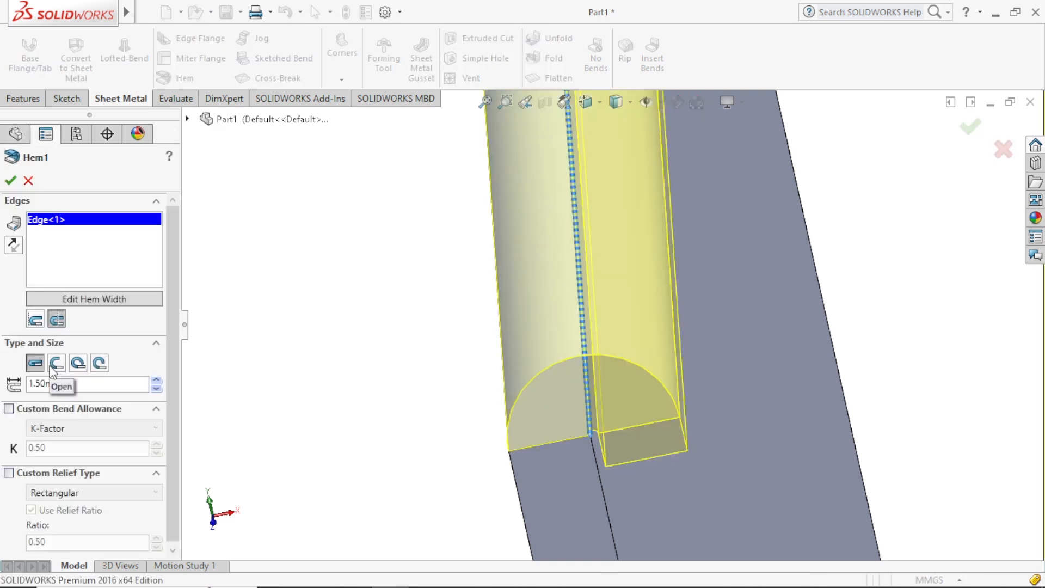
left_click(55, 368)
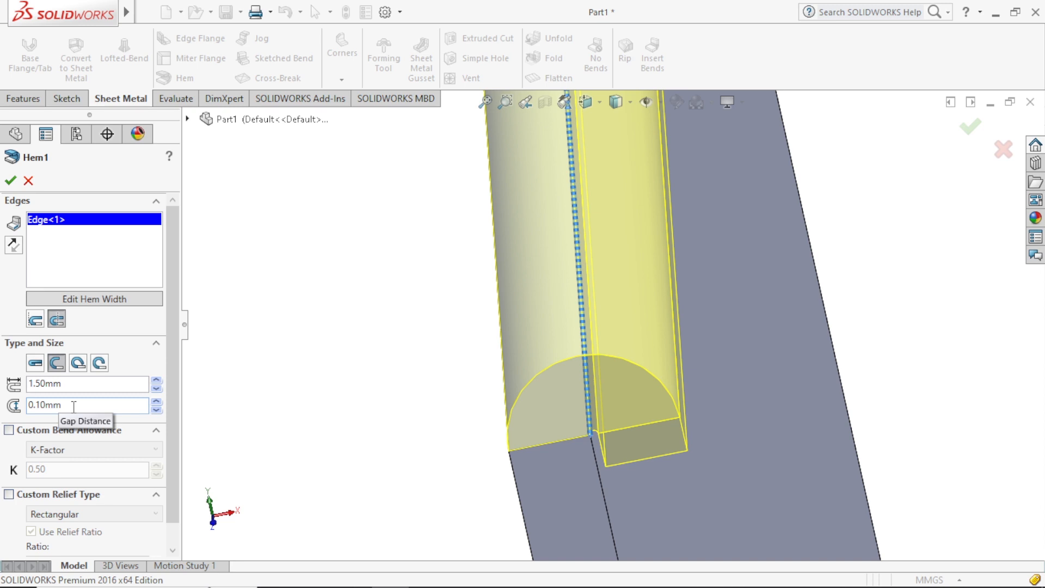
Try gap distances of 1 mm and 2 mm on the open hem, and set its length to 2.50 mm
left_click(74, 406)
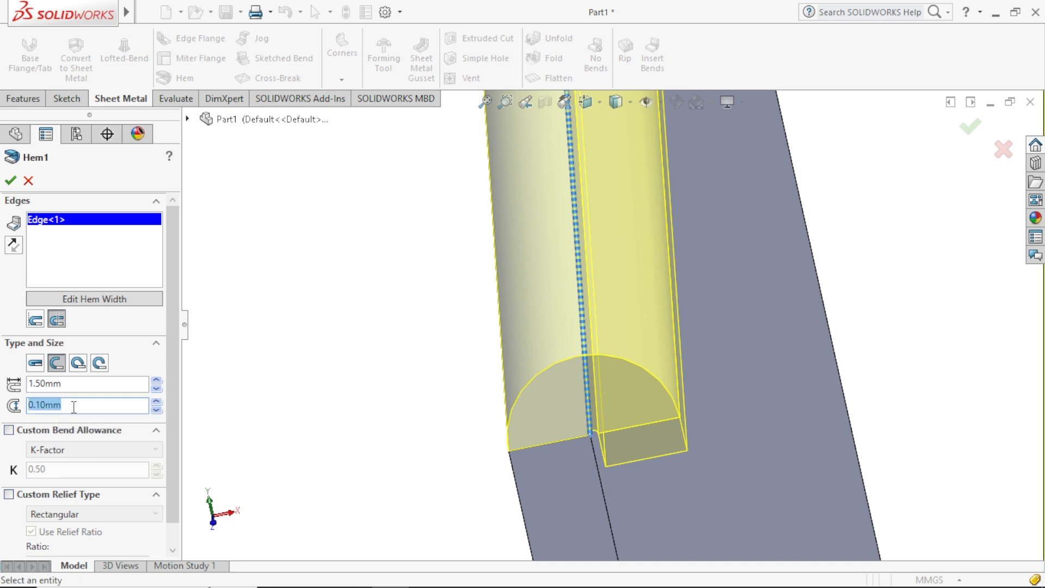
type("1")
key("Return")
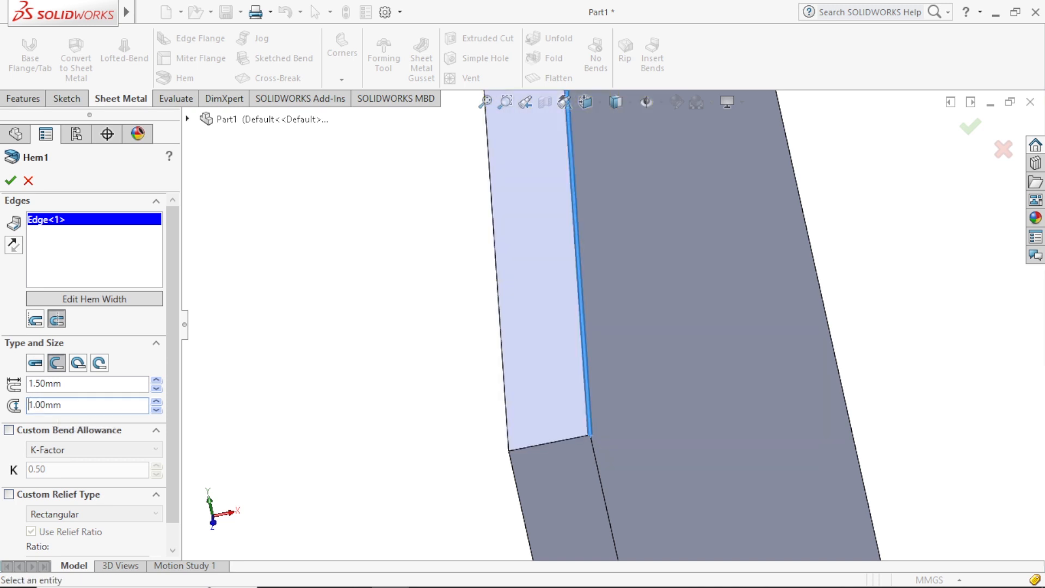
left_click(96, 404)
type("2")
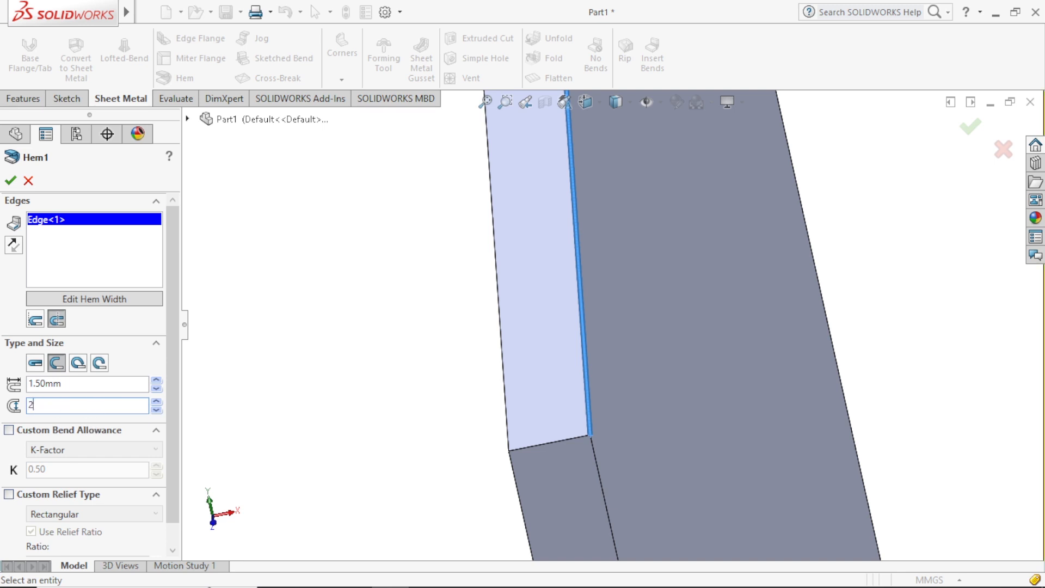
key("Return")
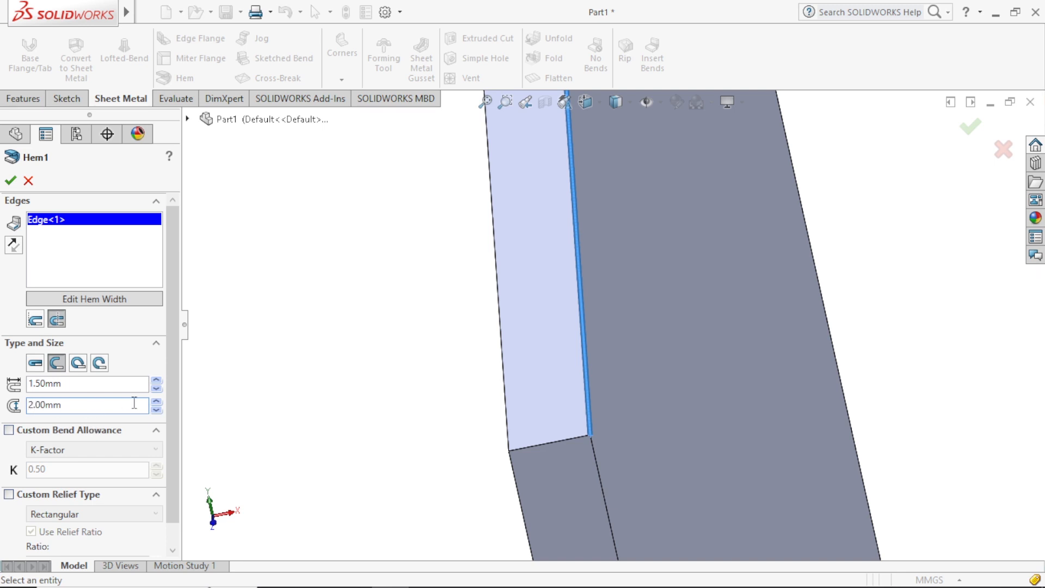
left_click(78, 387)
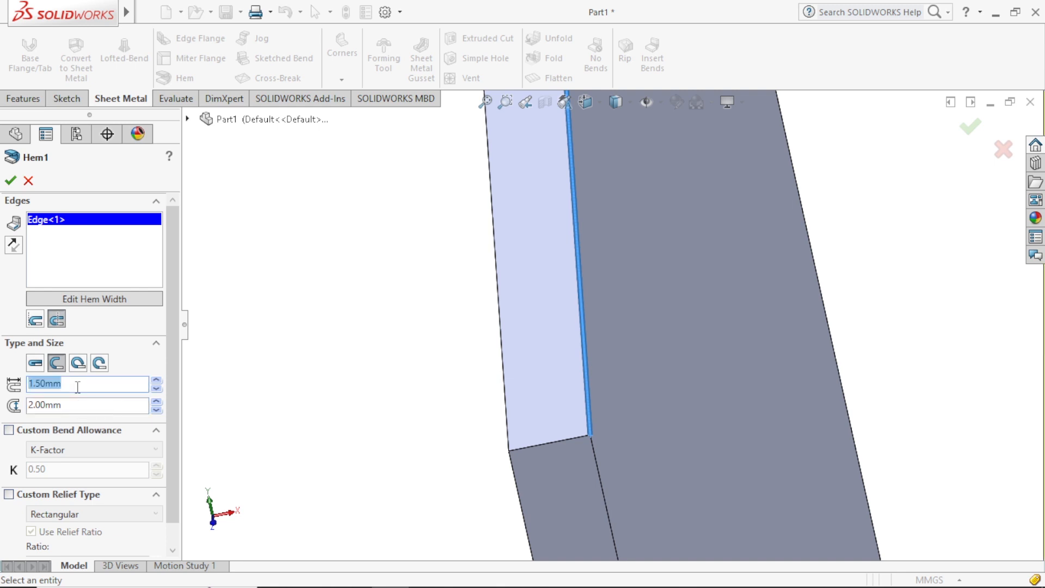
type("2.5")
key("Return")
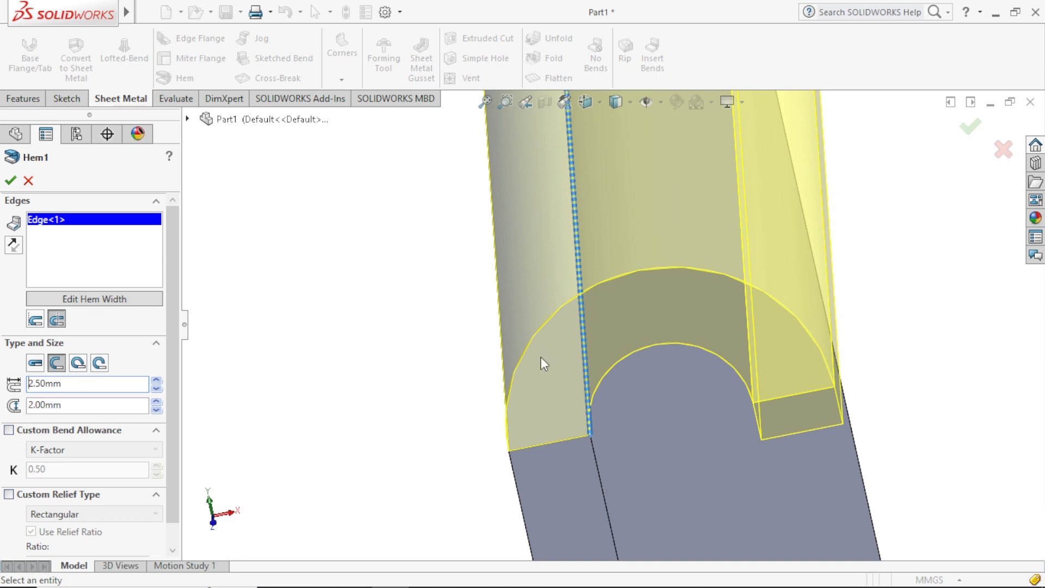
Change the hem type to Tear Drop, set its radius to 3 mm and check the preview
scroll(569, 410, "up", 4)
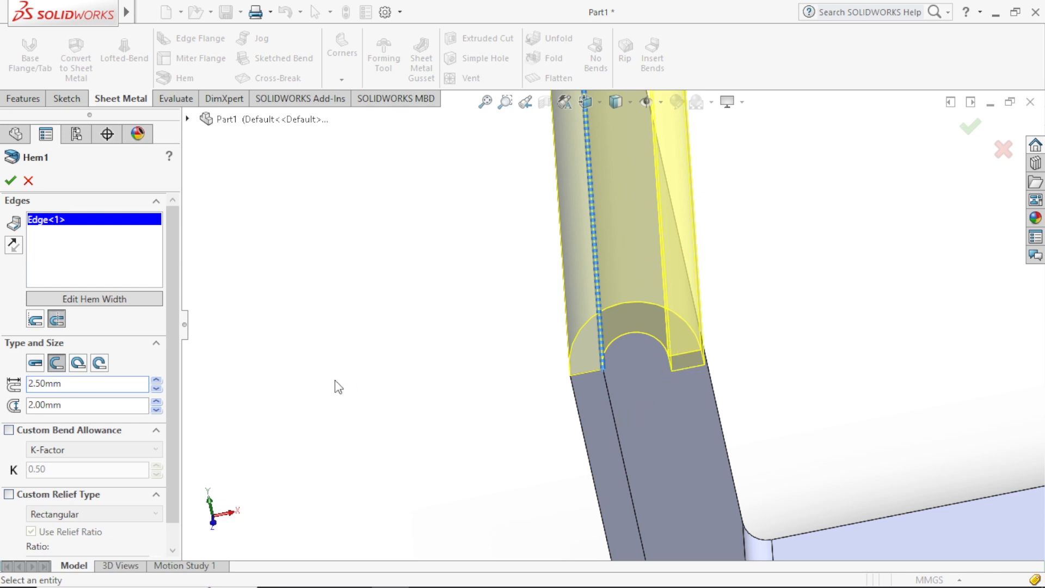
left_click(78, 368)
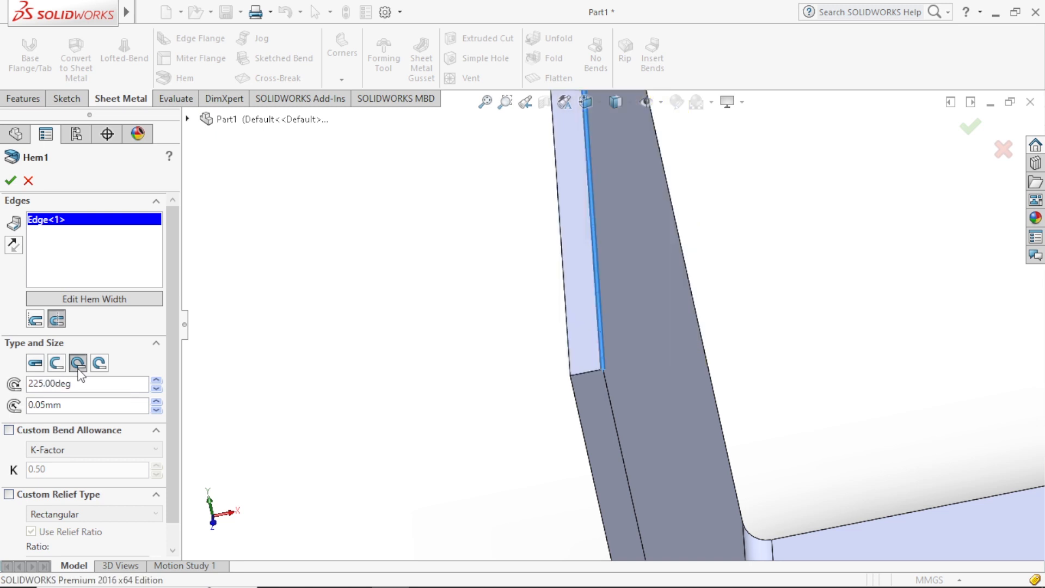
left_click(70, 405)
type("3")
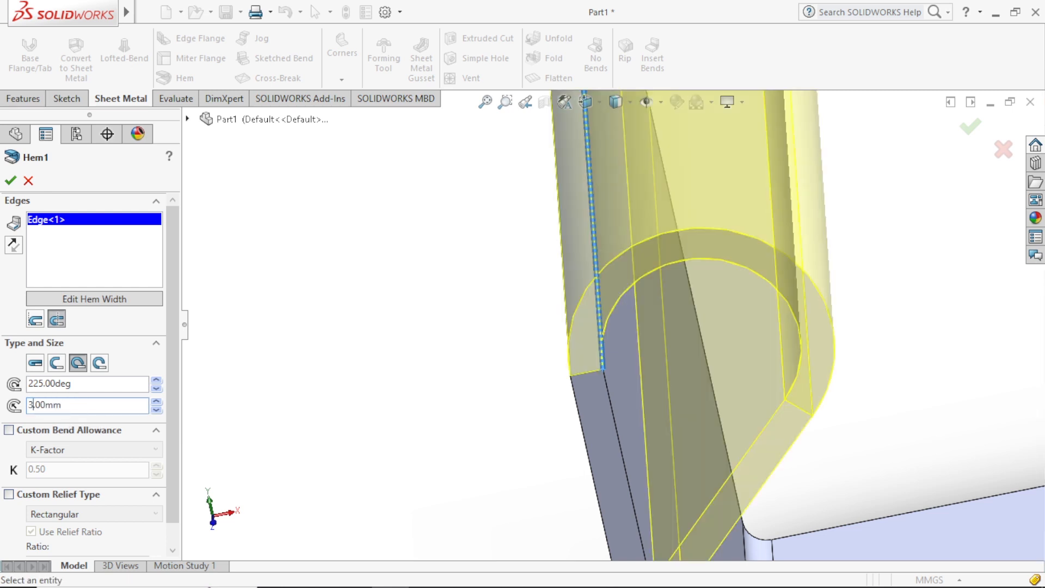
scroll(554, 368, "up", 3)
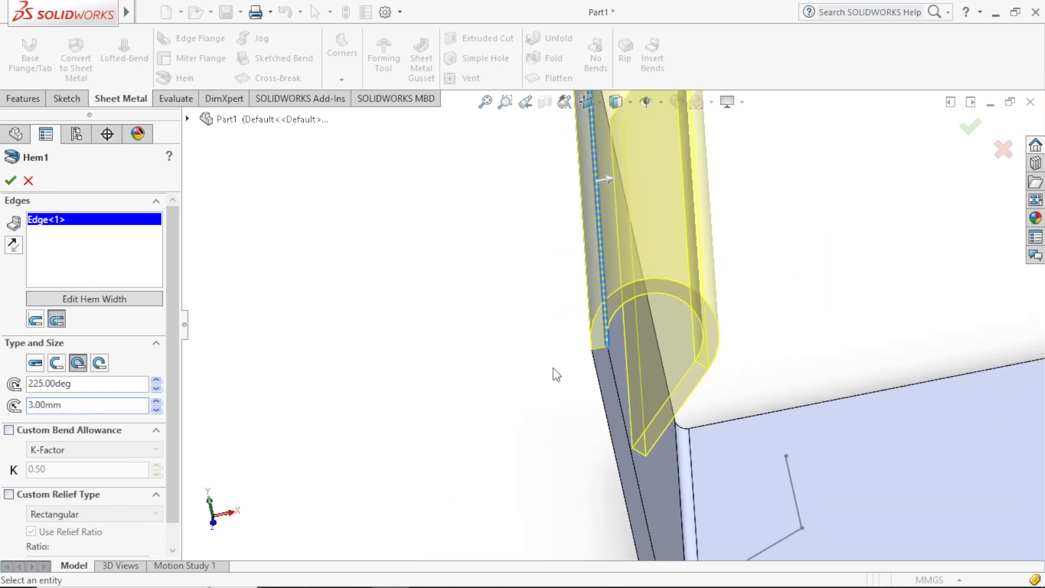
scroll(782, 268, "up", 2)
middle_click_drag(771, 271, 746, 203)
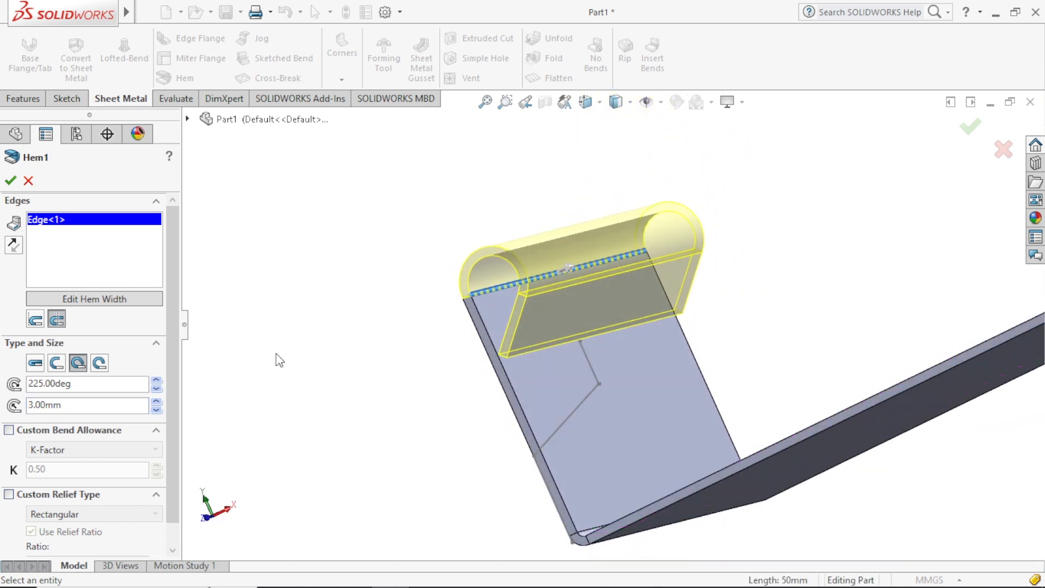
Change the hem type to Rolled and open its width profile sketch for editing
left_click(103, 365)
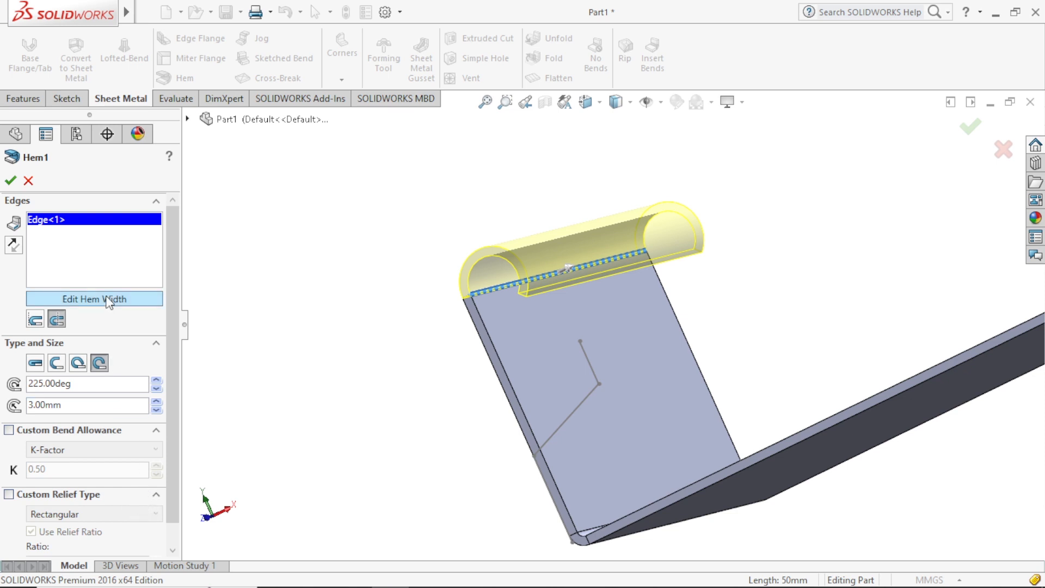
scroll(502, 290, "down", 5)
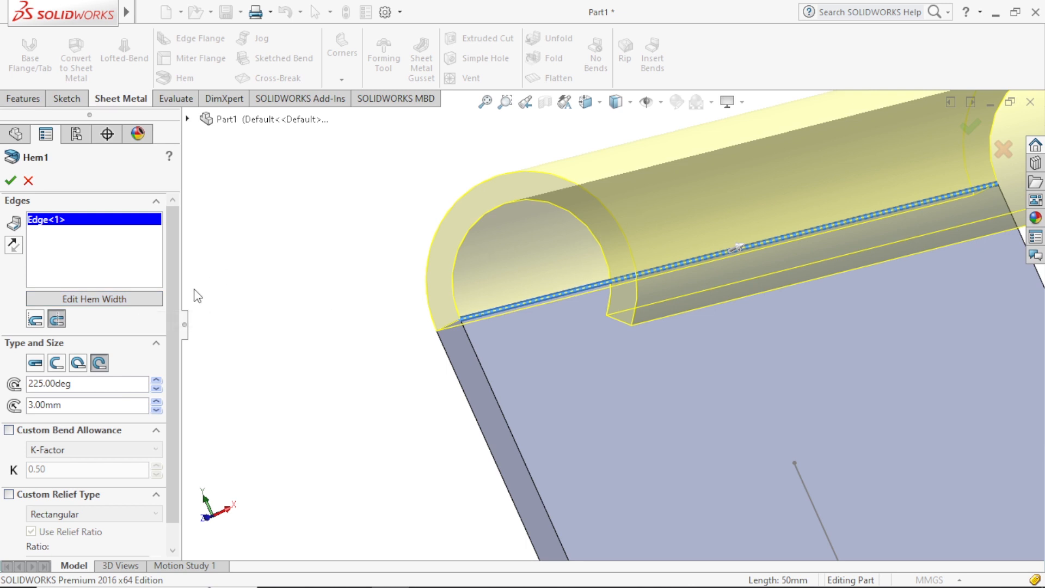
left_click(135, 300)
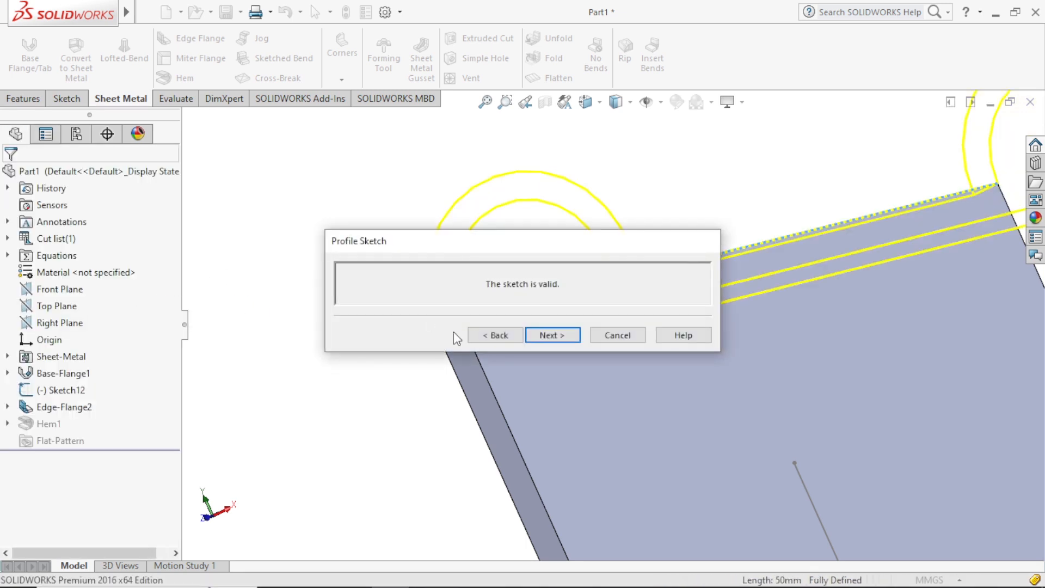
left_click_drag(504, 248, 240, 505)
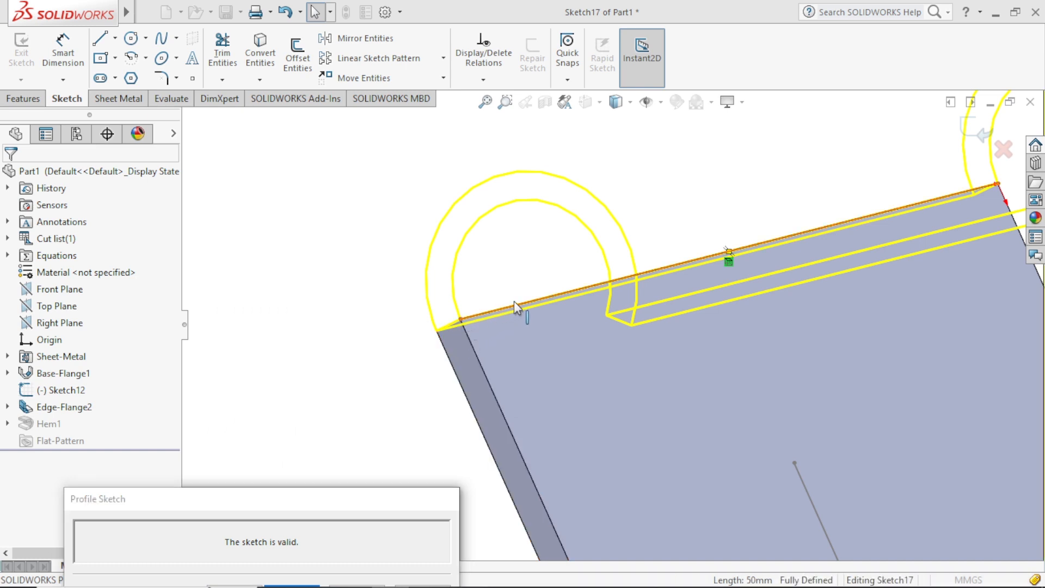
left_click_drag(542, 300, 577, 292)
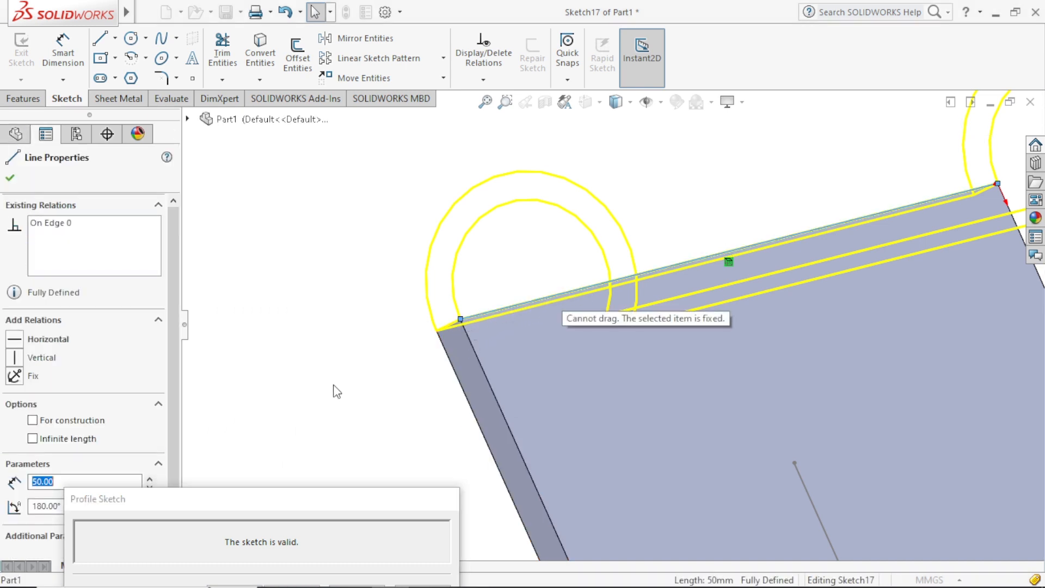
middle_click_drag(325, 366, 424, 367)
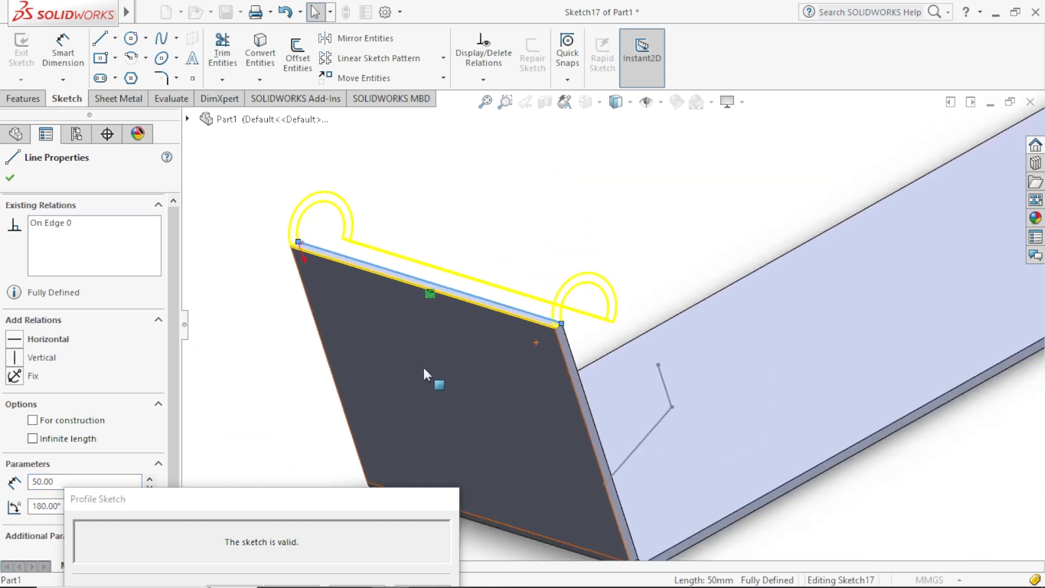
Shorten the hem's profile line by moving one end point about 11.6 mm along the flange edge, and finish the hem
left_click(299, 242)
left_click_drag(350, 264, 360, 262)
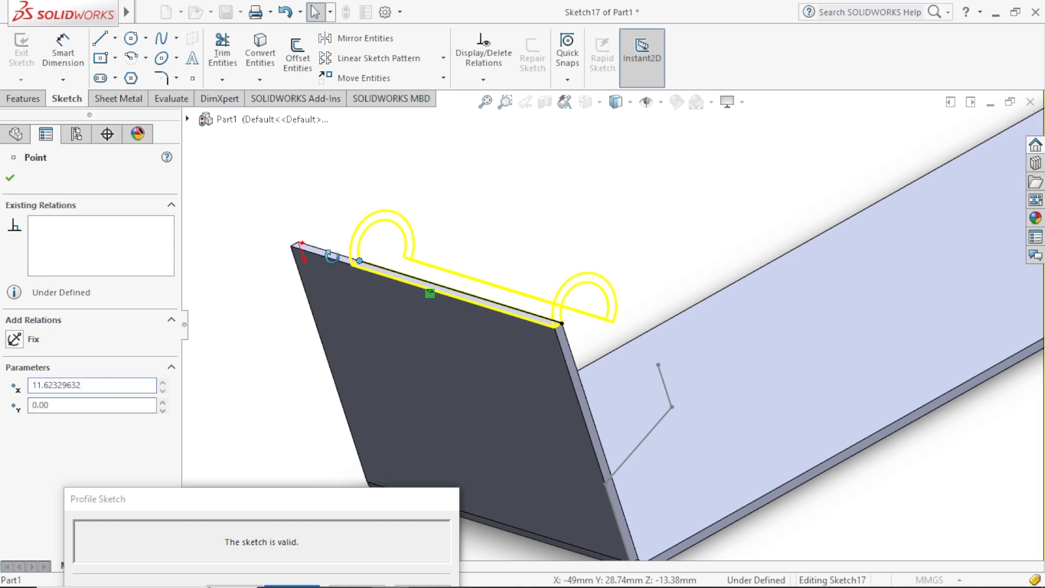
mouse_move(332, 255)
middle_mouse_down()
mouse_move(380, 392)
mouse_move(370, 429)
middle_mouse_up()
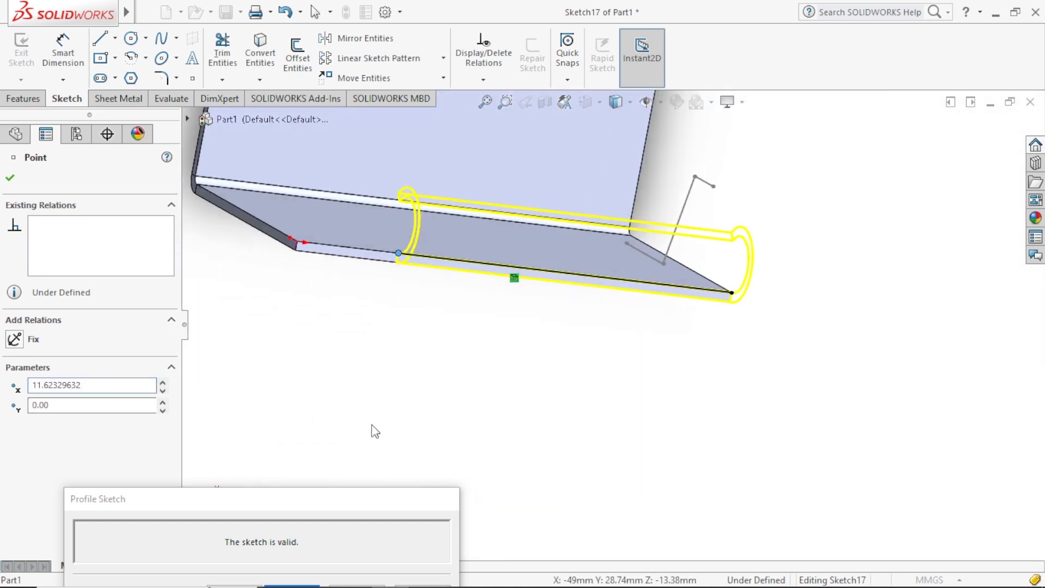
left_click_drag(250, 509, 272, 344)
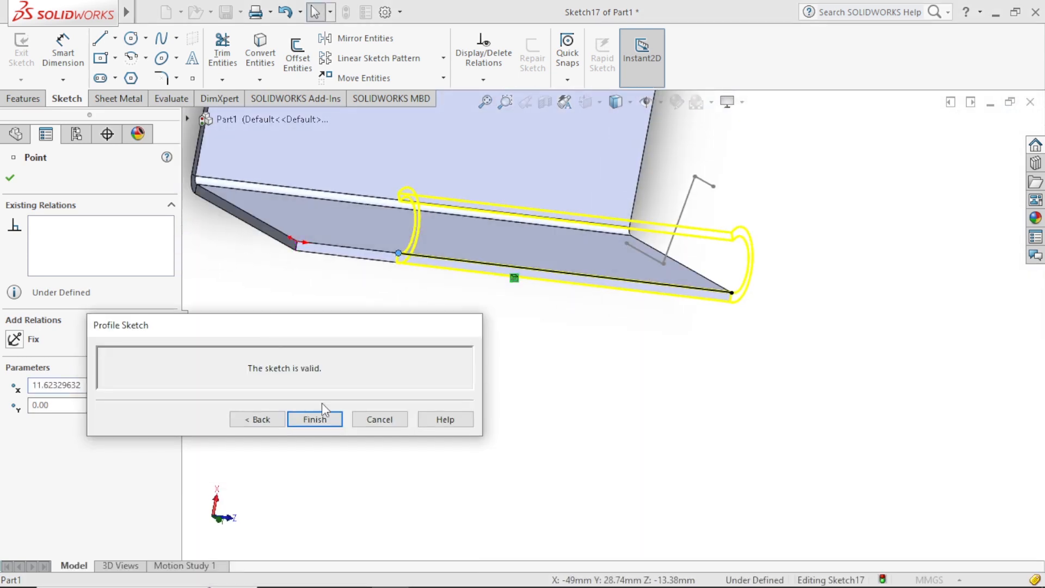
left_click(320, 424)
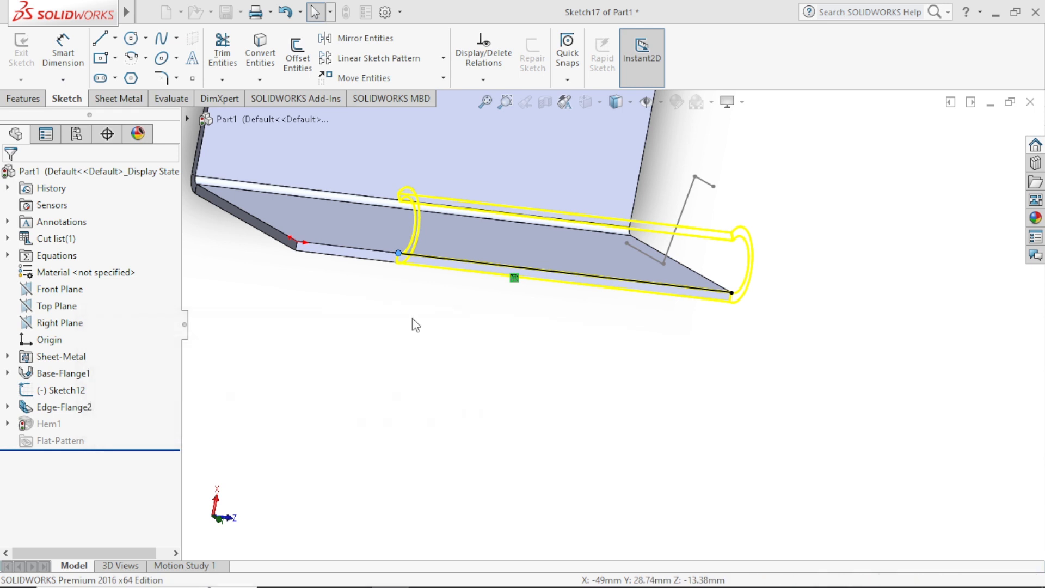
Inspect the shortened hem's end, reopen the hem for editing and switch its position to Material Inside
scroll(416, 250, "down", 5)
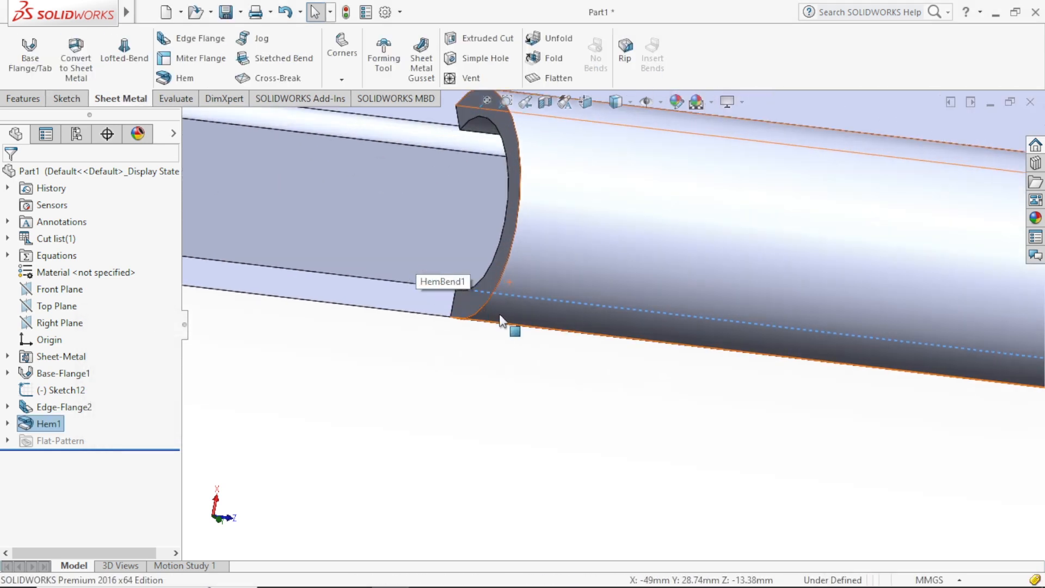
scroll(456, 287, "down", 4)
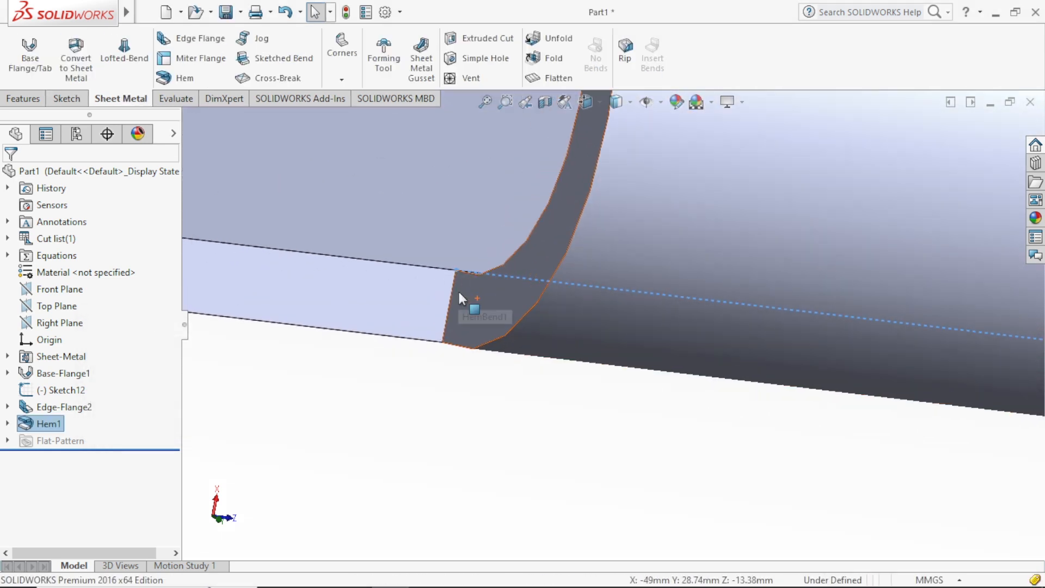
scroll(466, 327, "up", 6)
middle_click_drag(548, 396, 556, 417)
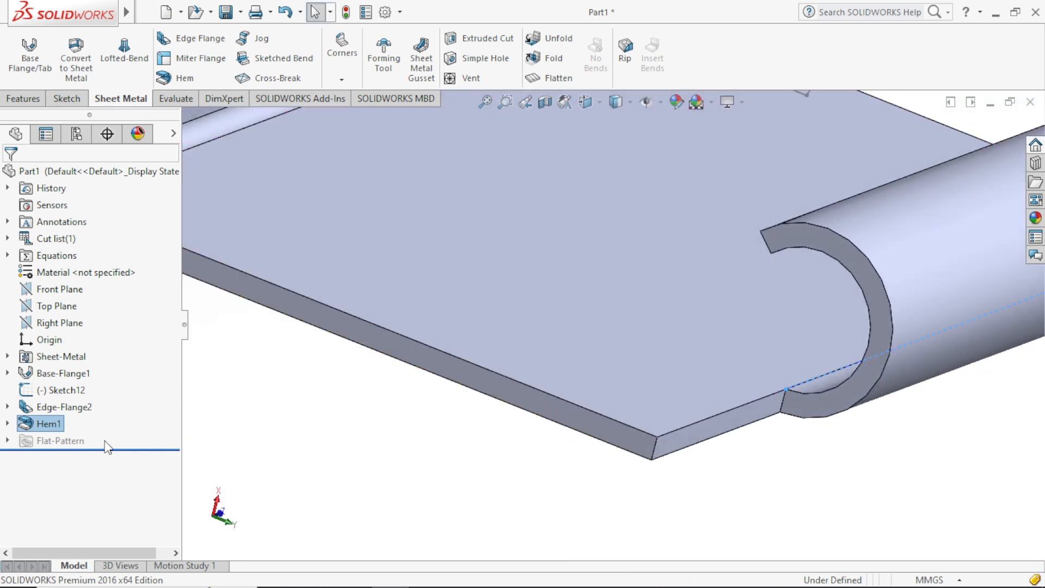
right_click(53, 428)
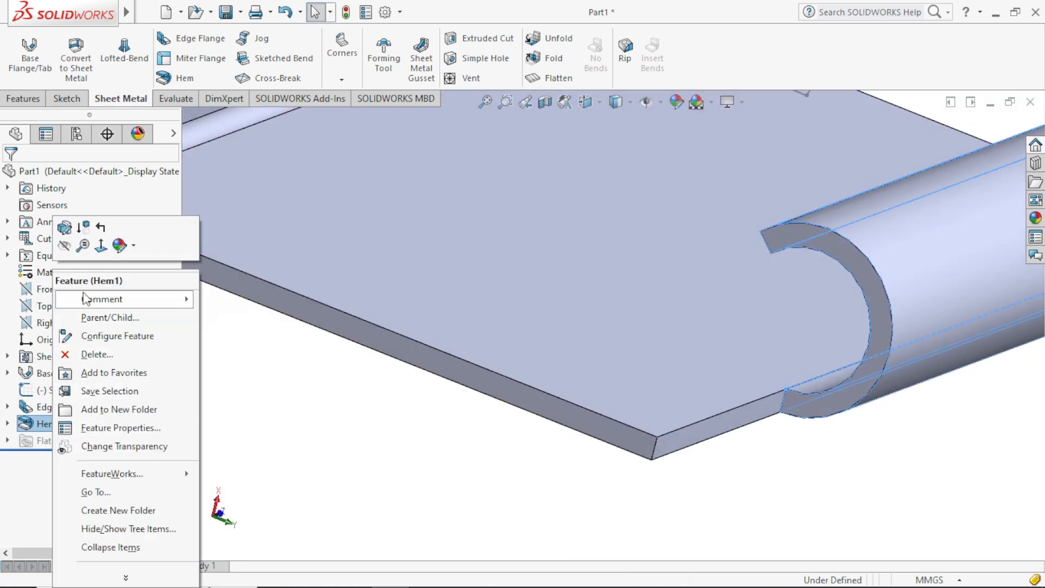
left_click(65, 228)
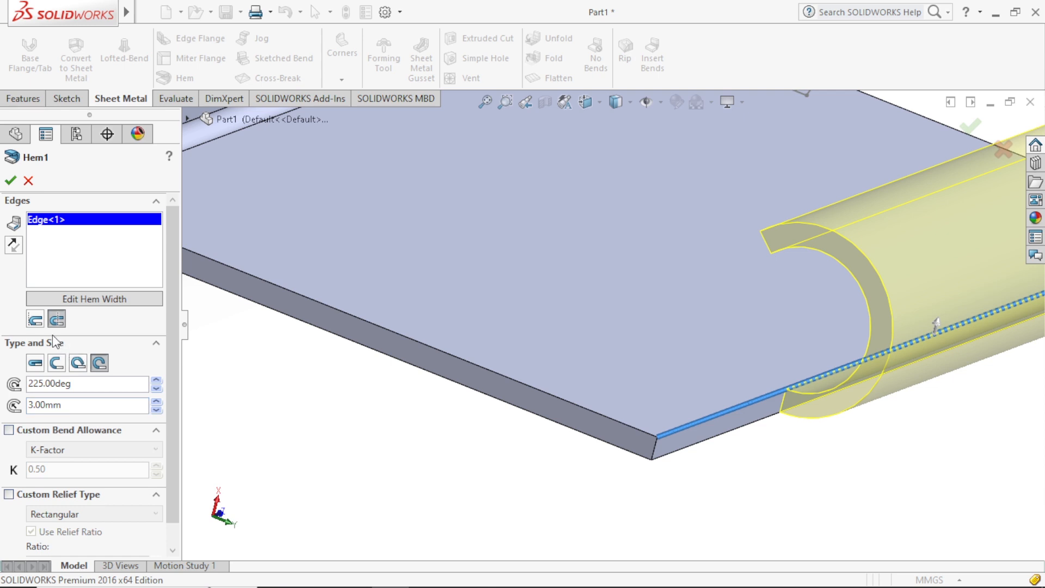
left_click(36, 322)
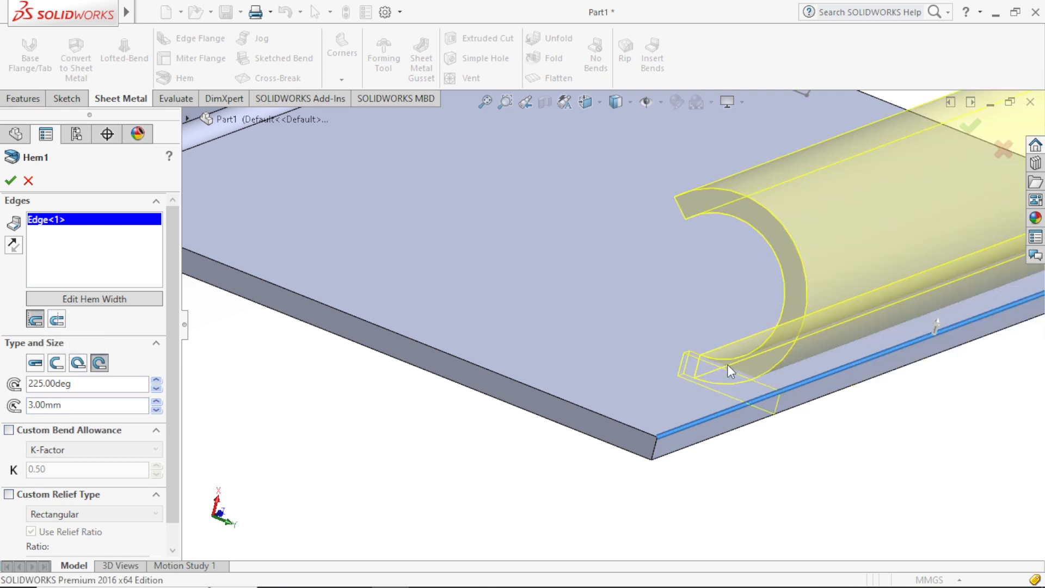
Enable a custom relief type for the rolled hem and set it to Obround with the relief ratio in use
middle_click_drag(805, 434, 784, 486)
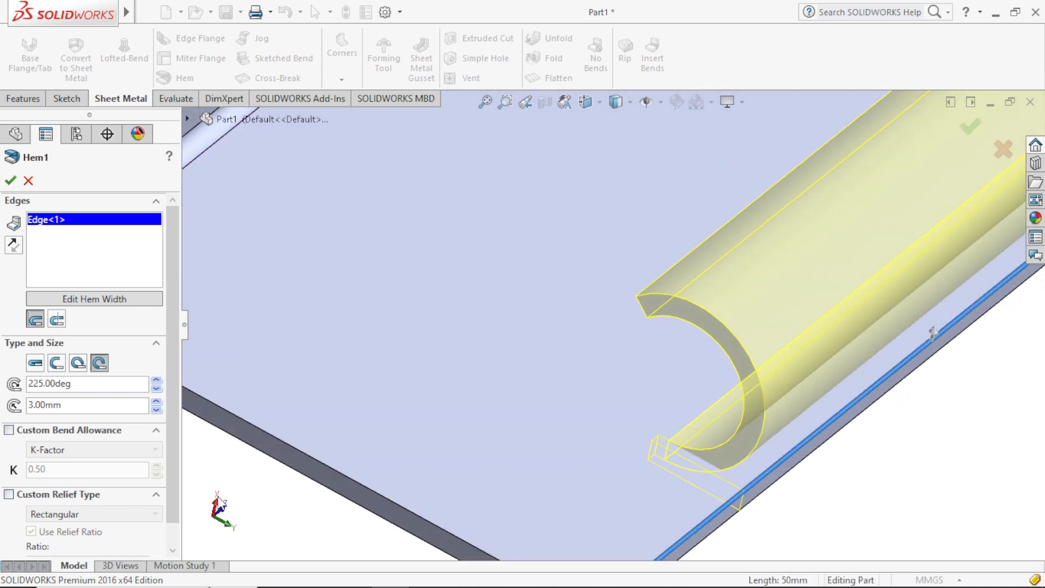
scroll(177, 517, "down", 1)
scroll(177, 517, "down", 1)
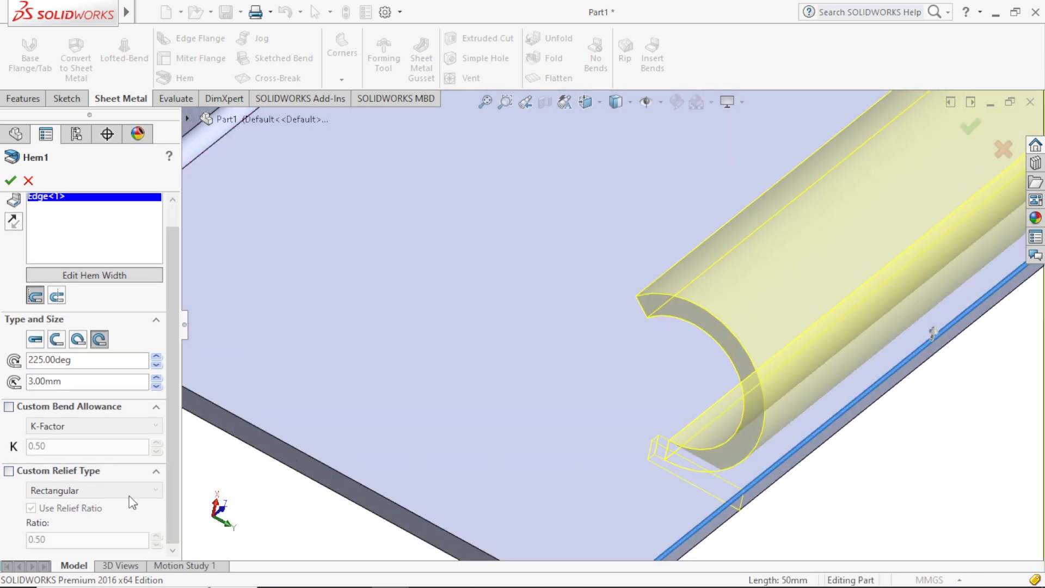
left_click(9, 470)
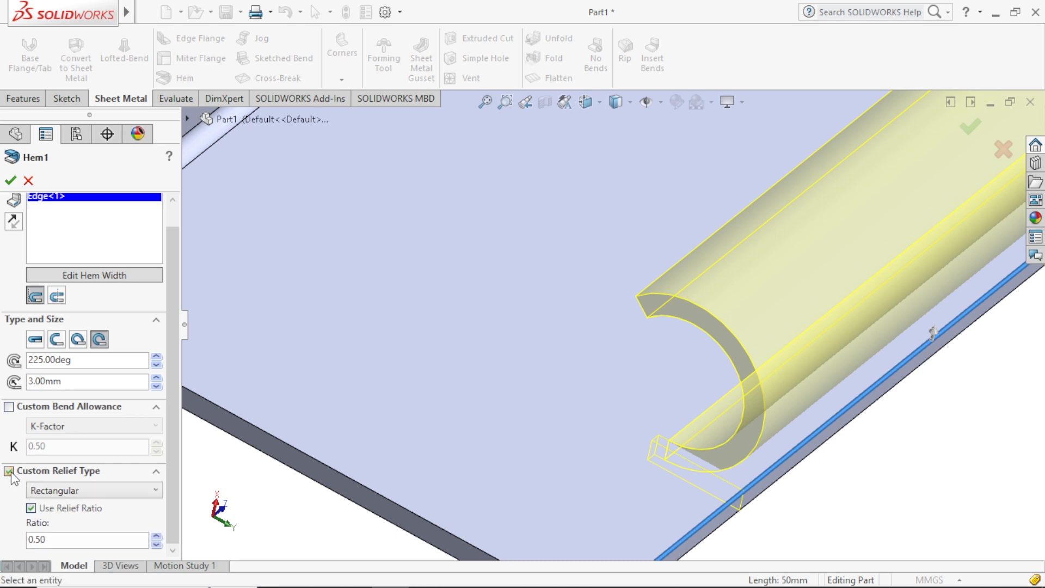
left_click(71, 490)
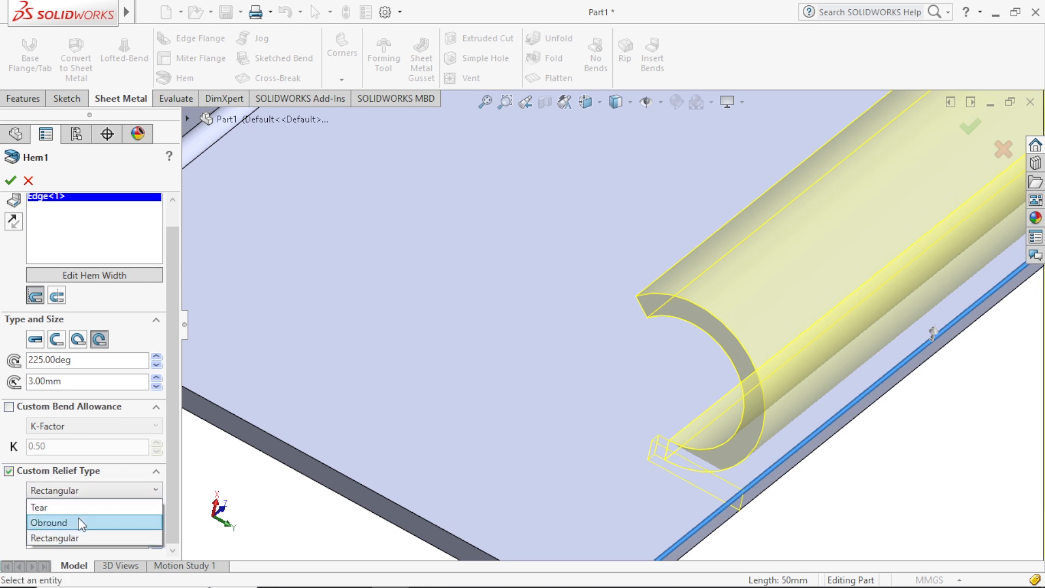
left_click(78, 520)
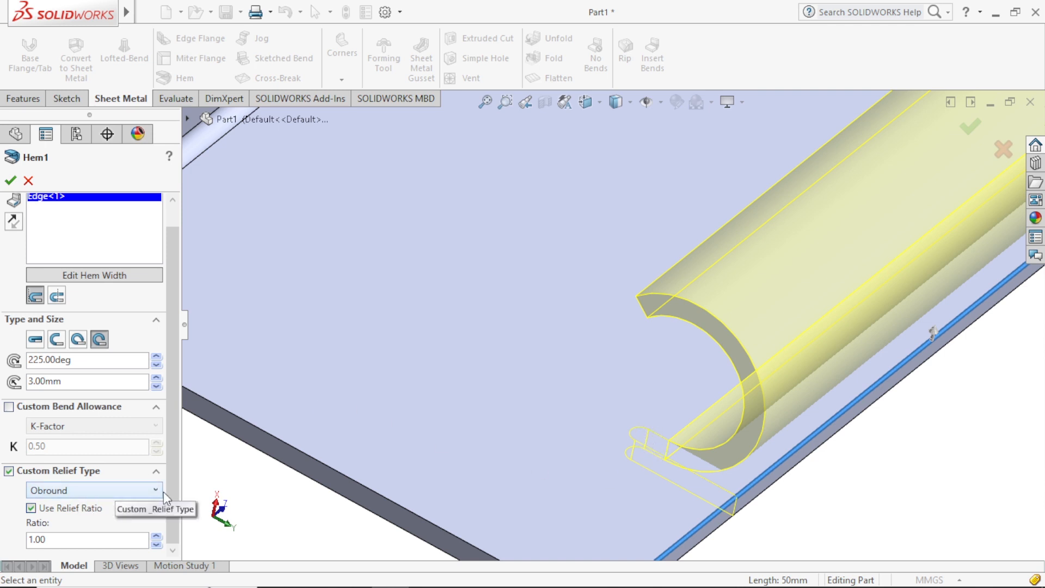
scroll(174, 349, "up", 1)
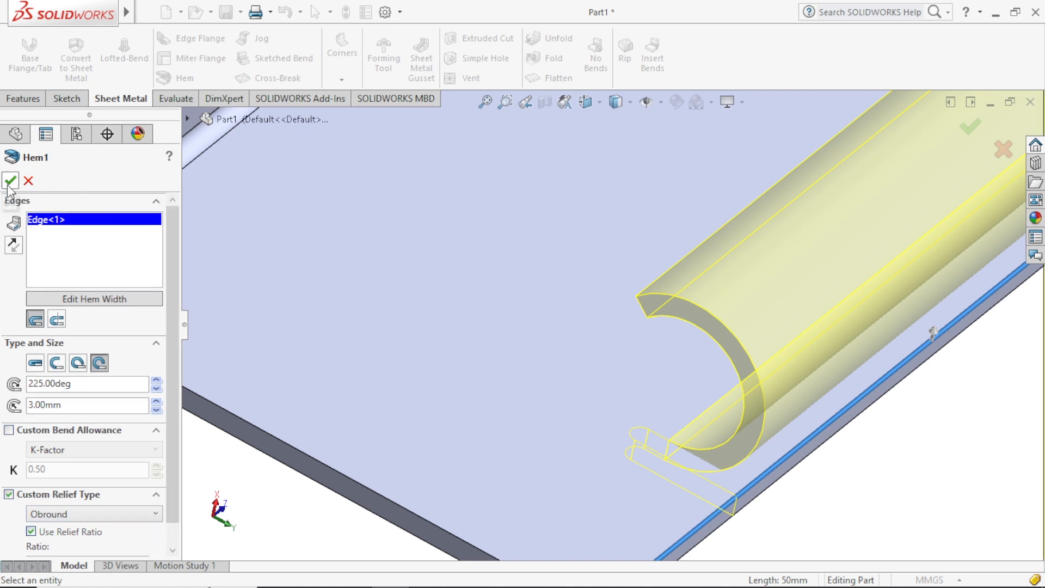
Reverse the hem's direction to the opposite side of the edge flange and finish the hem
left_click(13, 245)
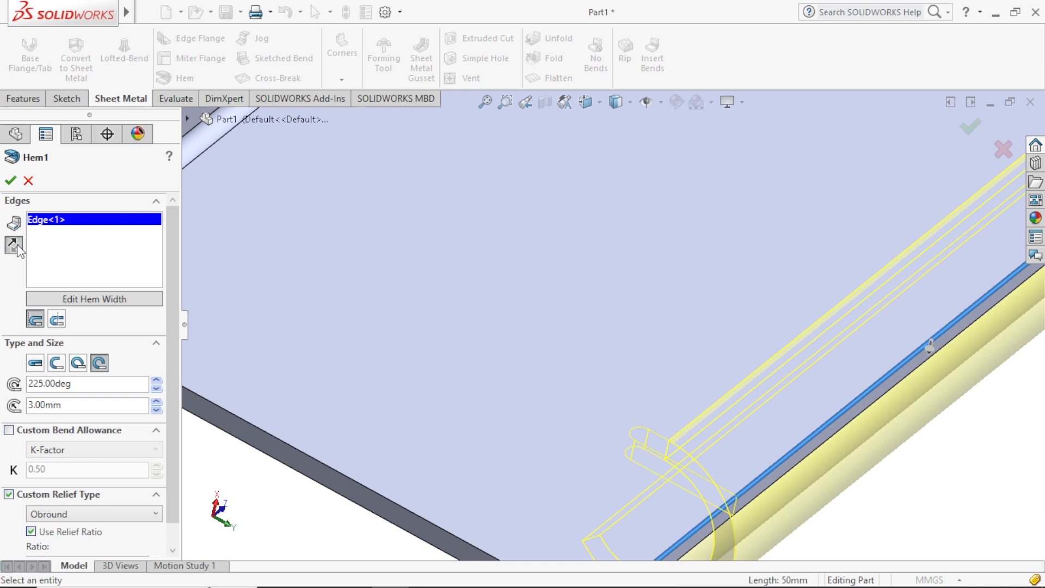
scroll(605, 309, "up", 5)
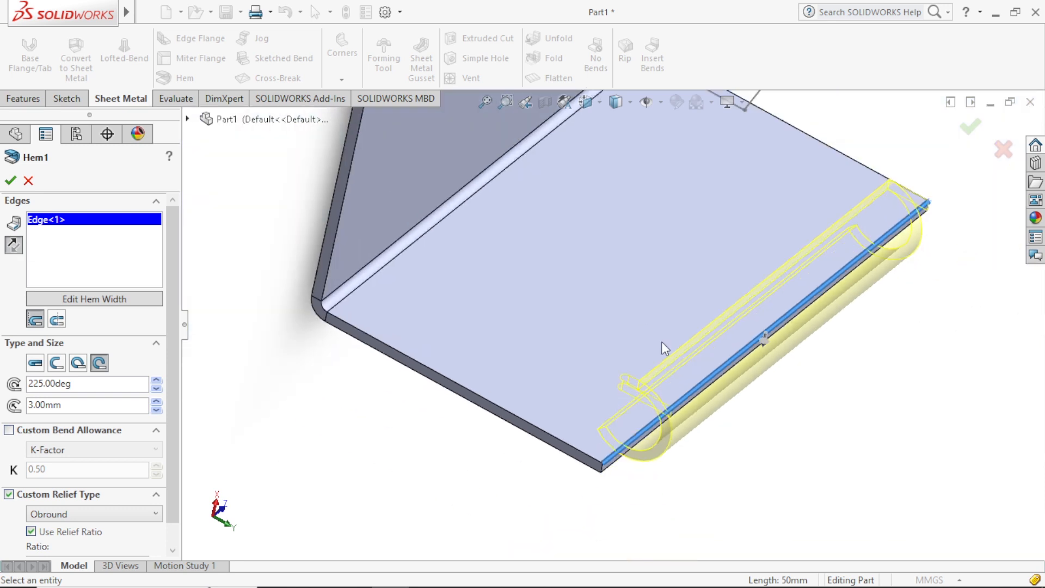
left_click(11, 180)
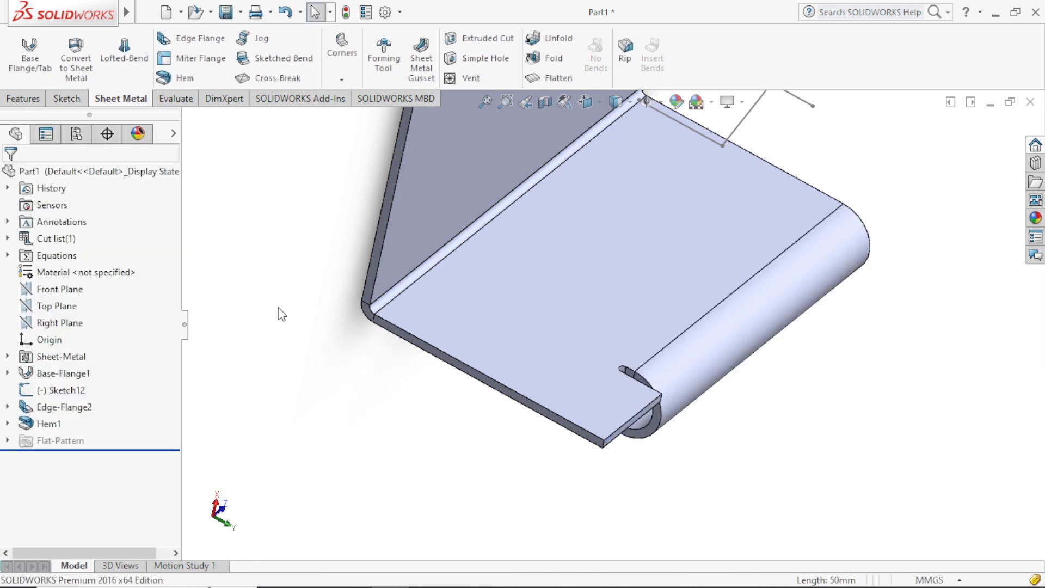
Delete the hem feature from the edge flange together with its dependent sketch and bend
middle_click_drag(852, 401, 783, 260)
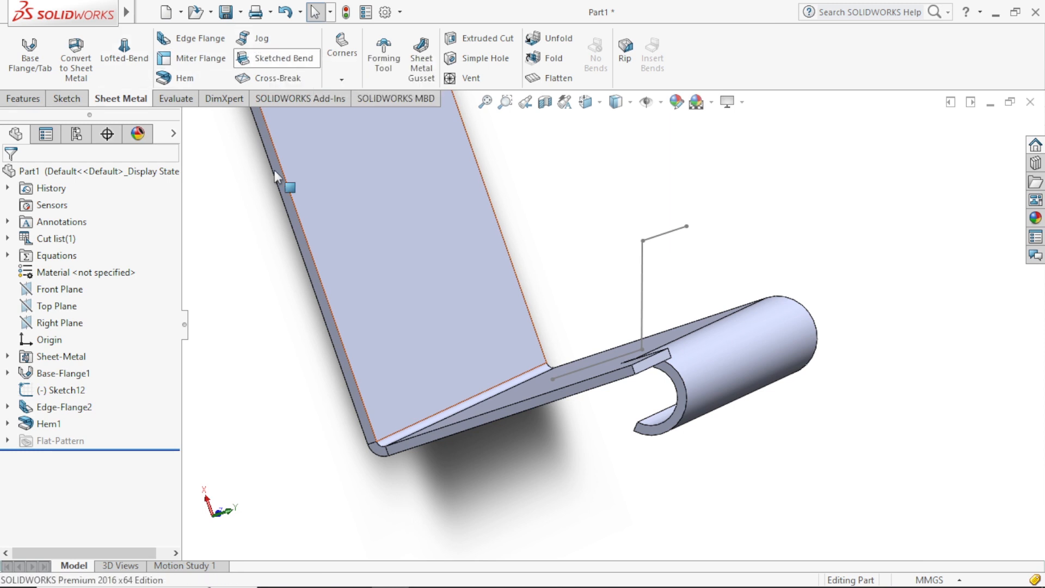
scroll(419, 433, "up", 3)
scroll(442, 447, "up", 2)
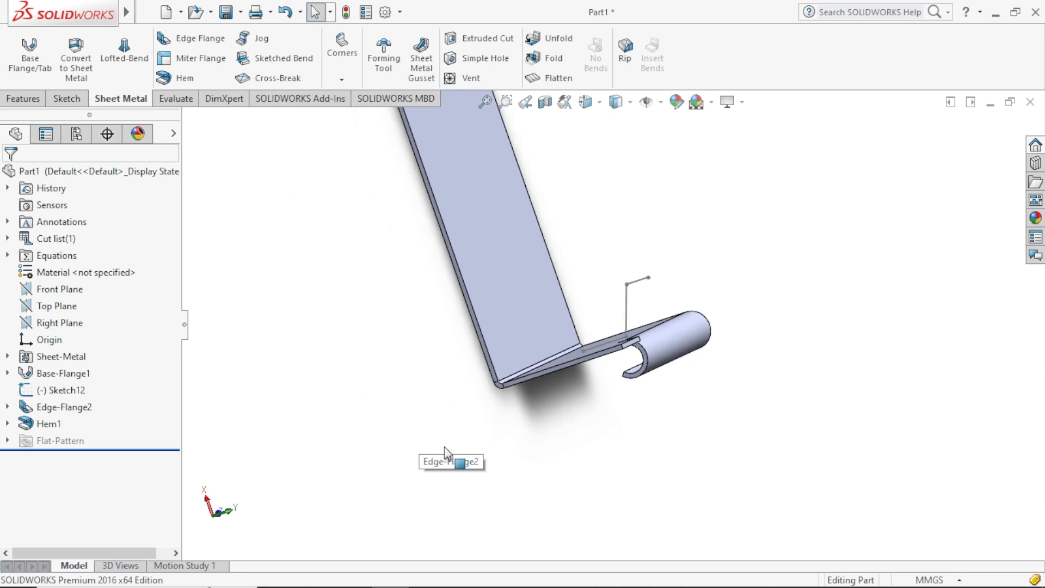
middle_click_drag(769, 401, 591, 241)
scroll(837, 395, "down", 3)
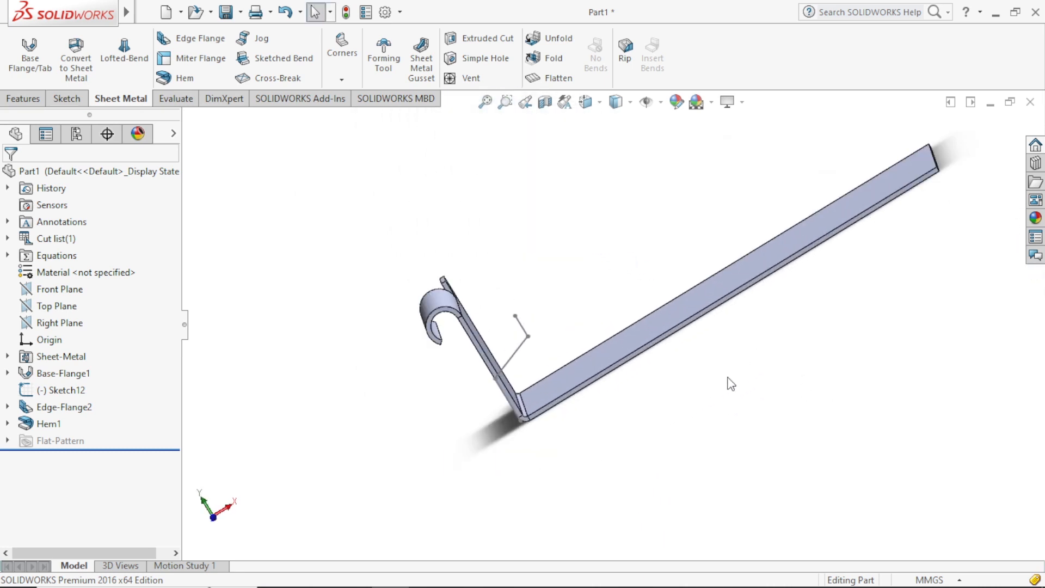
left_click(46, 424)
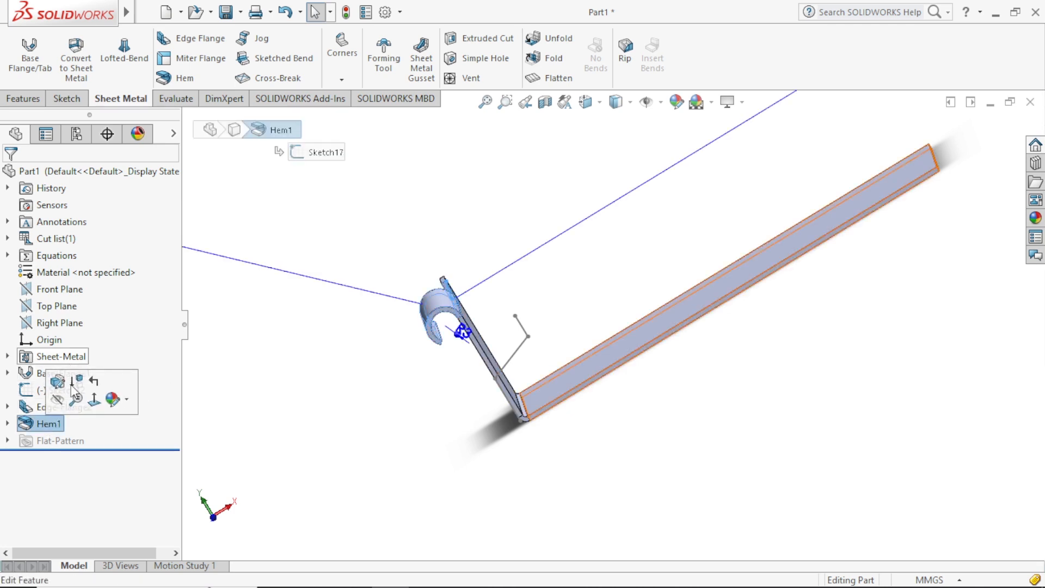
right_click(52, 422)
left_click(90, 354)
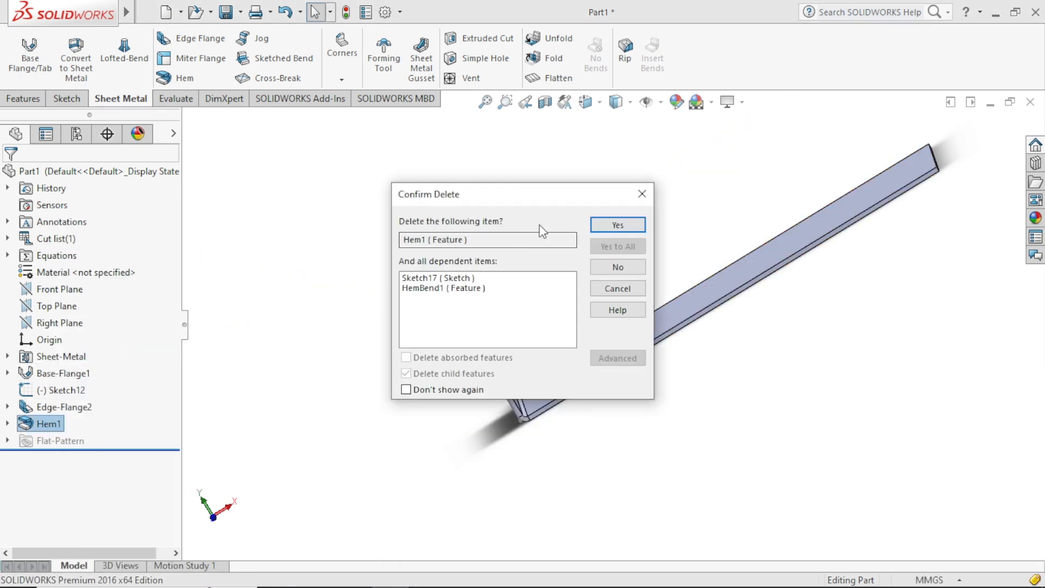
left_click(602, 225)
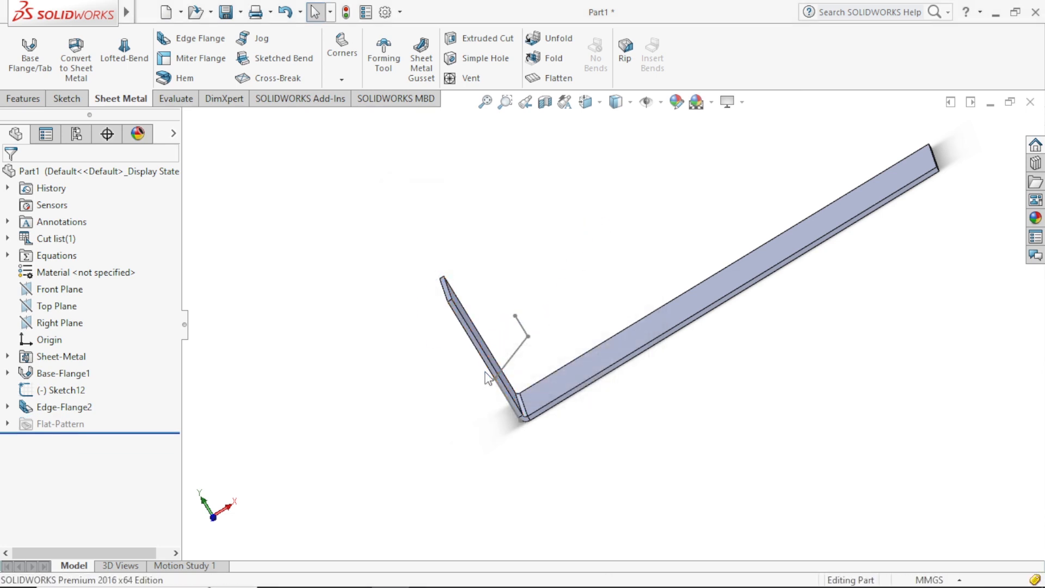
Edit the edge flange, set its blind length to 90 mm and accept the change
right_click(77, 410)
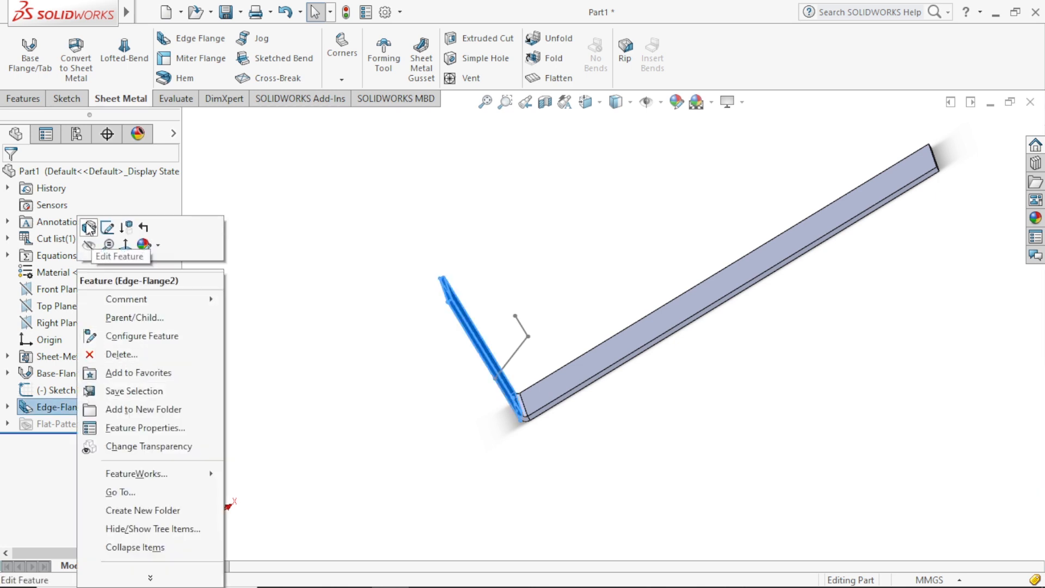
left_click(89, 227)
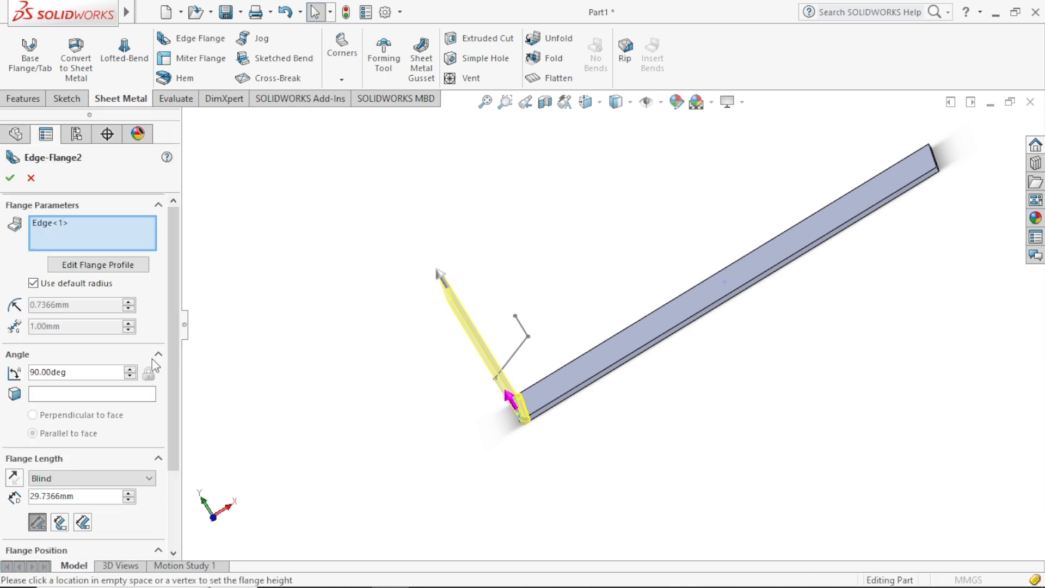
scroll(174, 473, "down", 3)
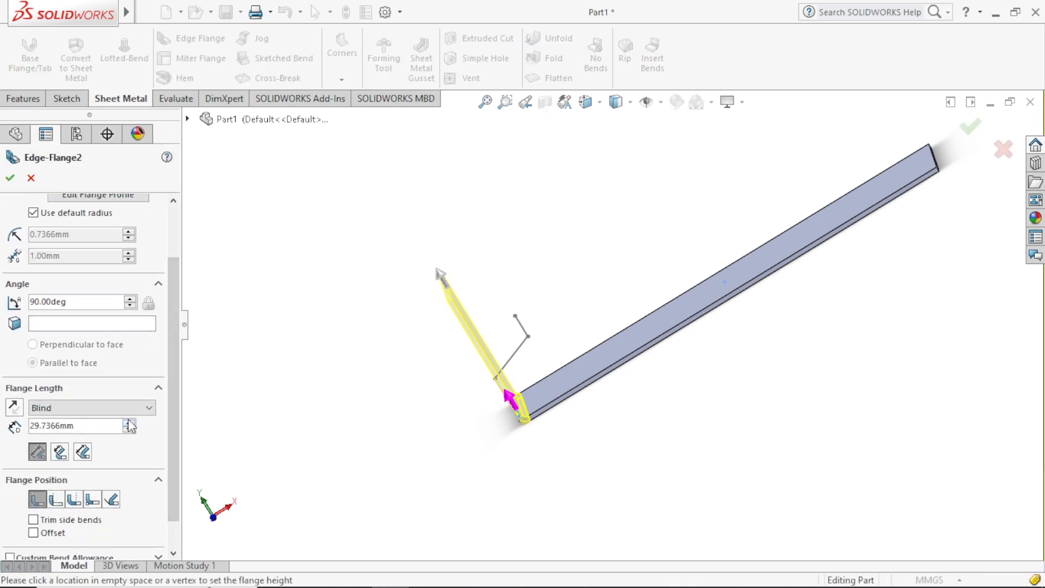
left_click(129, 422)
left_click(128, 421)
left_click(128, 422)
left_click(129, 422)
left_click(129, 422)
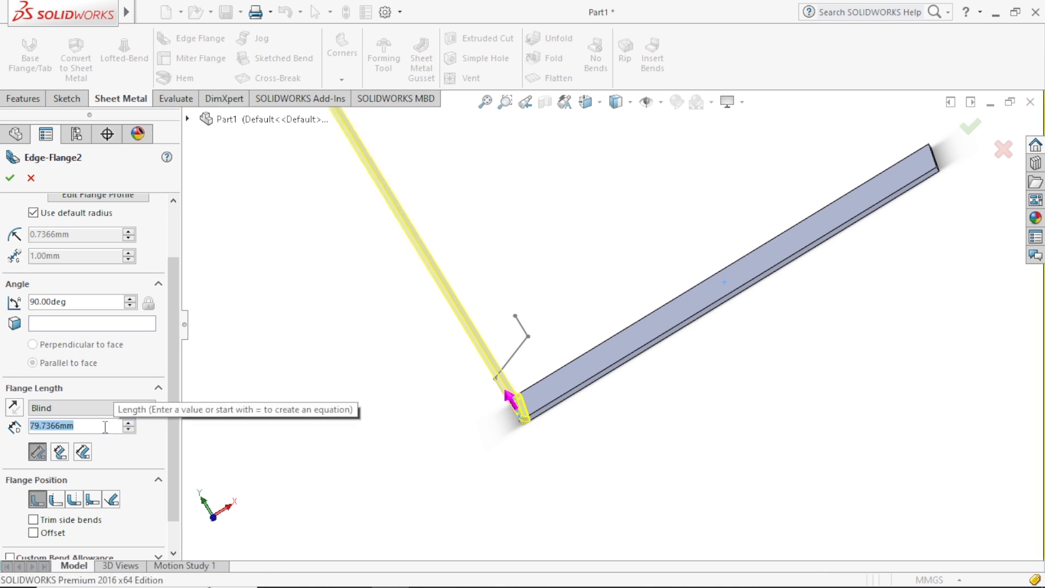
type("90")
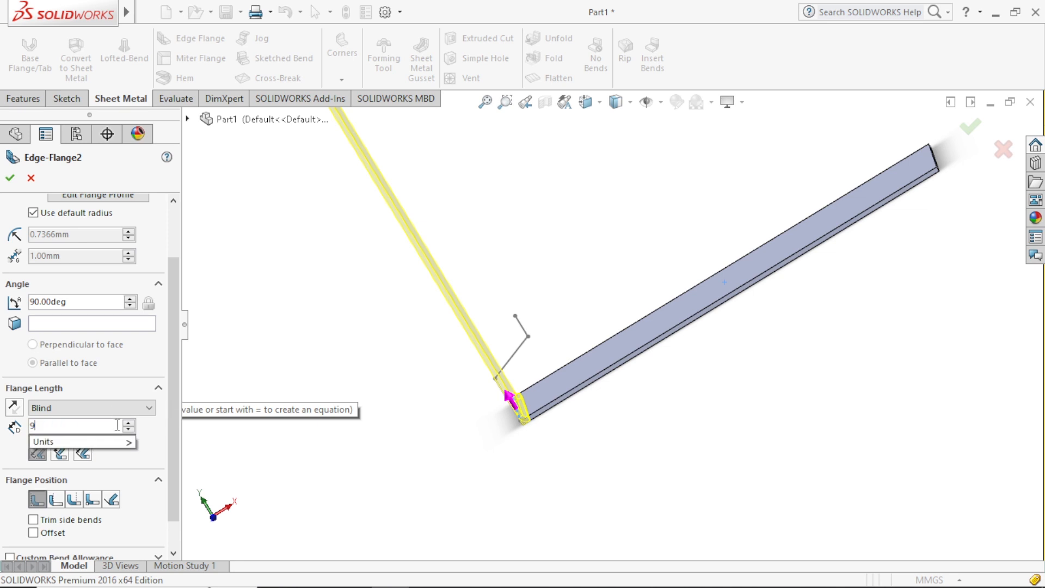
key("Return")
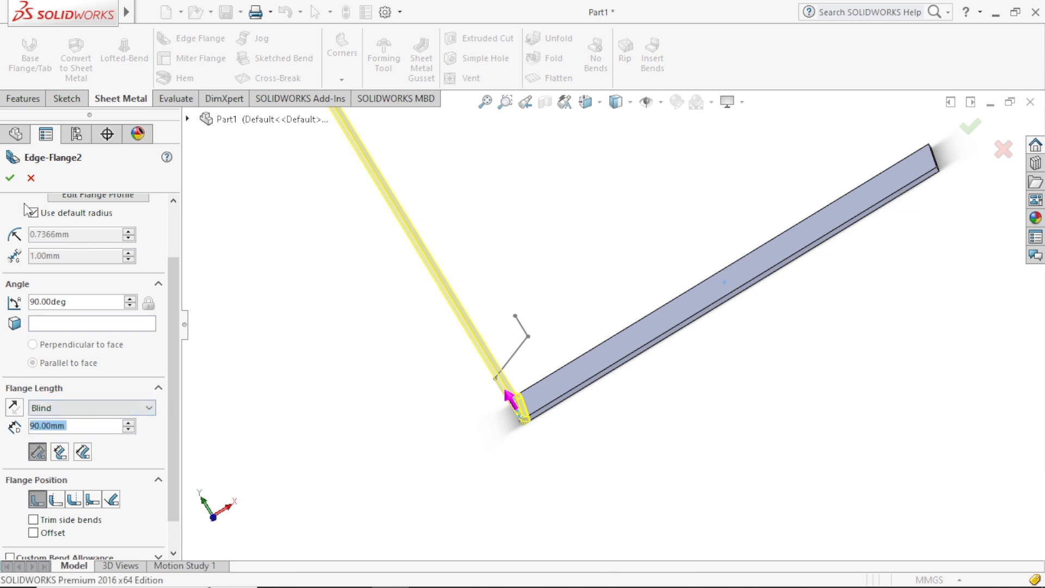
left_click(12, 183)
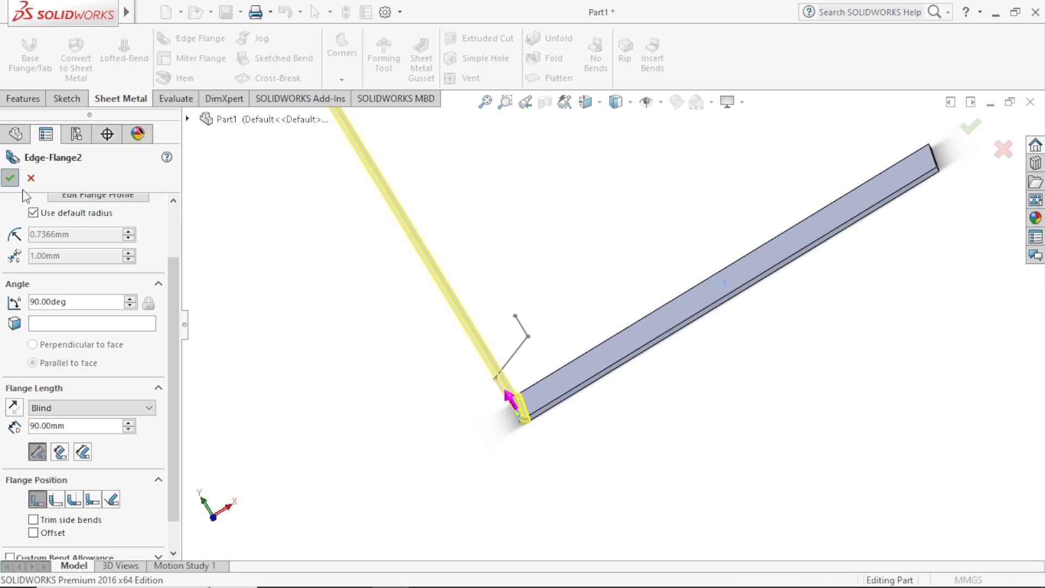
Start a Jog on the edge flange's broad face and sketch a 50 mm bend line between the midpoints of its long edges
scroll(553, 296, "up", 5)
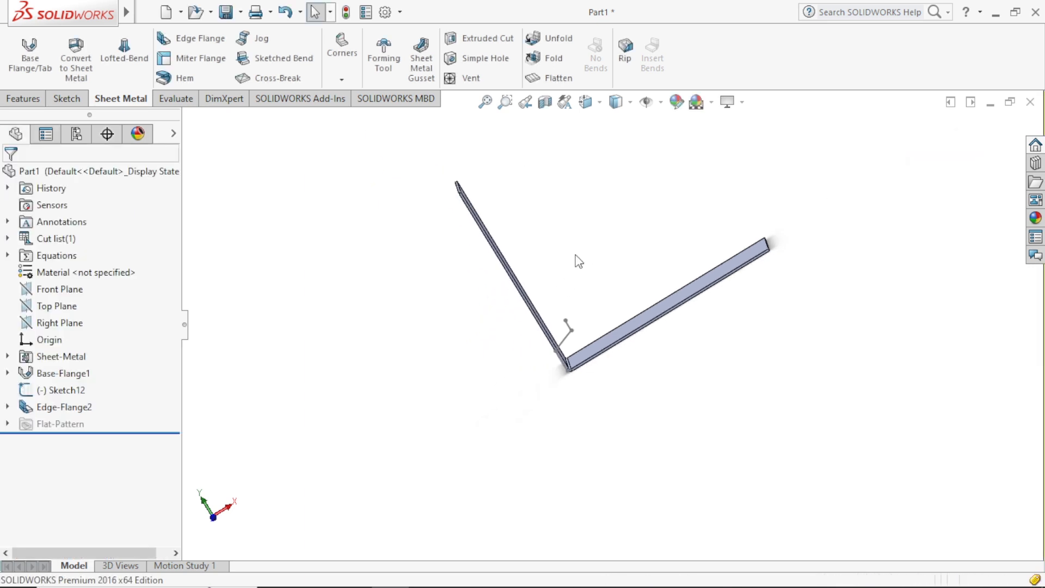
middle_click_drag(578, 261, 534, 297)
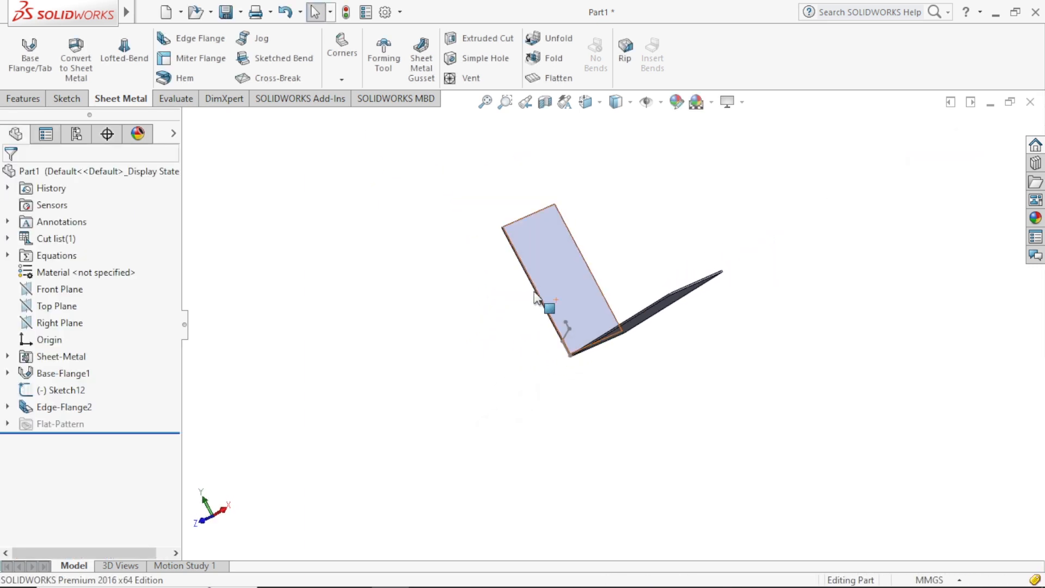
scroll(551, 351, "down", 2)
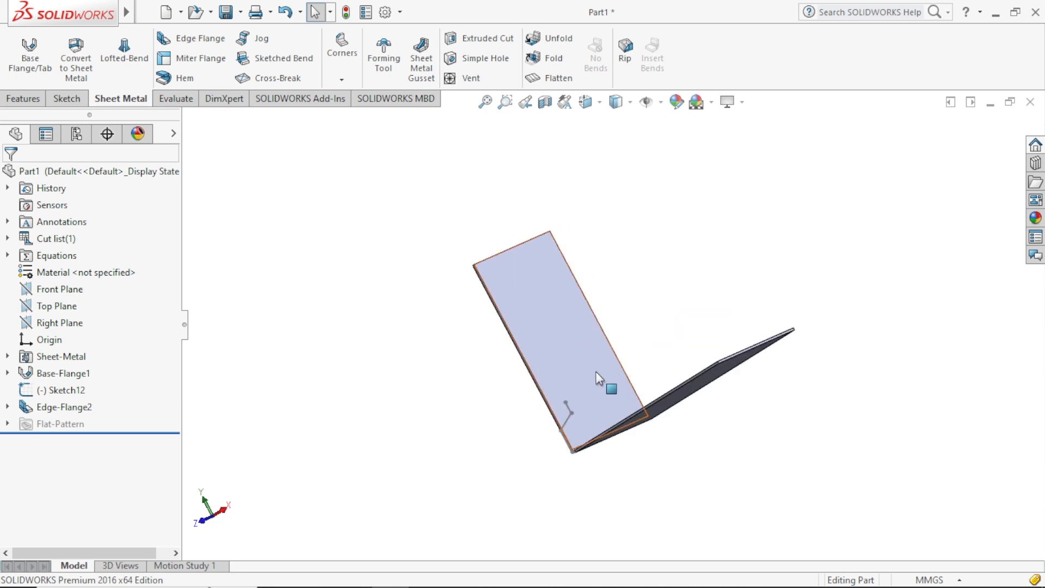
scroll(579, 443, "down", 3)
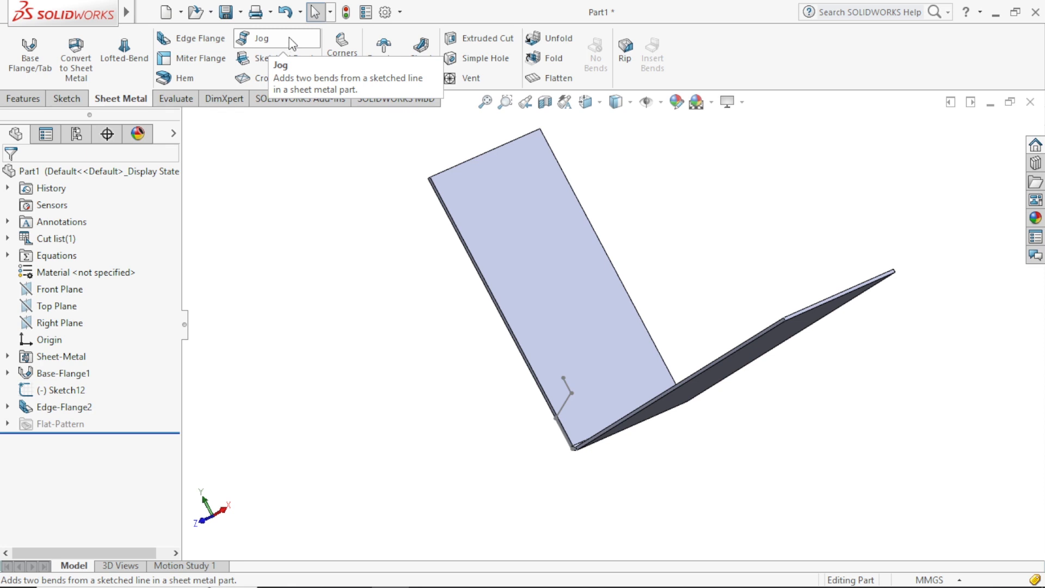
left_click(290, 38)
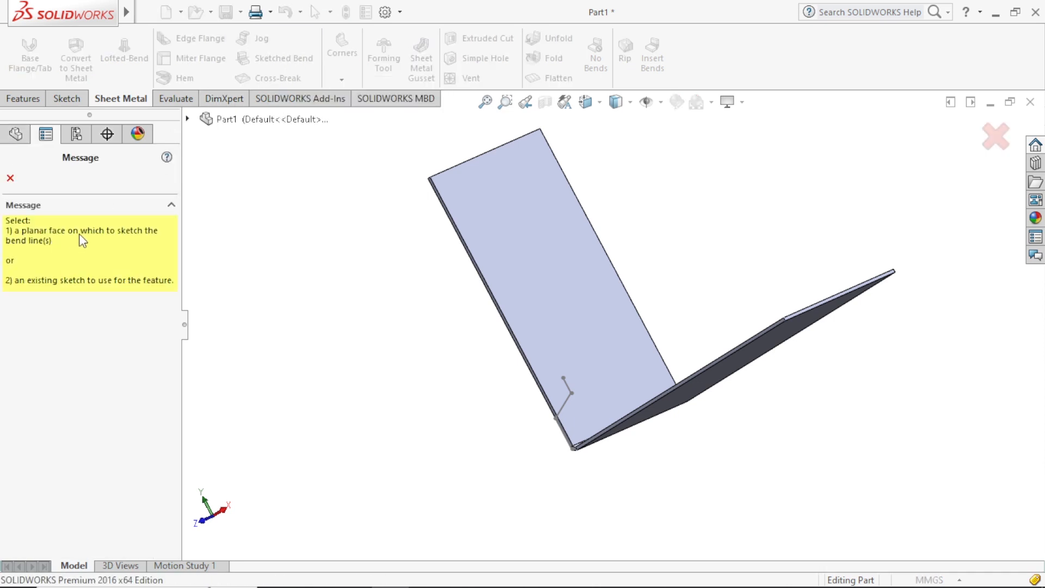
left_click(532, 253)
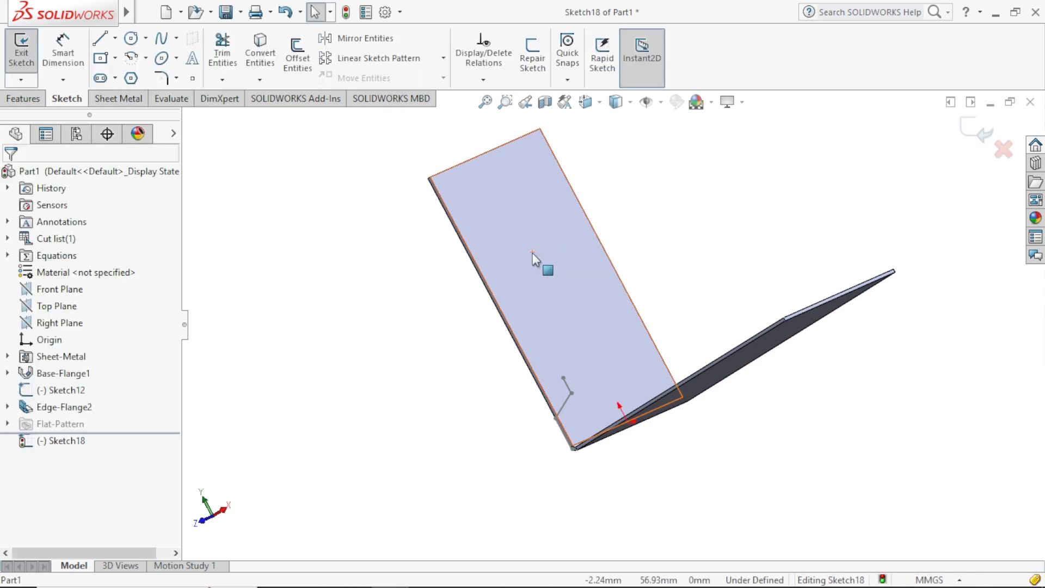
left_click(100, 39)
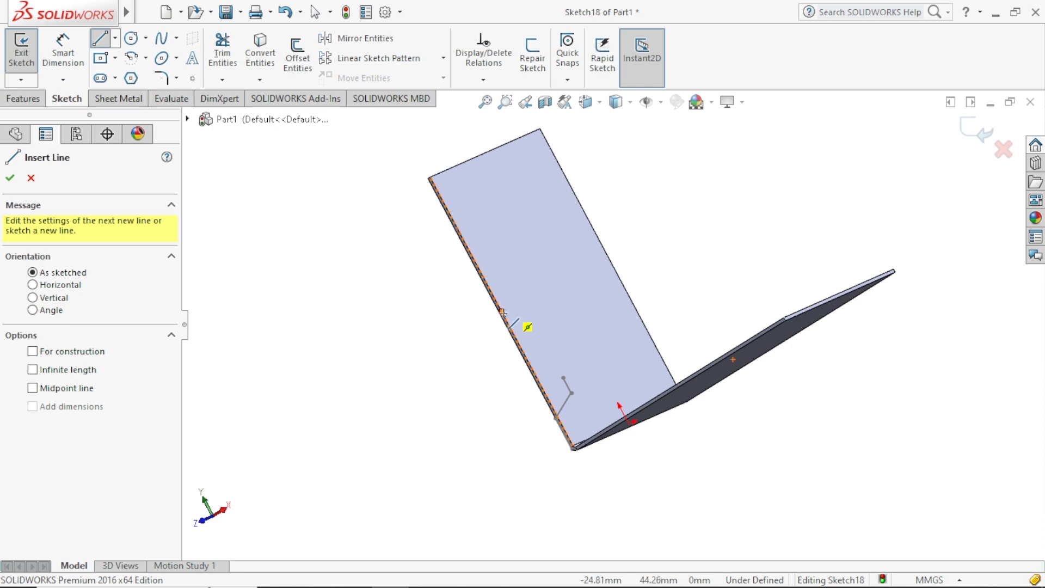
left_click(502, 312)
left_click(613, 263)
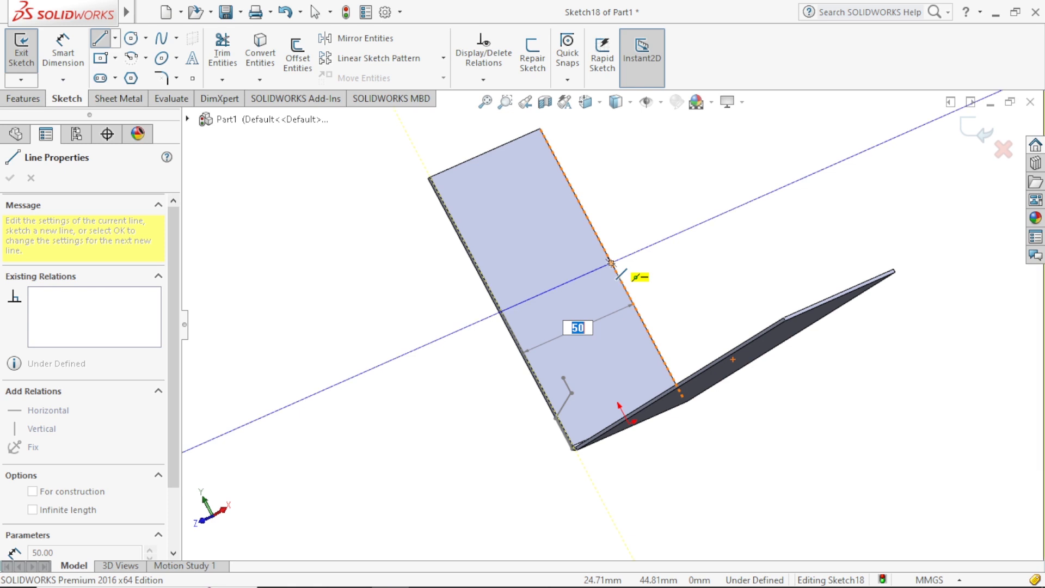
key("Return")
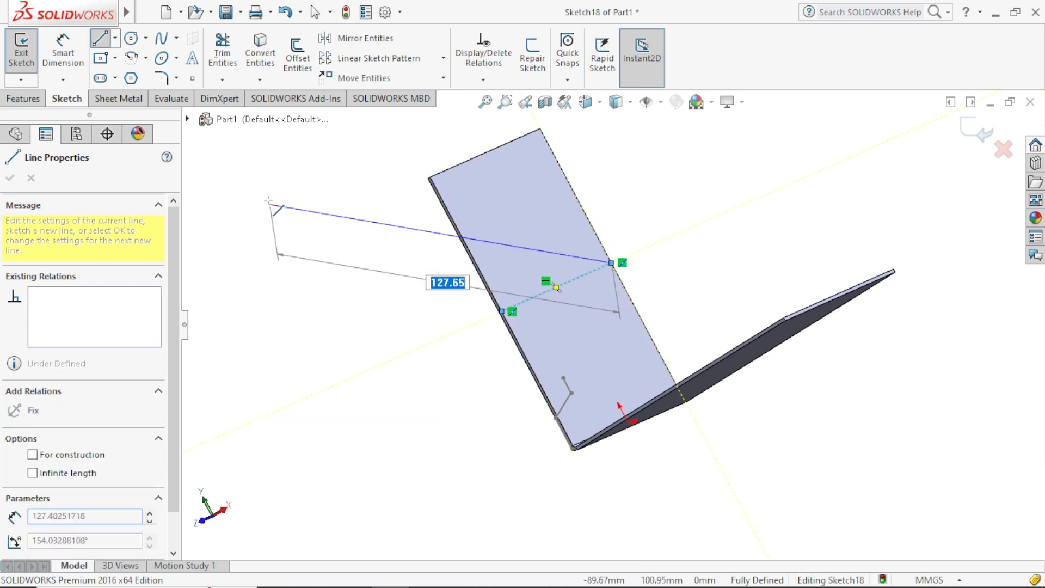
right_click(272, 203)
left_click(310, 212)
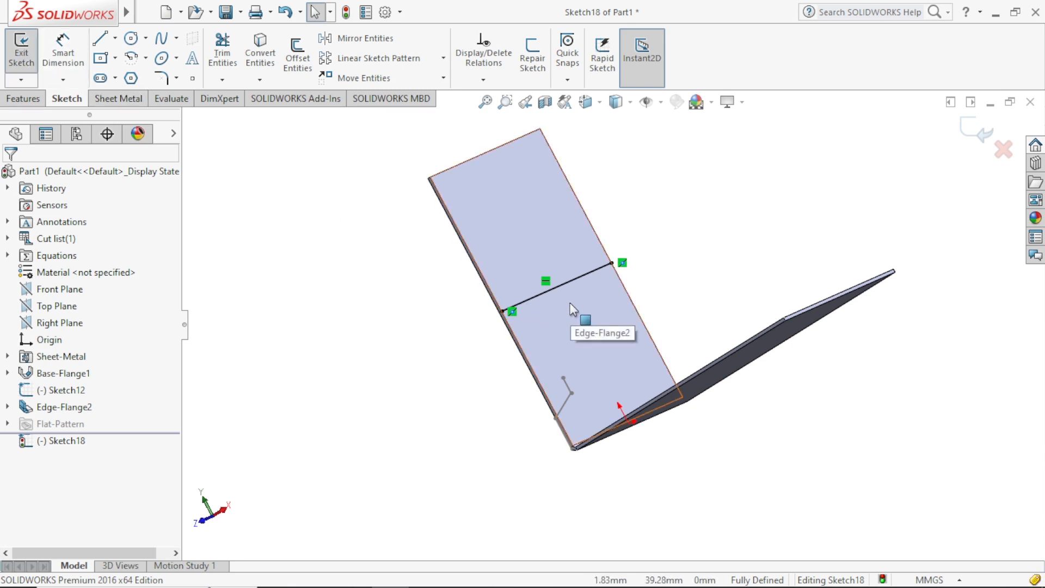
Finish the bend-line sketch and select the flange area between the line and the base flange as the jog's fixed face
left_click(31, 50)
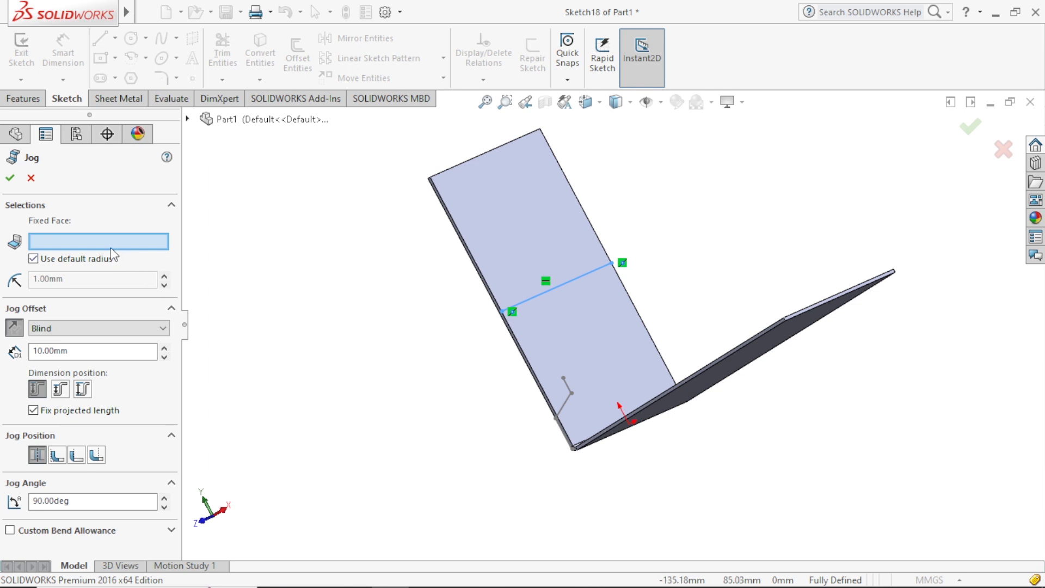
left_click(586, 358)
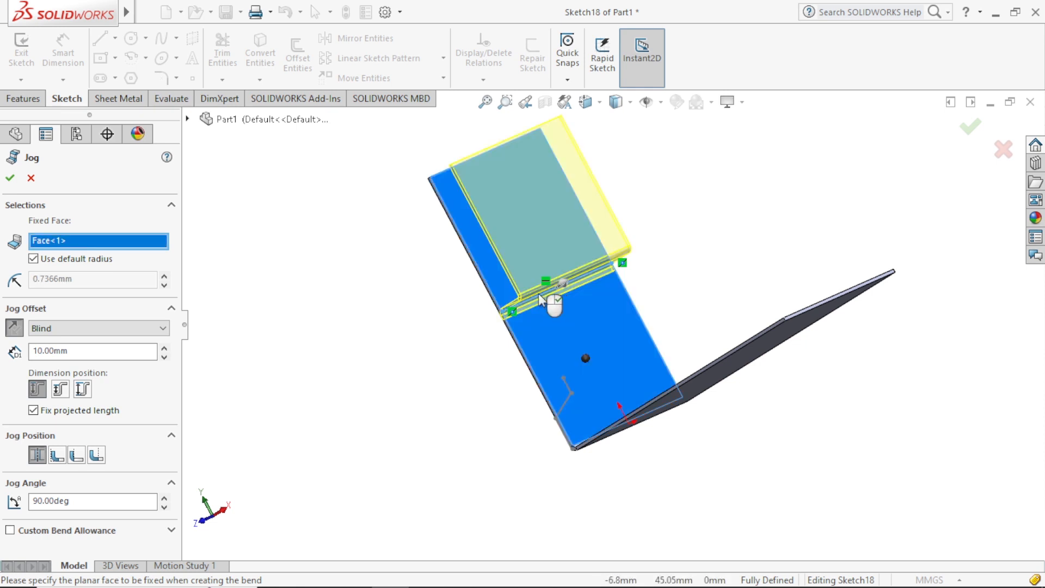
middle_click_drag(487, 370, 556, 344)
scroll(557, 345, "down", 3)
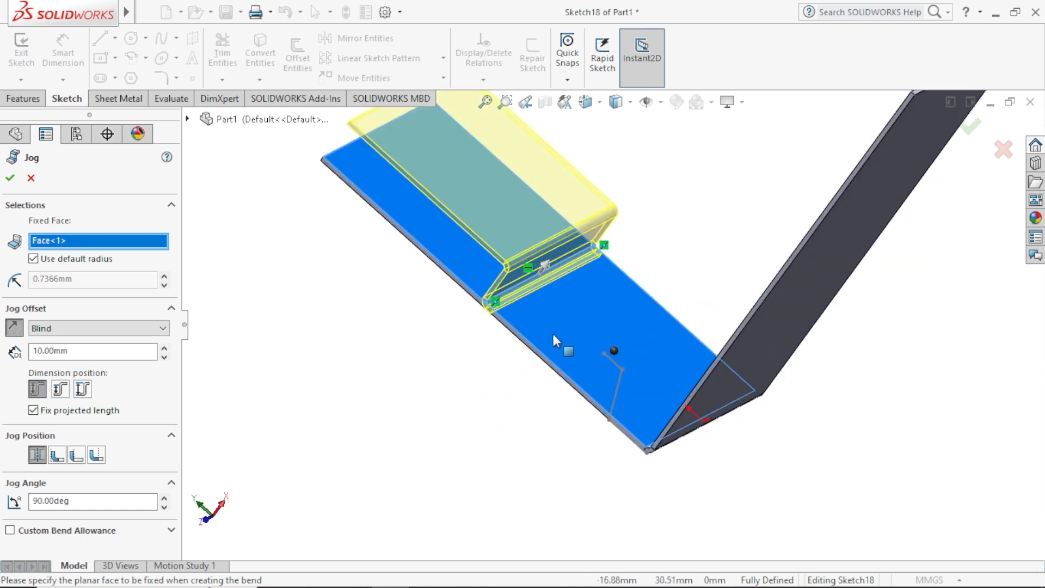
Set the jog offset to 20 mm and compare the Inside Offset and Overall Dimension positions before restoring Outside Offset
scroll(545, 328, "down", 2)
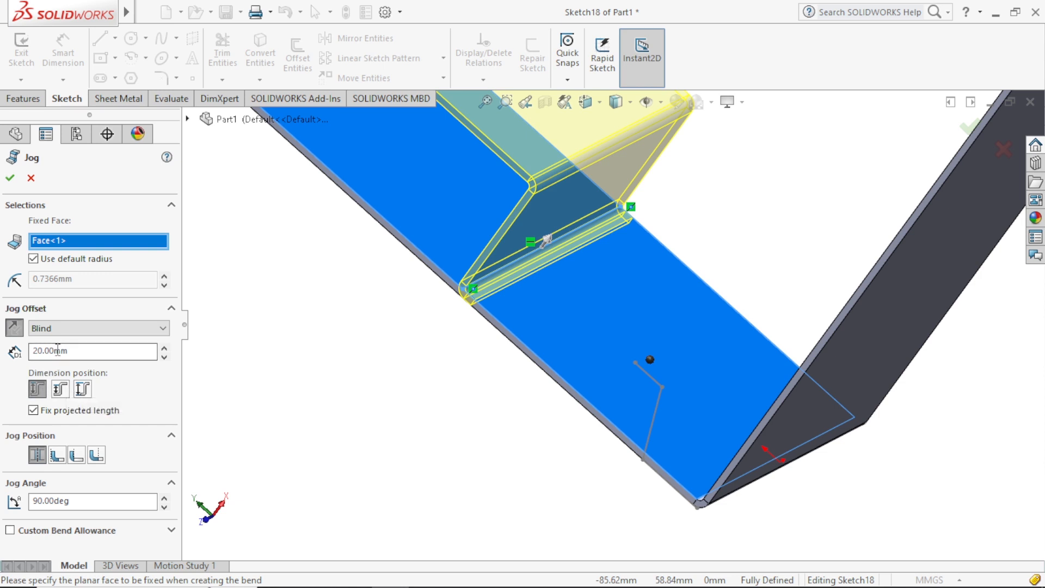
scroll(511, 234, "down", 2)
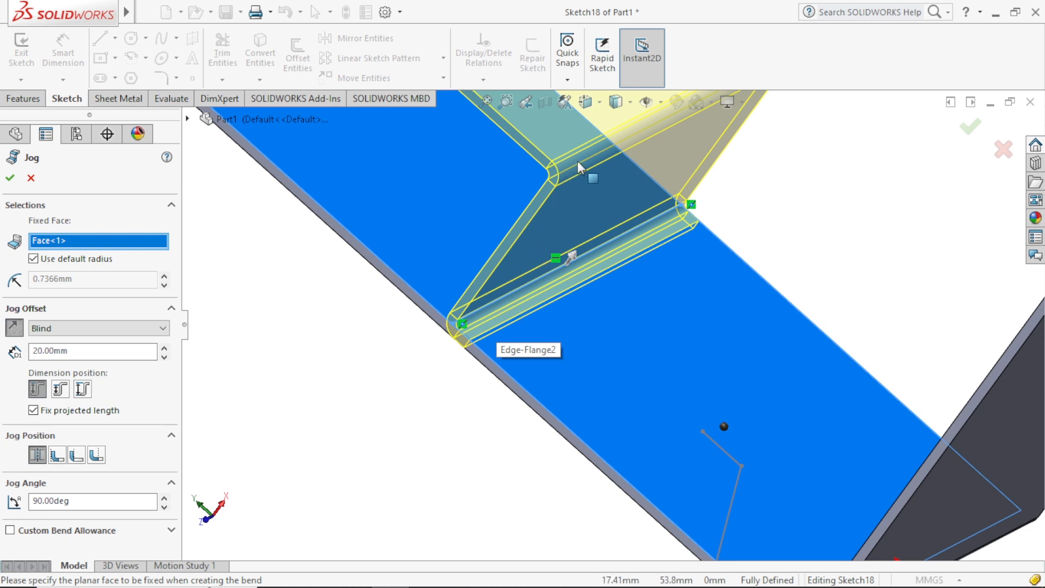
left_click(61, 388)
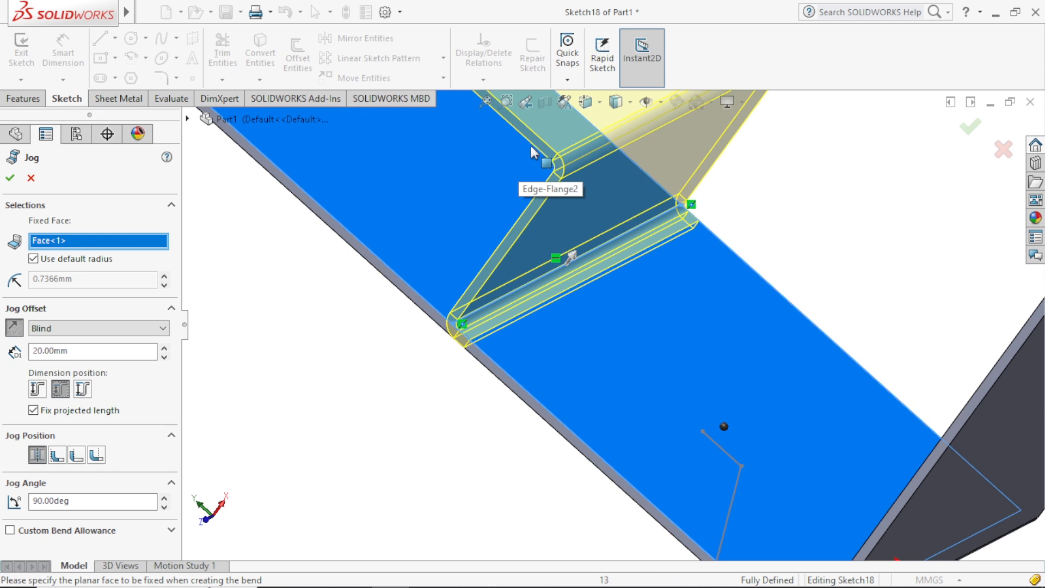
left_click(83, 389)
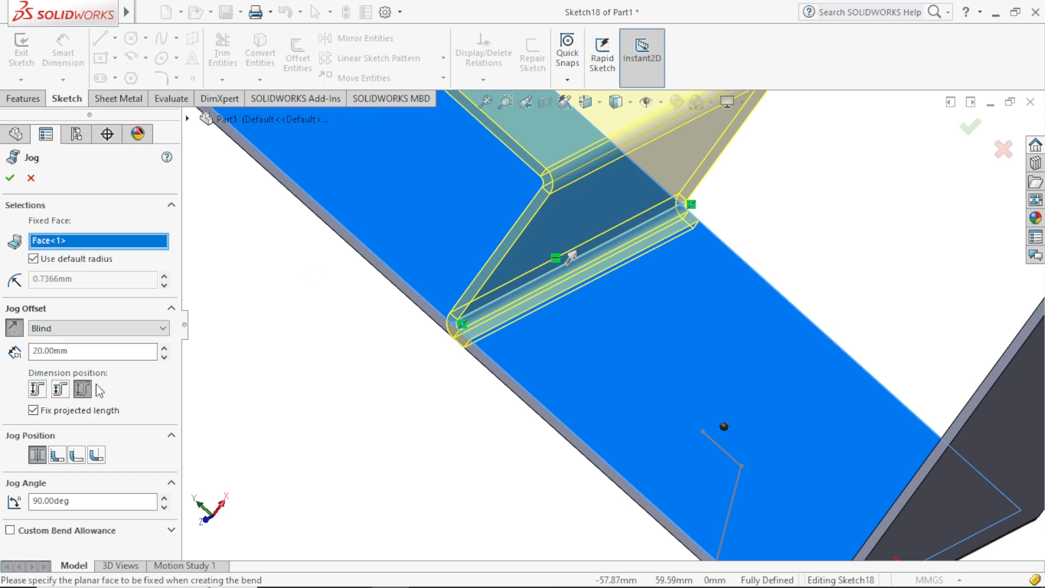
left_click(35, 389)
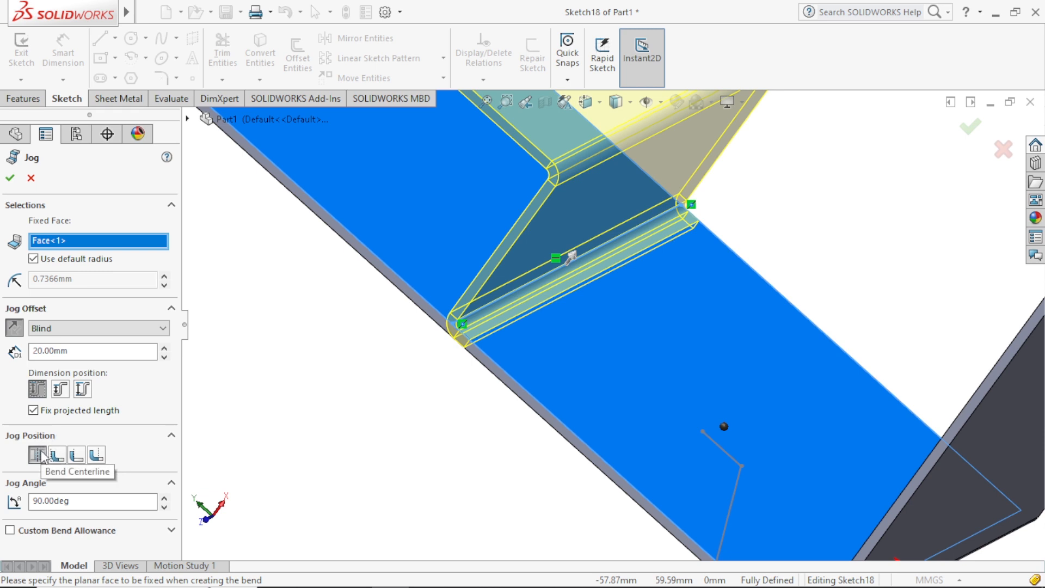
Compare the Bend Centerline jog position with Material Inside, Material Outside and Bend Outside at the bend line, viewed square to the flange
scroll(492, 291, "down", 5)
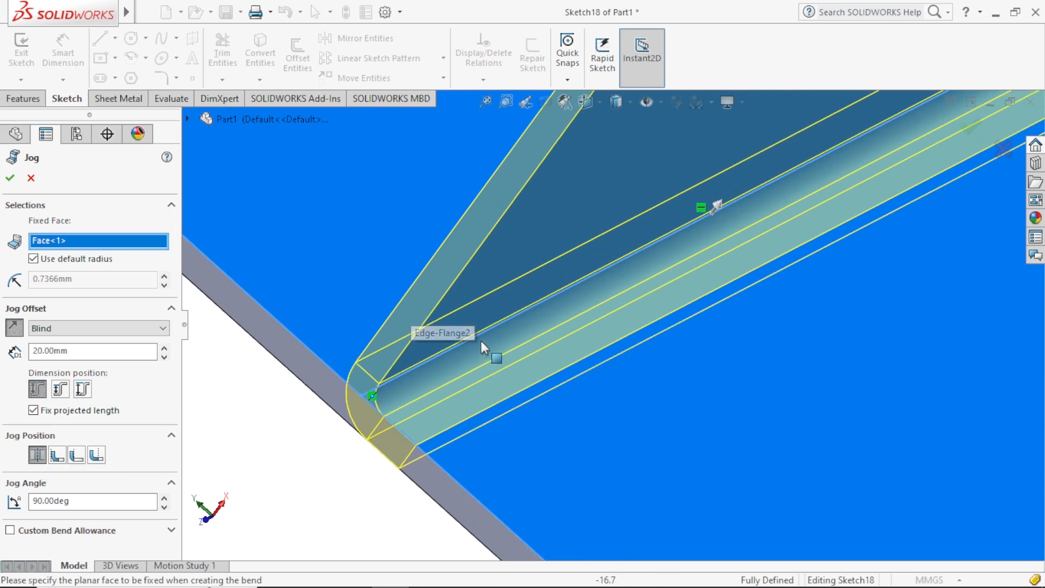
scroll(481, 342, "up", 4)
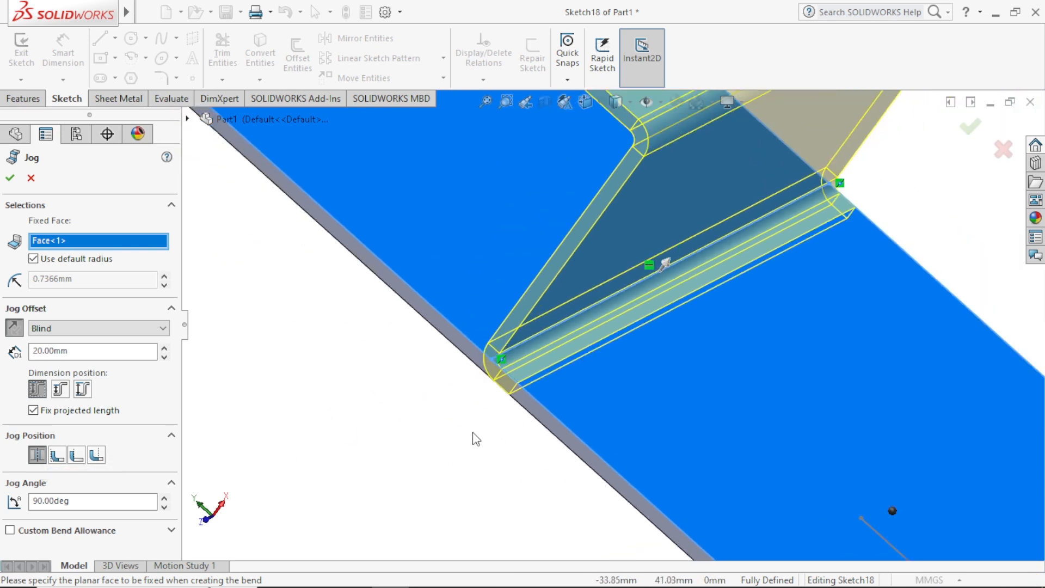
middle_click_drag(457, 439, 515, 247)
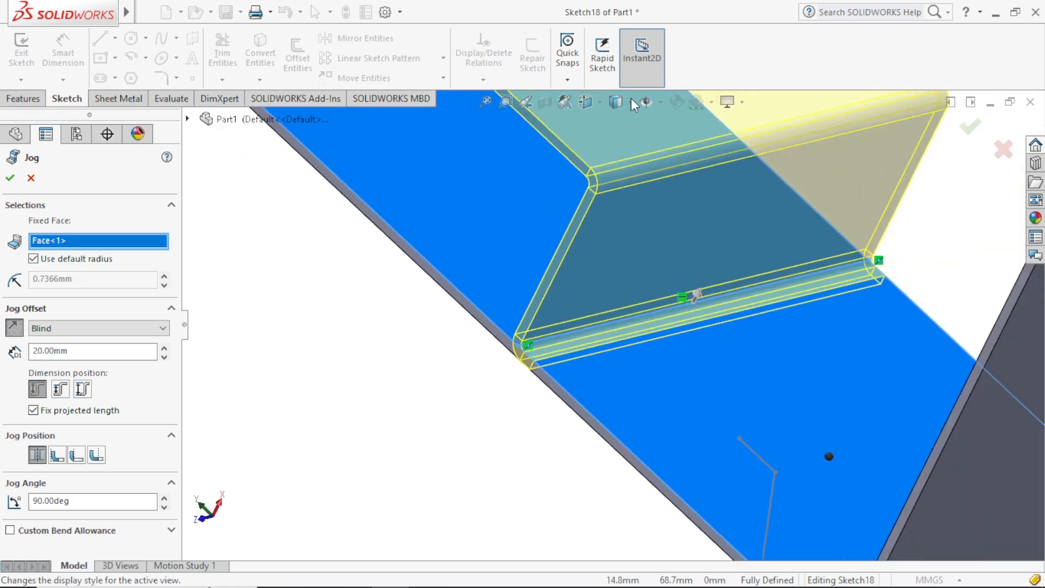
left_click(596, 99)
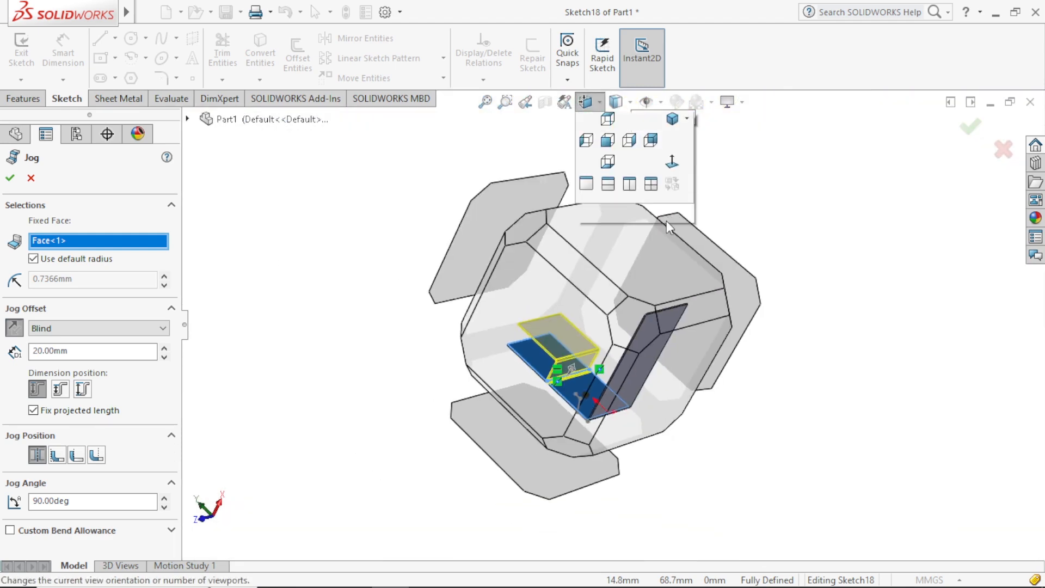
left_click(639, 261)
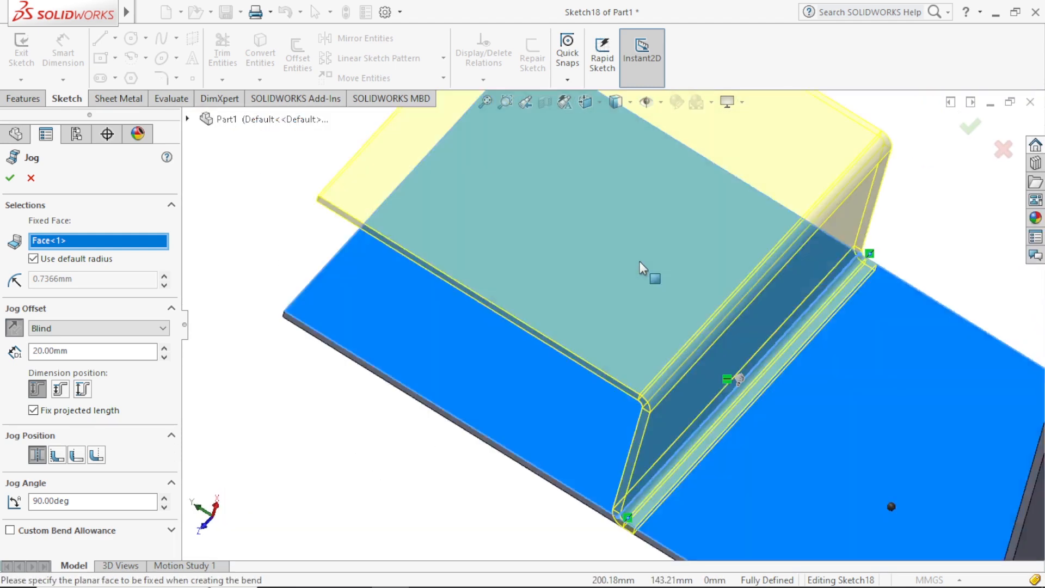
scroll(620, 212, "down", 5)
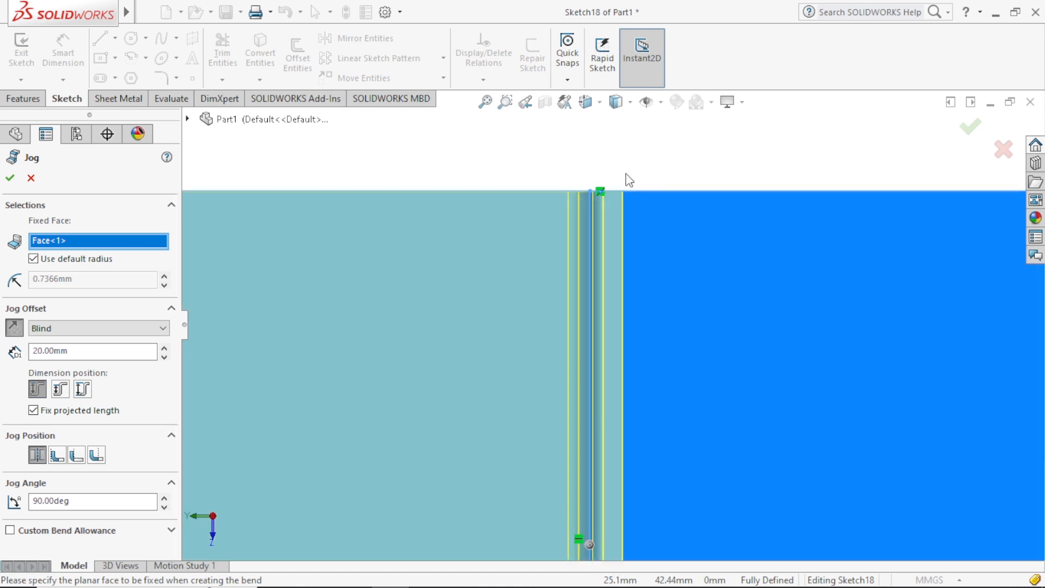
scroll(584, 253, "down", 3)
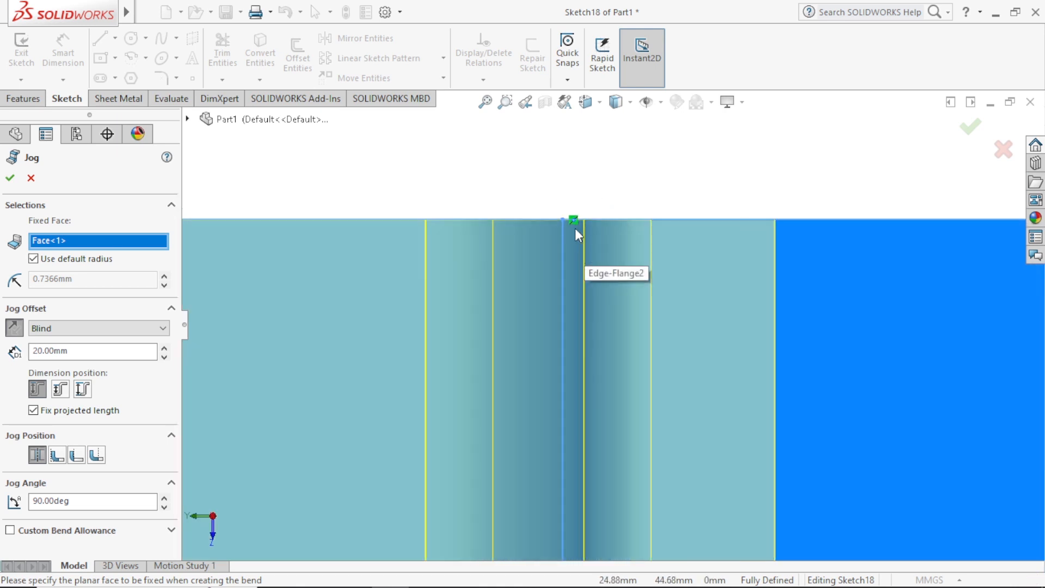
left_click(57, 455)
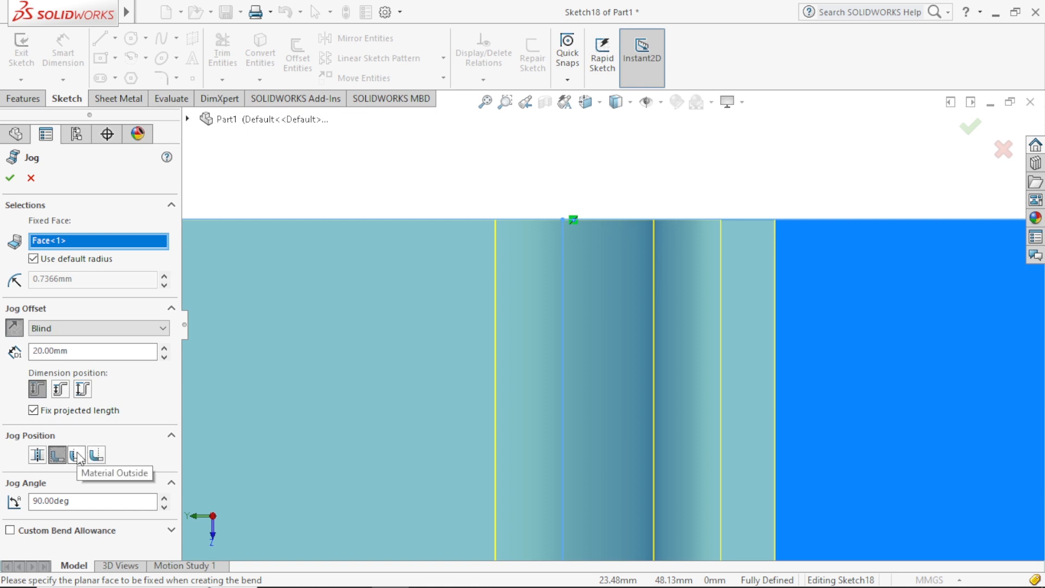
left_click(77, 455)
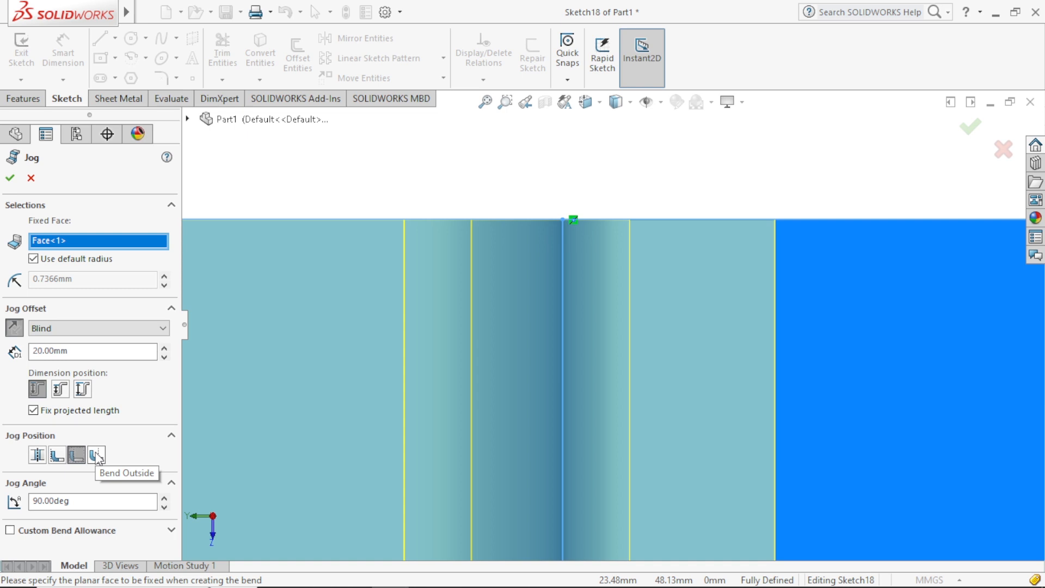
left_click(97, 455)
Inspect the Bend Outside preview at the bend line's end, check Material Outside again and return the jog position to Bend Centerline
scroll(542, 351, "up", 1)
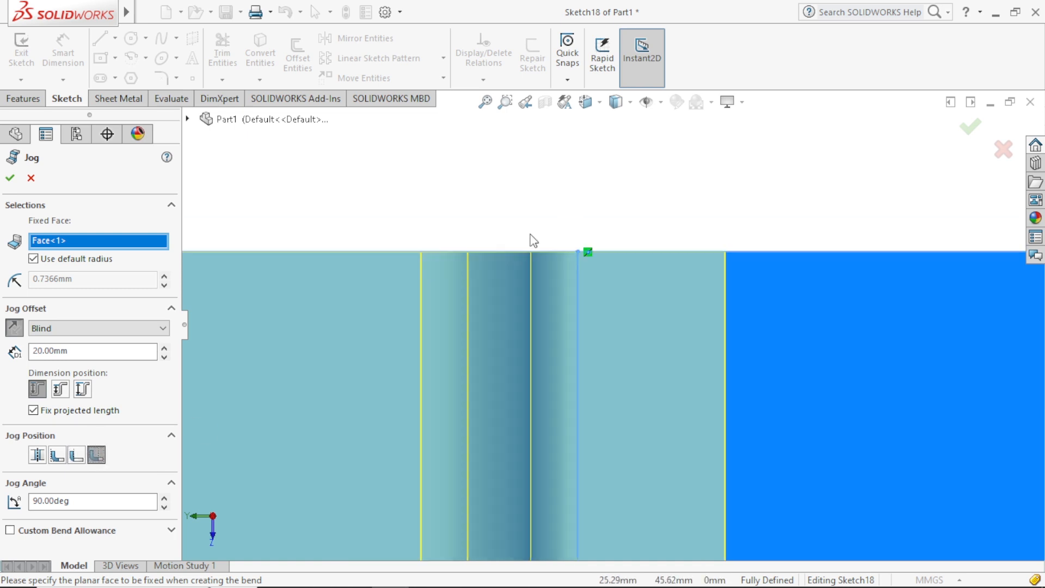
scroll(534, 240, "up", 5)
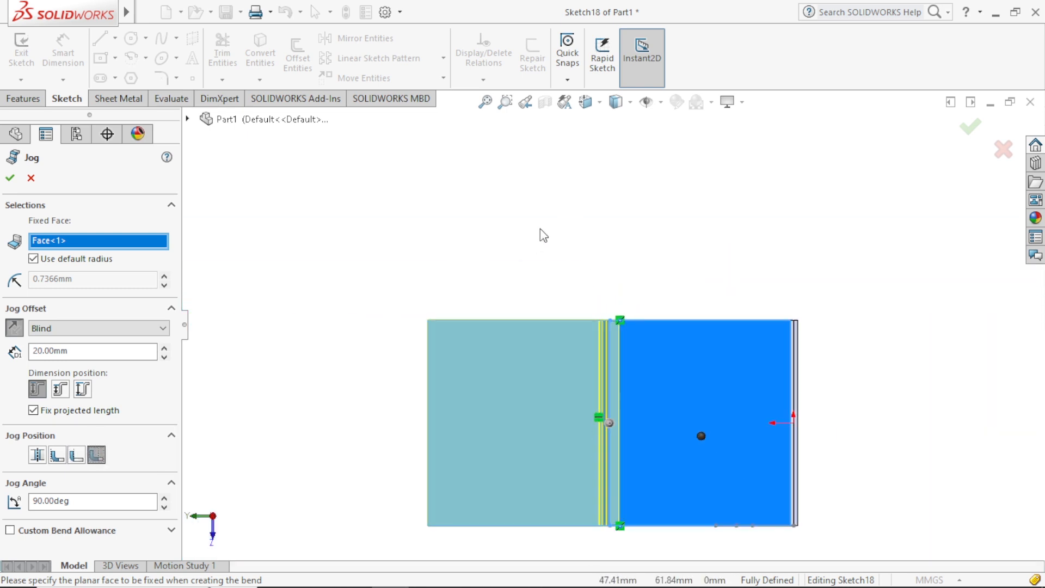
scroll(540, 229, "up", 3)
middle_click_drag(637, 485, 660, 506)
scroll(629, 521, "down", 4)
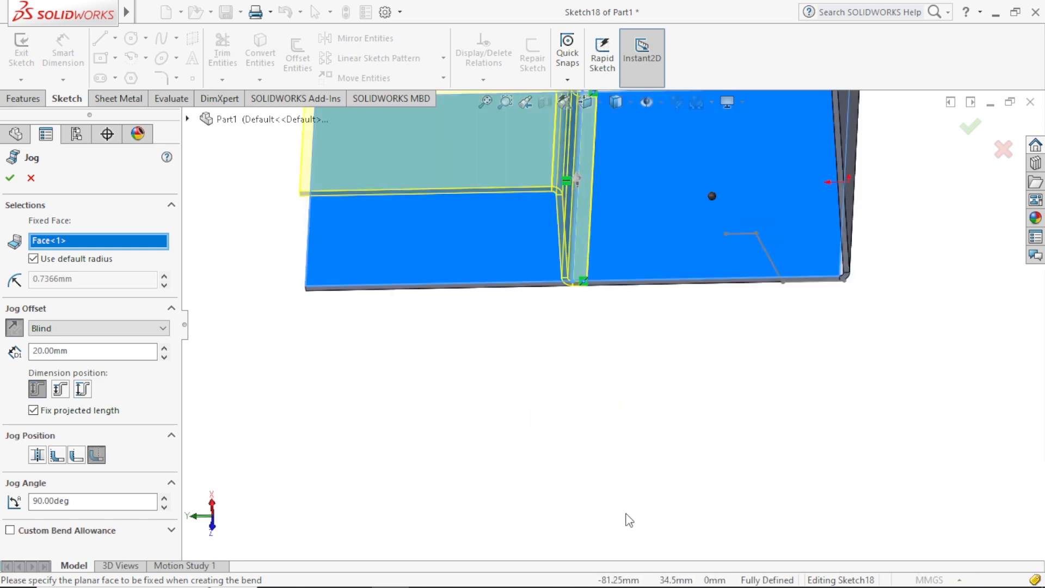
scroll(574, 169, "down", 5)
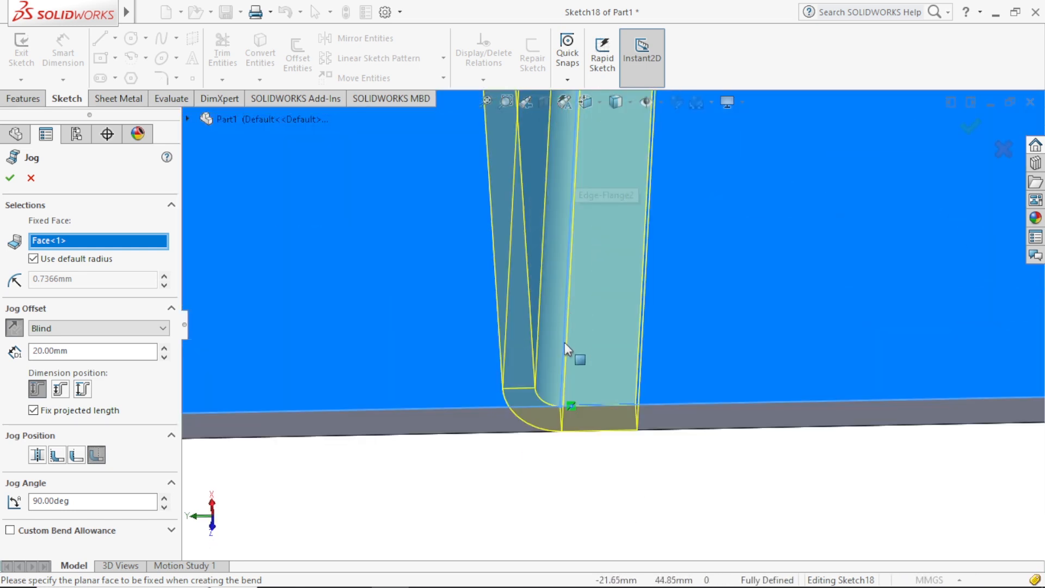
scroll(564, 431, "down", 4)
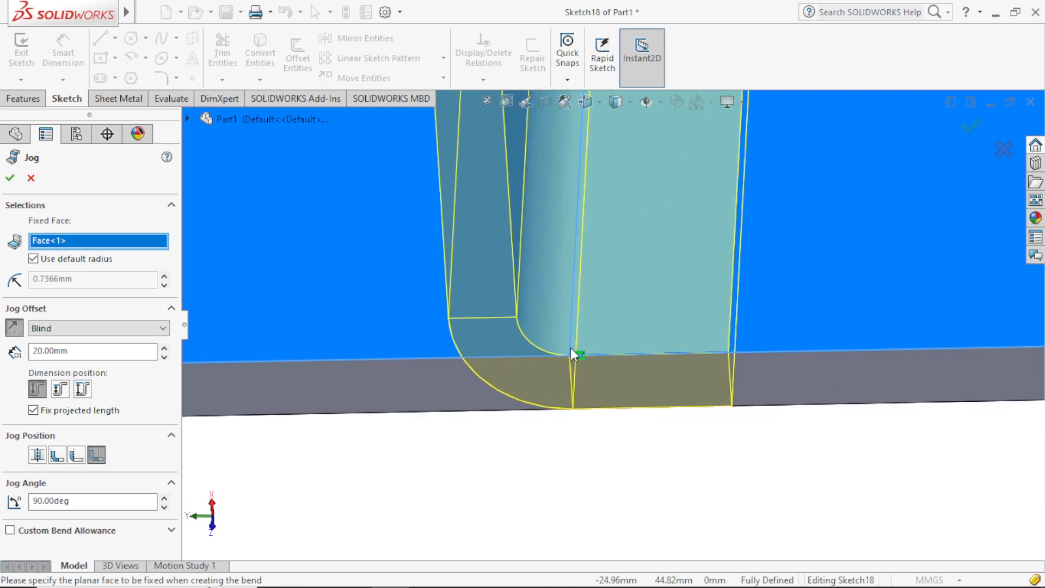
scroll(571, 349, "down", 2)
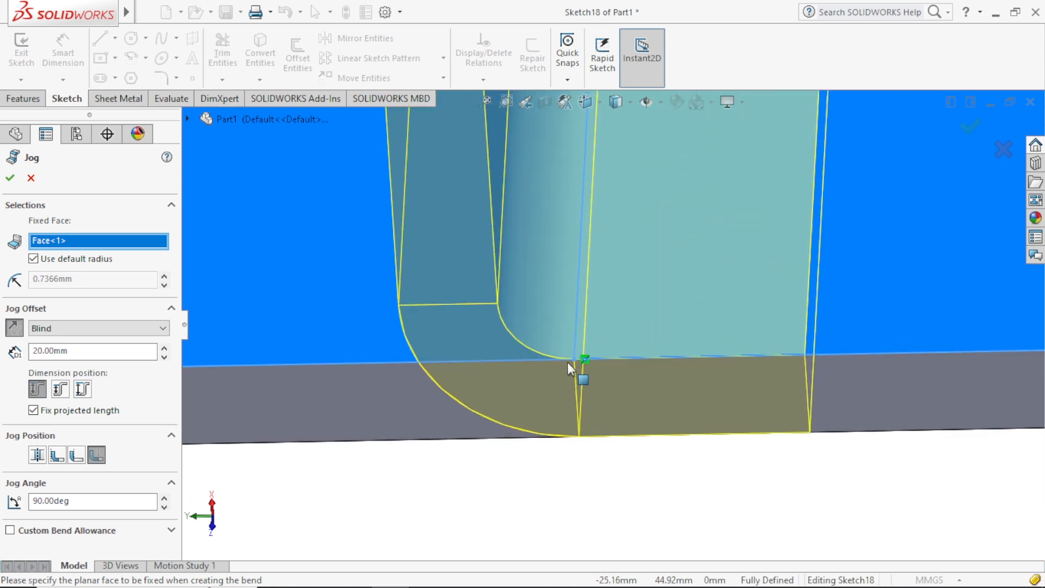
left_click(74, 456)
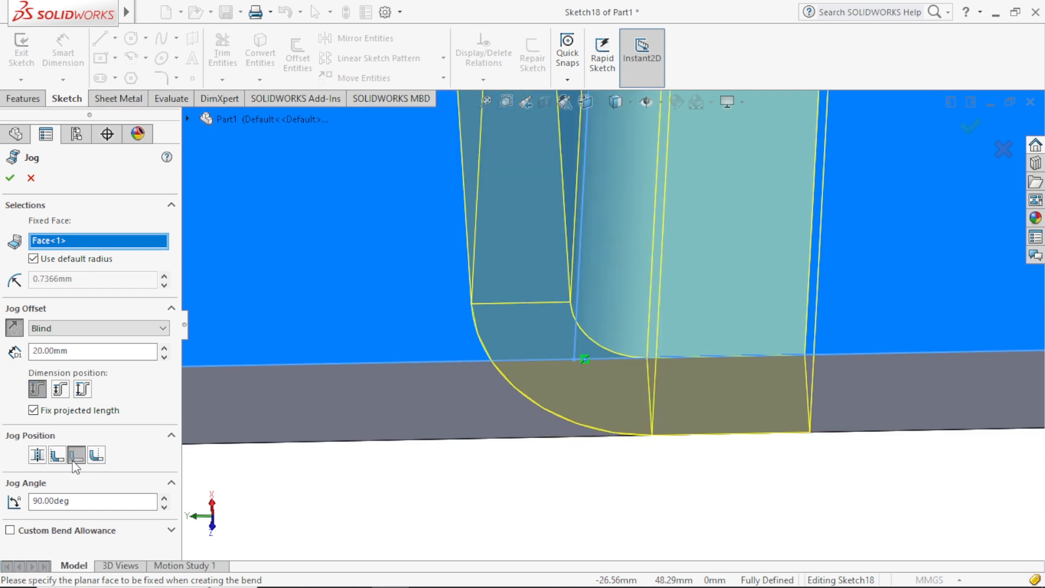
left_click(38, 458)
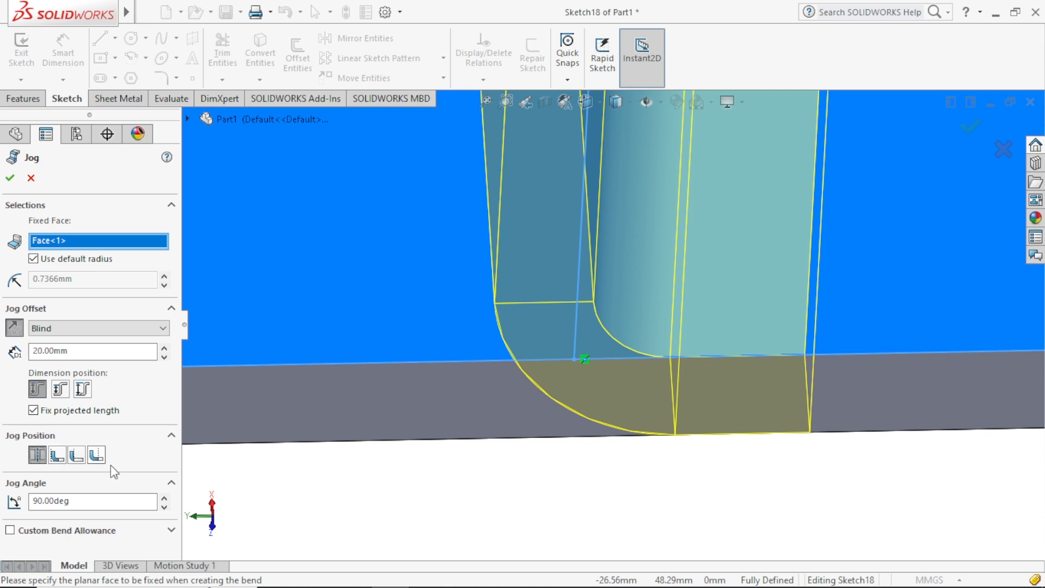
Try raising the jog angle to 97 degrees and inspect the tilted jog wall from the side
scroll(320, 488, "up", 3)
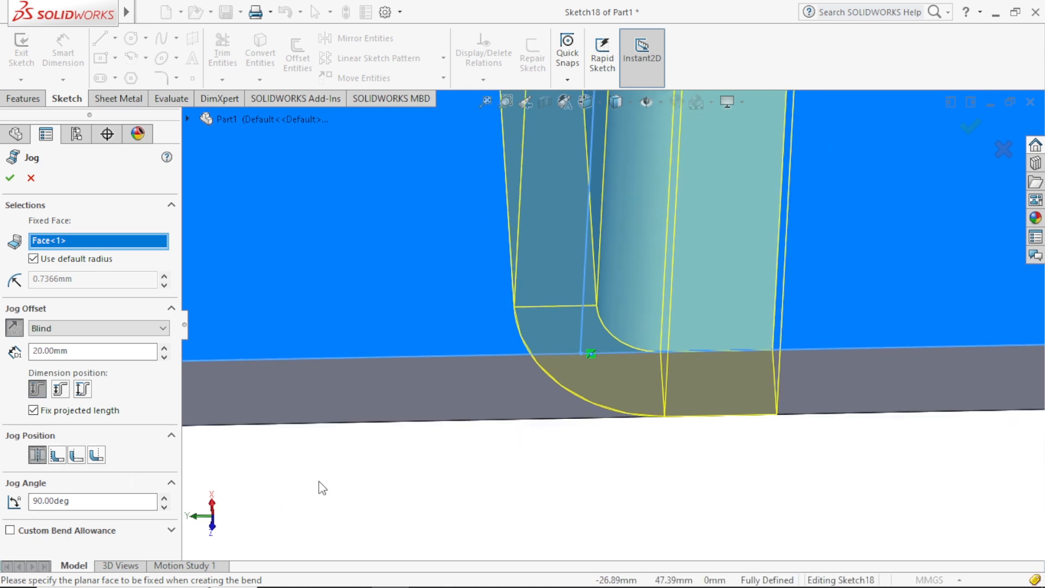
scroll(320, 487, "up", 10)
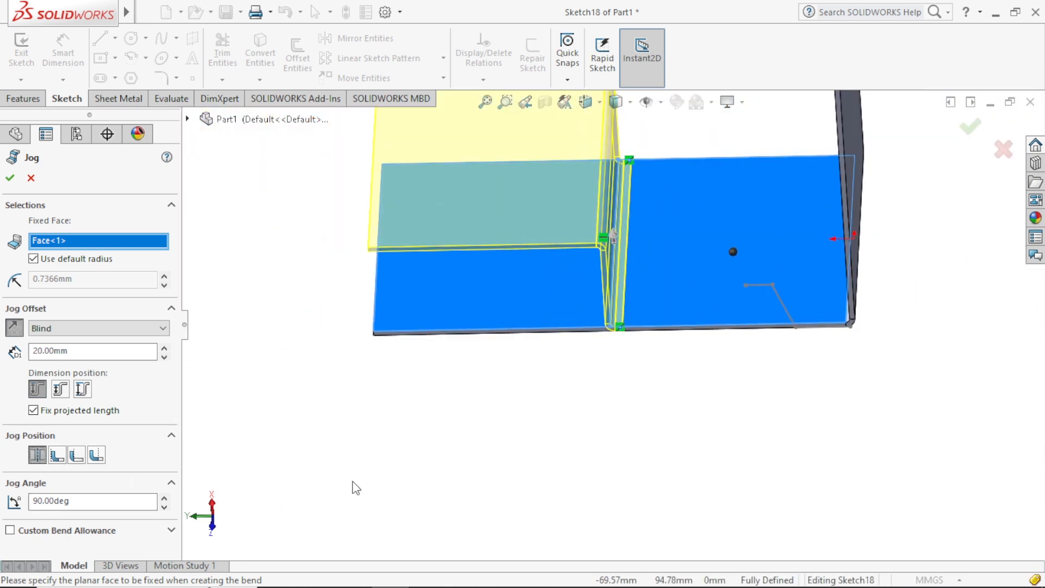
middle_click_drag(618, 392, 594, 347)
scroll(624, 233, "down", 5)
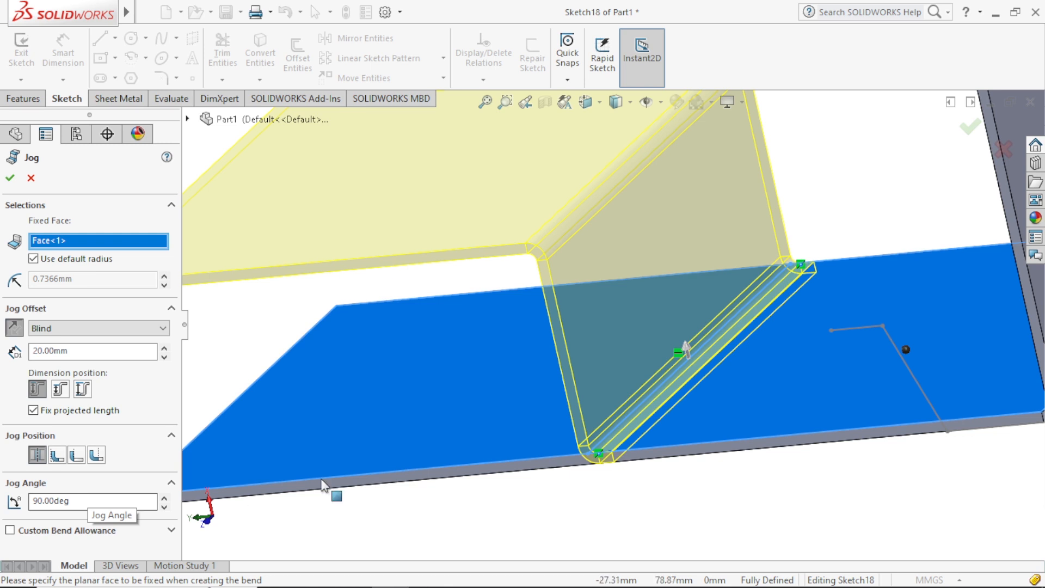
left_click(164, 495)
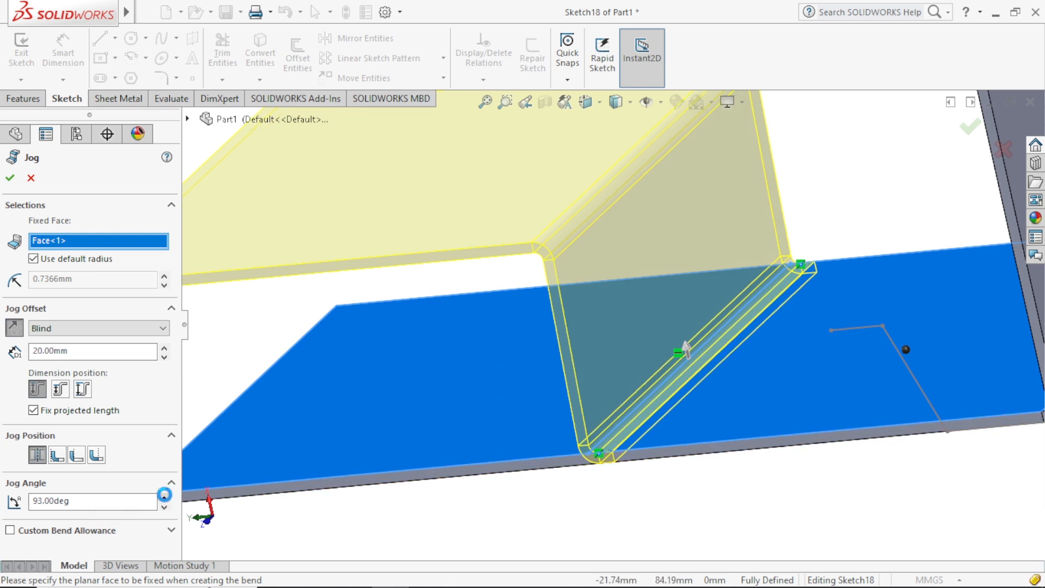
left_click(163, 497)
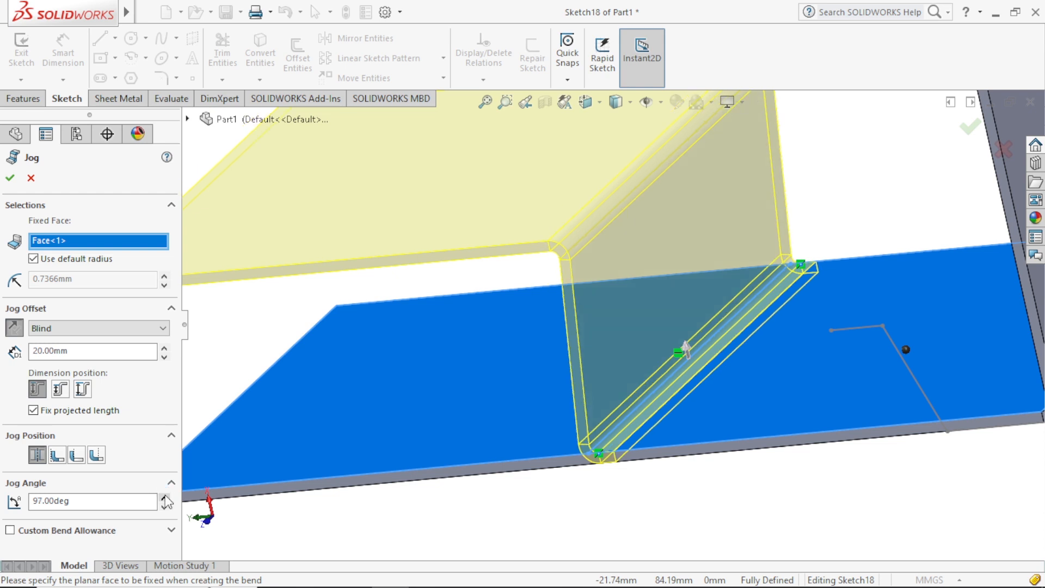
middle_click_drag(636, 482, 645, 453)
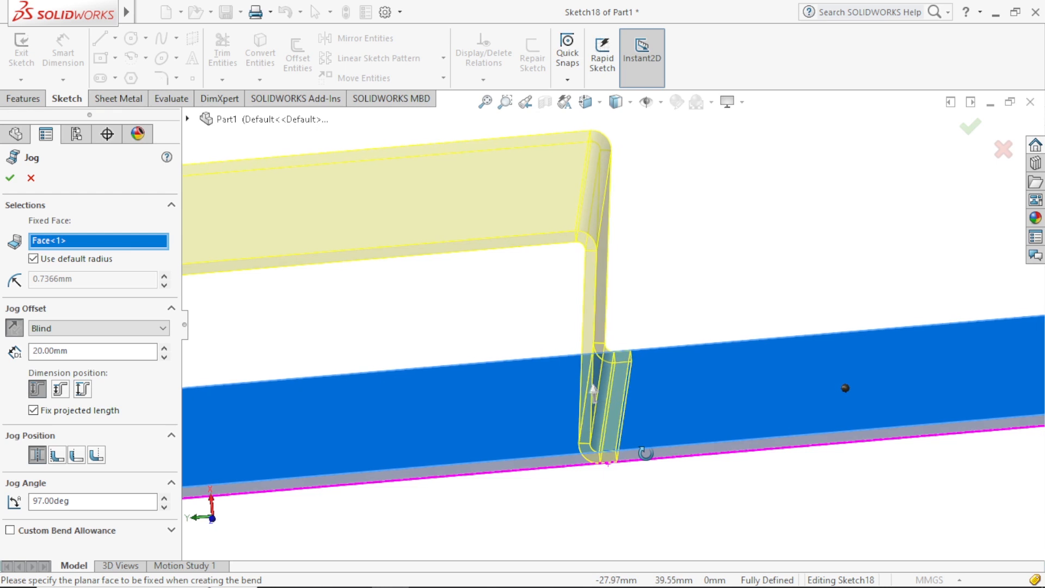
Set the jog angle back to 90 degrees and preview the Up To Surface end condition before returning to Blind
left_click(115, 502)
type("90")
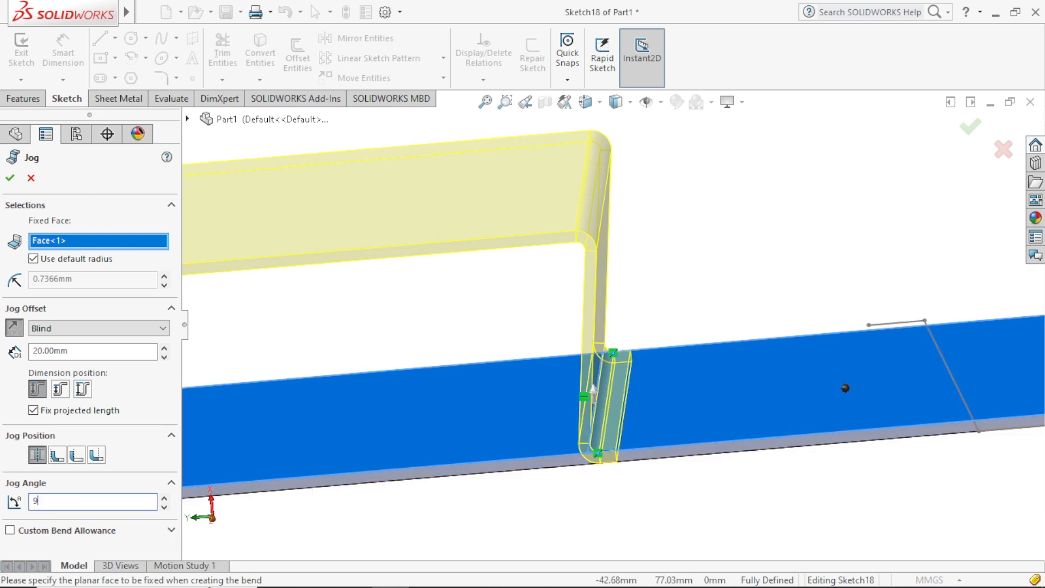
key("Return")
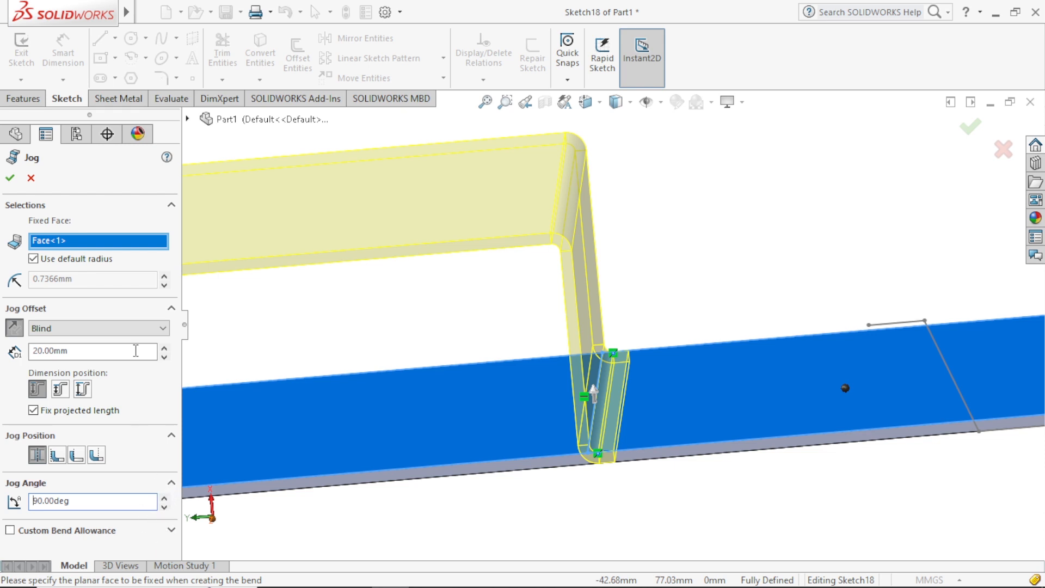
scroll(133, 327, "down", 2)
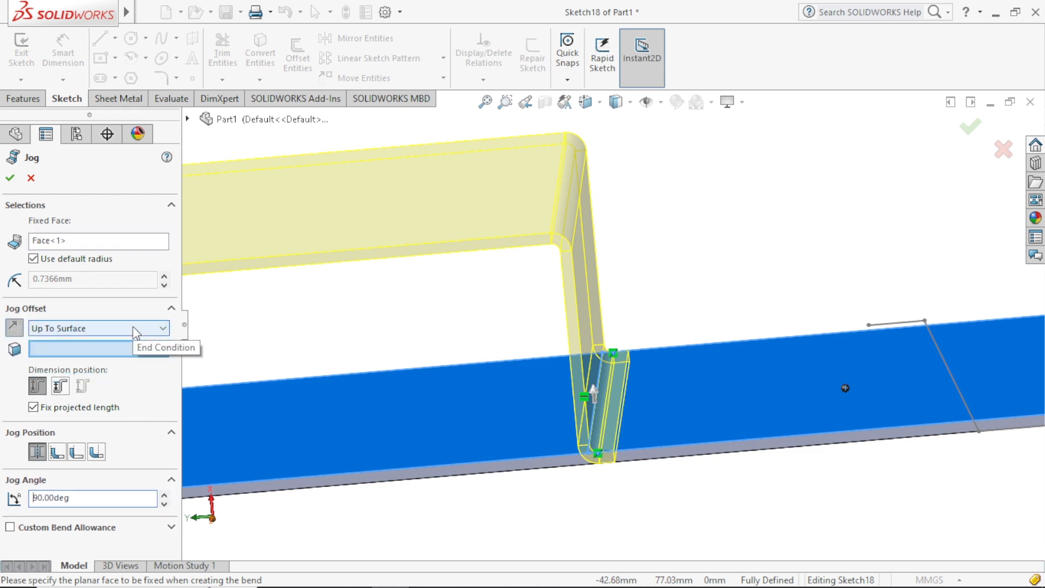
scroll(134, 328, "up", 2)
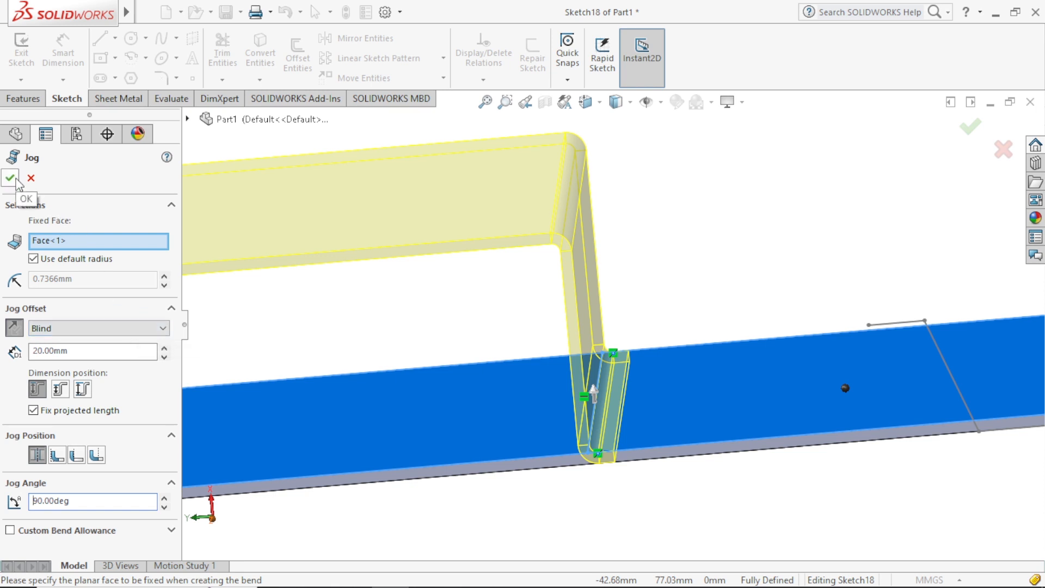
Clear the jog's fixed face and preview the jog with the flange's free-end side of the bend line held fixed
left_click(95, 242)
right_click(97, 240)
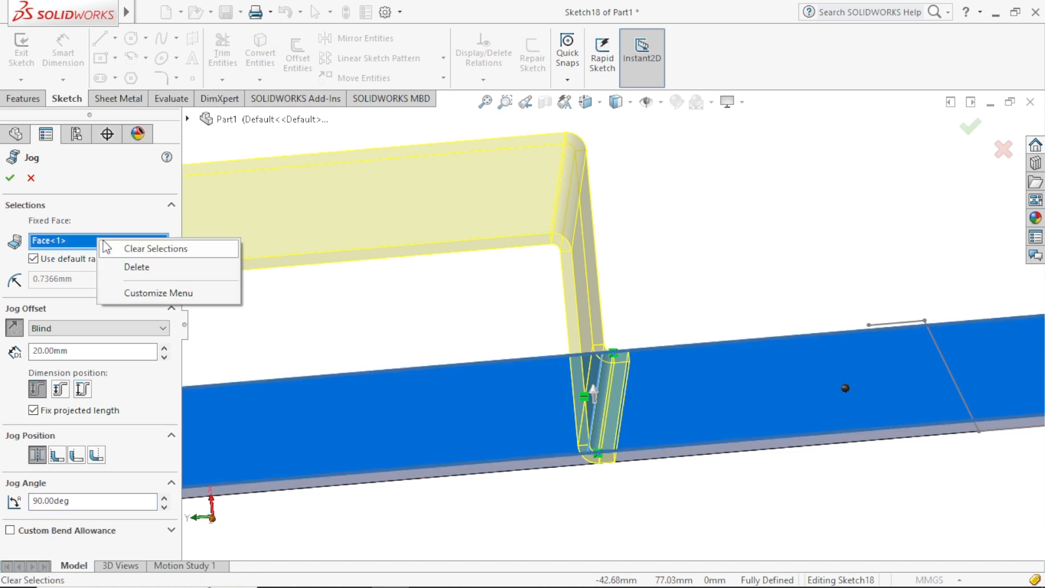
left_click(156, 249)
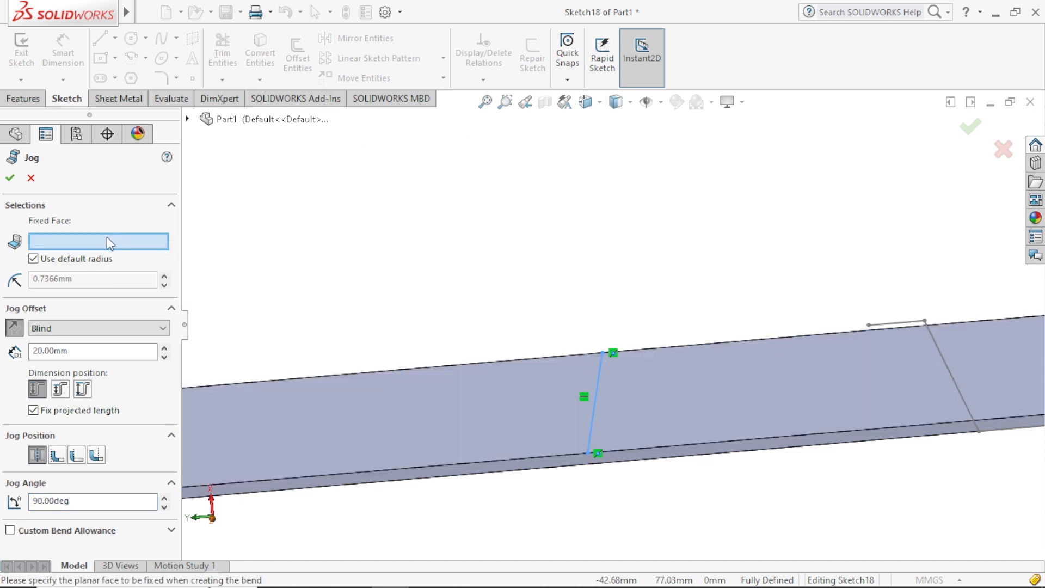
left_click(809, 451)
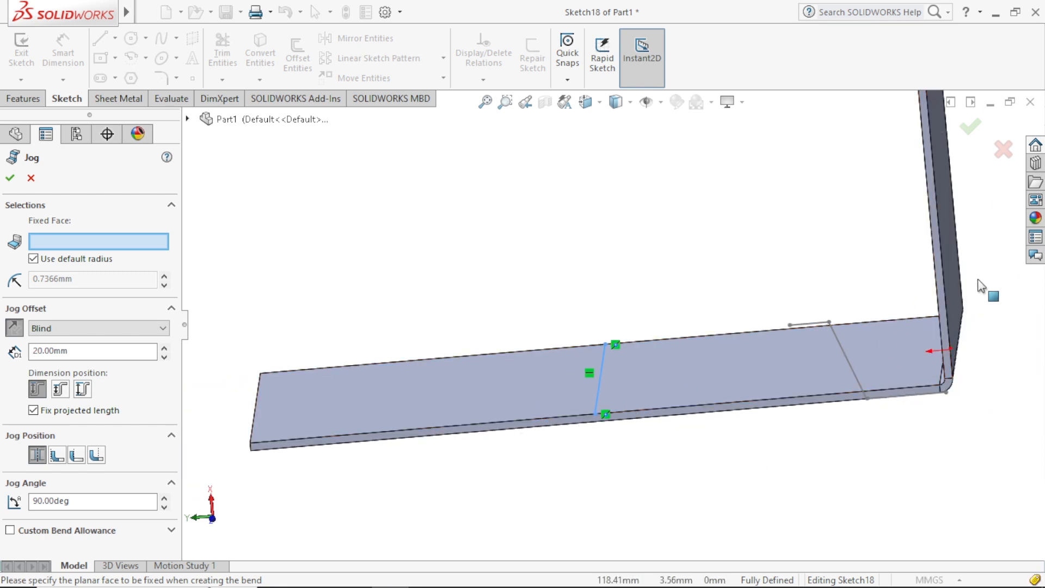
left_click(466, 380)
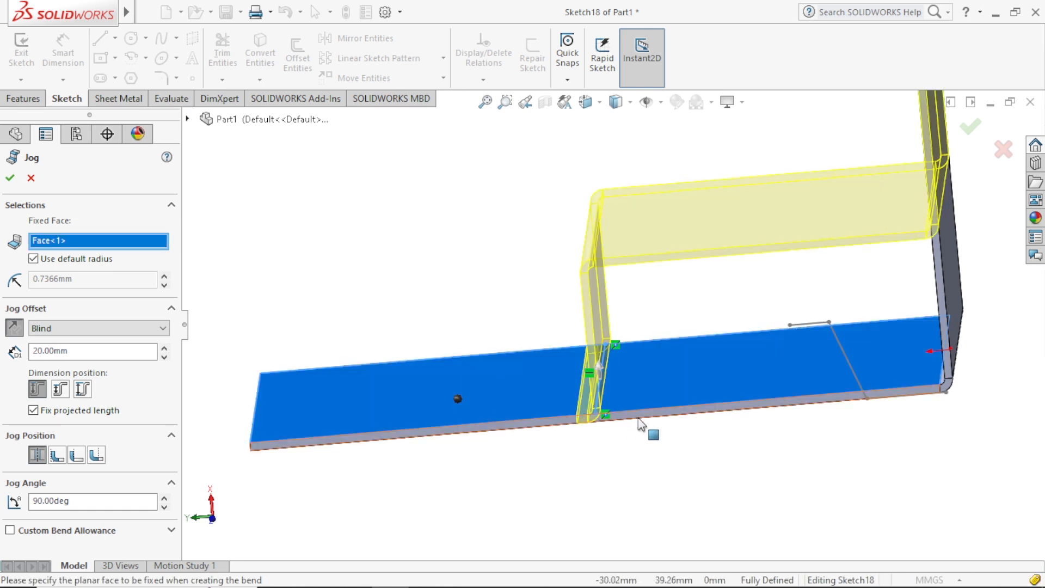
scroll(901, 400, "up", 3)
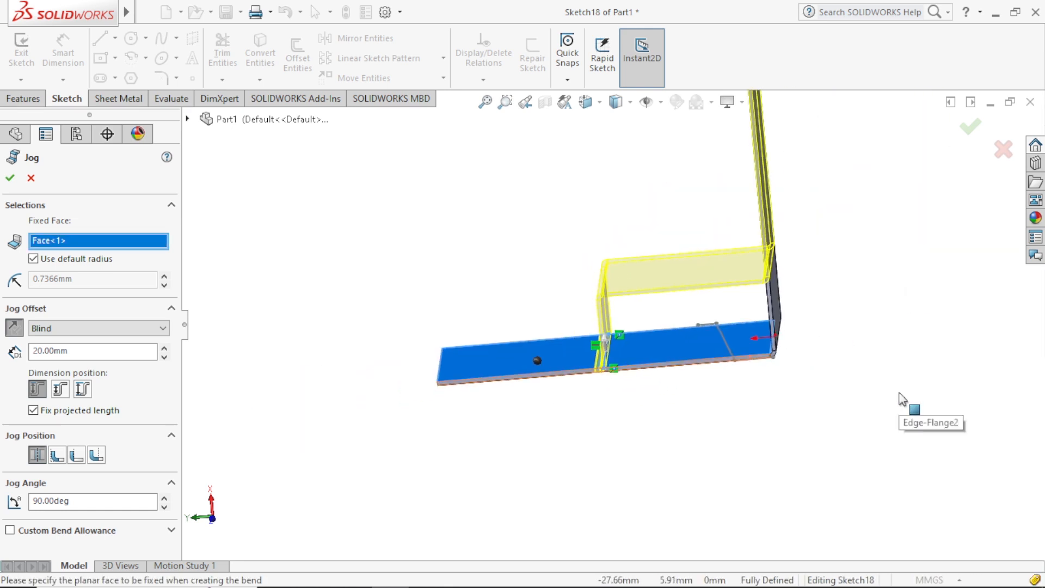
scroll(903, 400, "up", 1)
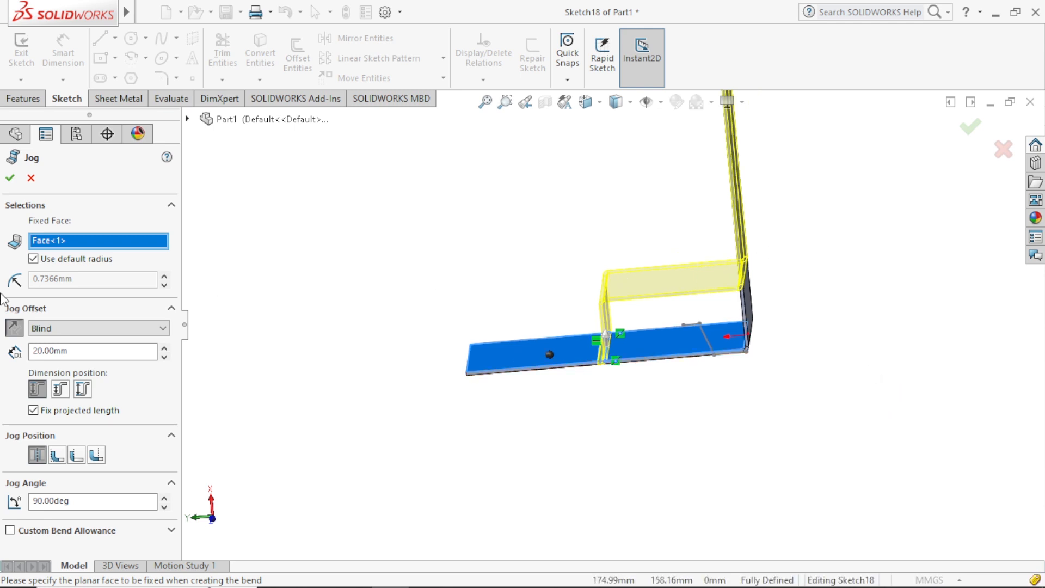
Reselect the jog's fixed face on the side of the bend line next to the upright wall and create the 20 mm, 90-degree jog
right_click(53, 242)
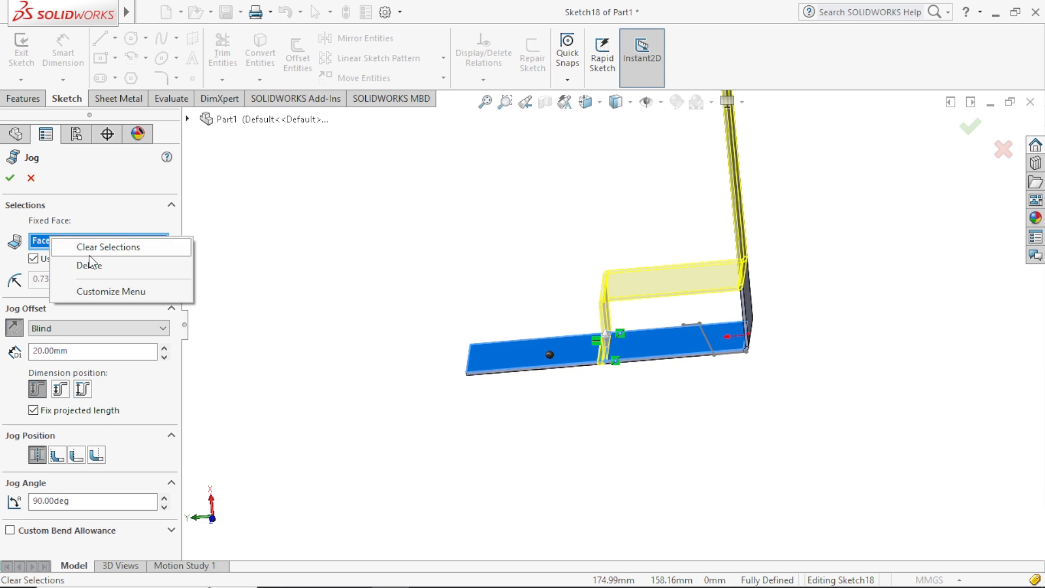
left_click(145, 248)
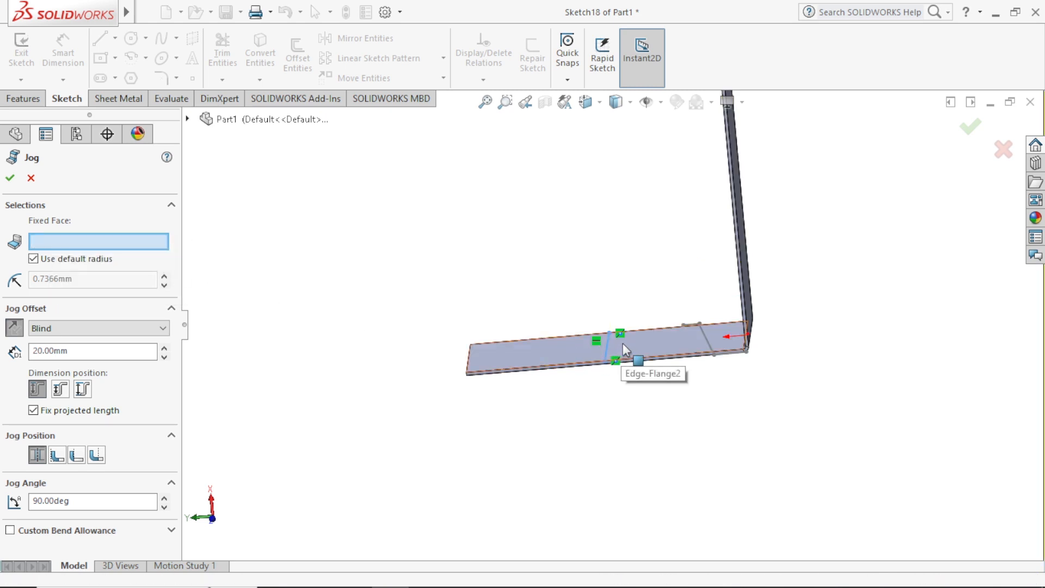
left_click(584, 346)
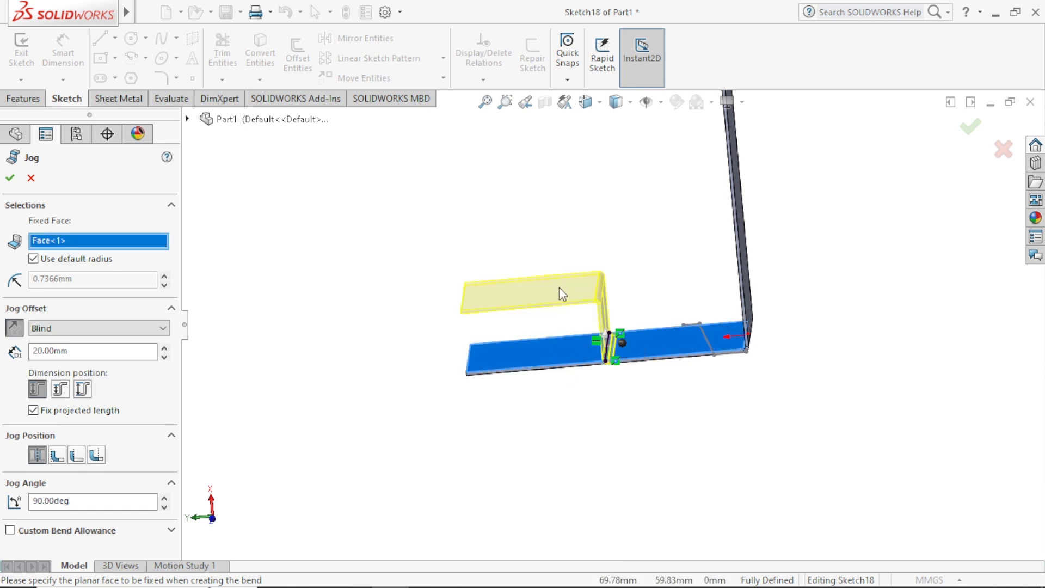
left_click(10, 178)
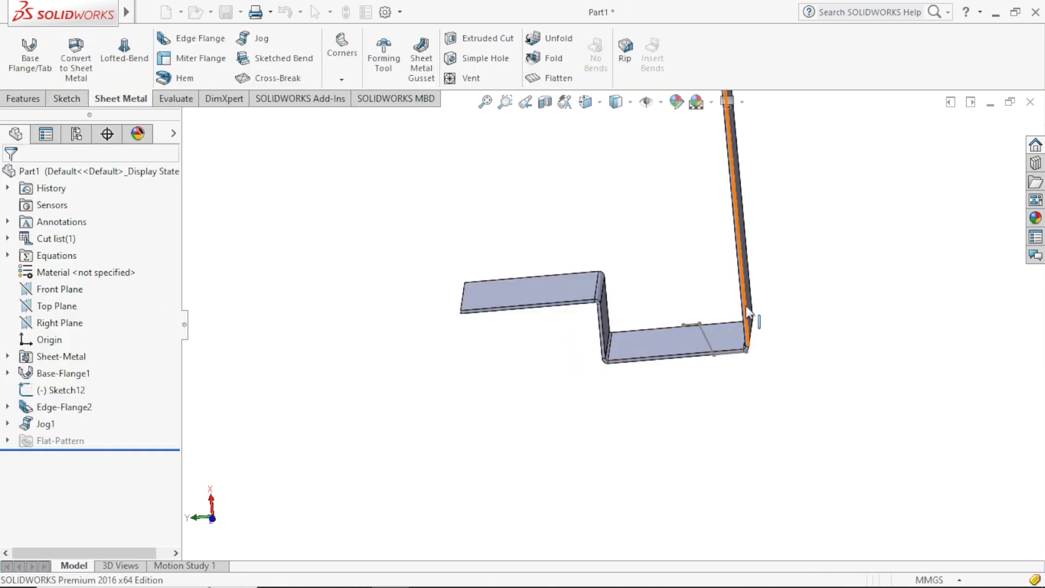
Start a Sketched Bend on the raised jog face and sketch one slanted bend line across it from long edge to long edge
scroll(746, 325, "down", 5)
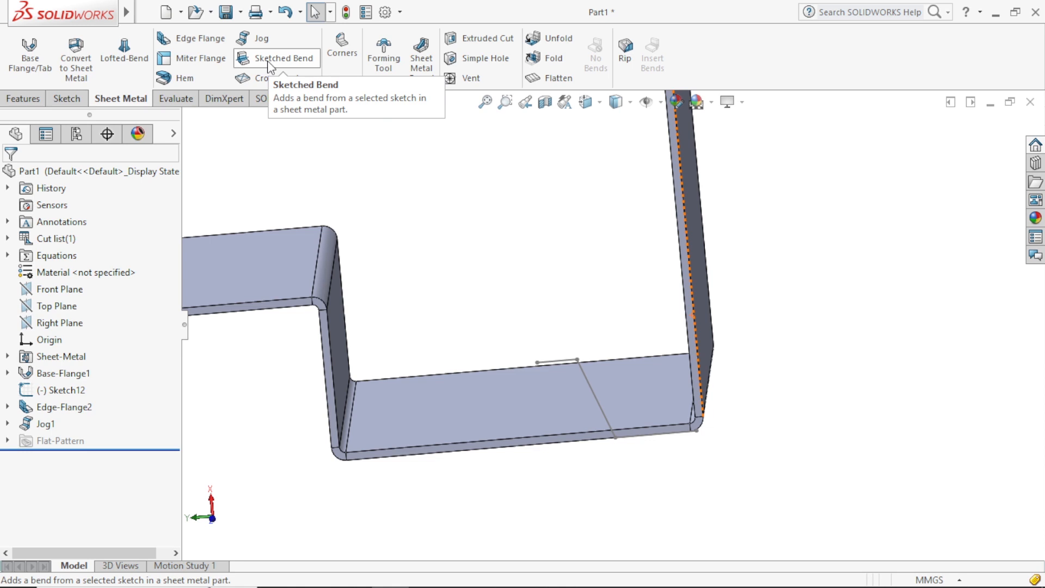
scroll(422, 338, "up", 2)
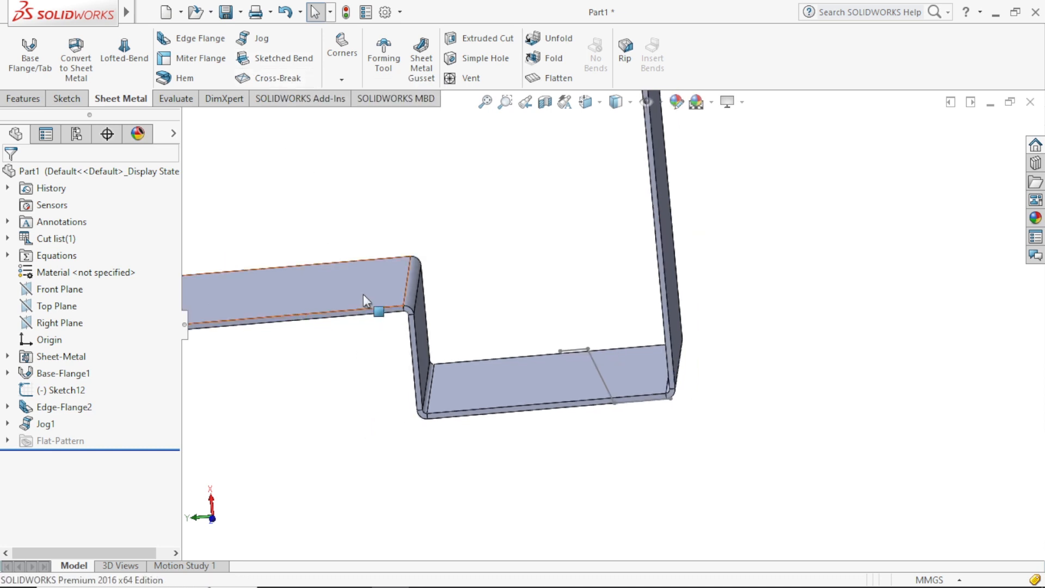
scroll(414, 248, "up", 3)
middle_click_drag(431, 246, 423, 288)
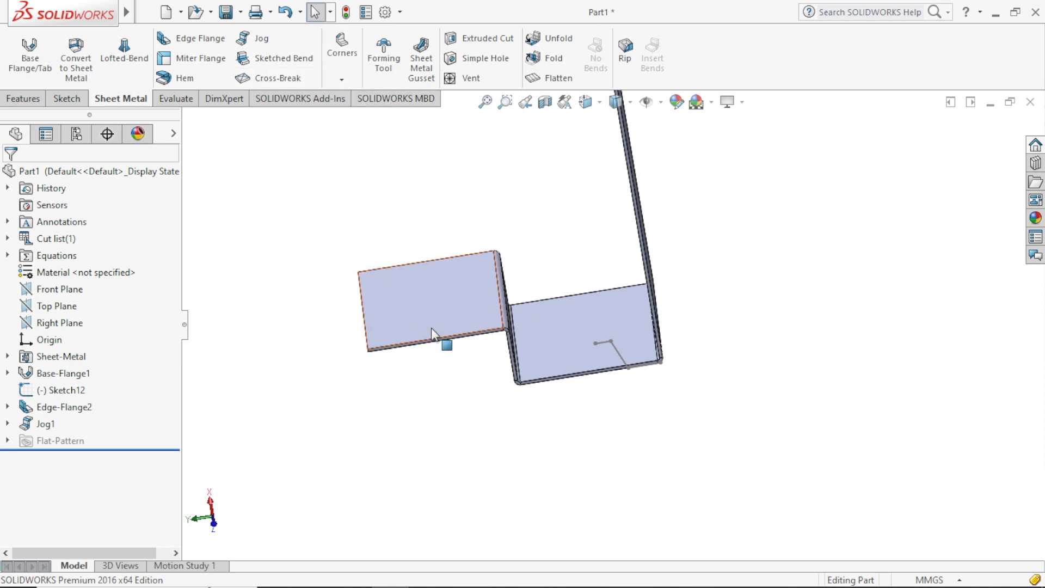
left_click(275, 59)
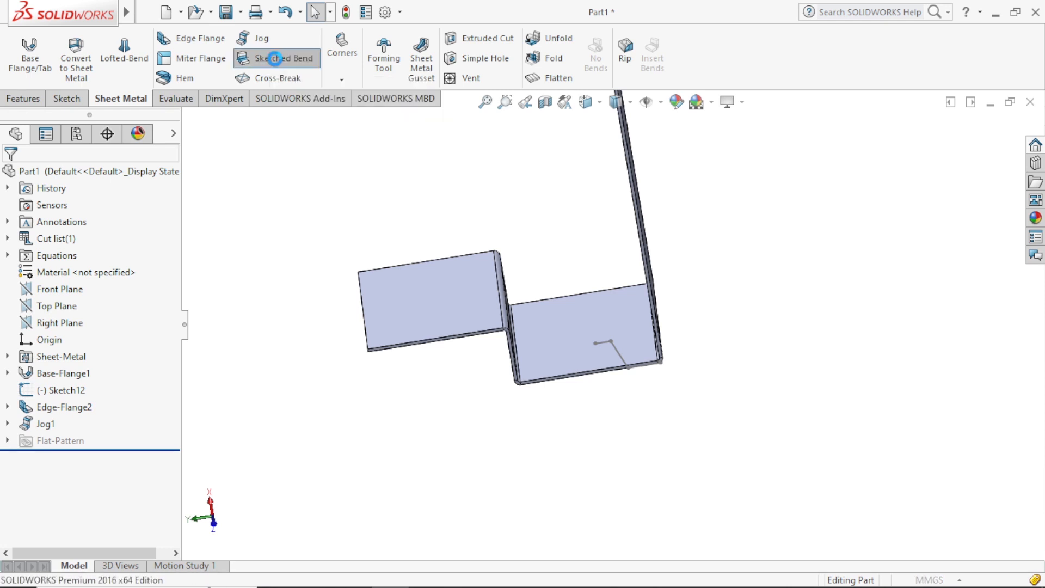
left_click(407, 293)
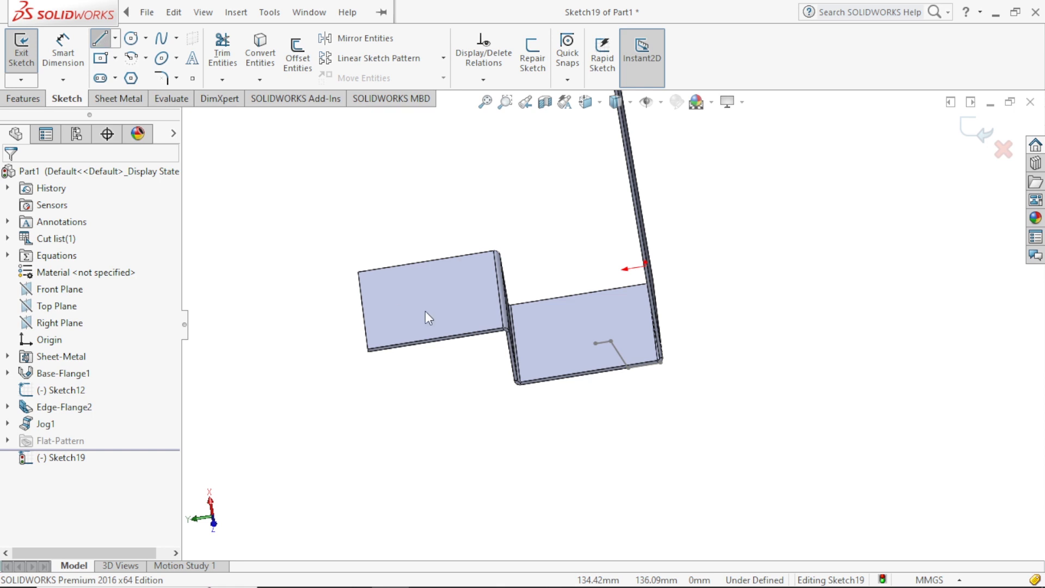
scroll(430, 272, "down", 3)
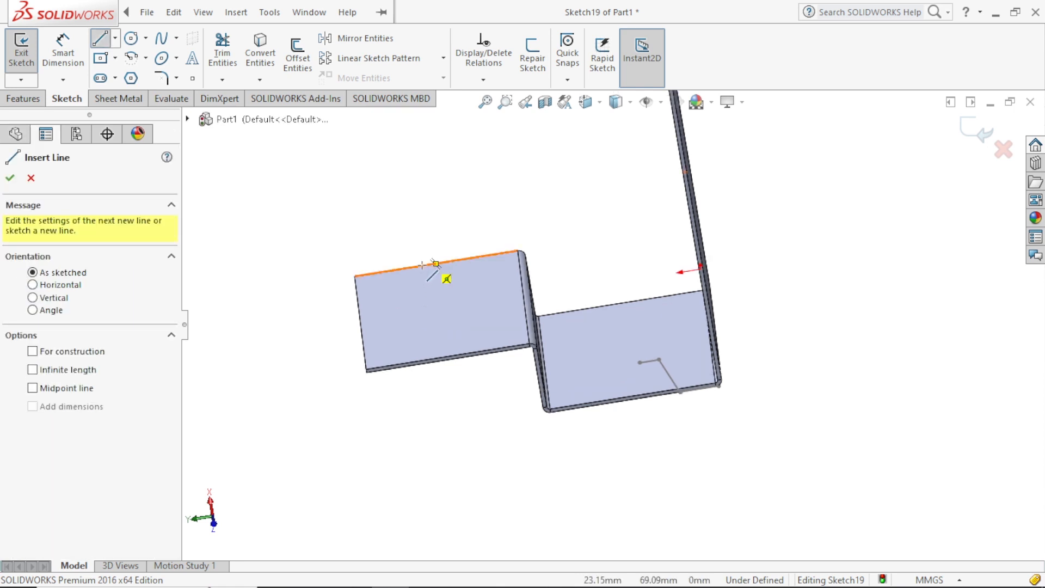
left_click(393, 281)
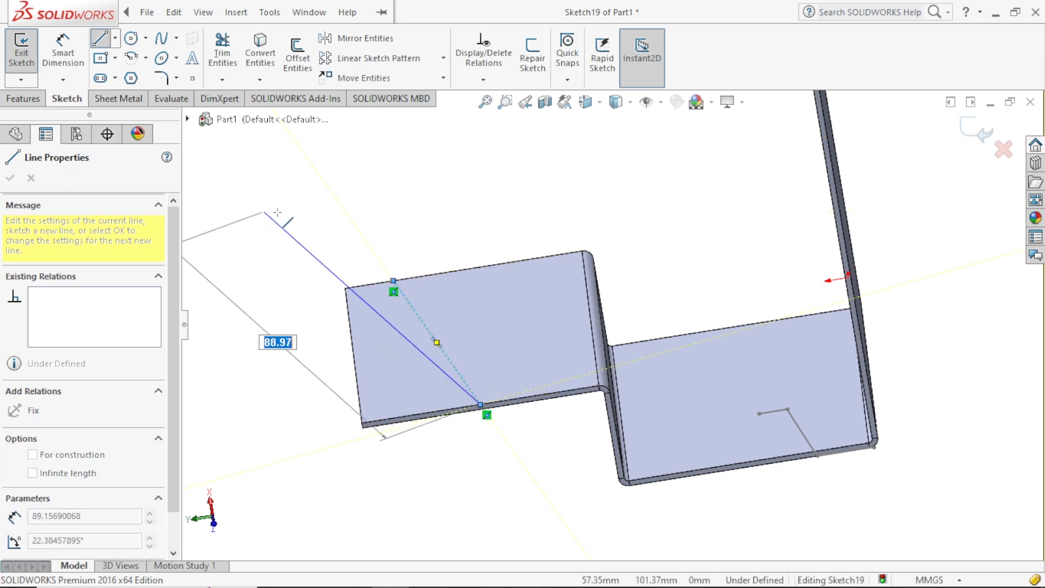
right_click(264, 211)
left_click(318, 225)
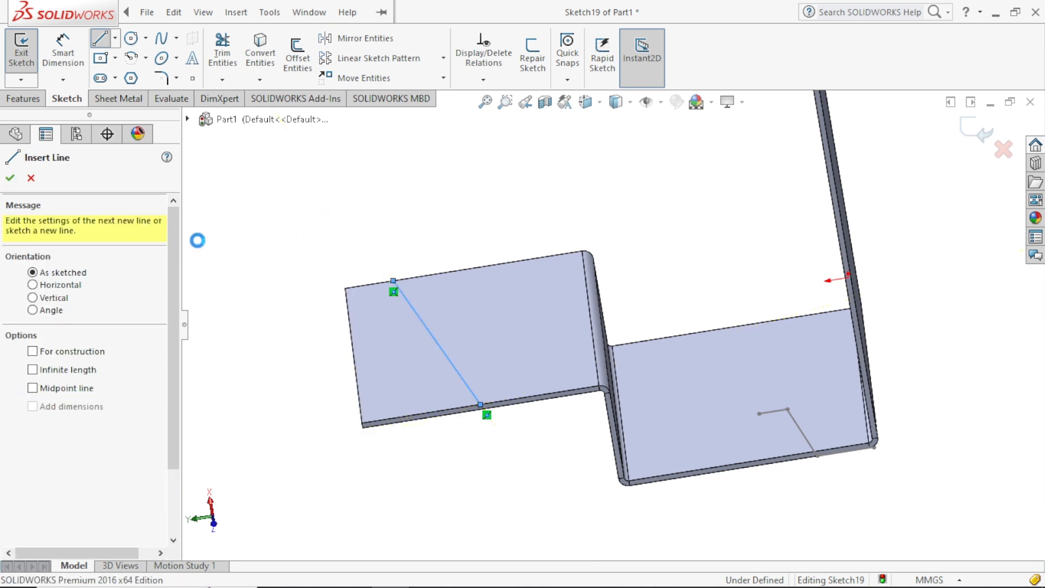
left_click(24, 53)
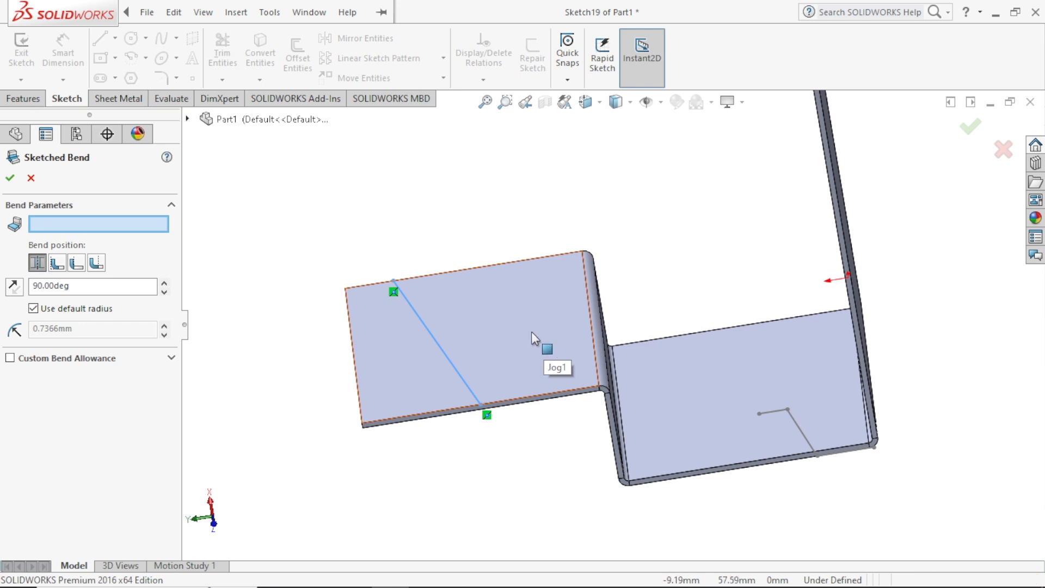
Preview the sketched bend with the jog side held fixed and again with the free-end side held fixed
left_click(559, 313)
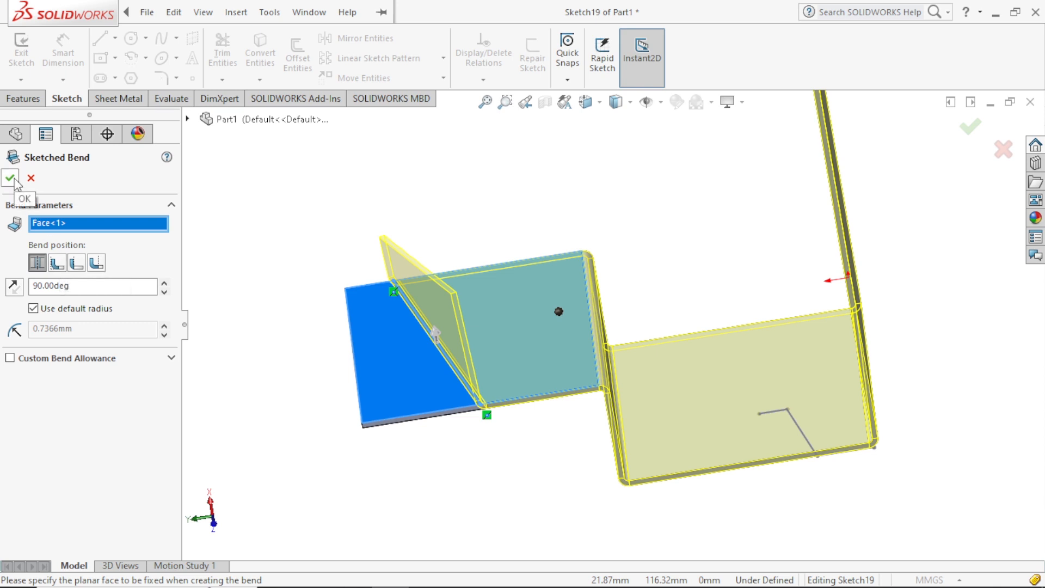
right_click(60, 228)
left_click(77, 233)
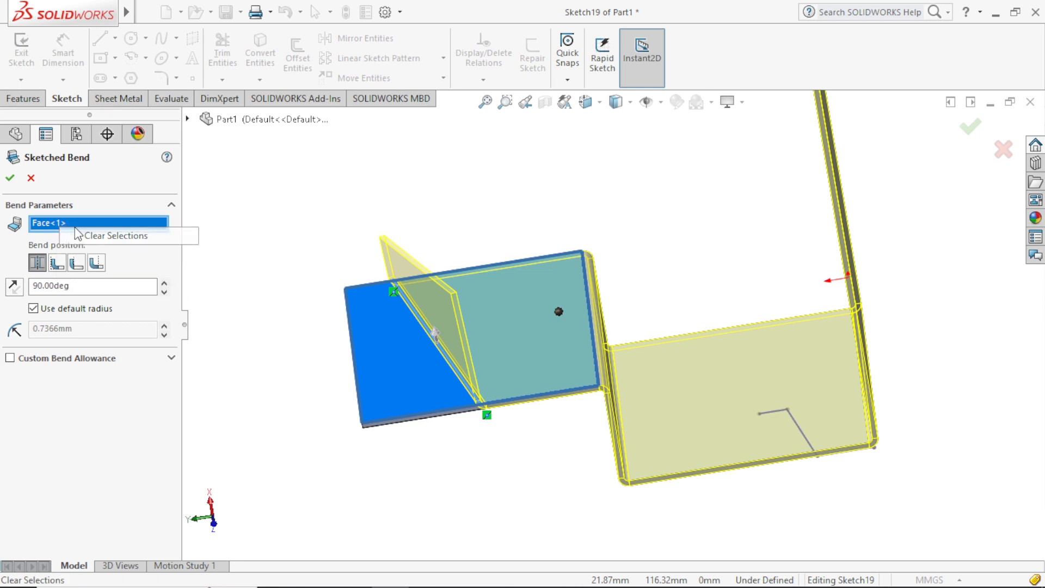
left_click(380, 369)
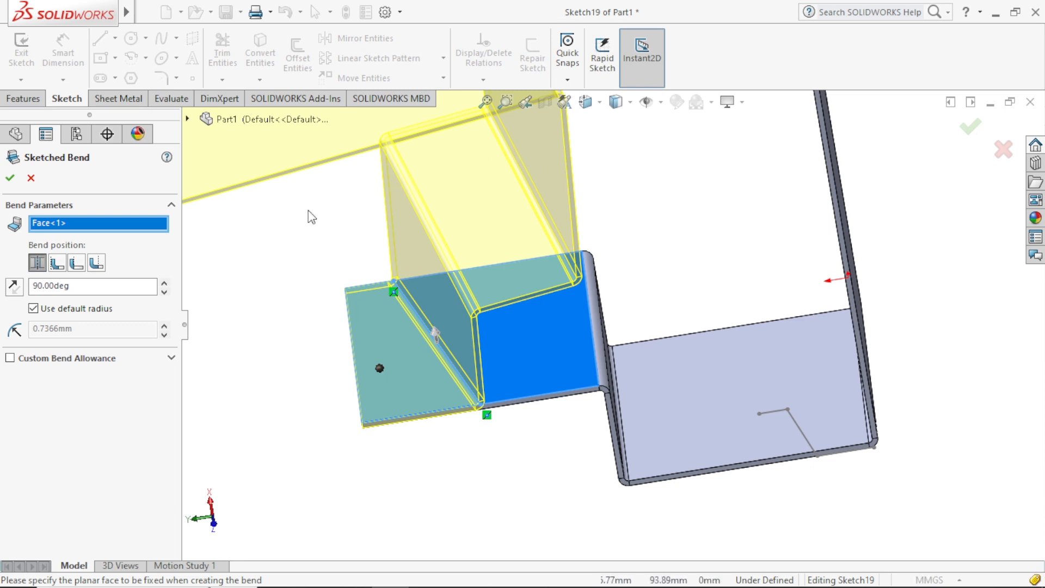
Replace the fixed face with the jog side of the slanted line and create the 90-degree sketched bend at Bend Centerline
right_click(51, 222)
left_click(87, 231)
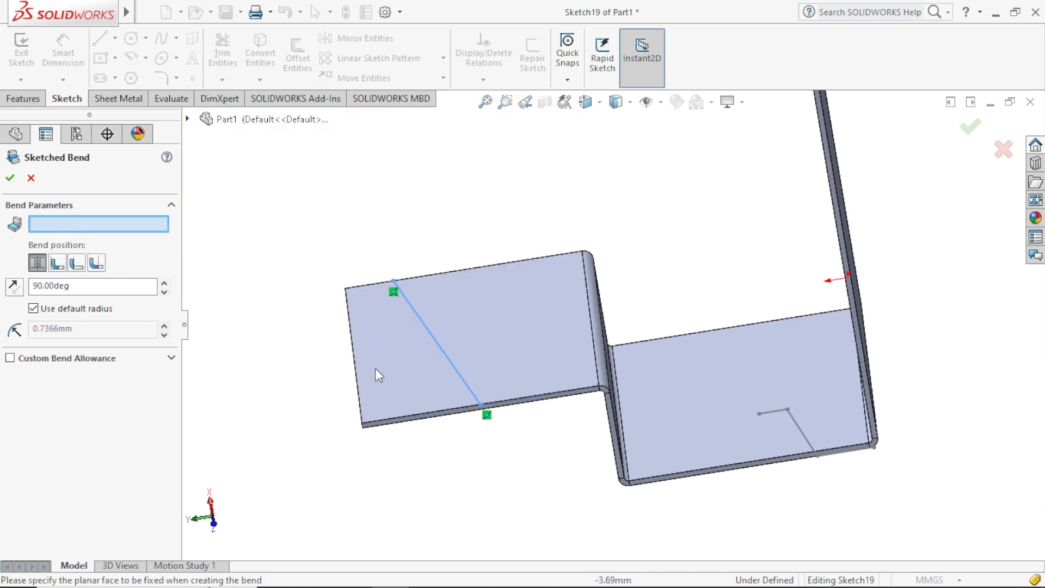
left_click(514, 359)
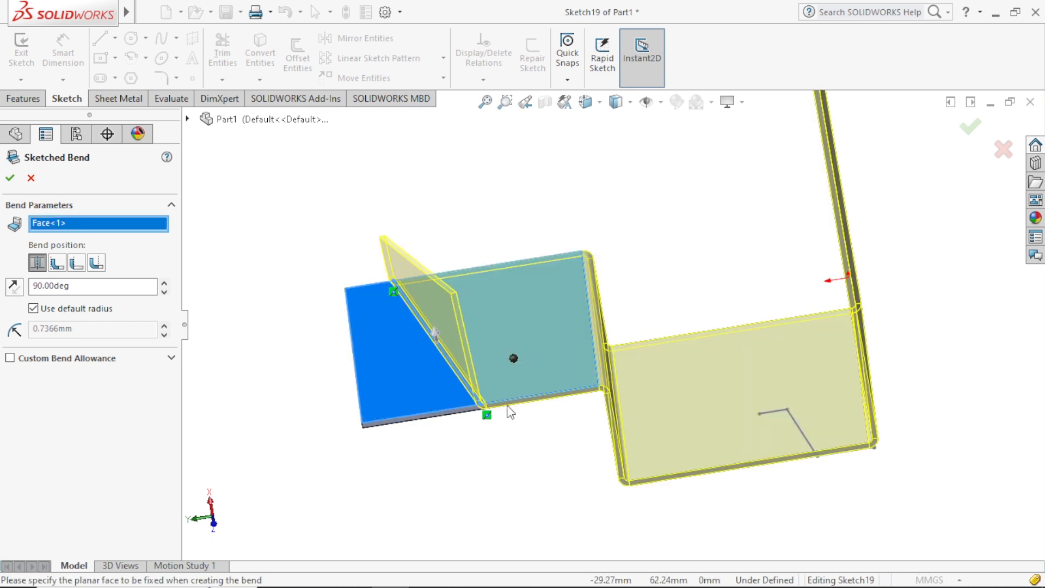
left_click(9, 177)
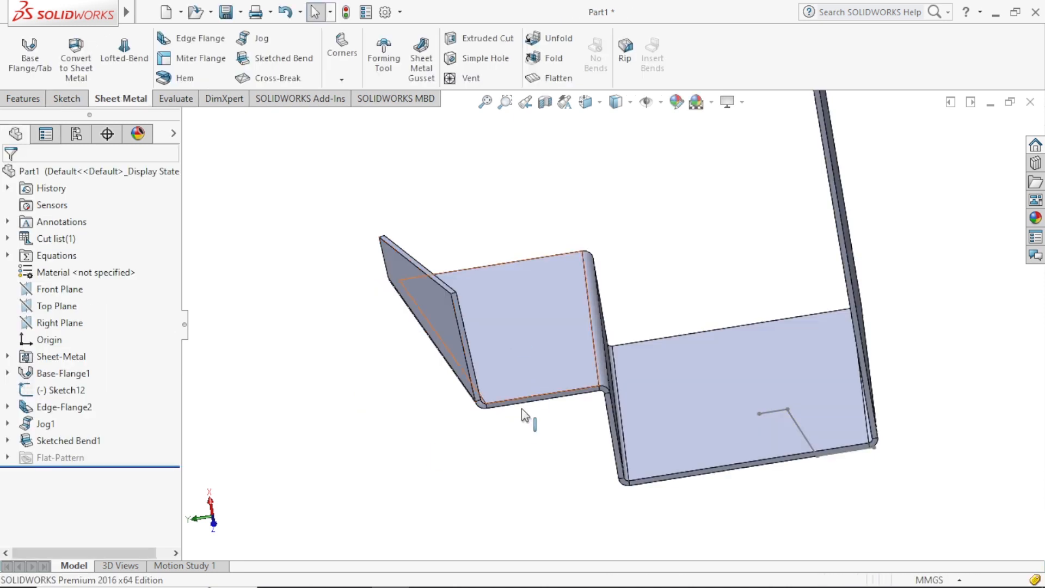
Add a Cross Break to the large rectangular base flange face with 1 mm radius and 90-degree angle, reversing its direction
middle_click_drag(467, 425, 445, 358)
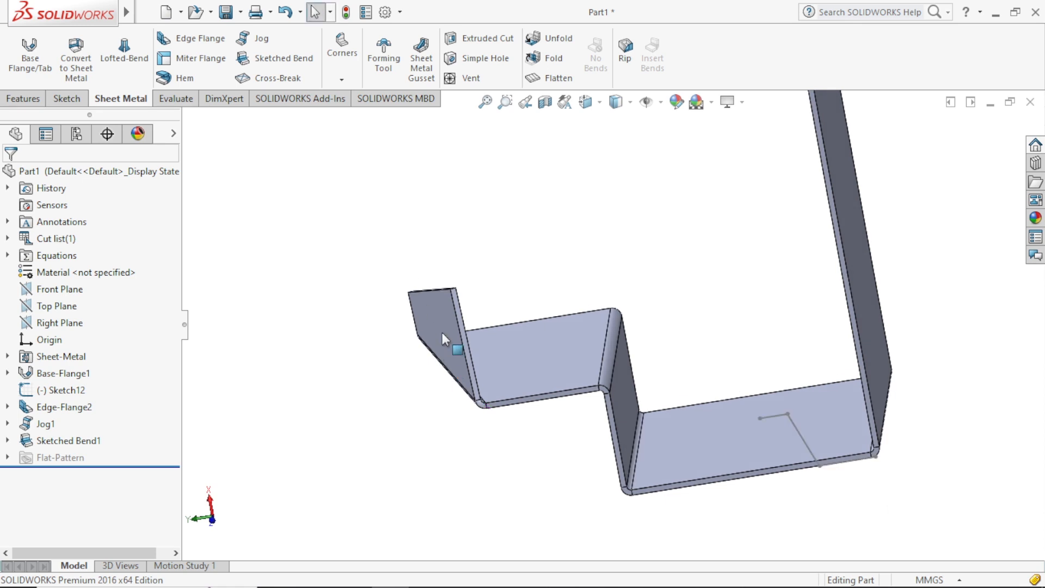
scroll(511, 453, "up", 2)
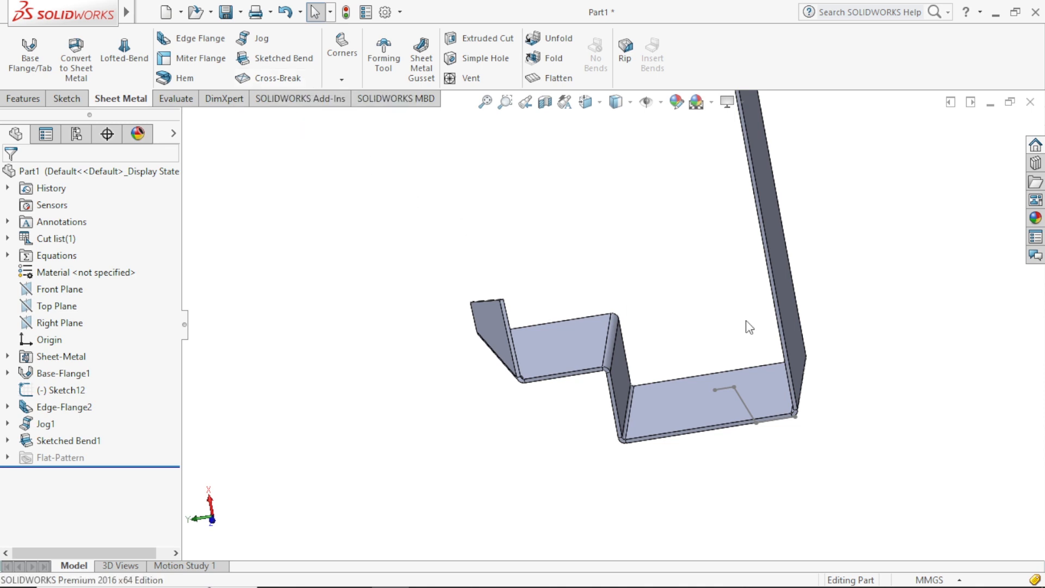
middle_click_drag(859, 333, 652, 281)
scroll(638, 282, "down", 3)
scroll(625, 359, "up", 2)
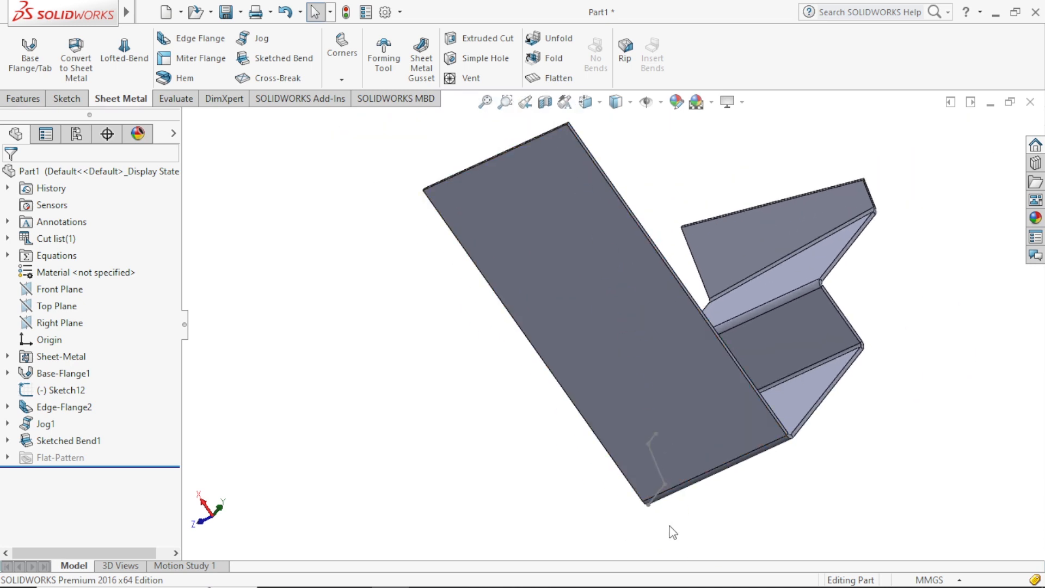
left_click(259, 81)
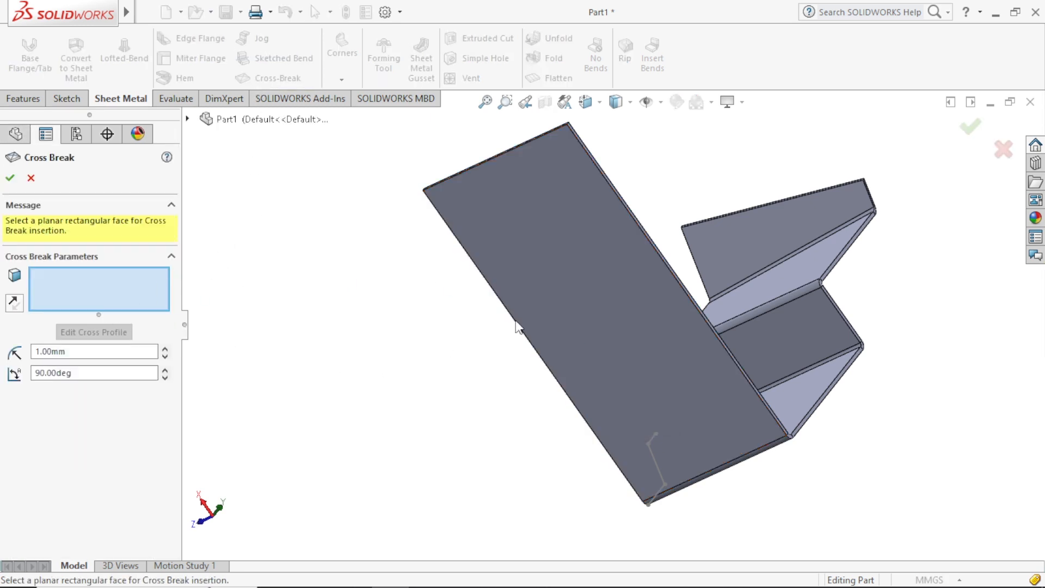
left_click(587, 269)
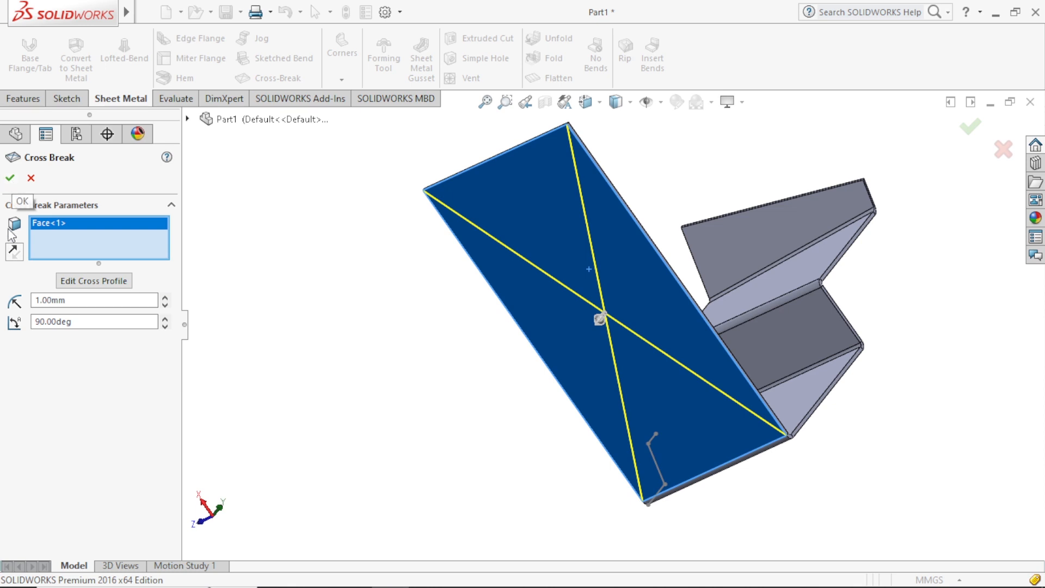
left_click(12, 256)
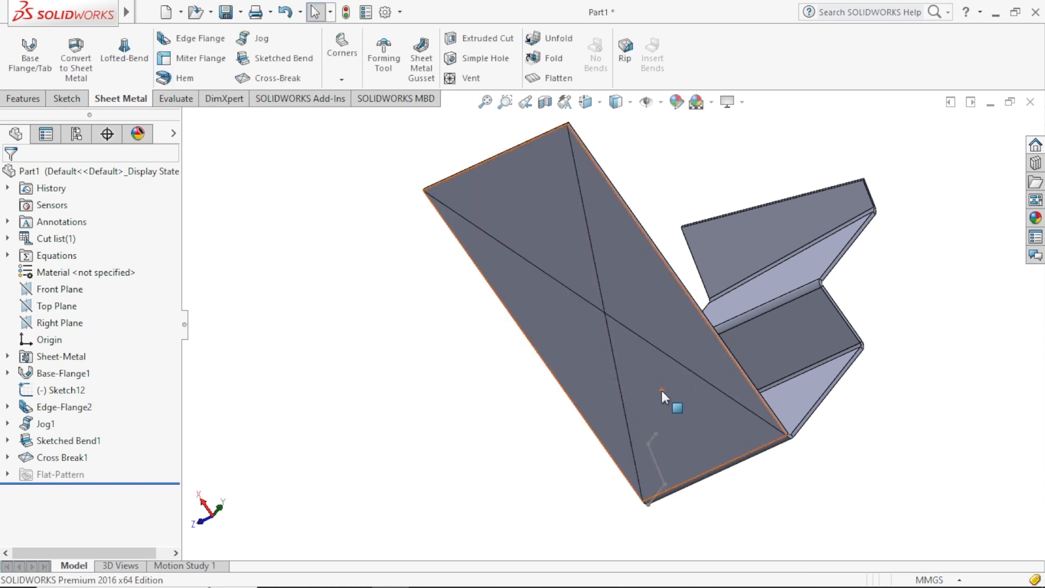
Inspect the cross break lines on the base flange up close and from the opposite side
scroll(644, 239, "down", 2)
scroll(642, 307, "up", 5)
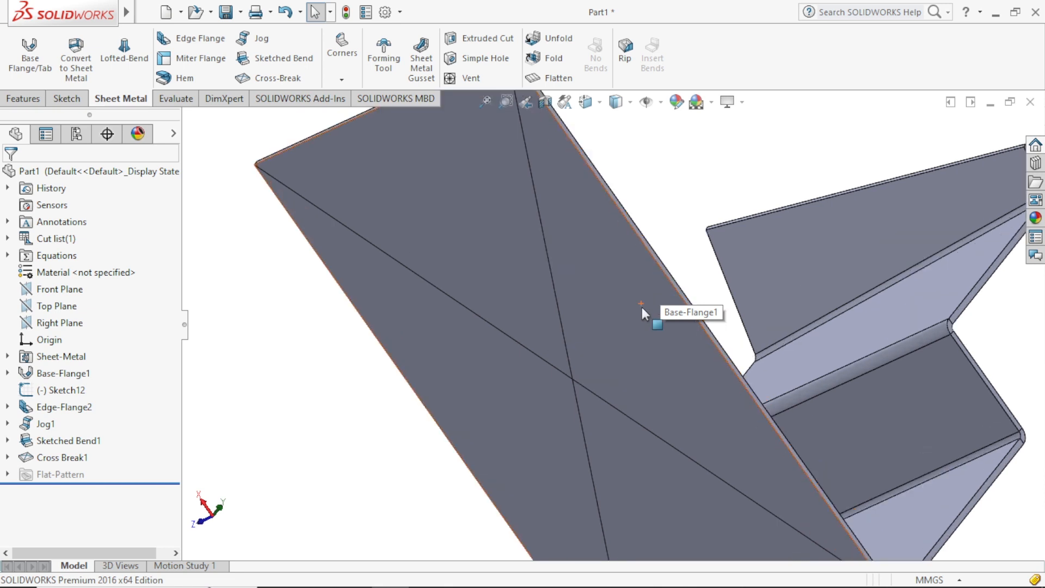
middle_click_drag(649, 218, 612, 410)
scroll(614, 356, "down", 3)
scroll(615, 356, "down", 4)
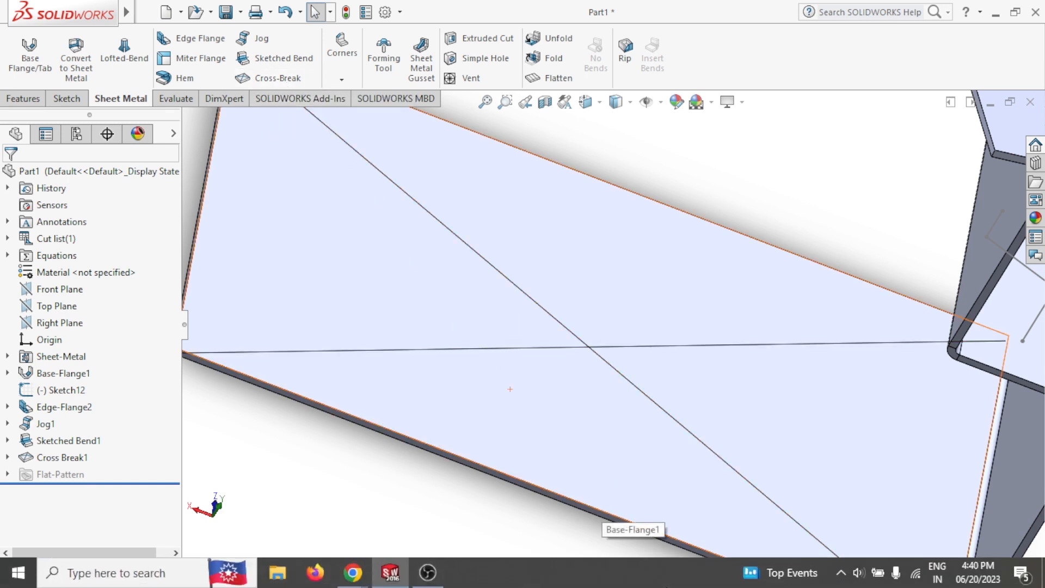
left_click(428, 573)
left_click(894, 449)
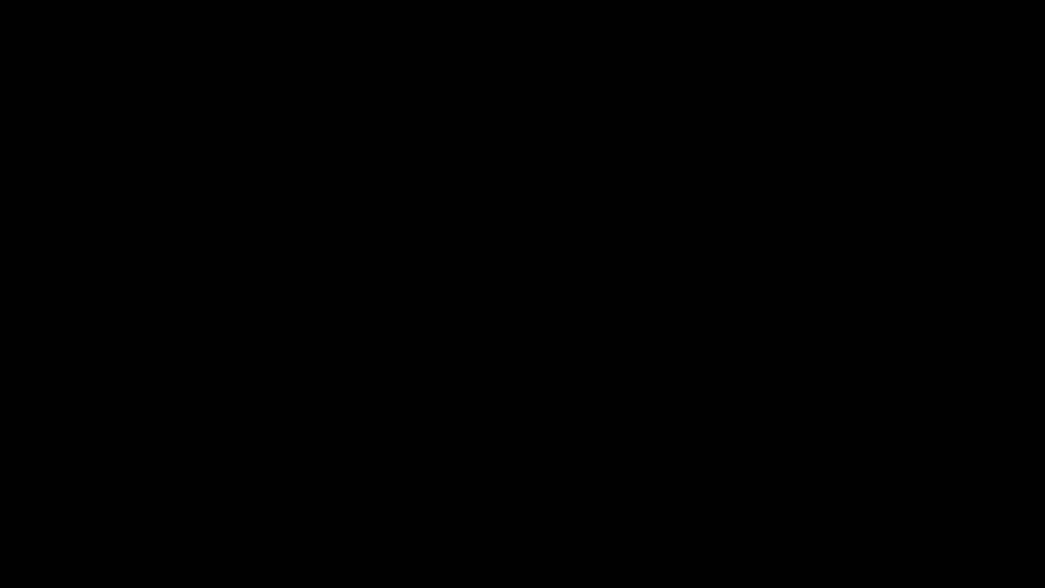